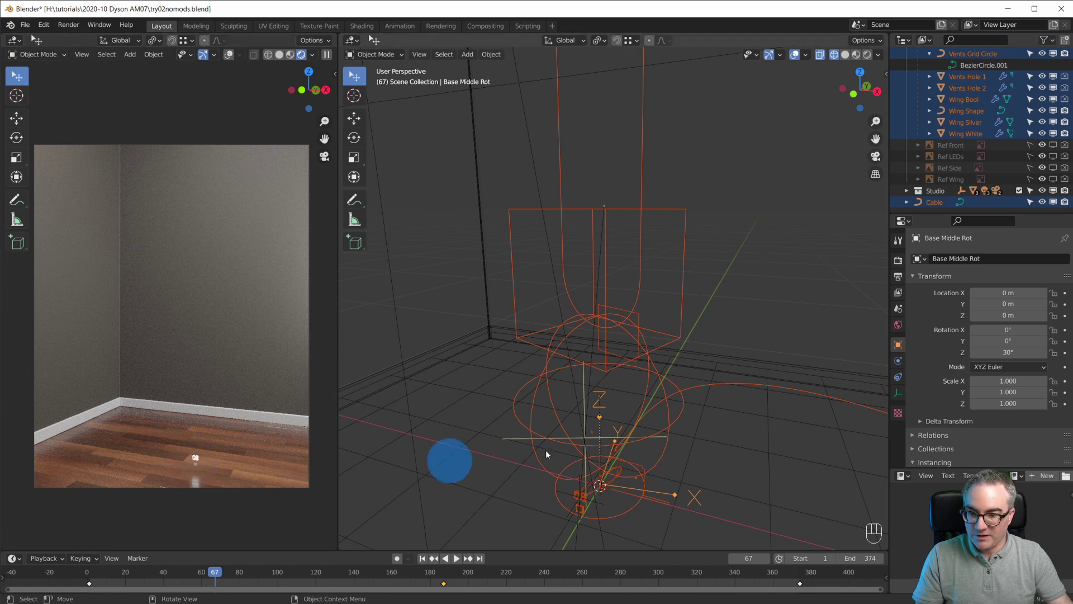
Turn on the viewport display of the modifiers on the Base Bottom object
click(714, 352)
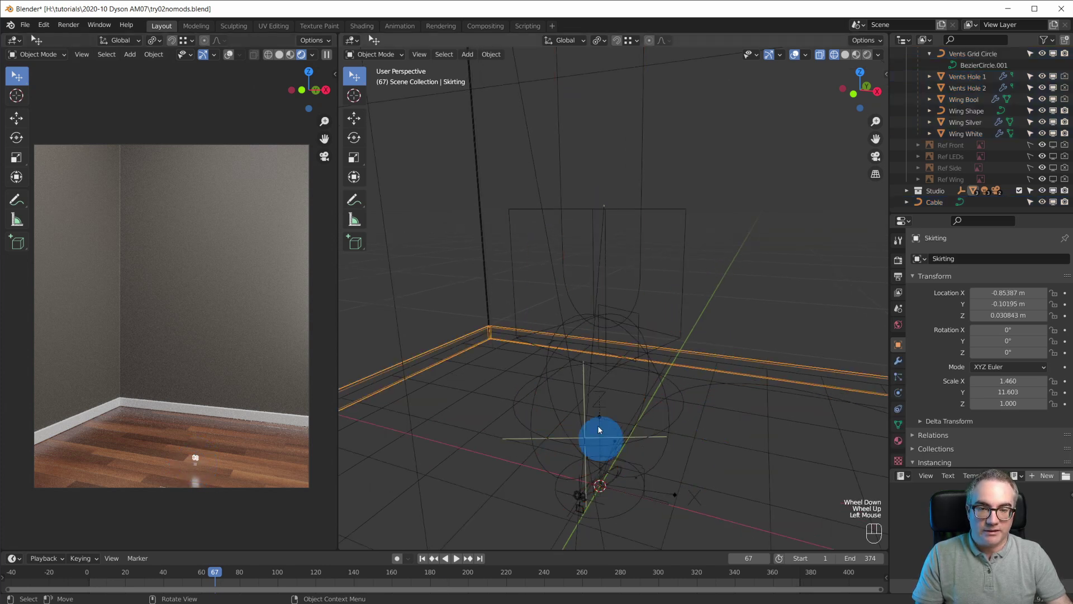
scroll(1001, 148, up, 14)
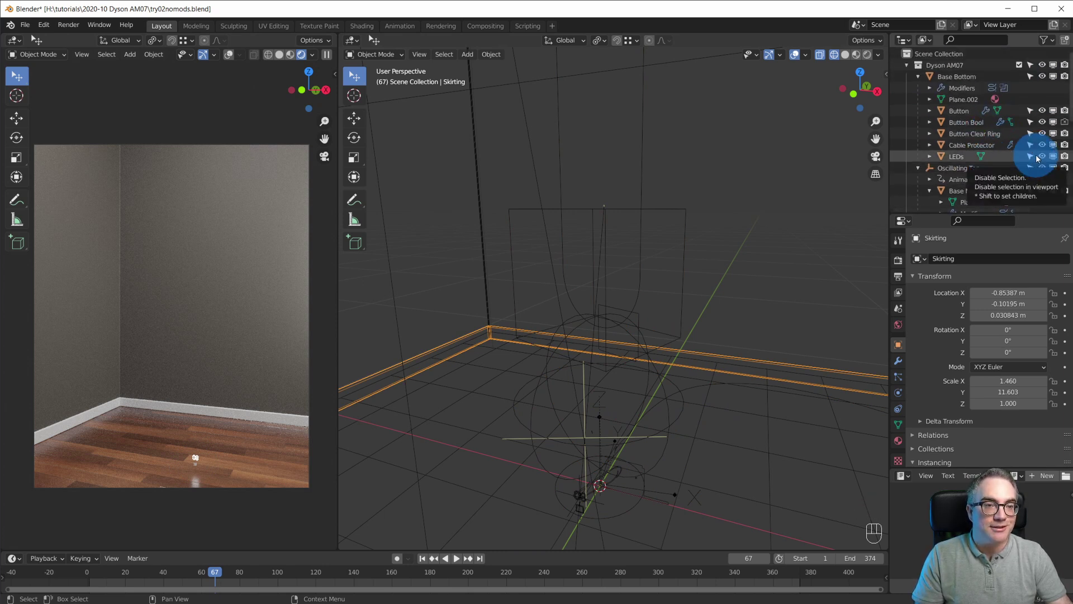
click(957, 77)
click(899, 361)
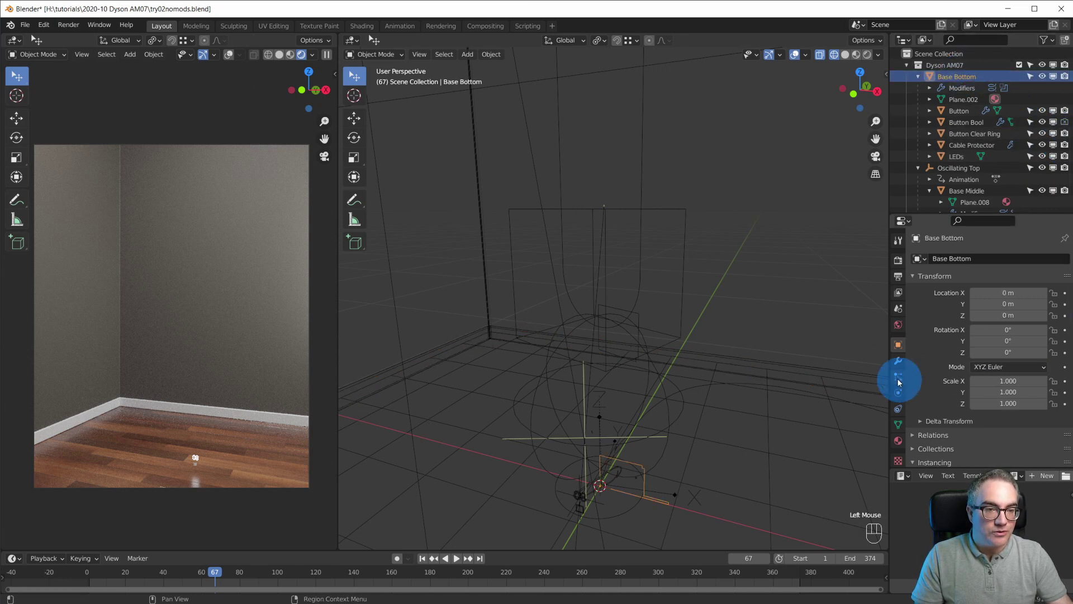
click(1016, 320)
Turn on the viewport display of the modifiers on the Button, Button Bool and Cable Protector objects
click(515, 496)
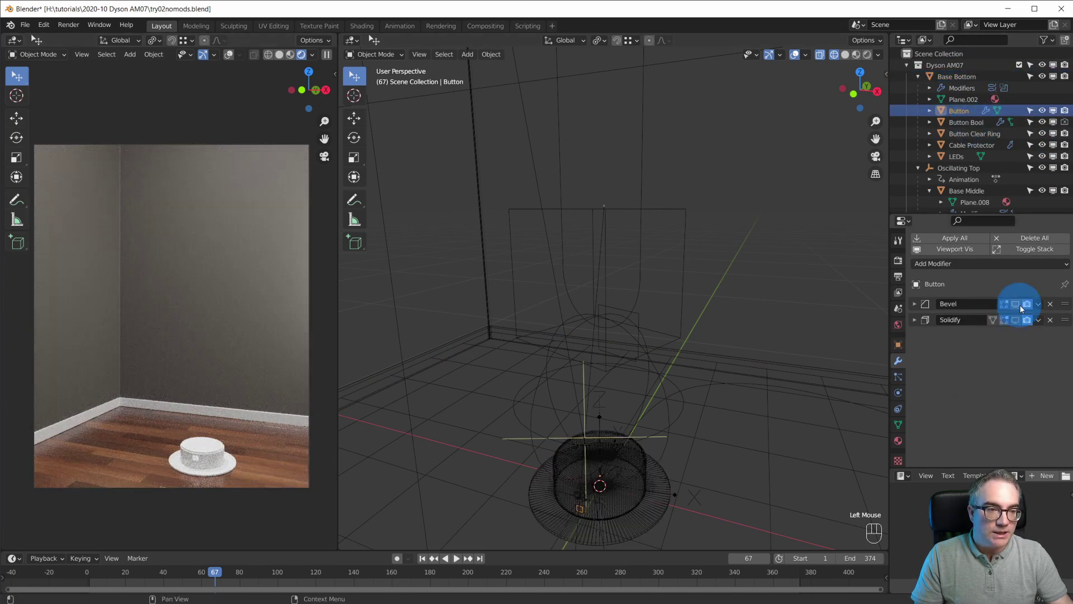
click(970, 122)
click(1016, 304)
click(1016, 320)
click(970, 145)
click(1018, 304)
click(1017, 304)
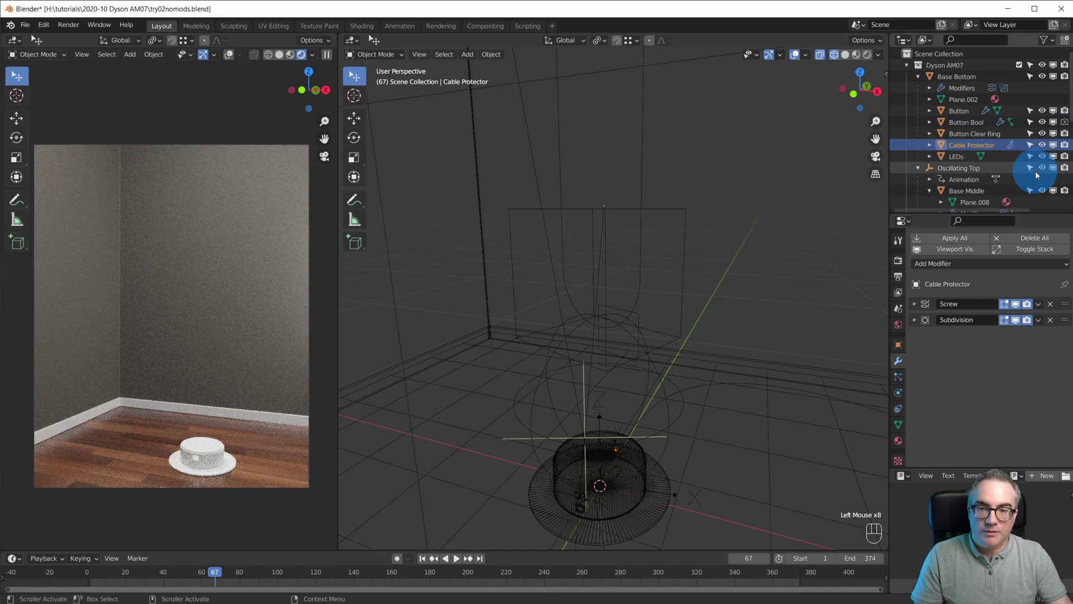
Turn on the viewport display of the modifiers on the Base Middle and Vents Hole objects
click(957, 156)
scroll(1016, 194, down, 3)
click(989, 135)
click(1016, 303)
scroll(992, 112, down, 5)
click(976, 106)
drag(1016, 303, 1016, 352)
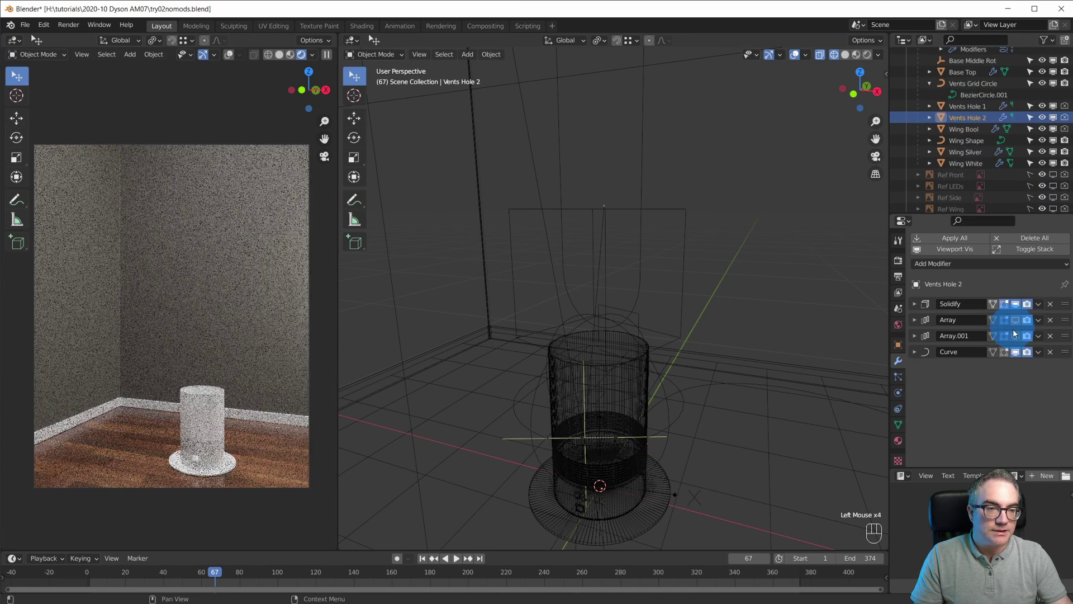
Turn on the viewport display of the modifiers on the wing objects and on Base Top
click(963, 163)
scroll(984, 167, up, 1)
click(1016, 304)
drag(1019, 308, 1015, 335)
click(966, 170)
scroll(965, 139, up, 2)
click(962, 109)
click(1016, 303)
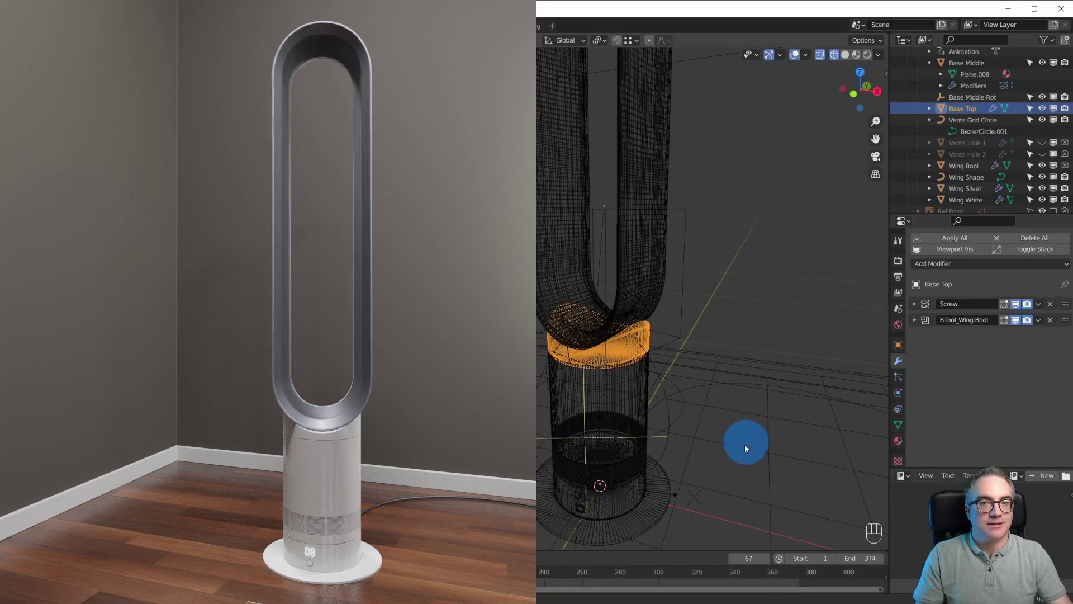
Show the working viewport in solid shading and examine the complete fan model from wing to base
scroll(727, 450, down, 3)
scroll(727, 449, up, 3)
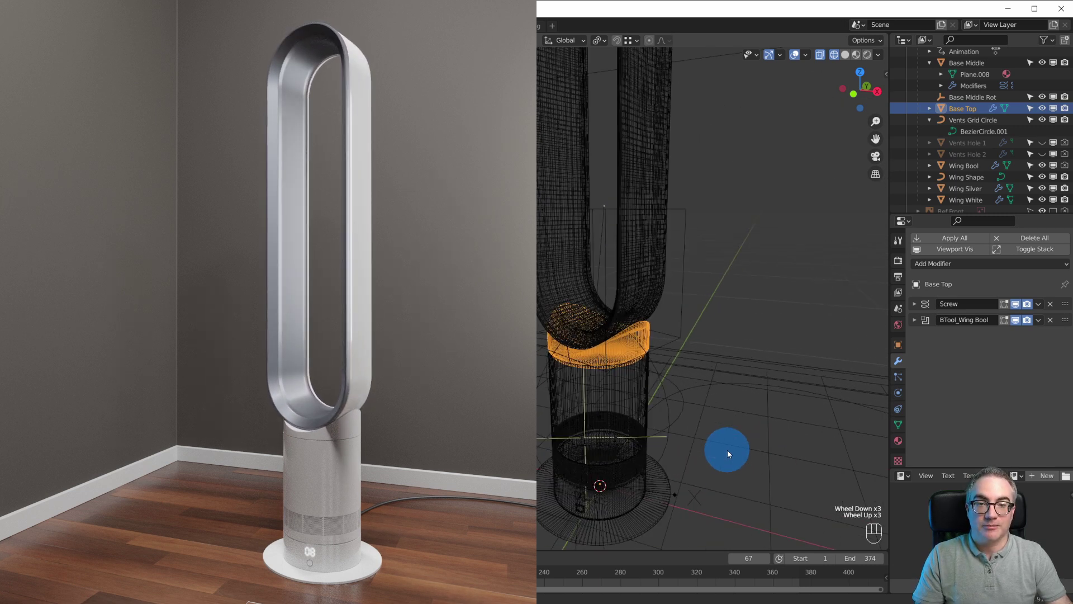
scroll(741, 323, down, 3)
click(845, 54)
shift+middle_drag(804, 138, 754, 310)
scroll(754, 311, down, 3)
scroll(753, 311, up, 4)
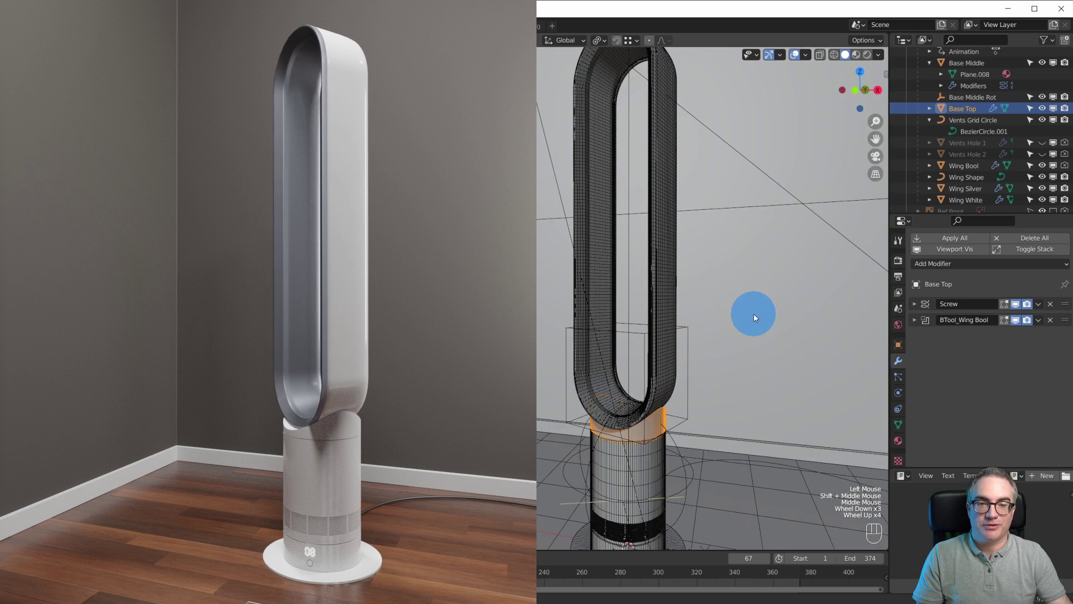
scroll(754, 313, down, 3)
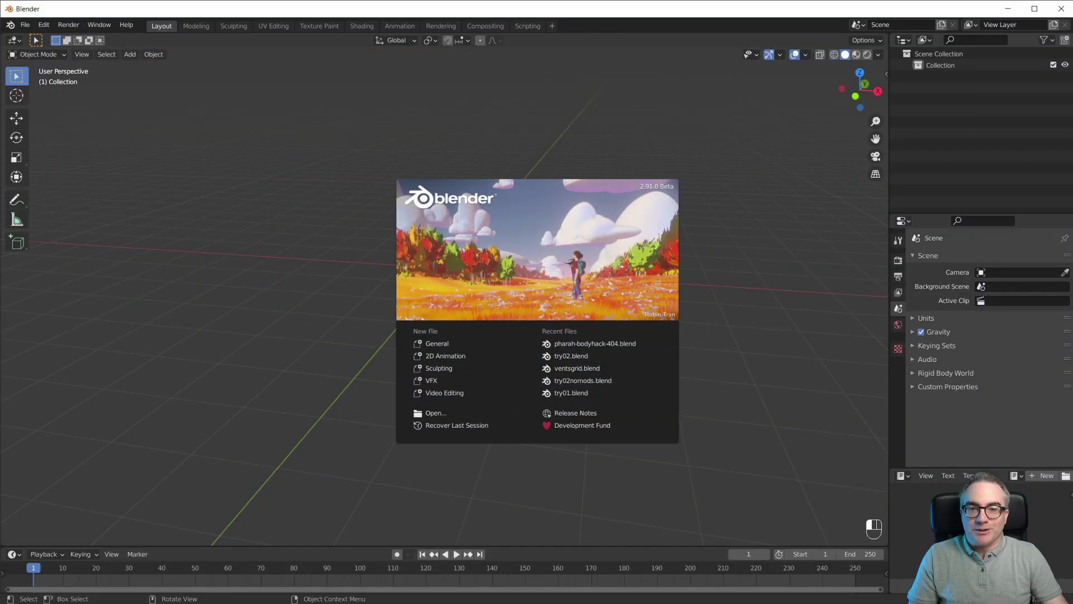
Switch to the reference image board and look over the fan's front, side, wing and display pictures
key(alt+Tab)
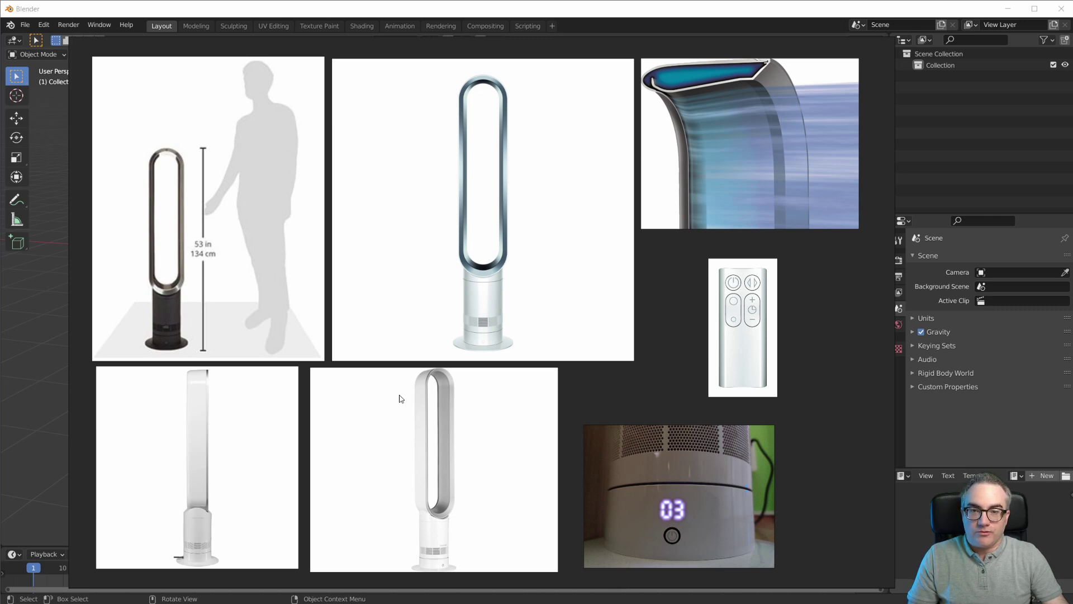
click(442, 495)
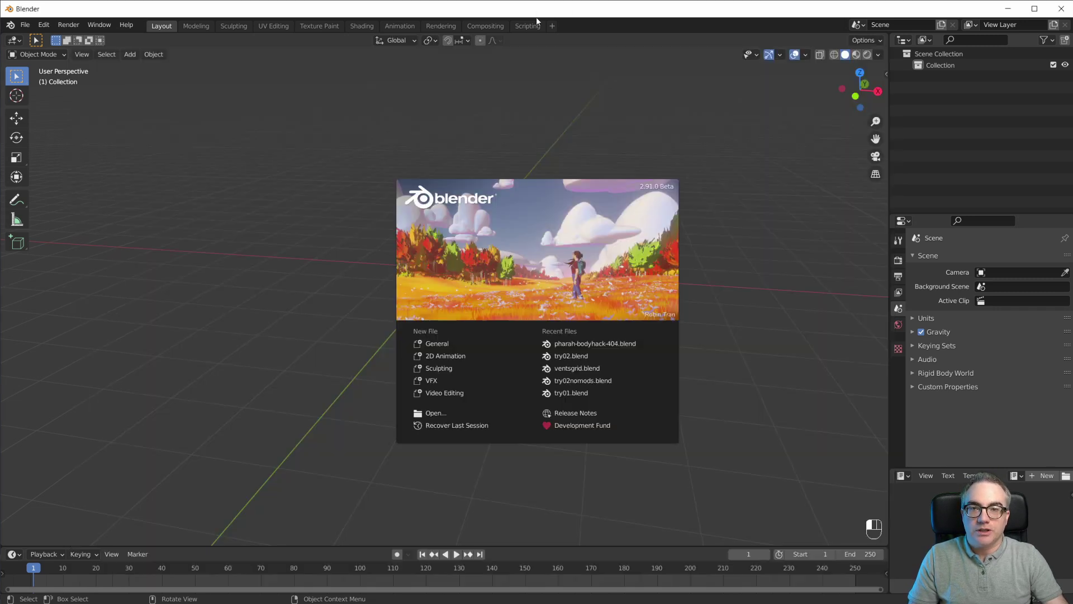
Set the empty scene to the front orthographic view and save the file as rec01.blend
click(522, 265)
key(KP_1)
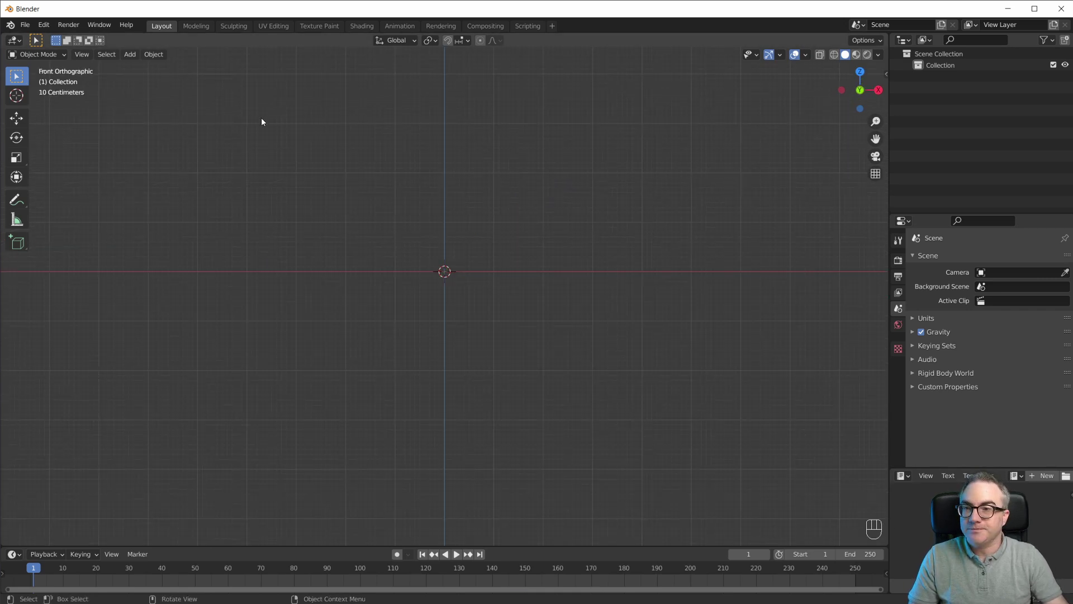
key(ctrl+s)
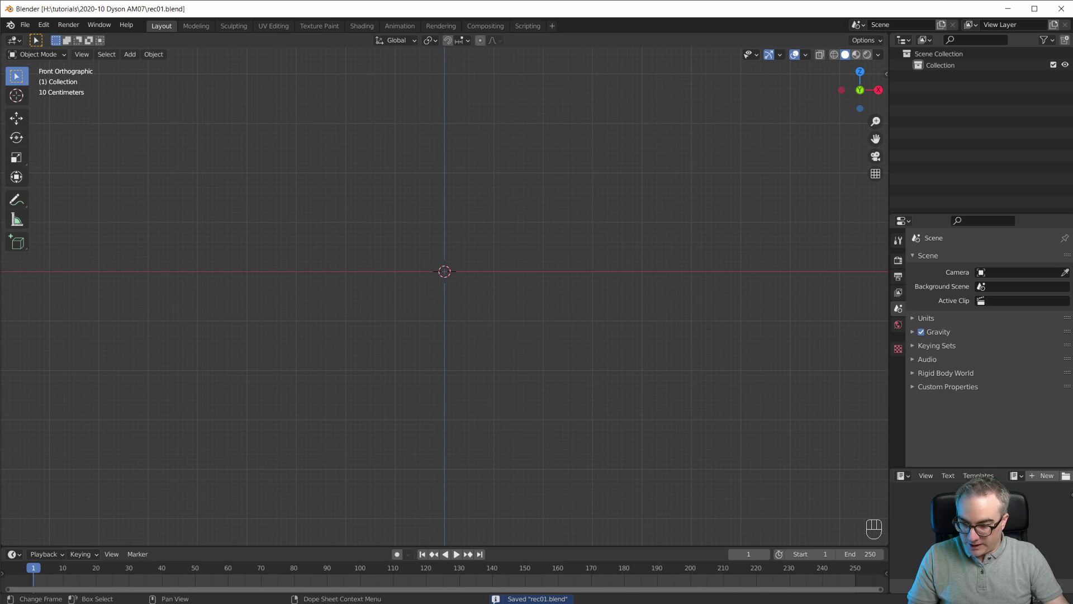
Bring the fan's front picture into the scene as a reference image and reset its location to the world origin
drag(496, 295, 462, 316)
key(g)
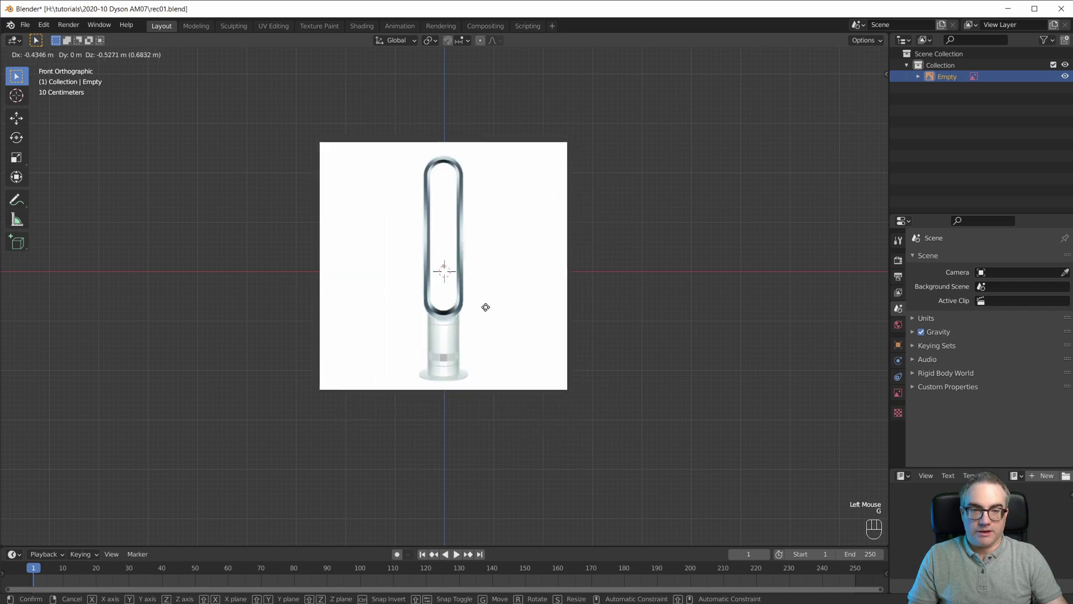
click(496, 306)
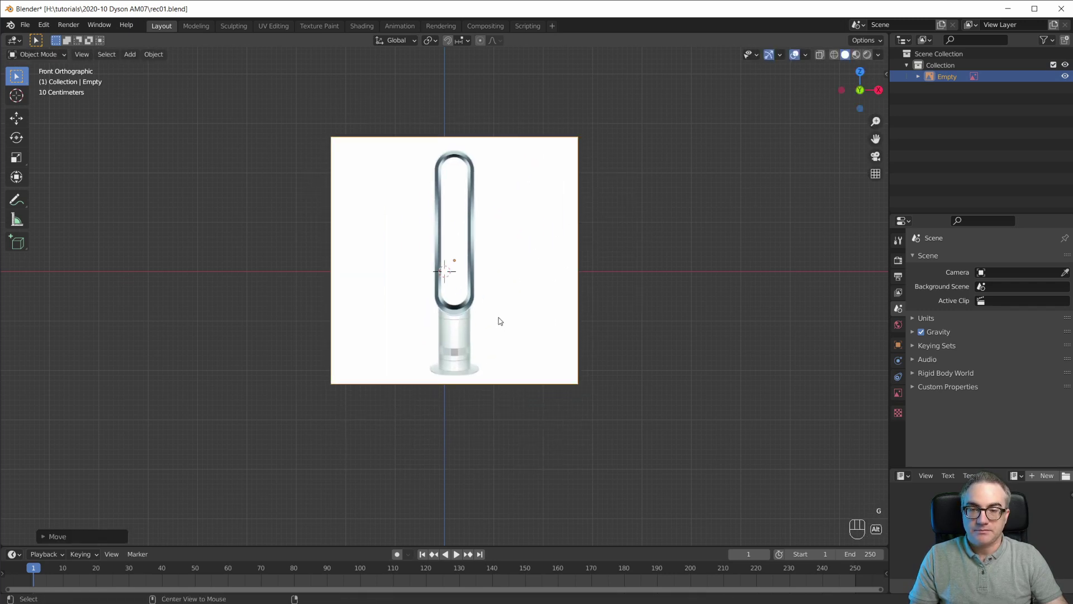
key(alt+g)
scroll(501, 321, up, 4)
scroll(497, 343, down, 3)
scroll(497, 343, up, 1)
shift+middle_drag(512, 316, 496, 360)
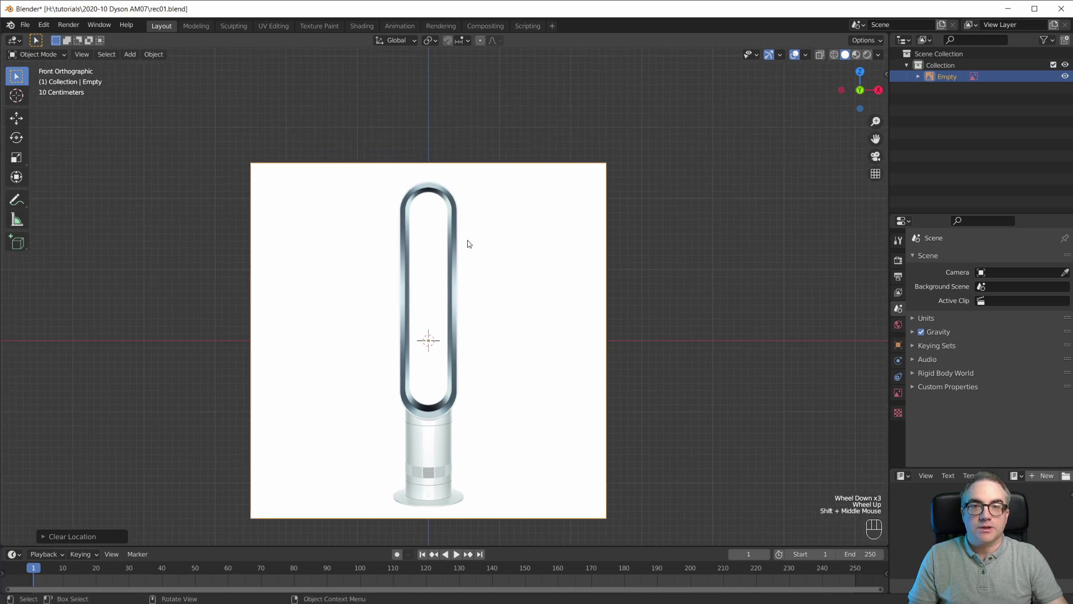
Check the fan's overall height on the reference image board and return to Blender
click(468, 371)
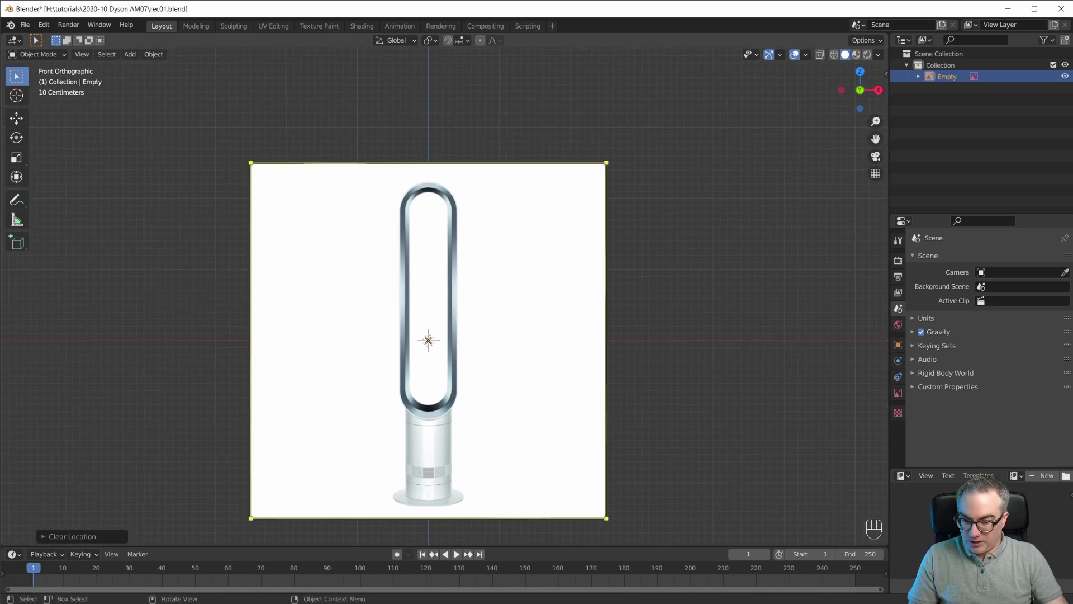
key(alt+Tab)
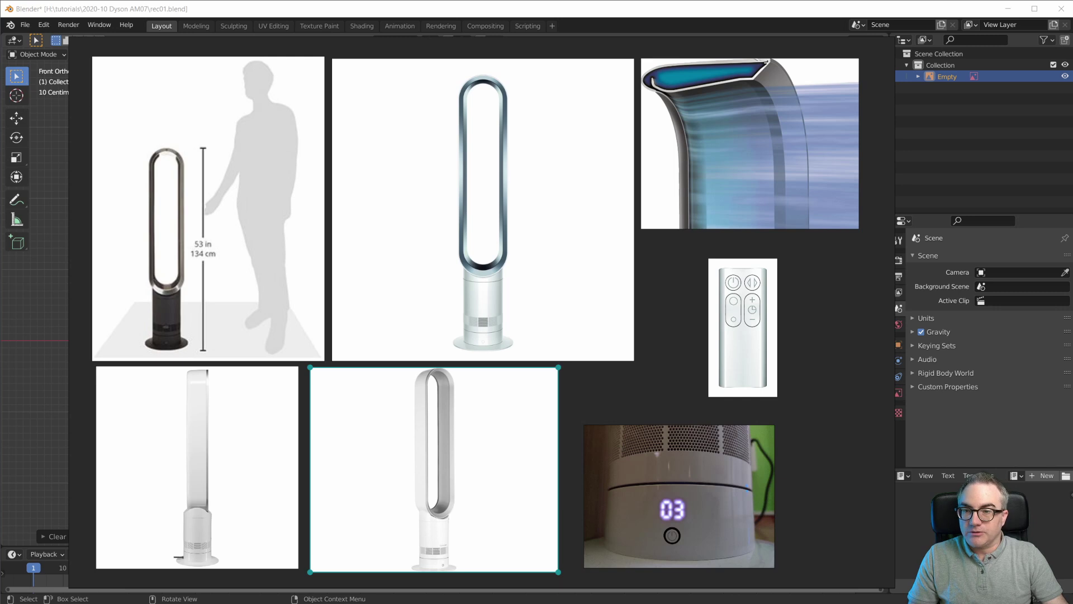
key(alt+Tab)
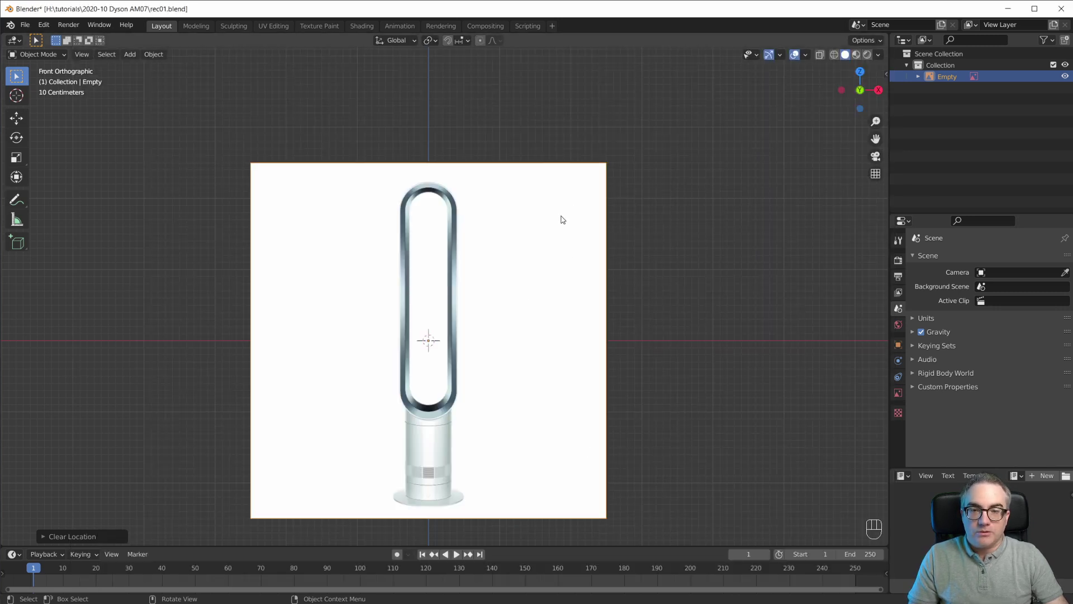
Add a cube and move its geometry up 1 m along Z in Edit Mode, keeping the origin at its base
key(shift+a)
mouse_move(579, 204)
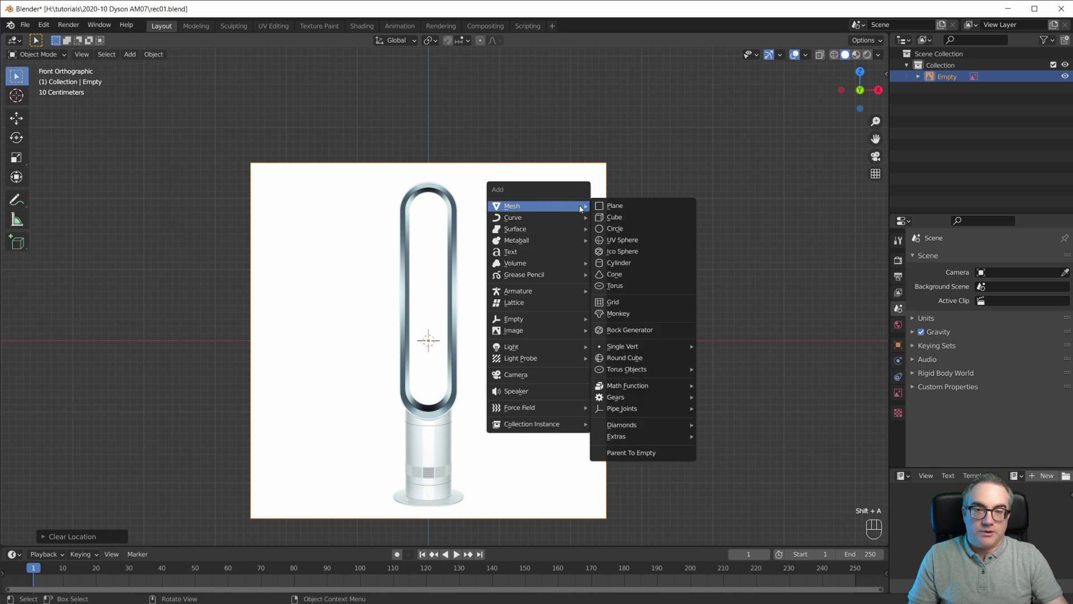
click(633, 218)
key(Tab)
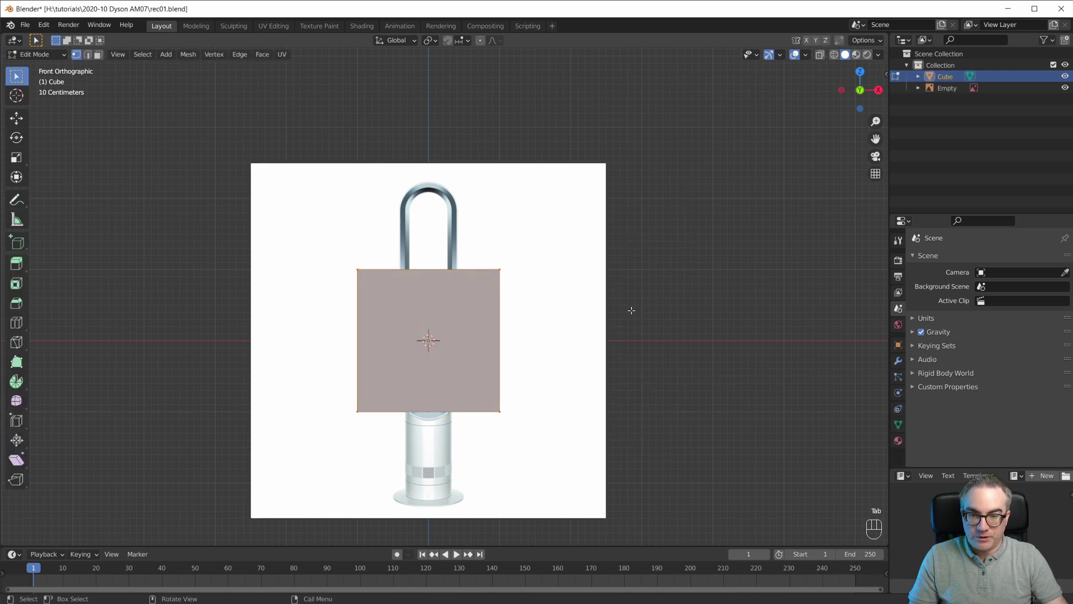
key(g)
key(z)
key(1)
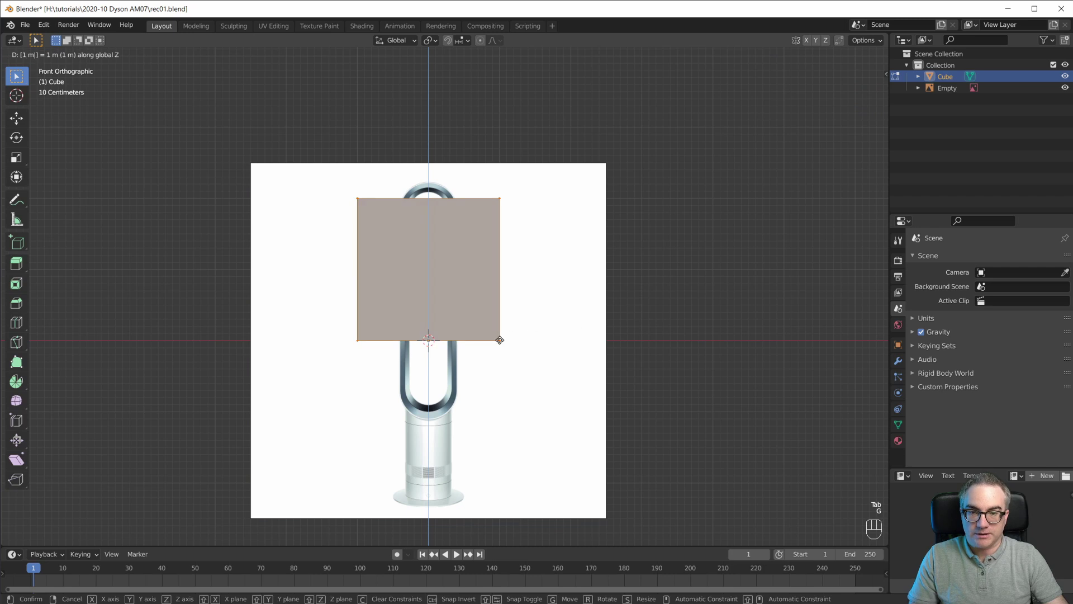
click(434, 344)
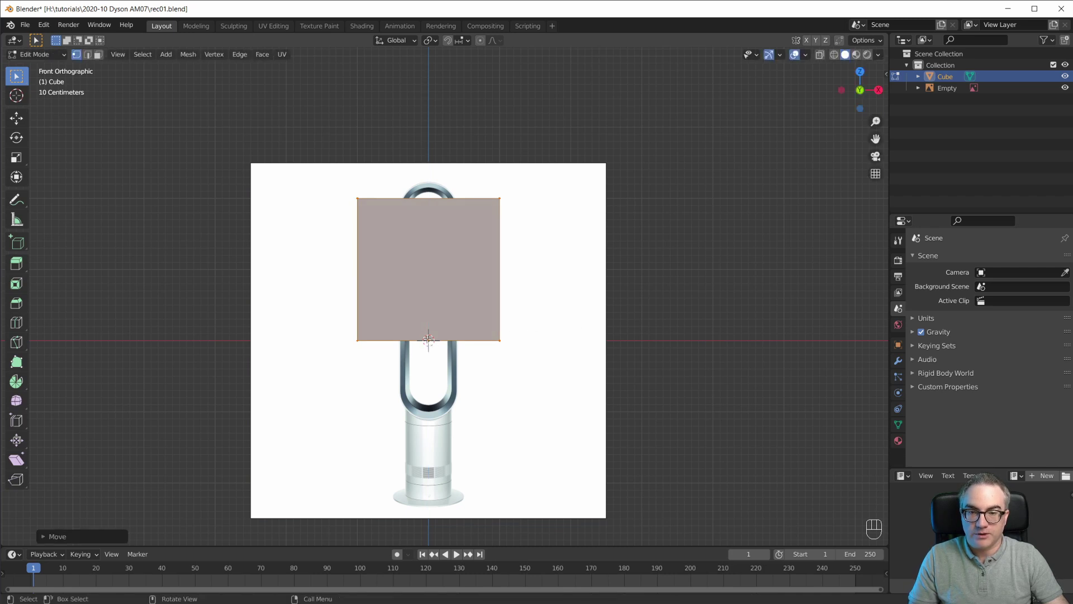
In Object Mode, set the cube's dimensions to 134 cm in Z and 0.1 m in X and Y
key(n)
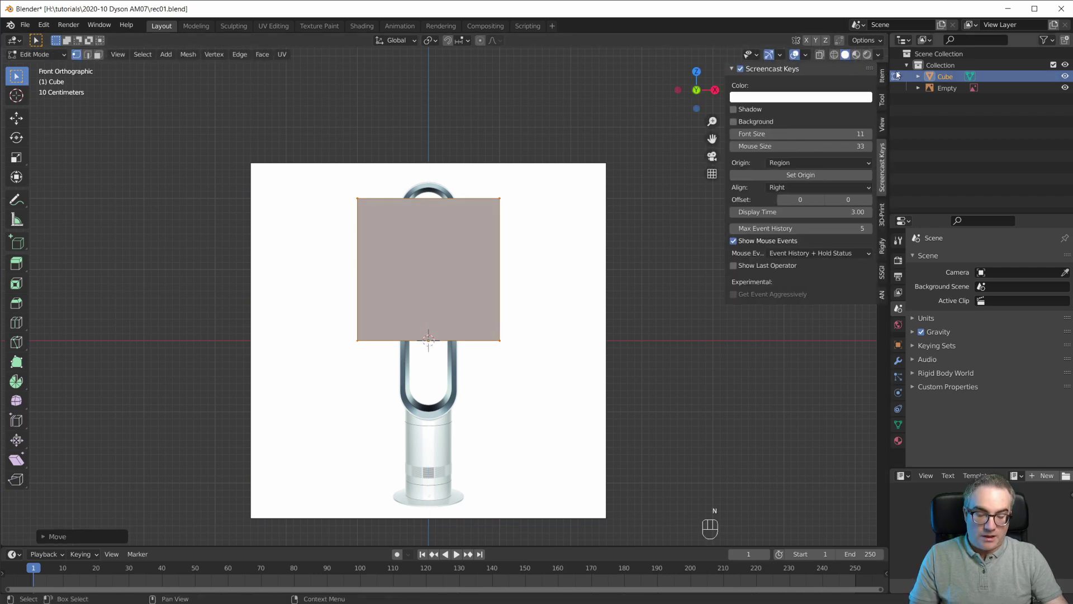
click(882, 75)
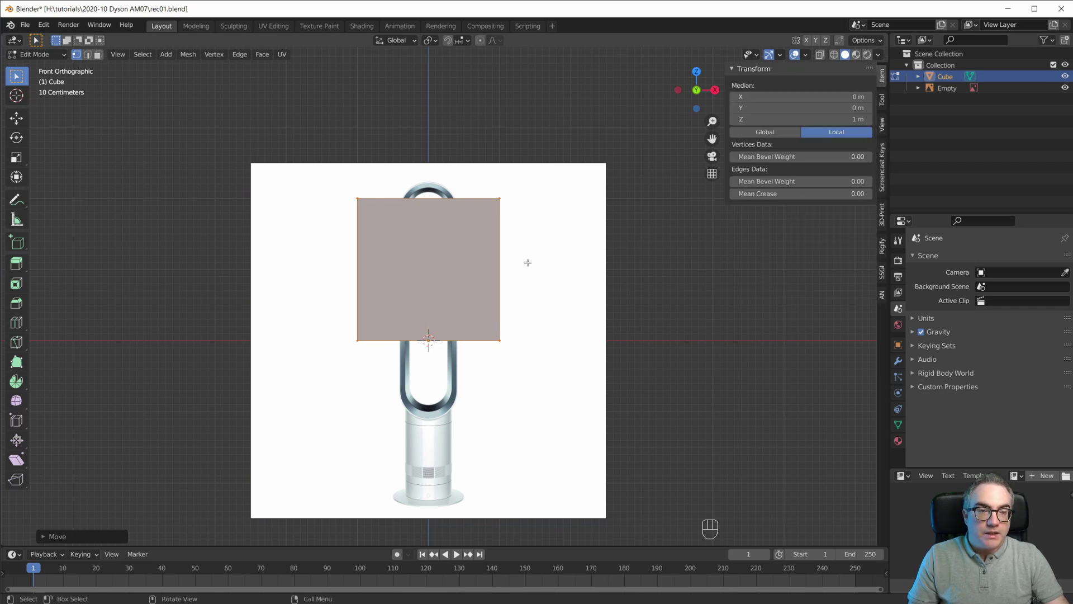
key(Tab)
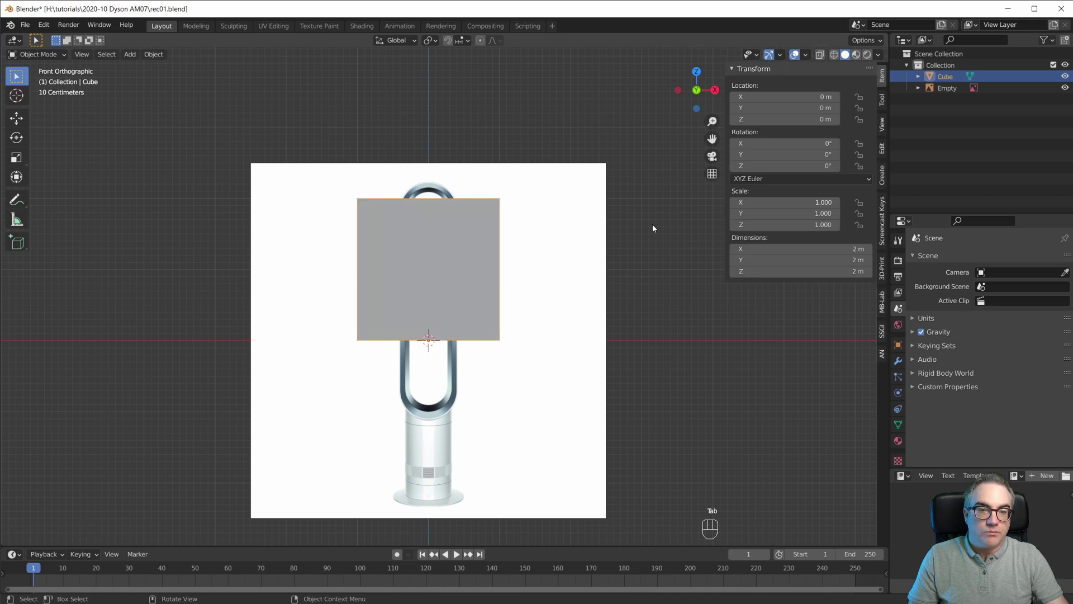
click(805, 272)
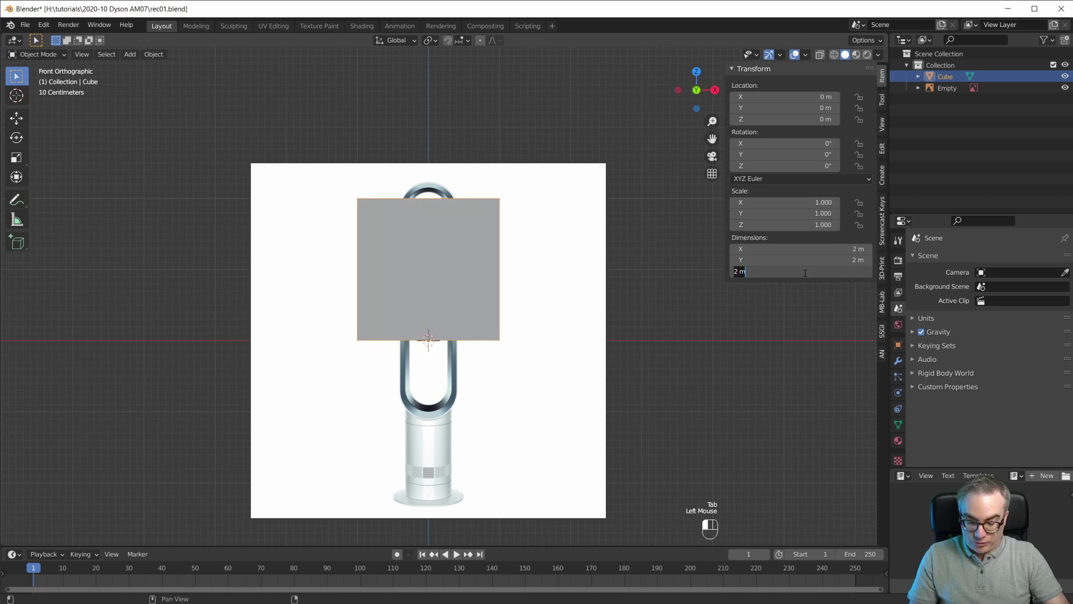
text(134cm)
key(Return)
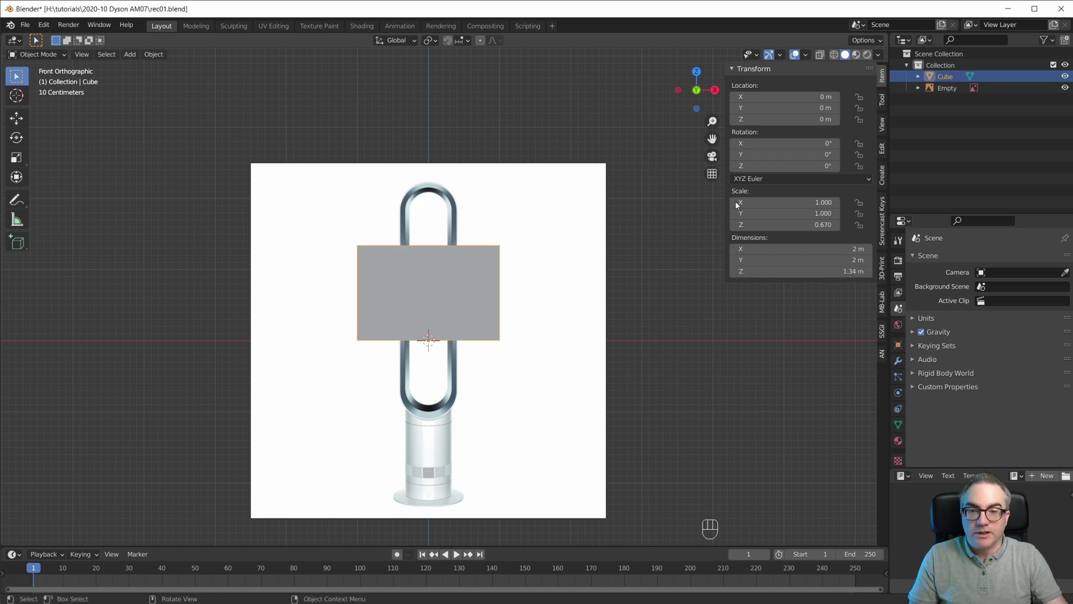
drag(821, 250, 821, 250)
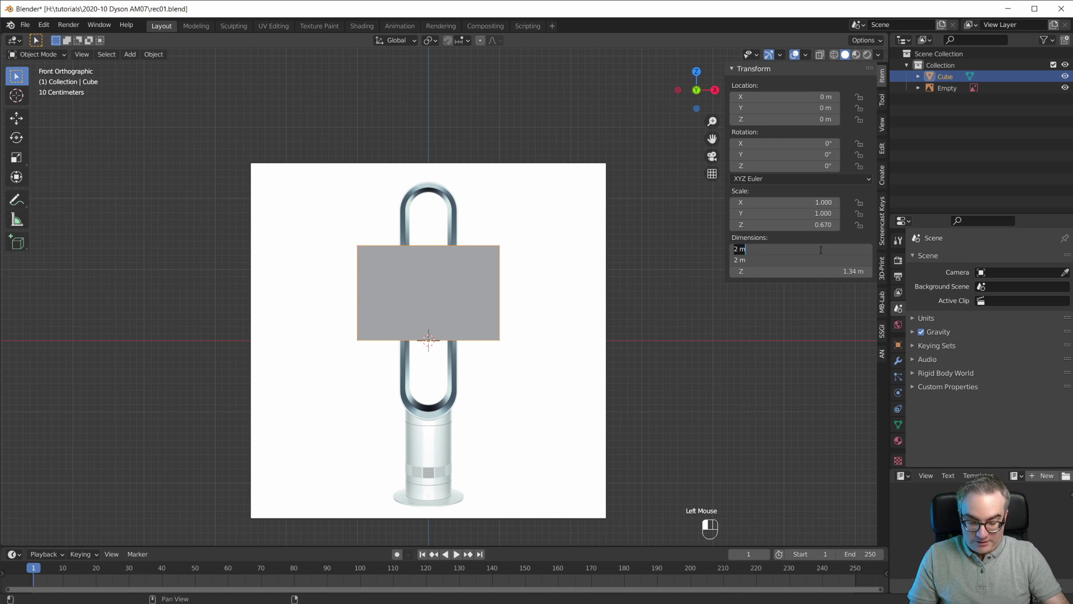
text(0.1)
key(Return)
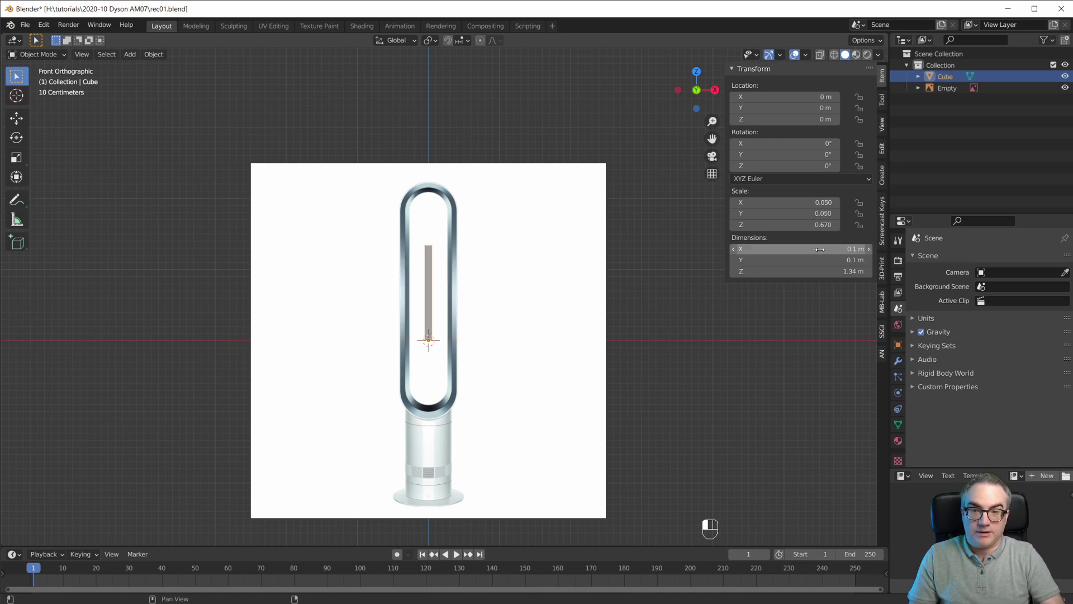
Scale the front reference image down to about 0.385
scroll(426, 293, up, 6)
scroll(397, 408, down, 4)
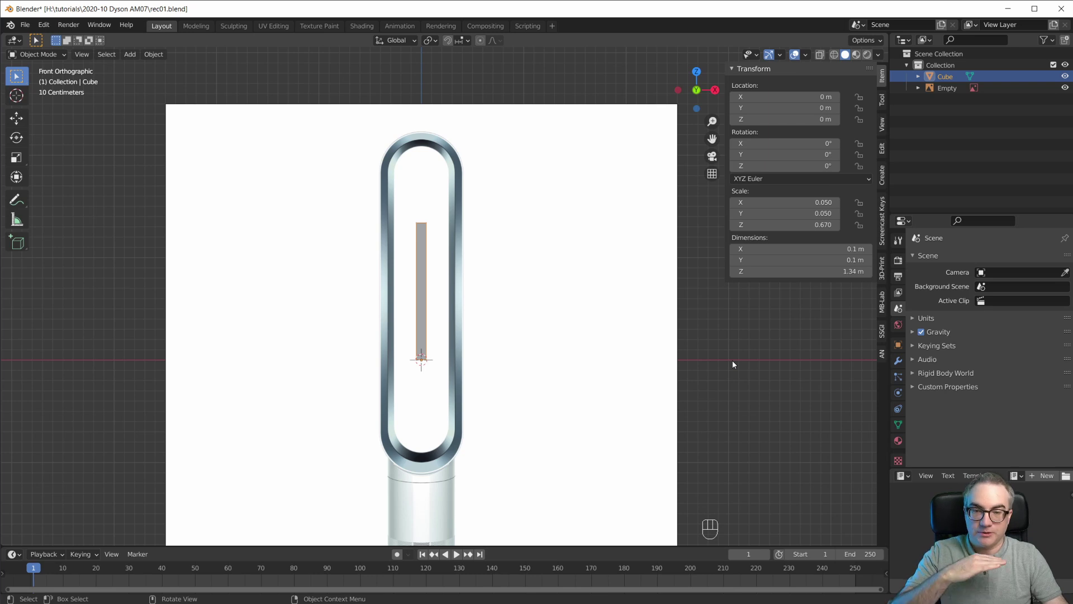
click(578, 404)
scroll(564, 411, down, 4)
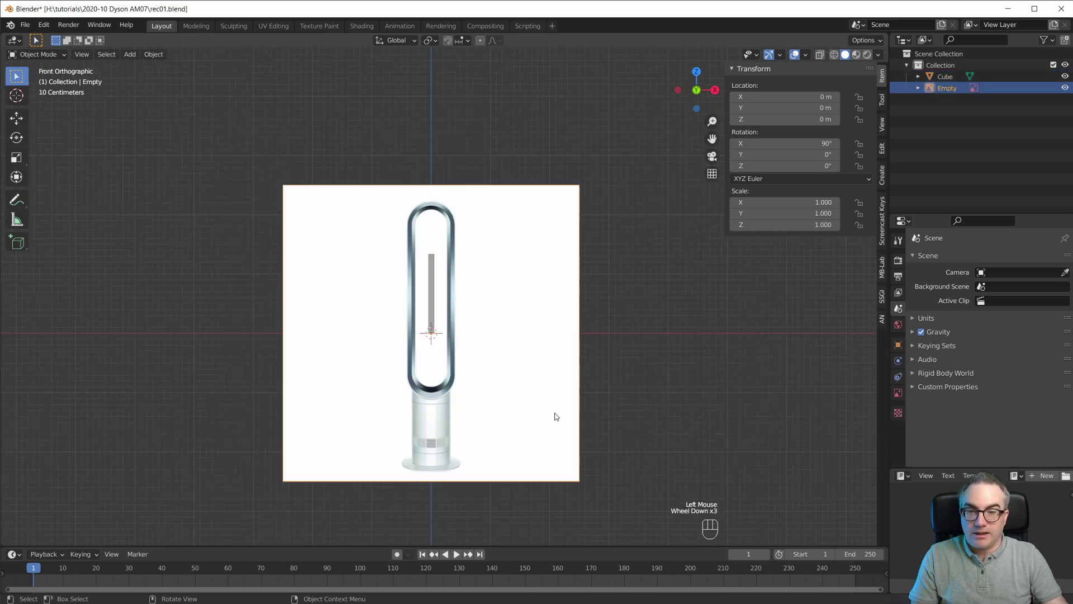
key(s)
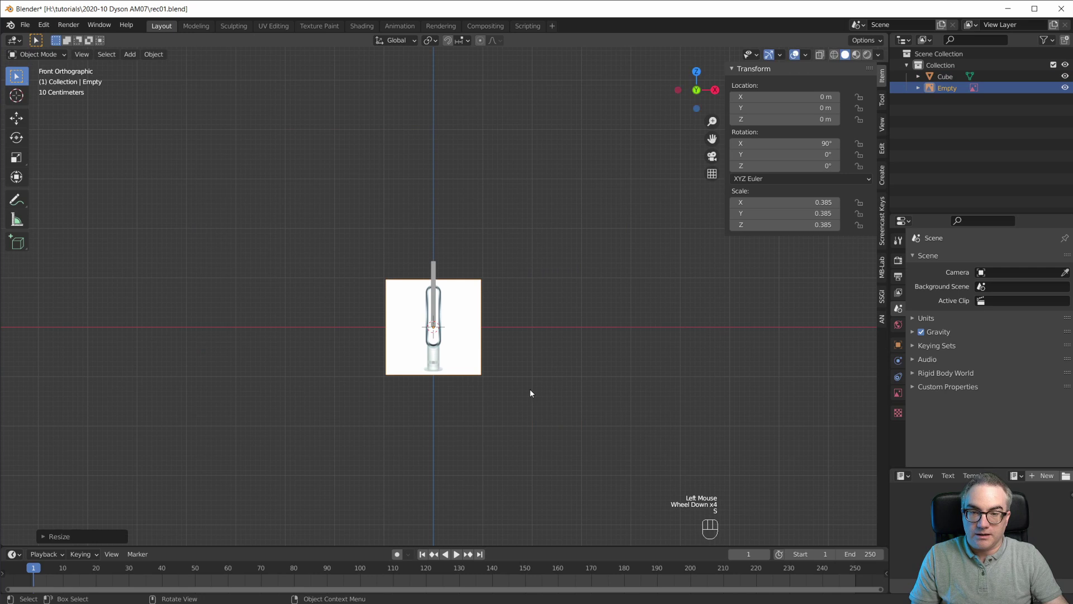
Move the front reference image up to about Z 1.03 m, behind the height-guide cube
key(g)
click(527, 339)
scroll(511, 333, up, 10)
shift+middle_drag(501, 333, 513, 298)
middle_drag(524, 259, 531, 352)
key(KP_1)
scroll(525, 266, down, 4)
scroll(525, 266, up, 2)
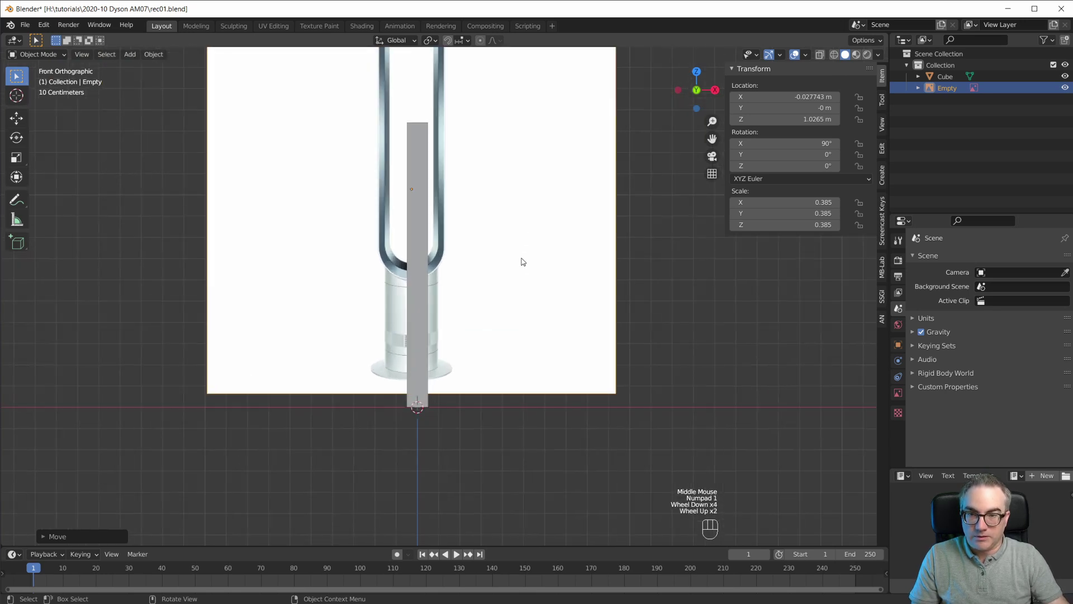
Clear the front reference image's location and set its Y offset to about -0.06, bringing the fan's base to the origin
key(alt+g)
shift+middle_drag(564, 437, 564, 281)
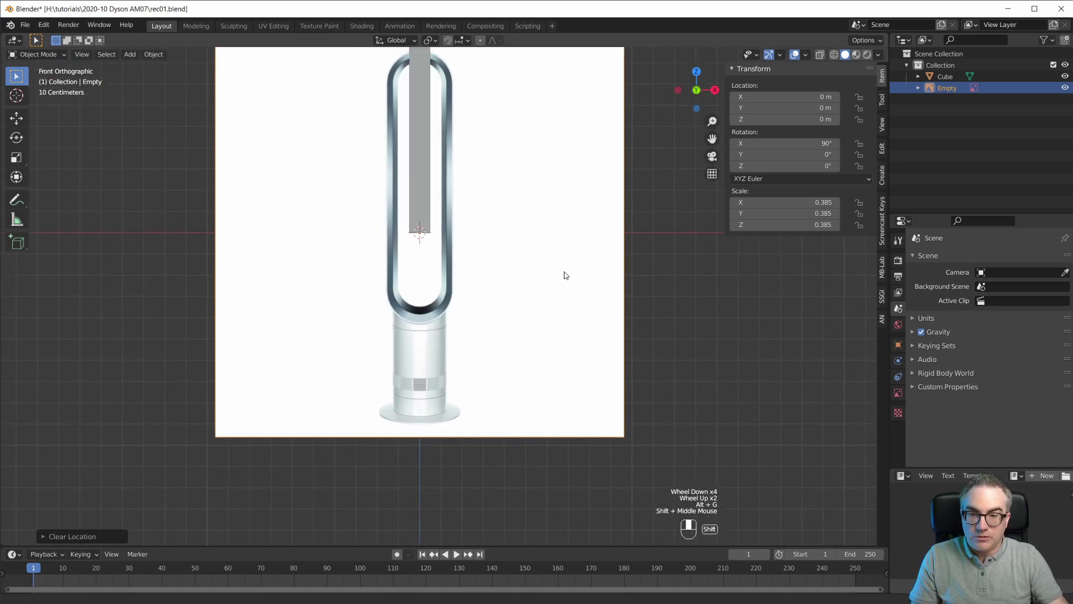
click(898, 393)
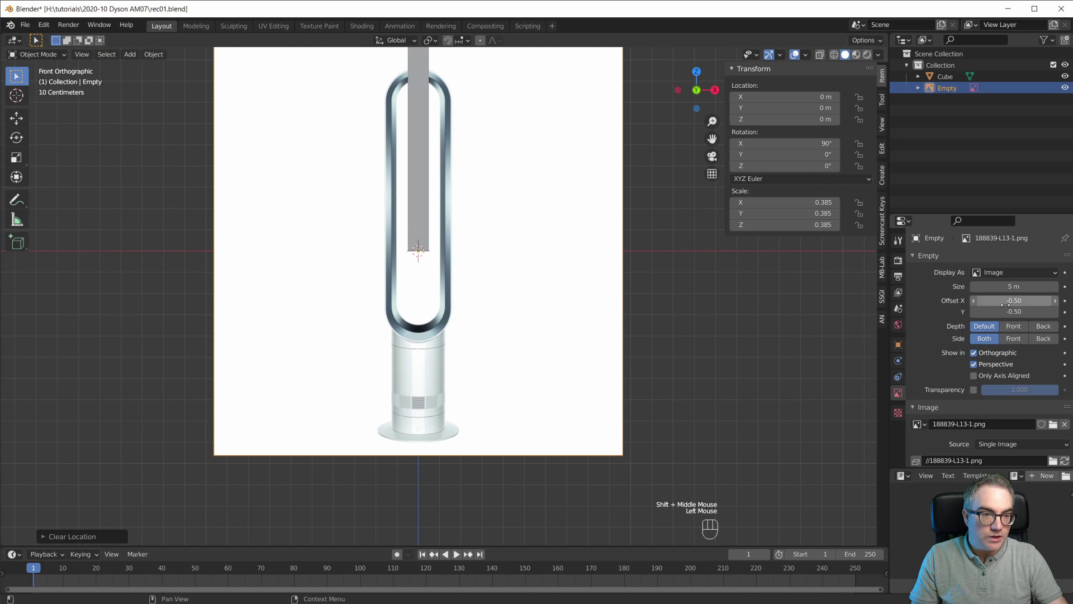
drag(1015, 311, 1061, 311)
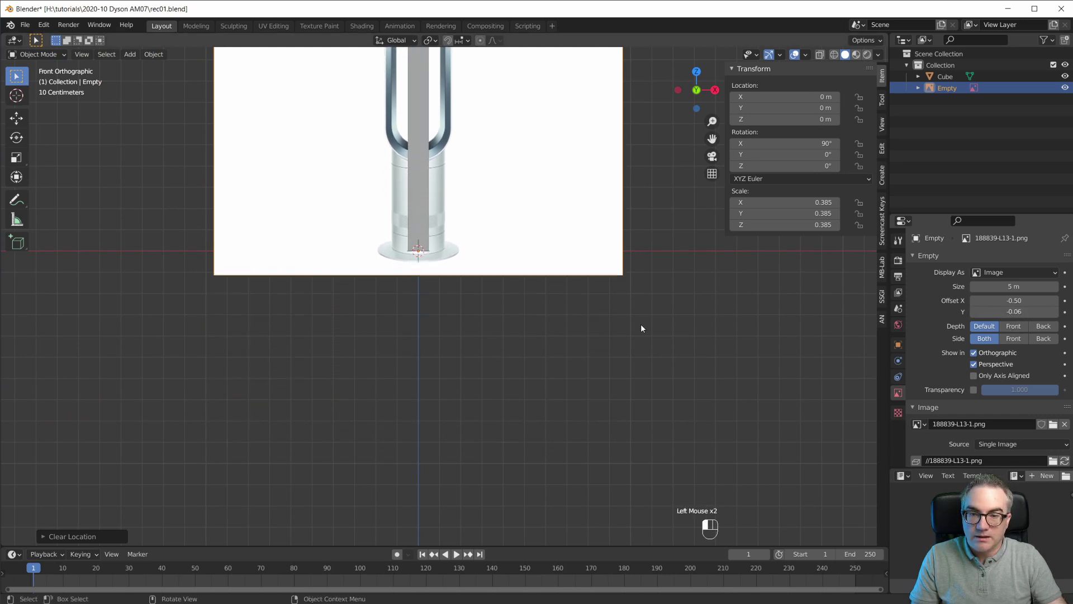
Fine-tune the front reference image's Y offset around -0.06 so the centre of the fan's base disc lies on the origin
scroll(404, 233, up, 7)
shift+middle_drag(404, 234, 562, 481)
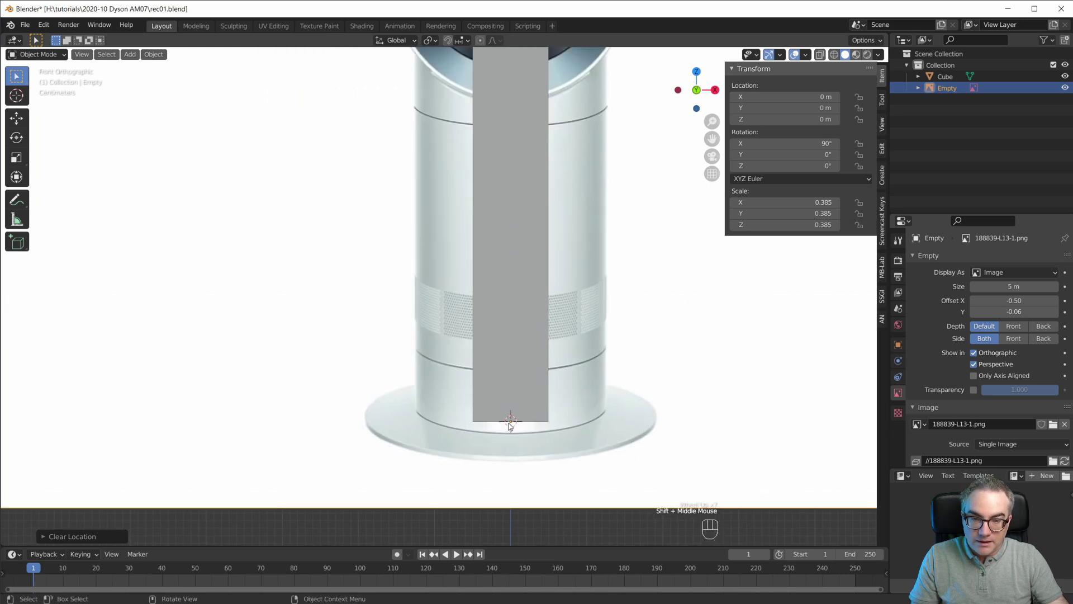
scroll(578, 441, down, 3)
scroll(578, 442, up, 2)
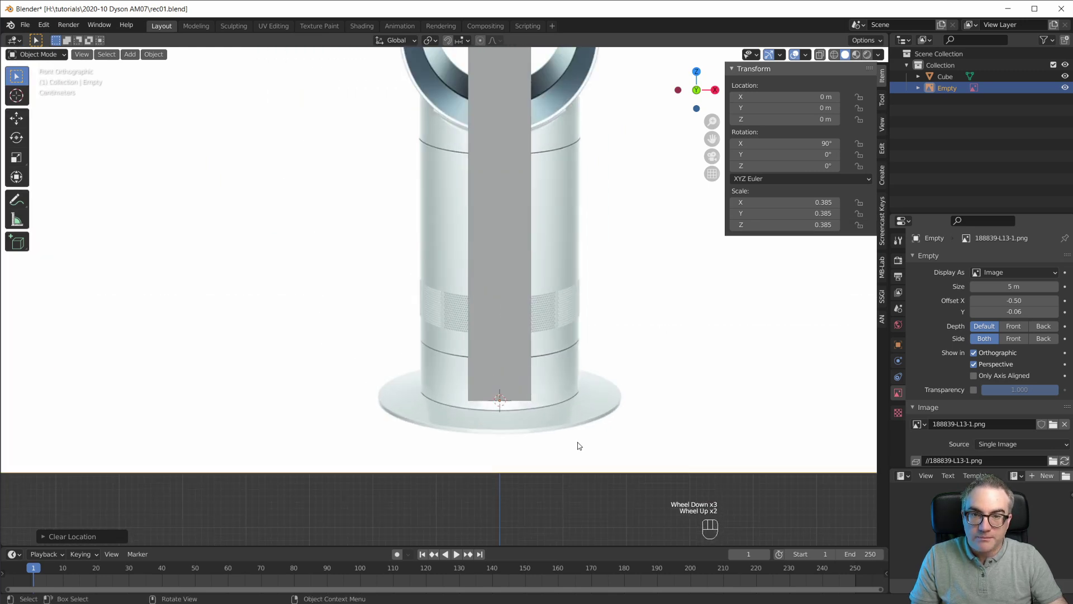
scroll(565, 435, down, 2)
scroll(531, 385, up, 5)
shift+middle_drag(531, 385, 443, 406)
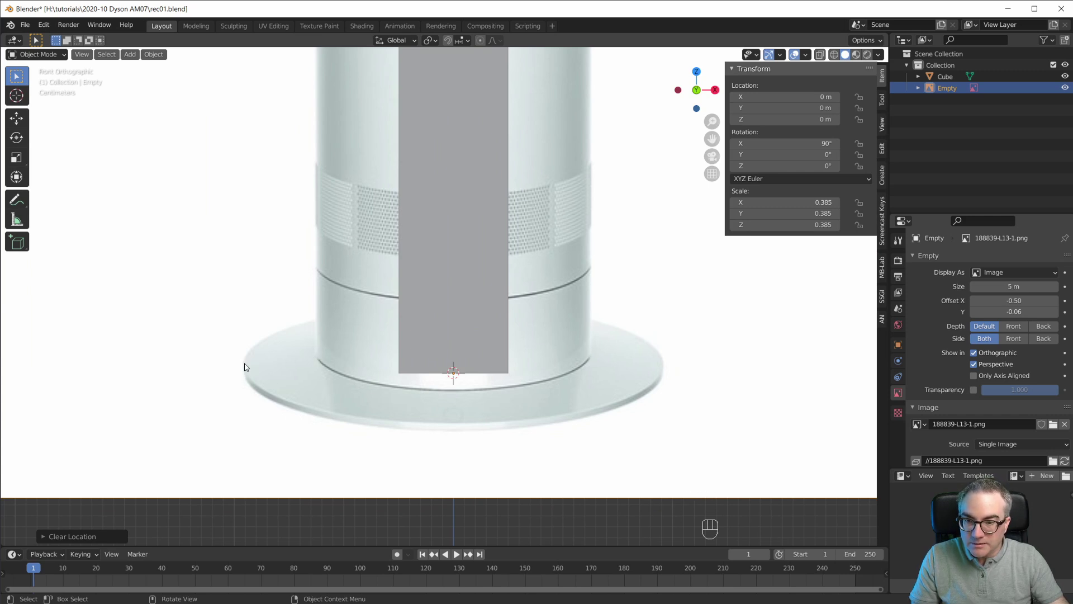
shift+click(1015, 311)
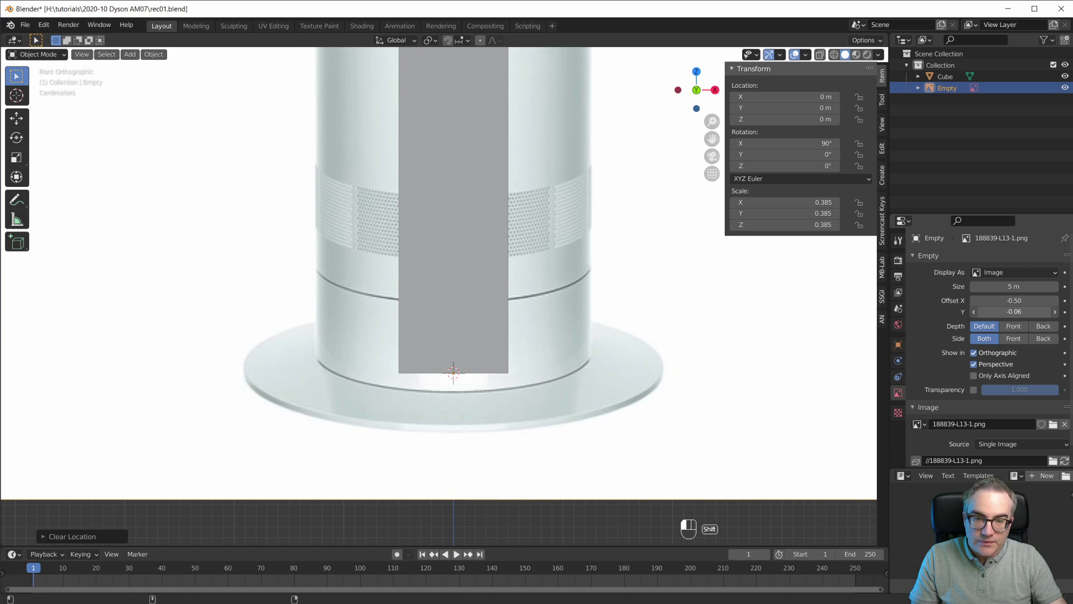
scroll(520, 65, down, 4)
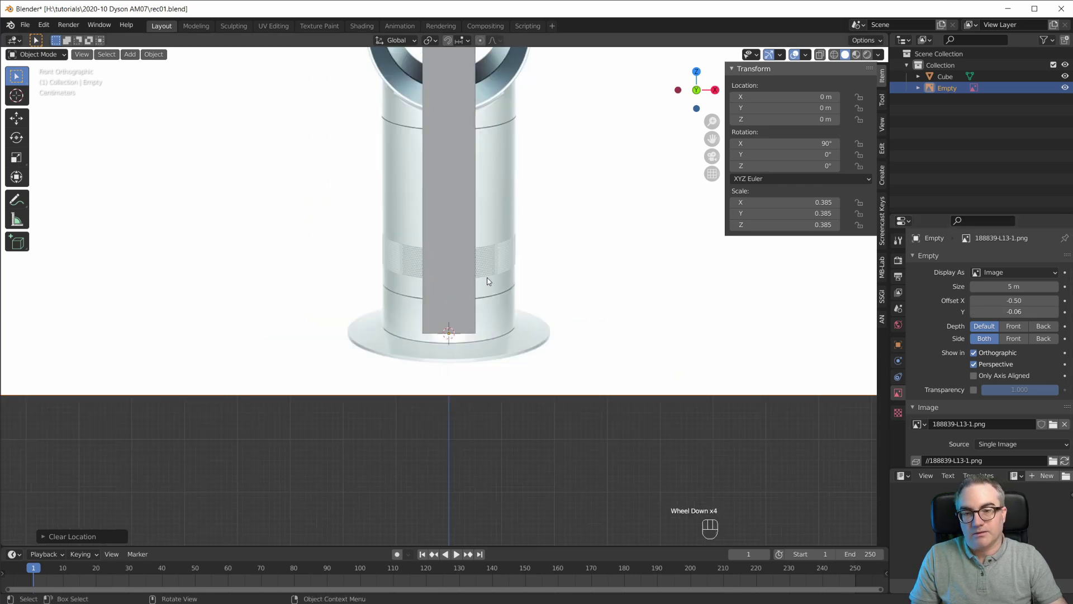
Scale the front reference image down to about 0.303 so the fan's top matches the top of the height-guide cube
shift+middle_drag(520, 34, 520, 66)
scroll(524, 225, down, 7)
shift+middle_drag(525, 226, 514, 192)
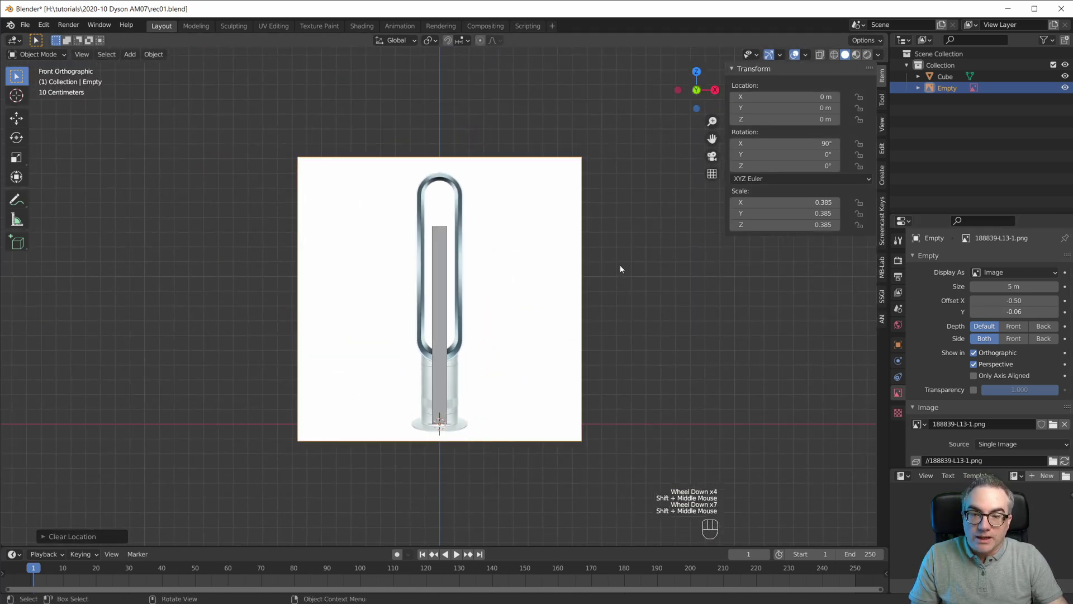
key(s)
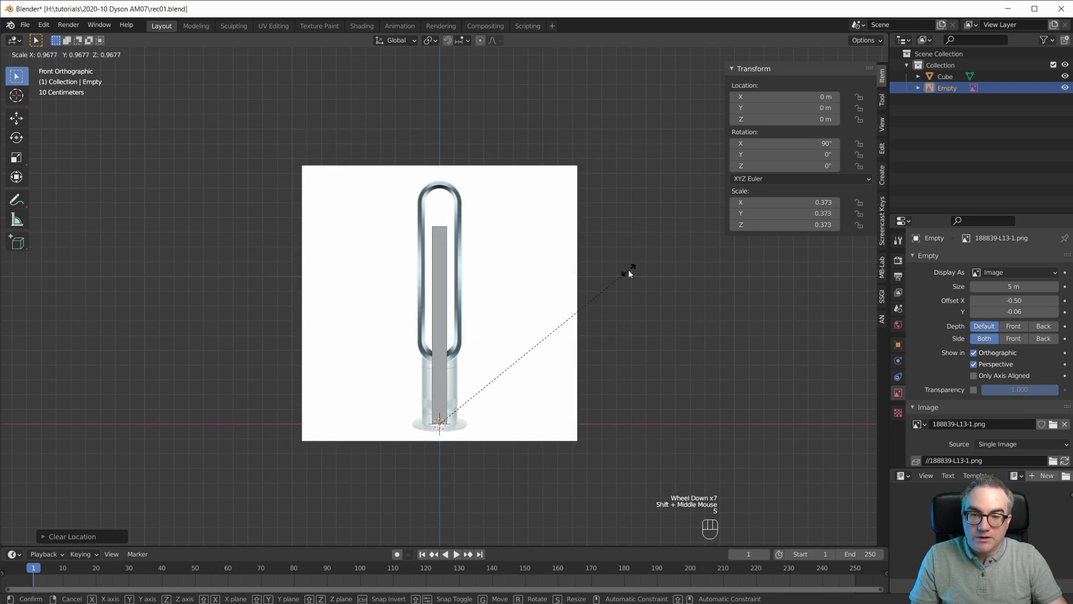
click(628, 270)
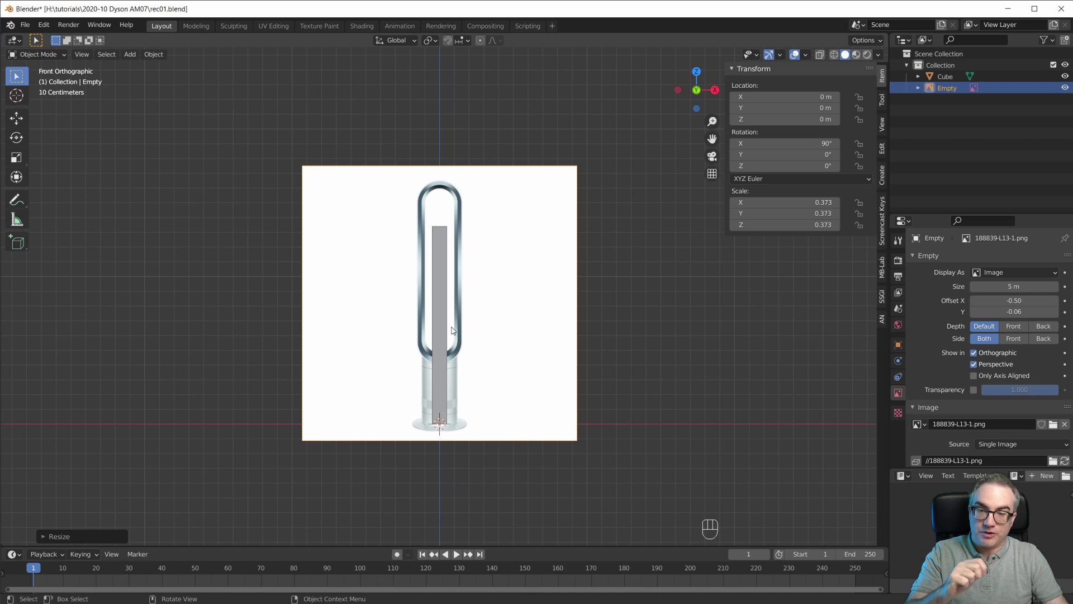
scroll(475, 422, up, 4)
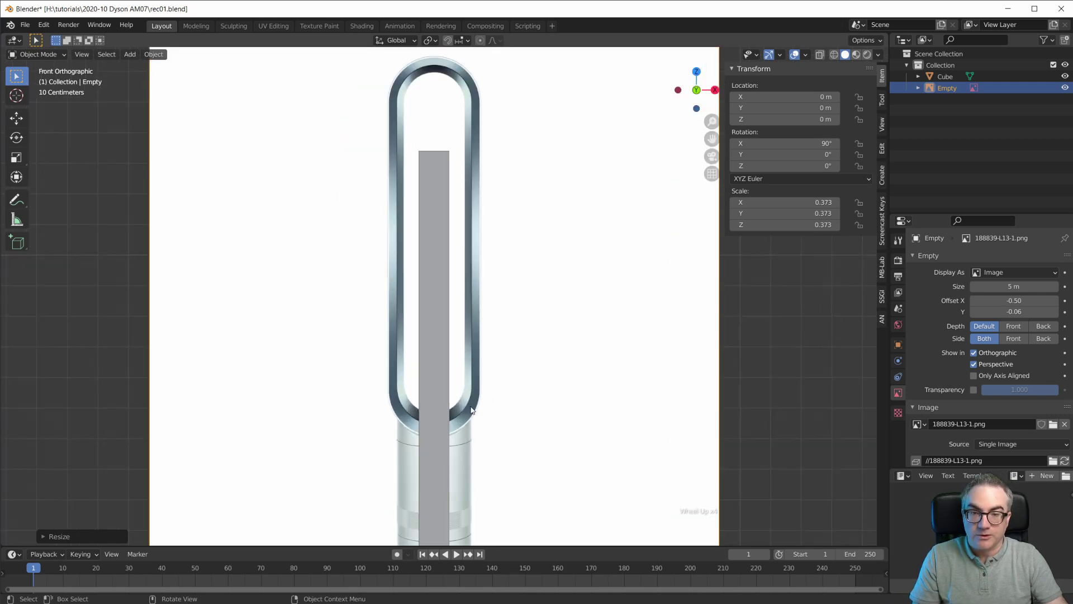
key(s)
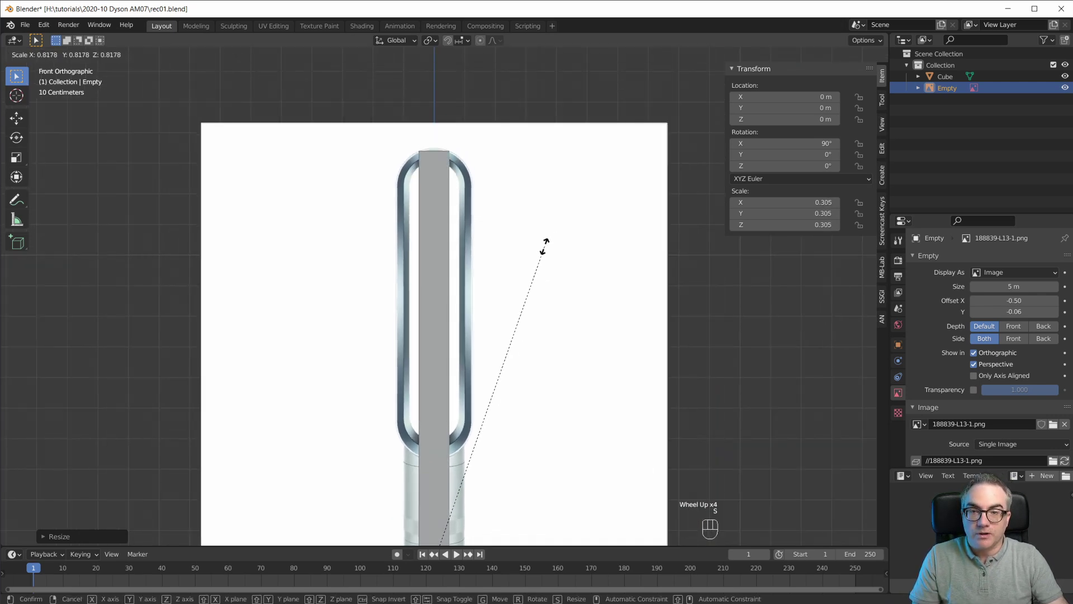
key(Escape)
scroll(467, 125, up, 4)
shift+middle_drag(467, 125, 563, 426)
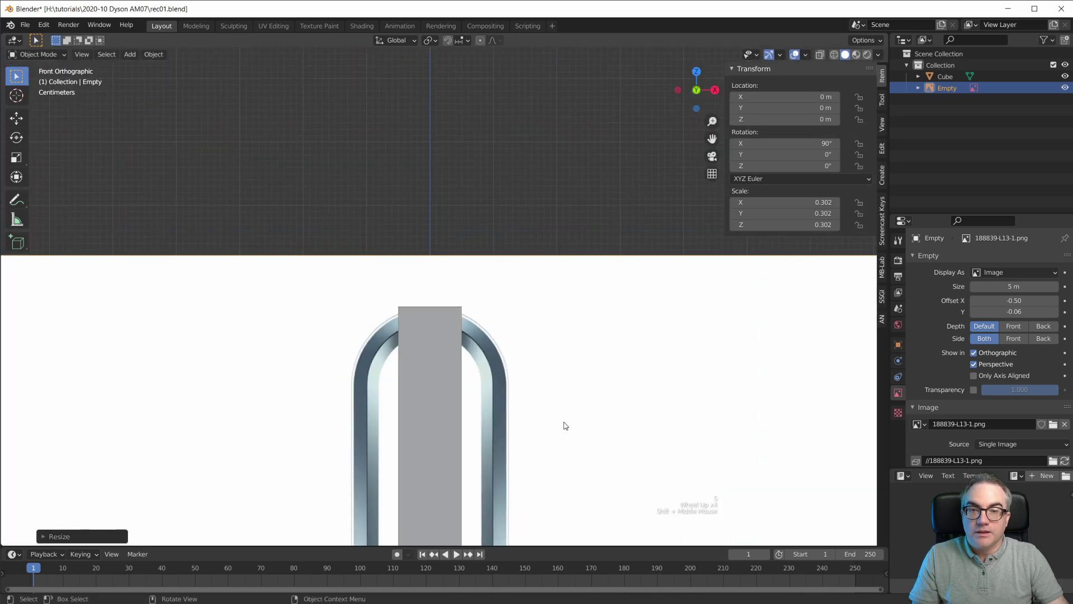
key(s)
click(632, 407)
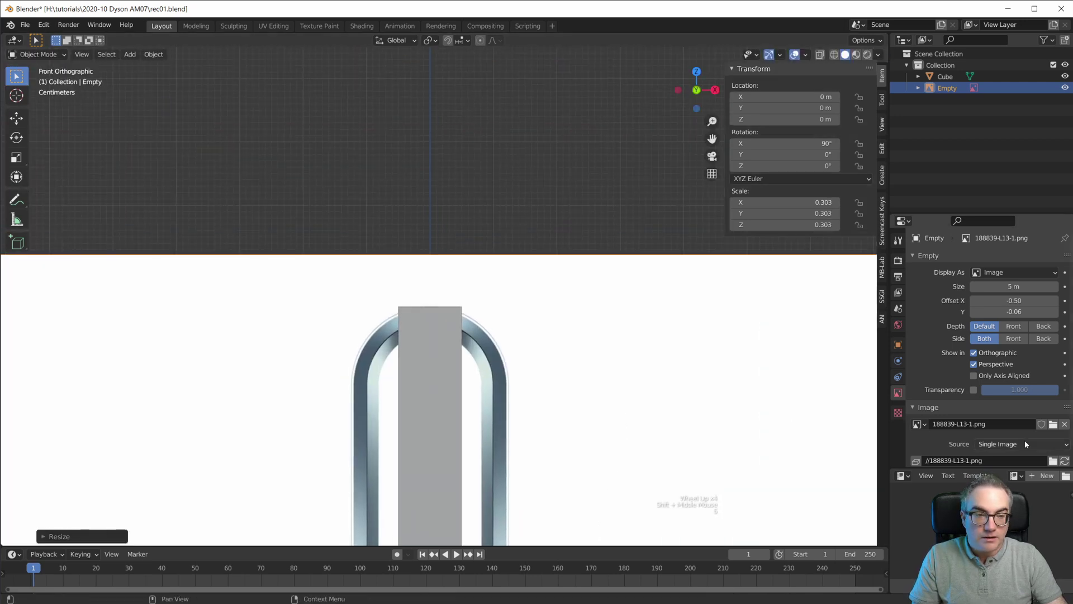
Enable transparency on the front reference image and set it to 0.5
click(974, 390)
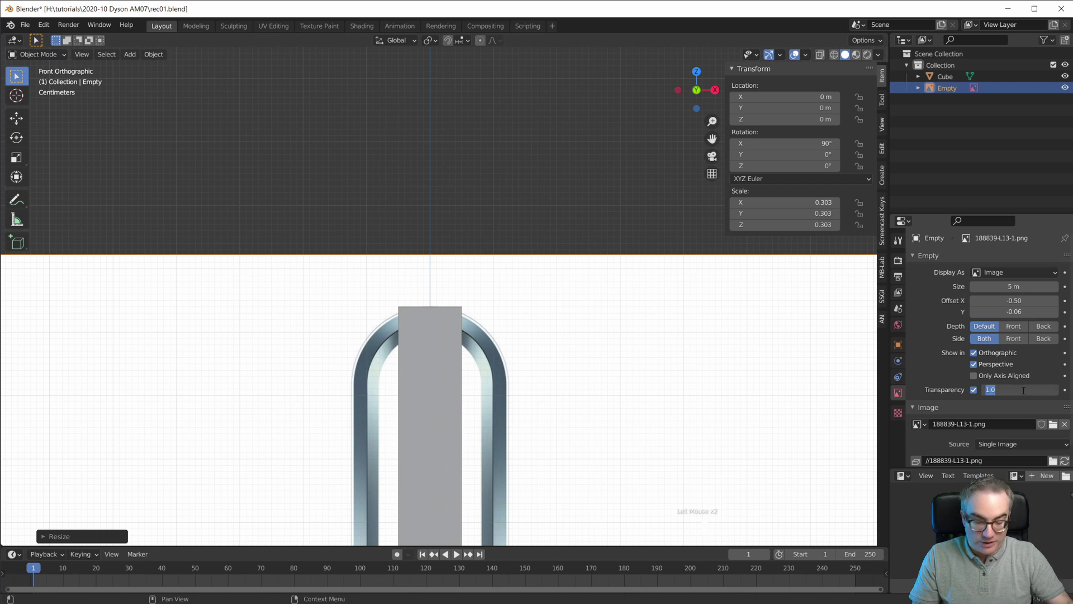
drag(1006, 390, 1022, 390)
scroll(445, 251, down, 6)
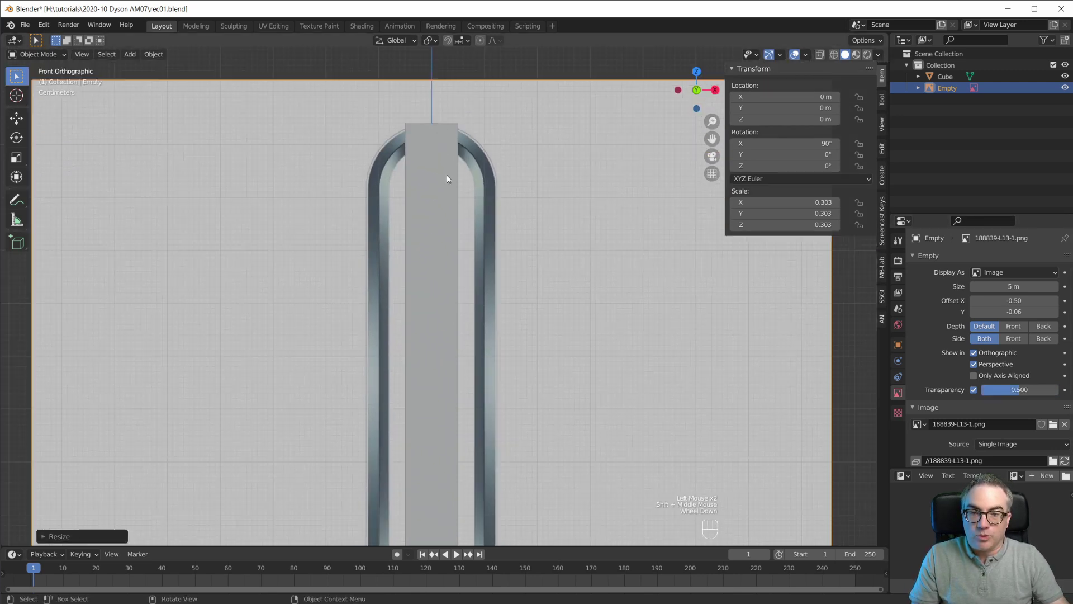
shift+middle_drag(450, 179, 480, 287)
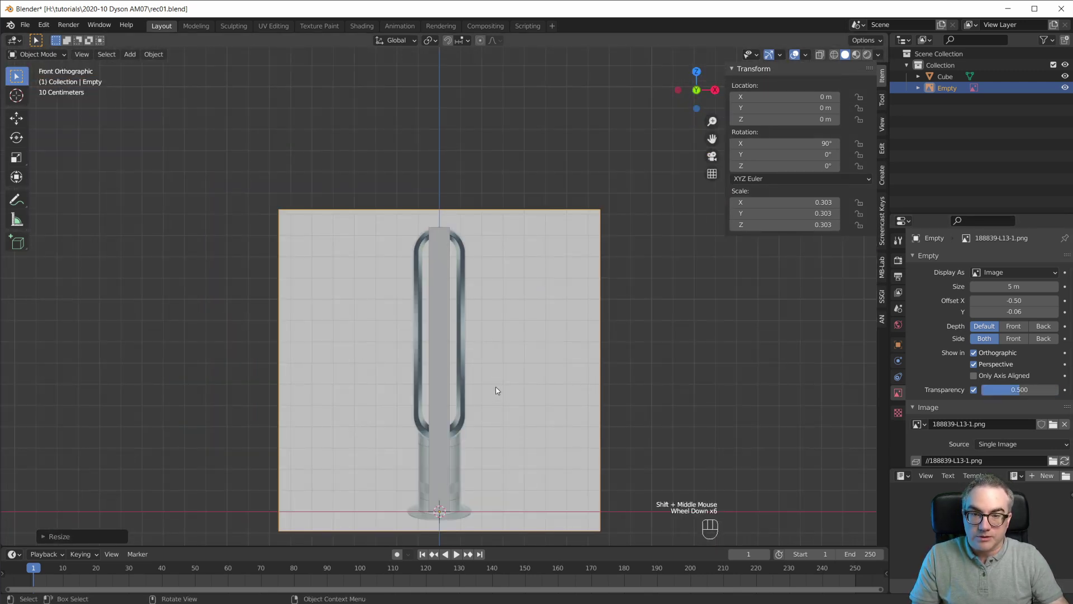
scroll(442, 419, up, 1)
scroll(441, 411, down, 1)
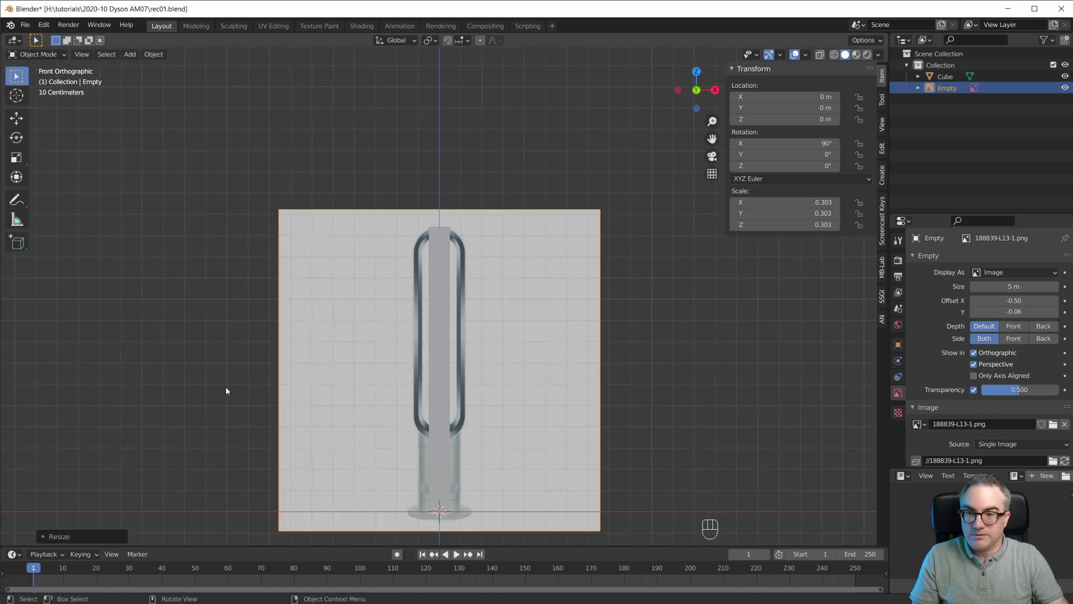
Delete the height-guide cube
scroll(525, 403, down, 3)
scroll(501, 376, up, 5)
click(437, 274)
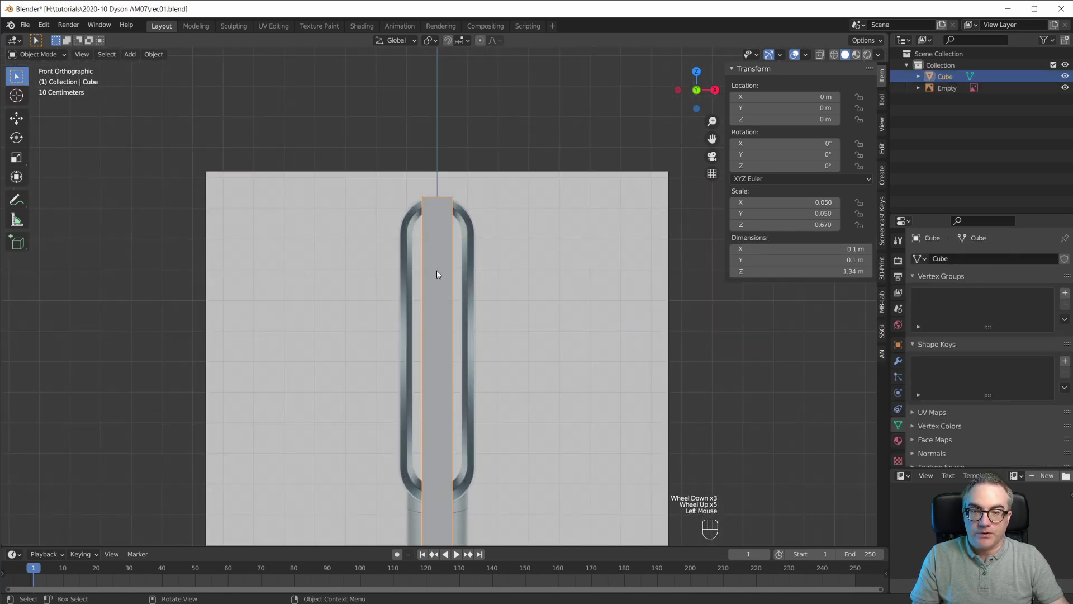
key(x)
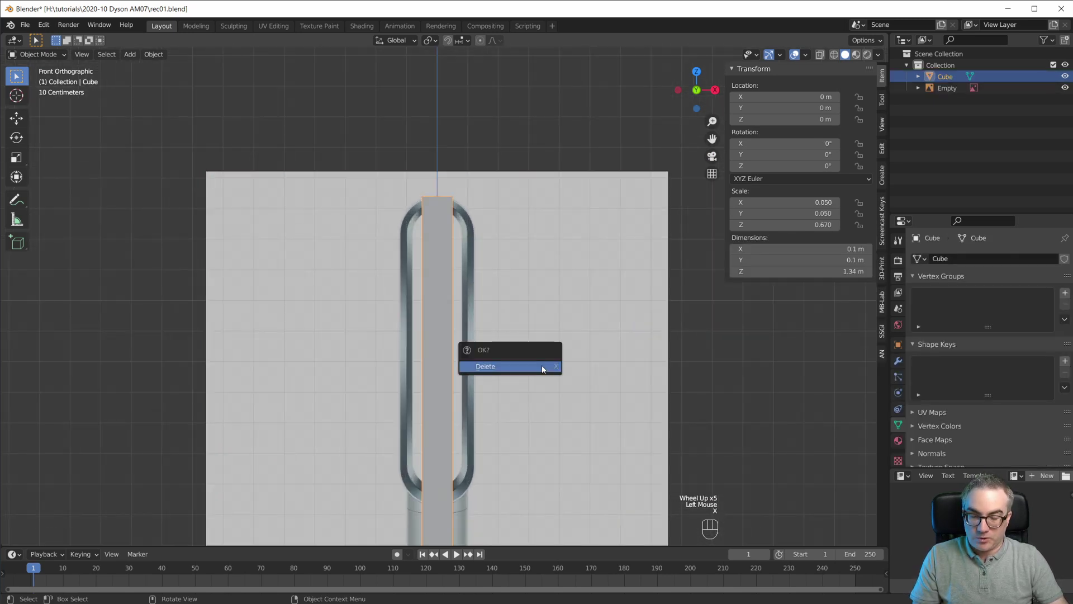
click(546, 367)
Lock the front reference image's location, rotation and scale on all axes
click(646, 204)
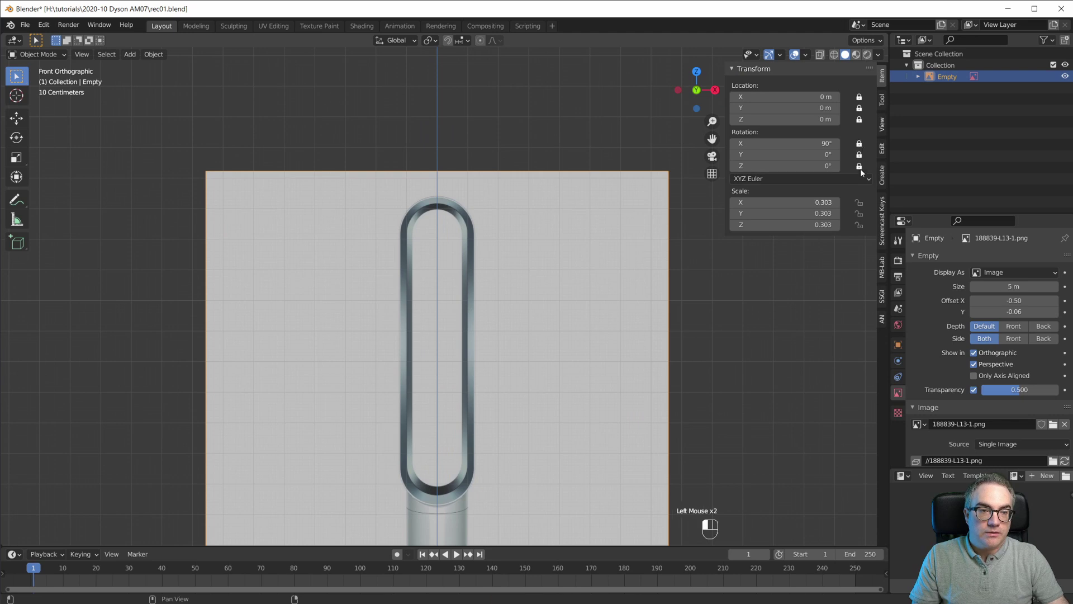
scroll(481, 400, down, 4)
middle_drag(482, 401, 474, 369)
scroll(507, 425, up, 3)
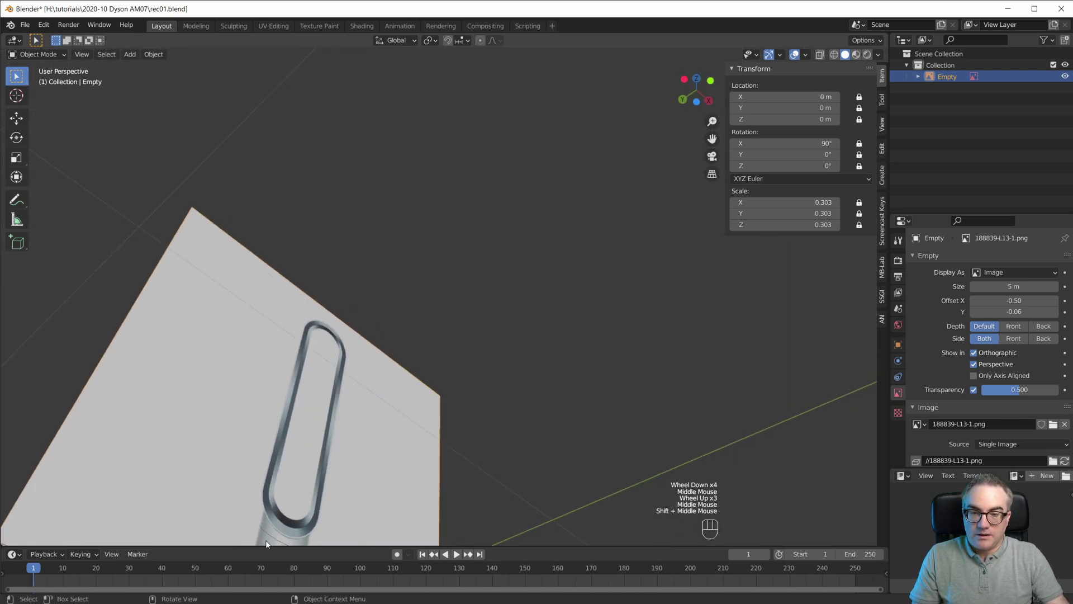
key(KP_1)
shift+middle_drag(325, 358, 318, 333)
shift+middle_drag(400, 373, 440, 258)
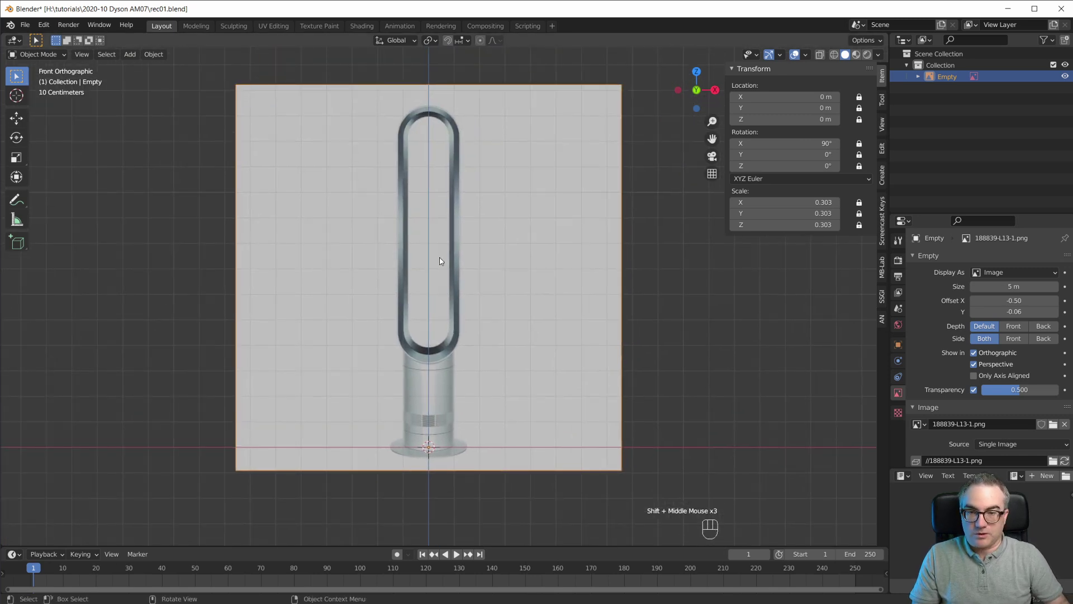
Add the side reference image 398869_03.png in the right orthographic view
key(KP_3)
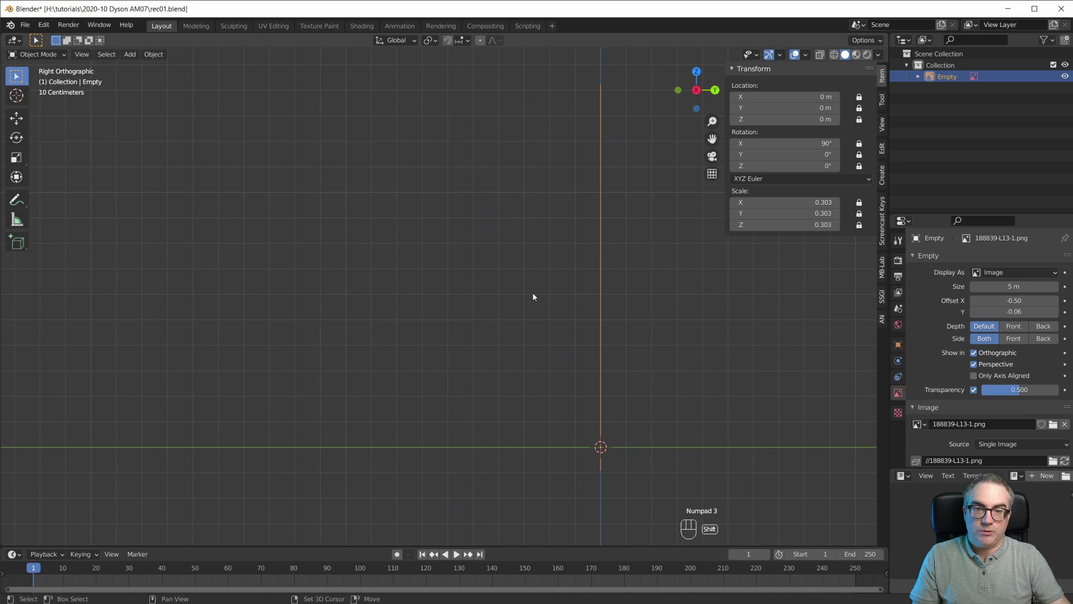
shift+middle_drag(531, 295, 414, 300)
drag(515, 283, 514, 277)
scroll(536, 325, down, 6)
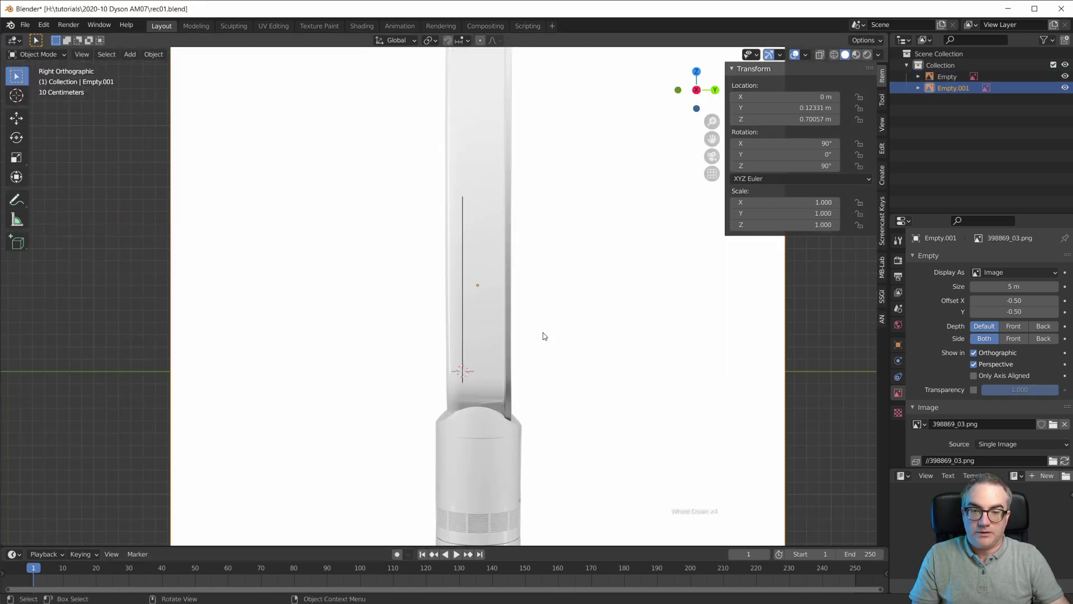
middle_drag(514, 418, 522, 421)
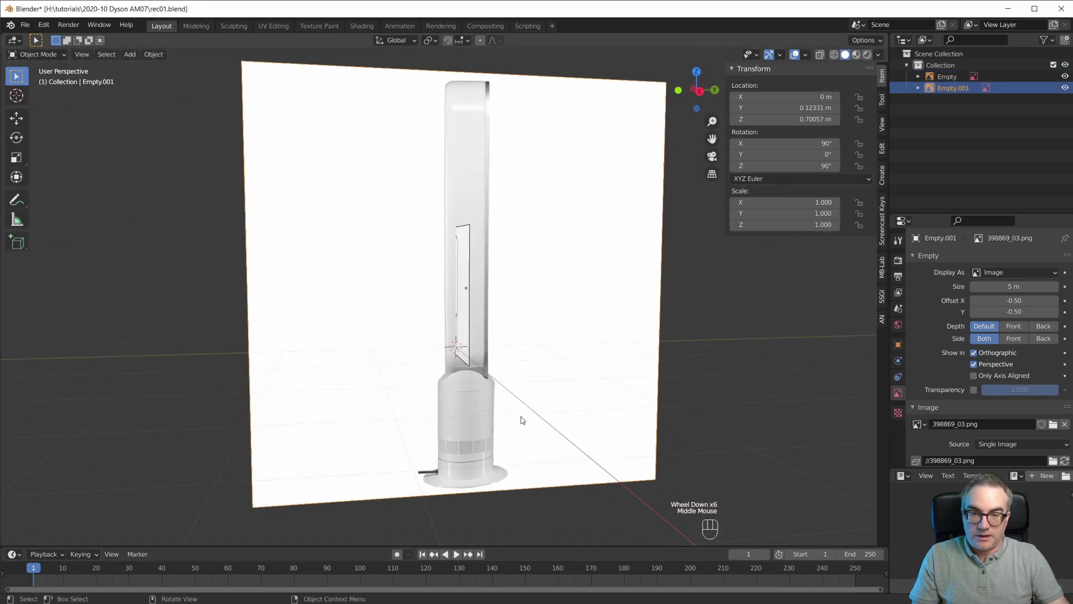
Set the side reference image's Y offset to -0.18 in the right view to bring the fan's base to the origin
key(KP_1)
scroll(524, 390, up, 6)
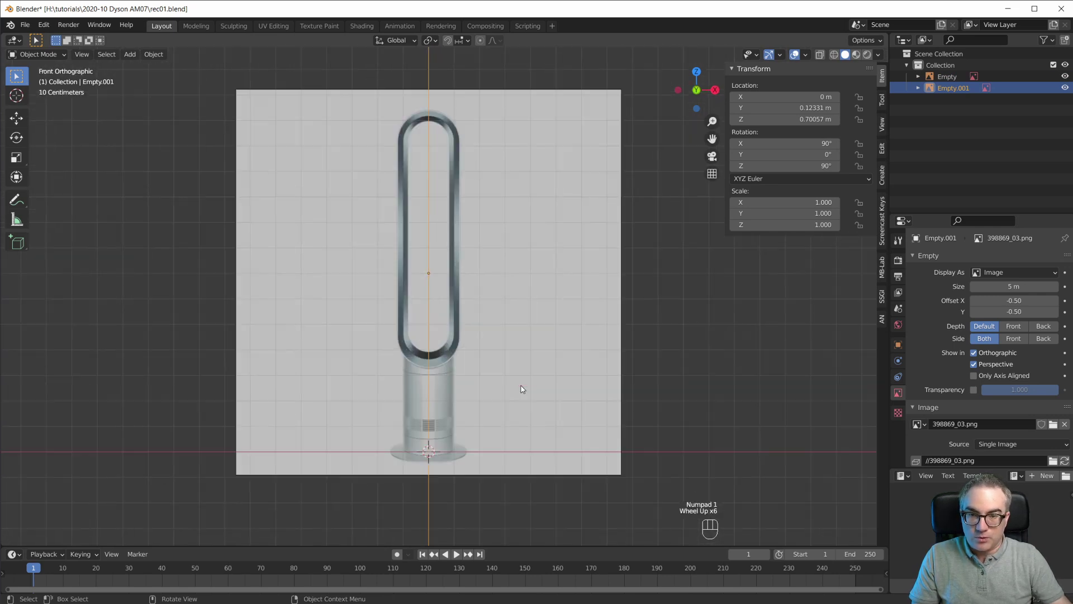
key(KP_3)
shift+middle_drag(520, 383, 518, 60)
scroll(508, 89, down, 3)
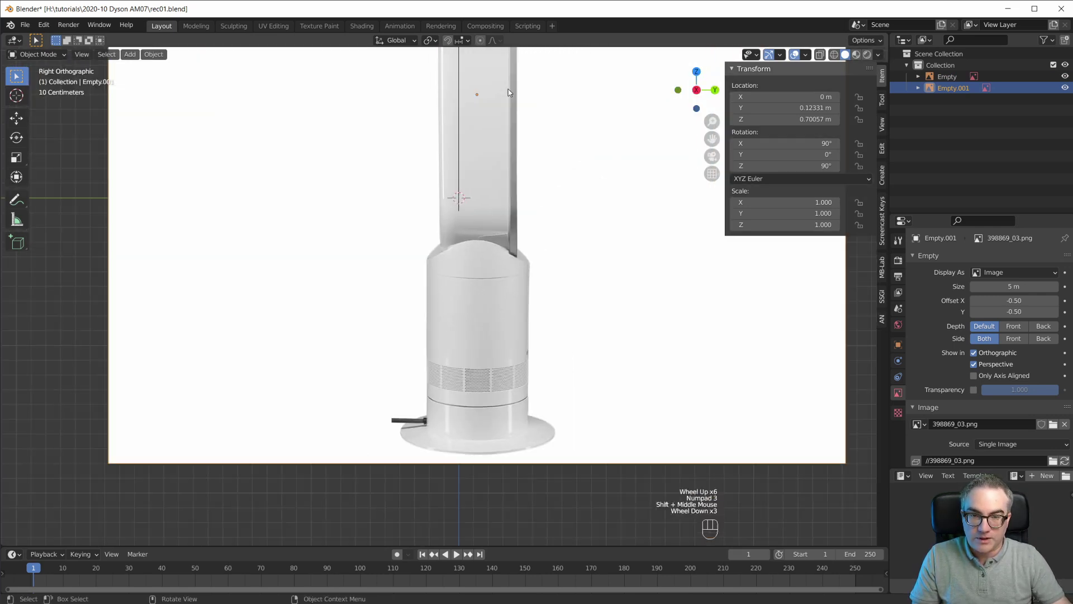
mouse_move(1031, 312)
mouse_down()
mouse_move(1057, 312)
mouse_move(1049, 312)
mouse_up()
scroll(384, 133, up, 3)
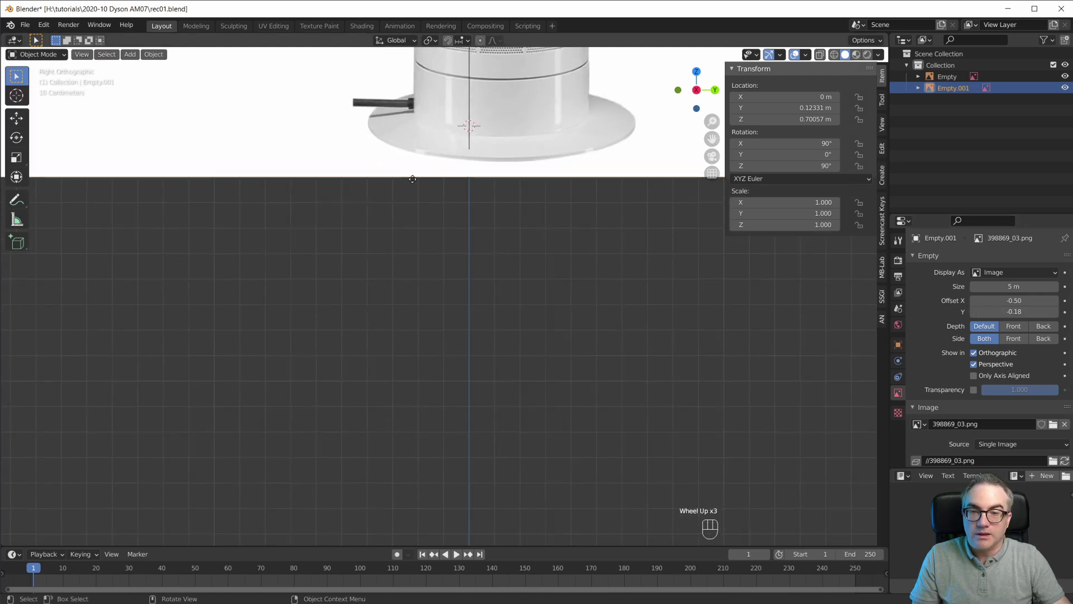
shift+middle_drag(384, 133, 315, 335)
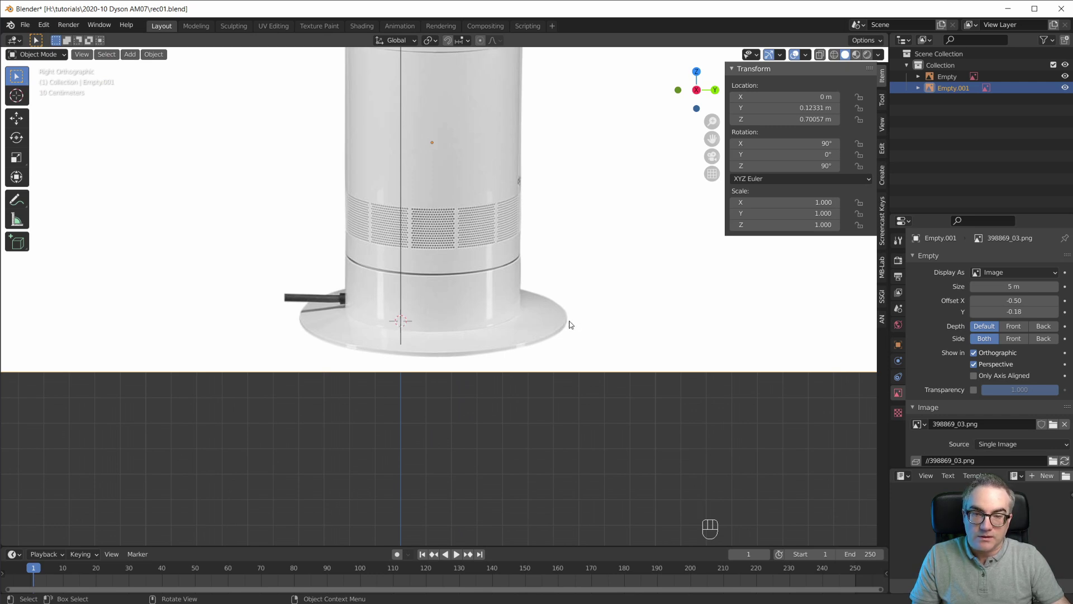
scroll(539, 291, down, 4)
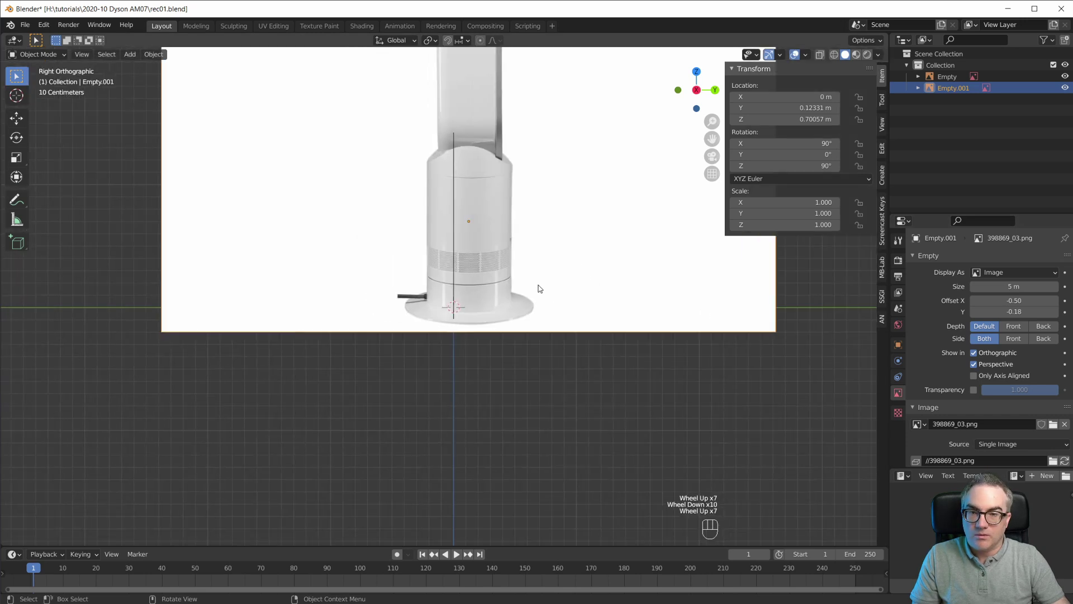
Clear the side reference image's location and set its Y offset to about -0.04 so the fan's base sits on the origin
key(alt+g)
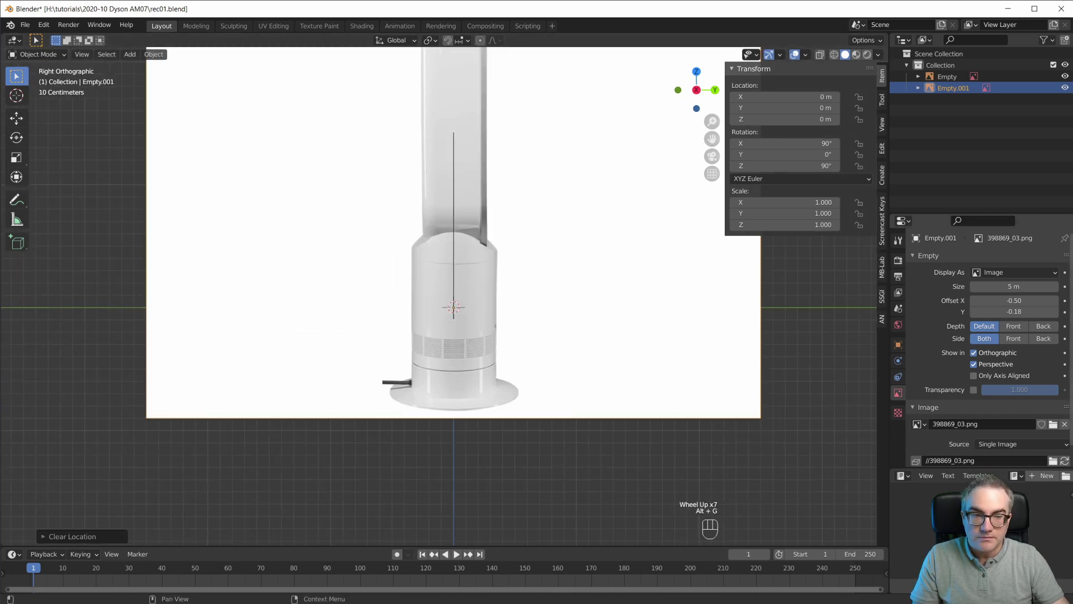
drag(1014, 311, 1056, 312)
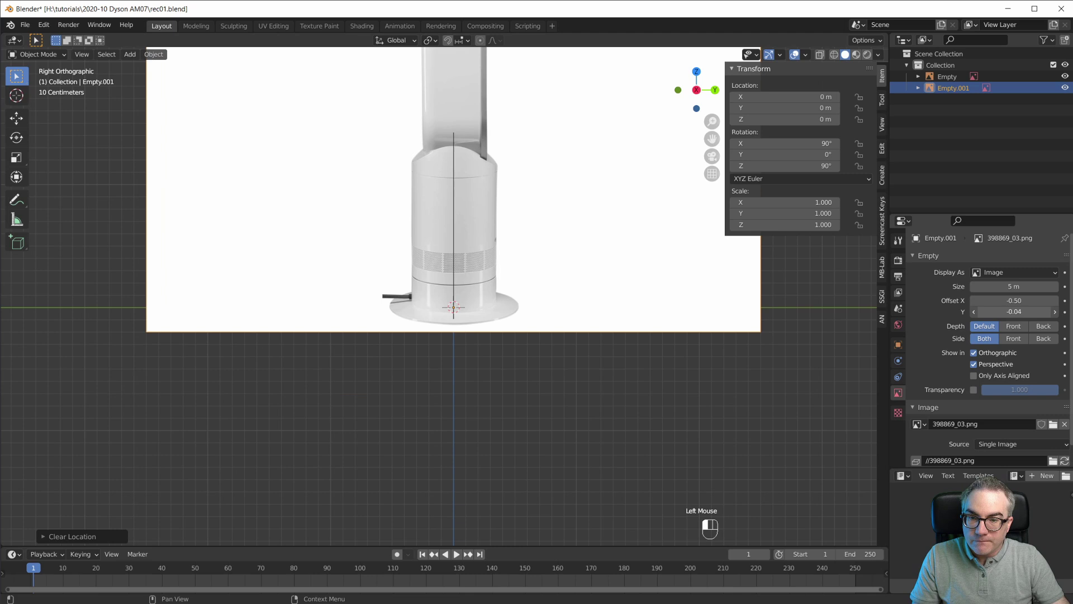
scroll(637, 383, up, 7)
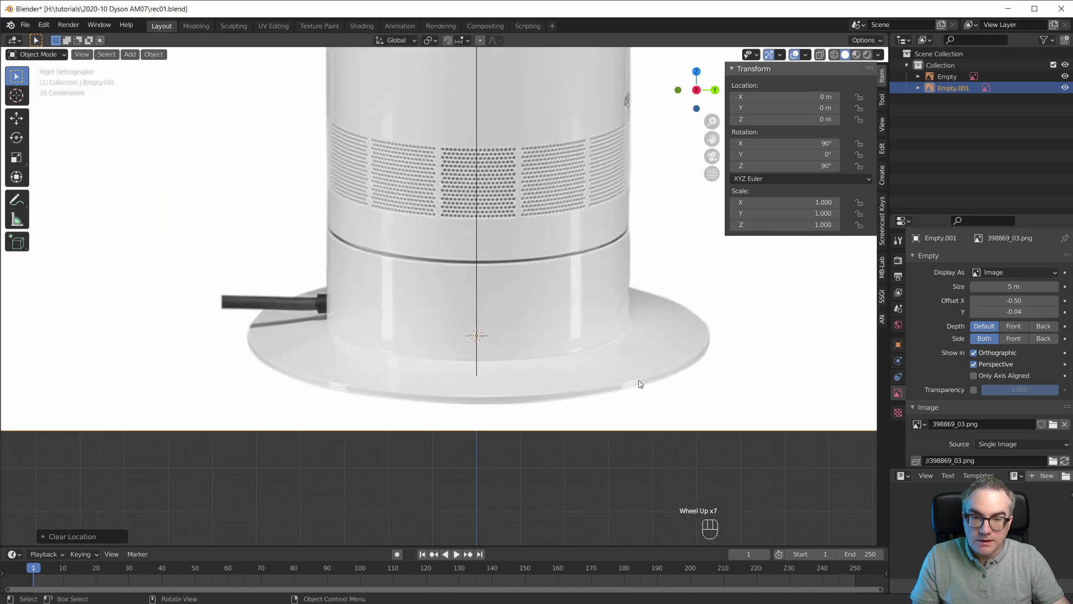
Fine-tune the side reference image's Y offset at about -0.04 so the fan's base is centred on the origin
shift+middle_drag(637, 384, 478, 359)
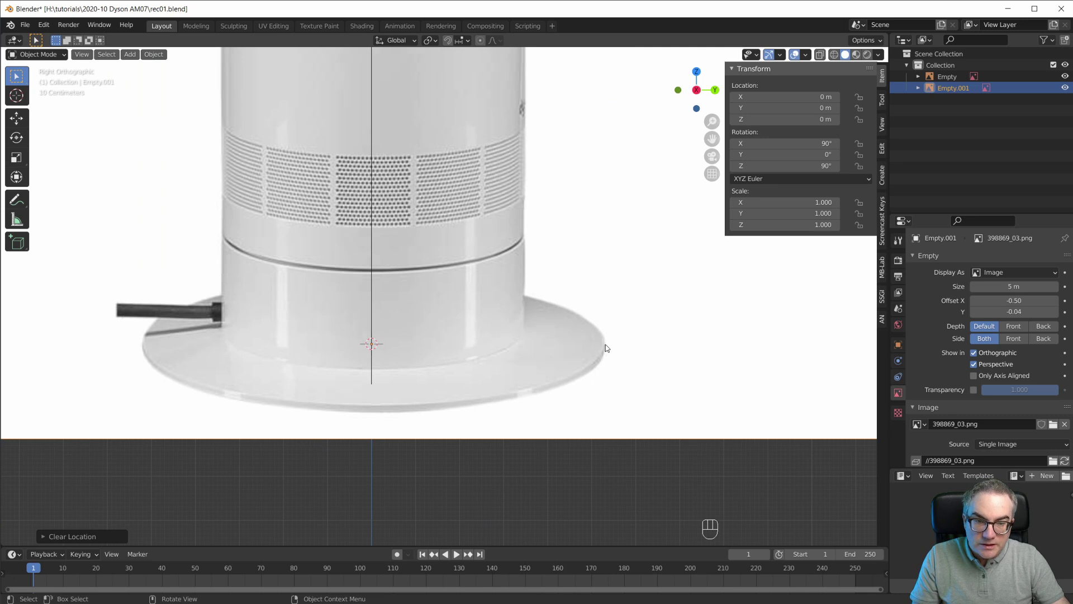
shift+drag(1014, 312, 1018, 312)
scroll(329, 210, down, 7)
shift+middle_drag(330, 210, 447, 391)
shift+scroll(447, 391, up, 1)
scroll(448, 403, down, 3)
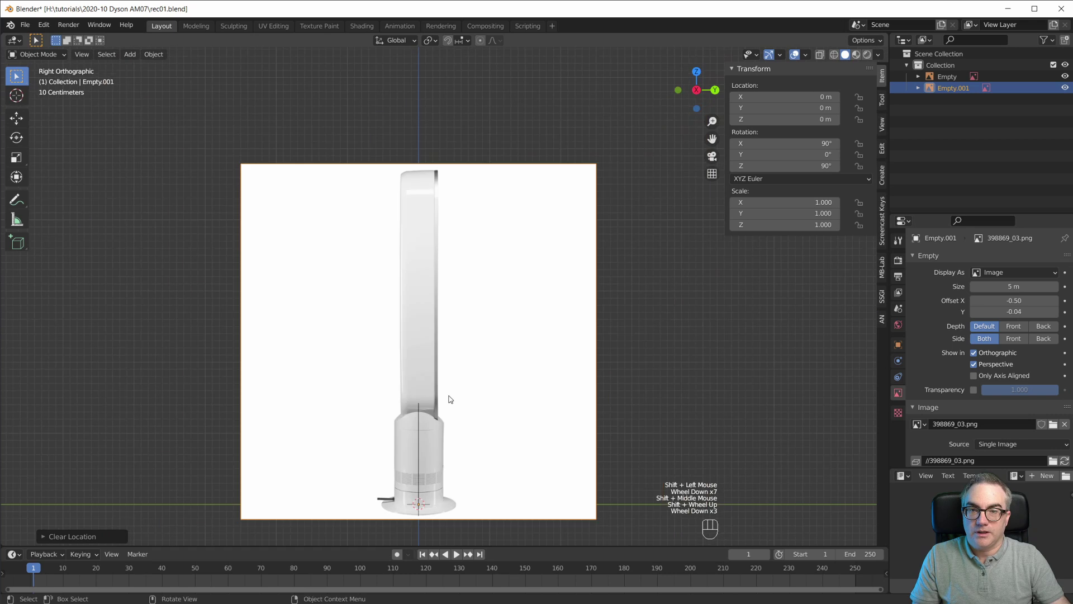
Enable transparency for the side reference image, set its opacity to 0.5 and deselect the image
scroll(447, 380, up, 1)
click(973, 390)
double_click(1018, 394)
text(0.5)
key(Return)
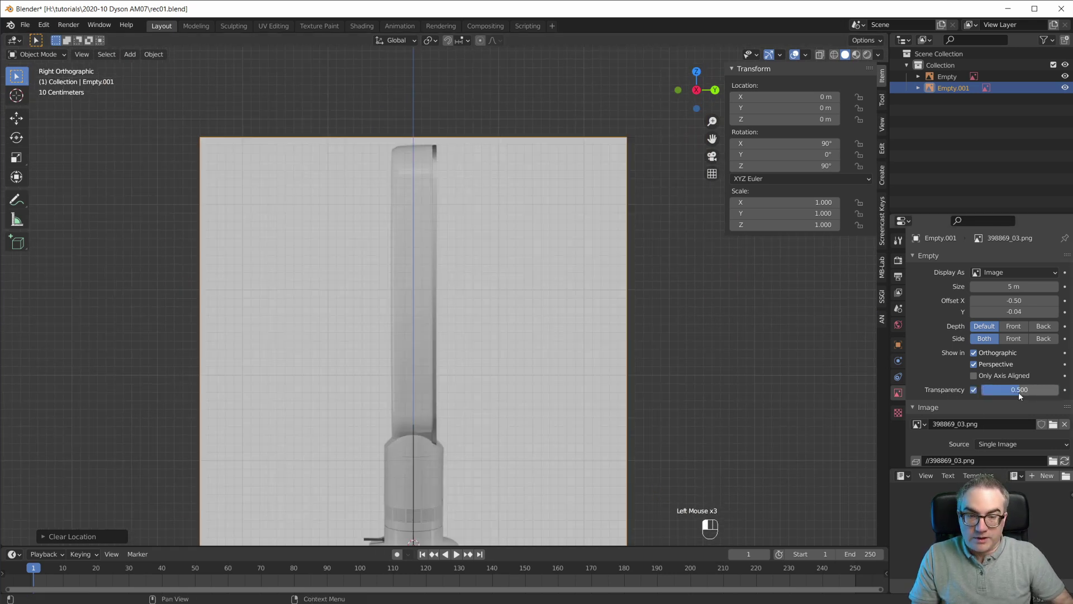
click(730, 417)
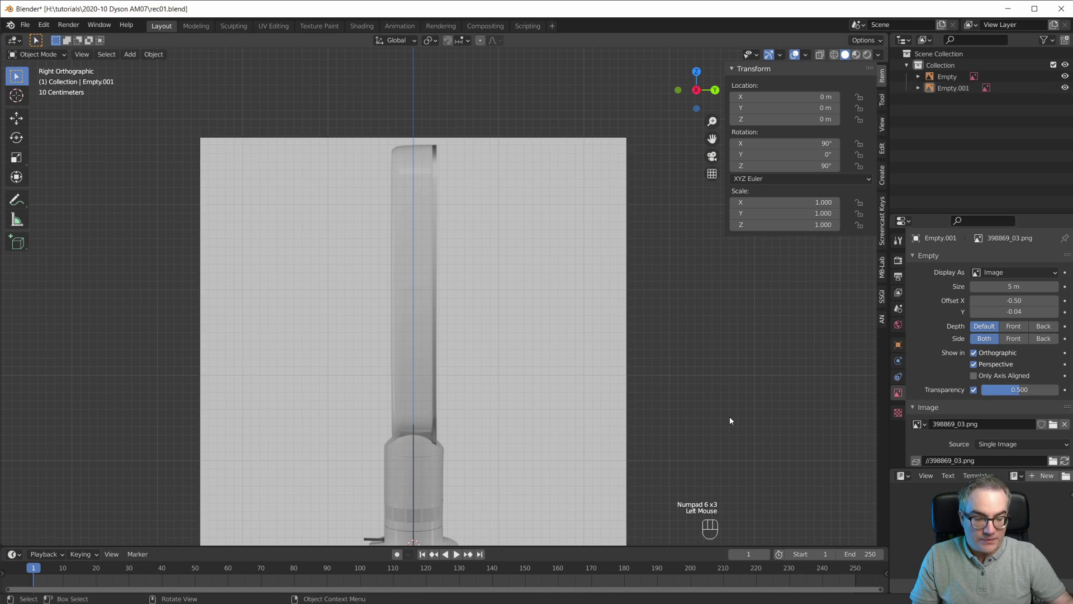
Scale the side reference image down to about 0.276 in perspective view to roughly match the front image's height
key(KP_6)
key(KP_6)
key(KP_6)
key(KP_6)
key(KP_6)
key(KP_6)
key(KP_6)
key(KP_6)
key(KP_6)
key(KP_4)
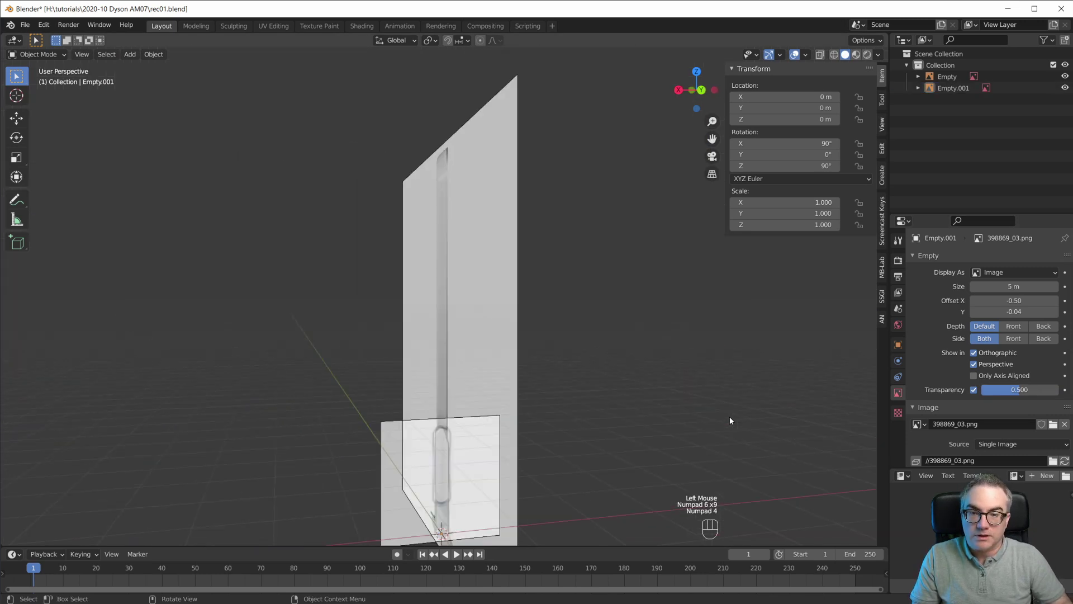
shift+middle_drag(523, 314, 520, 229)
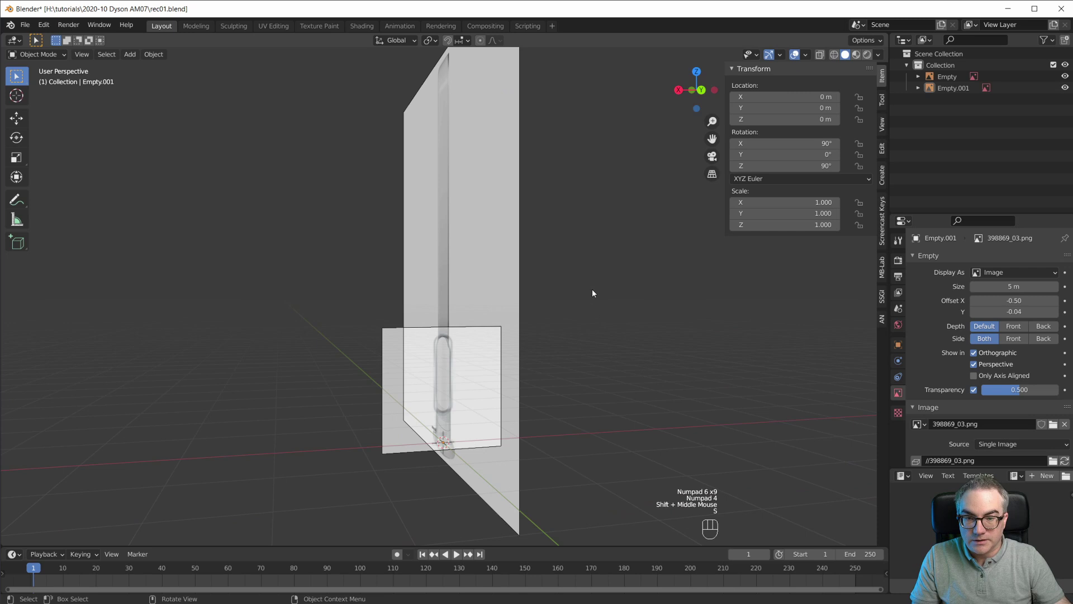
click(520, 230)
key(s)
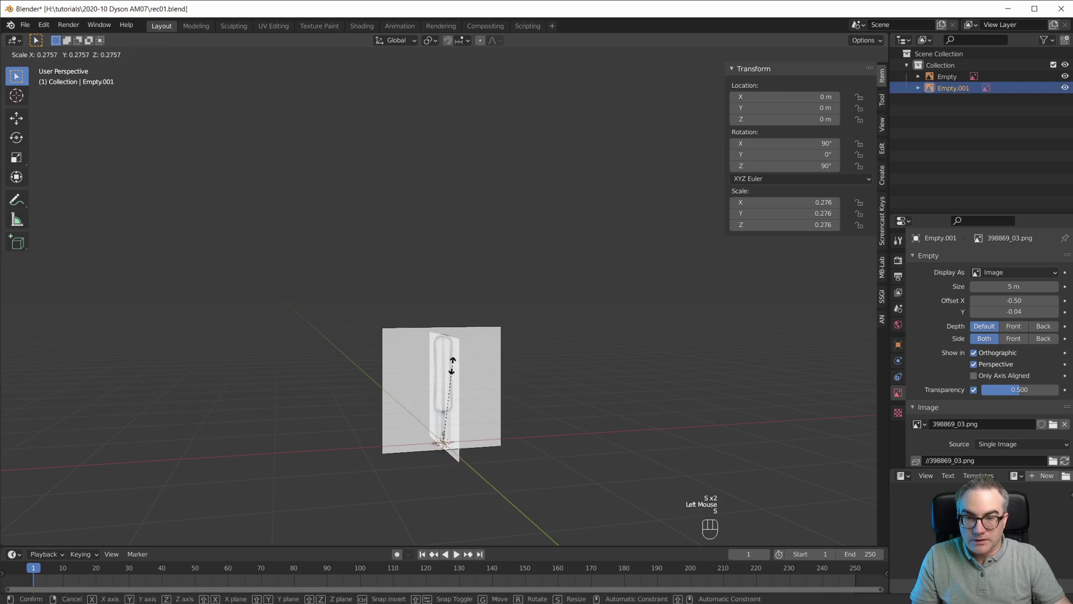
click(416, 372)
Refine the side reference image's scale to about 0.285 by comparing the tops of the fan in both images
scroll(416, 373, up, 4)
scroll(416, 372, up, 3)
shift+middle_drag(503, 457, 505, 314)
scroll(505, 314, up, 6)
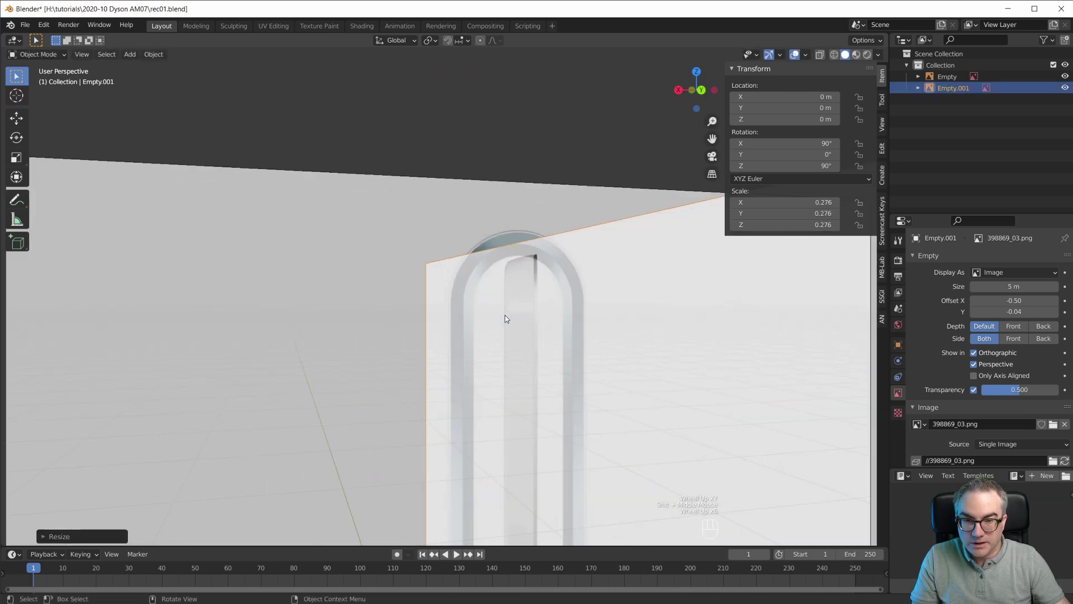
key(s)
click(665, 321)
Adjust the side reference image's scale to about 0.286 and lock its location, rotation and scale on all axes
middle_drag(625, 304, 559, 314)
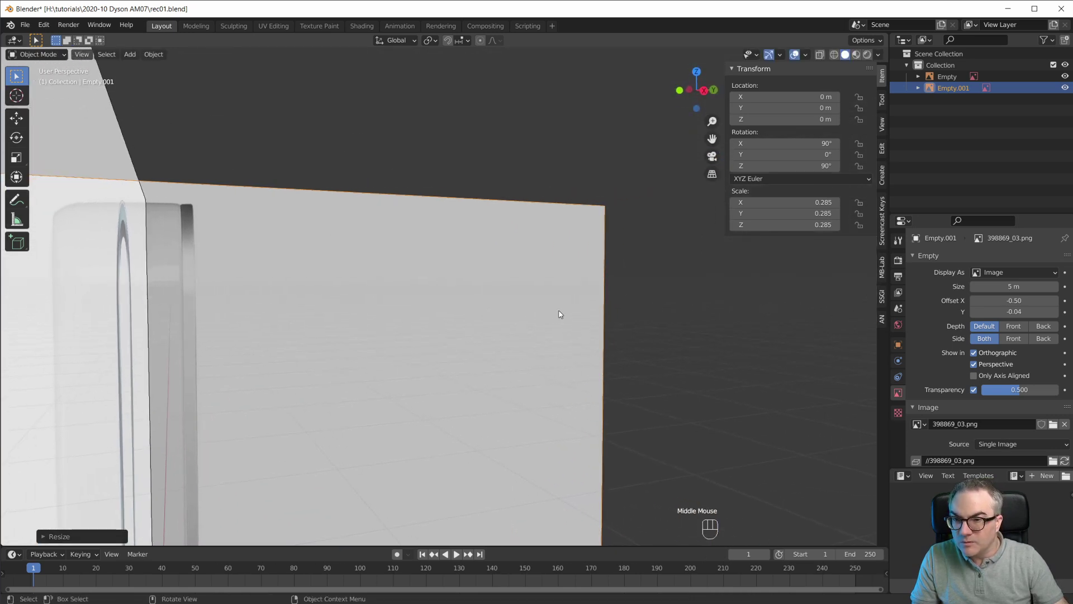
key(s)
click(533, 304)
middle_drag(527, 275, 465, 285)
scroll(465, 285, down, 10)
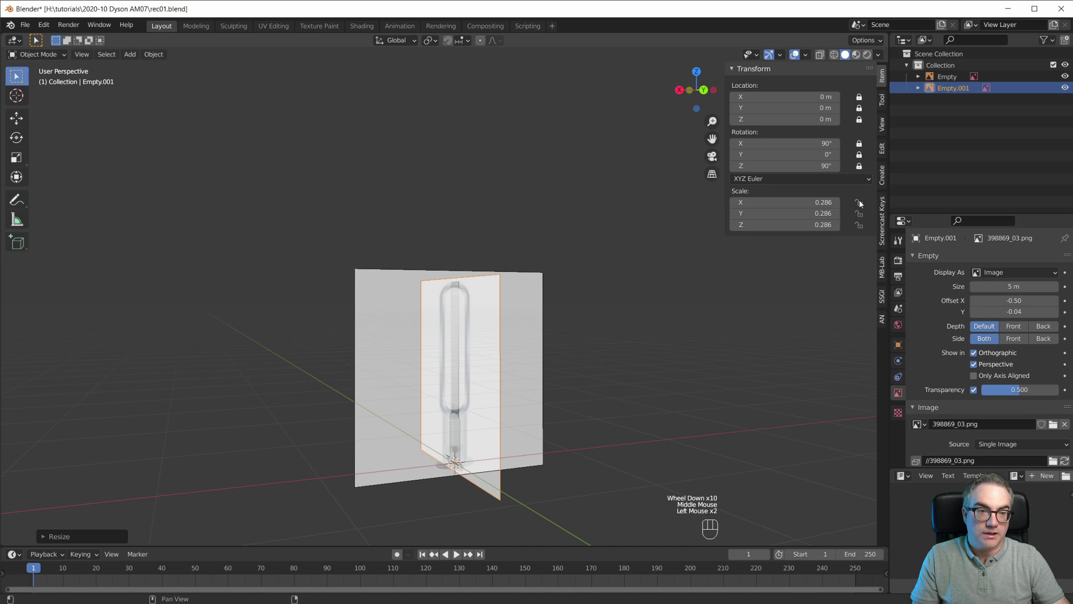
scroll(399, 455, up, 3)
shift+middle_drag(528, 438, 706, 280)
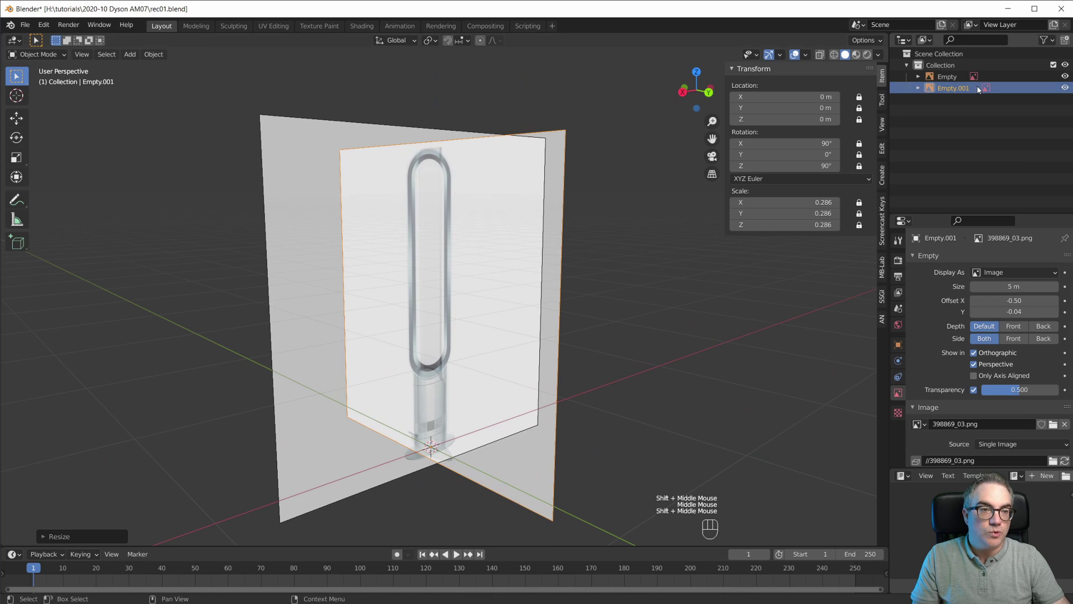
Show the outliner's selectability toggles and make both reference images unselectable
click(1048, 39)
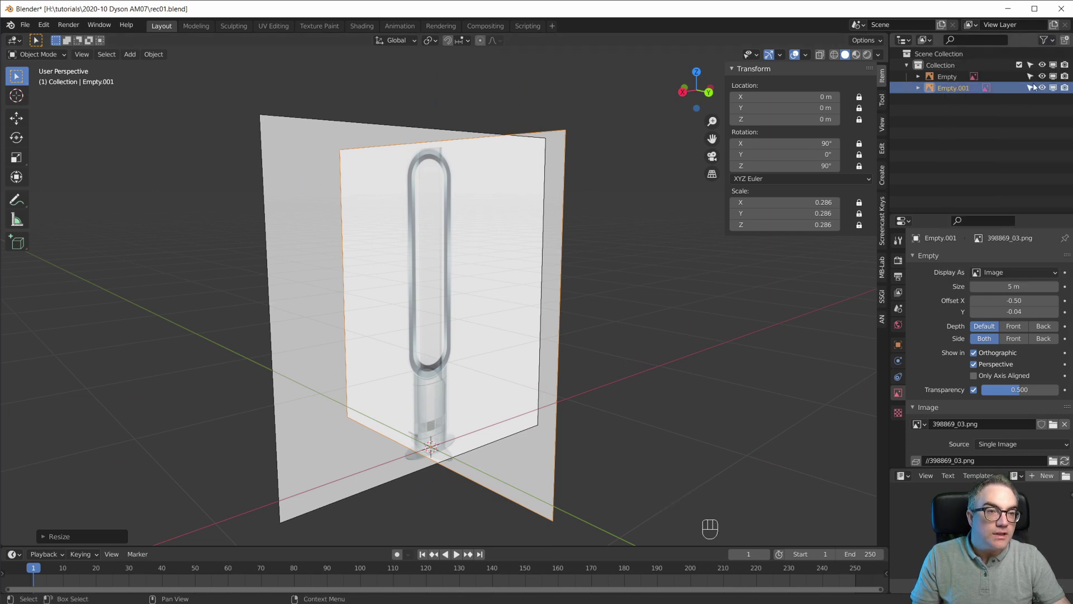
click(1030, 77)
click(1030, 88)
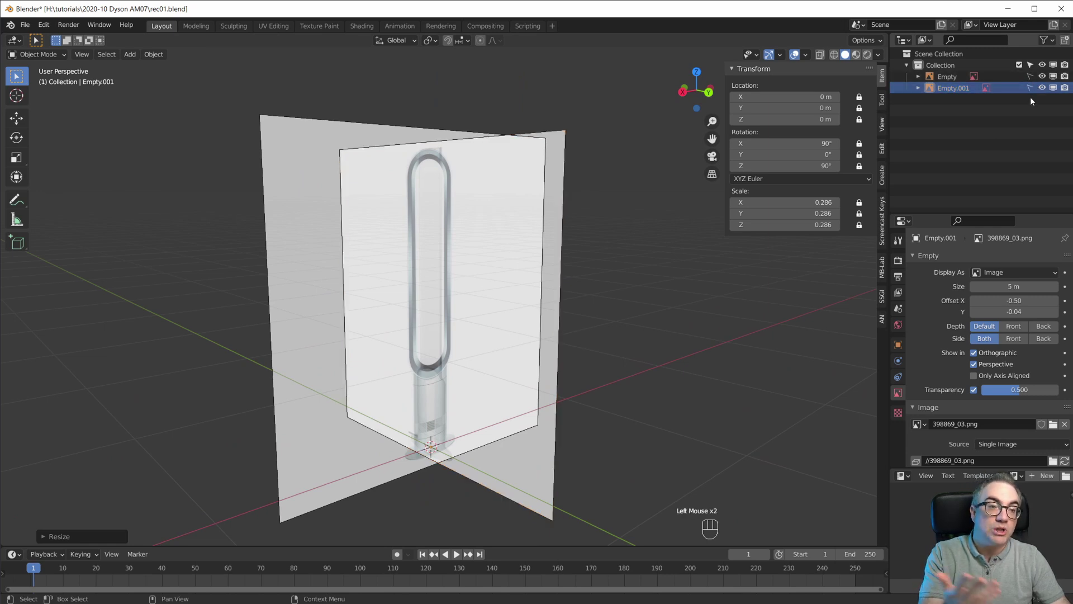
Return to the front orthographic view with the whole fan framed and hide the transform sidebar
middle_drag(589, 294, 546, 284)
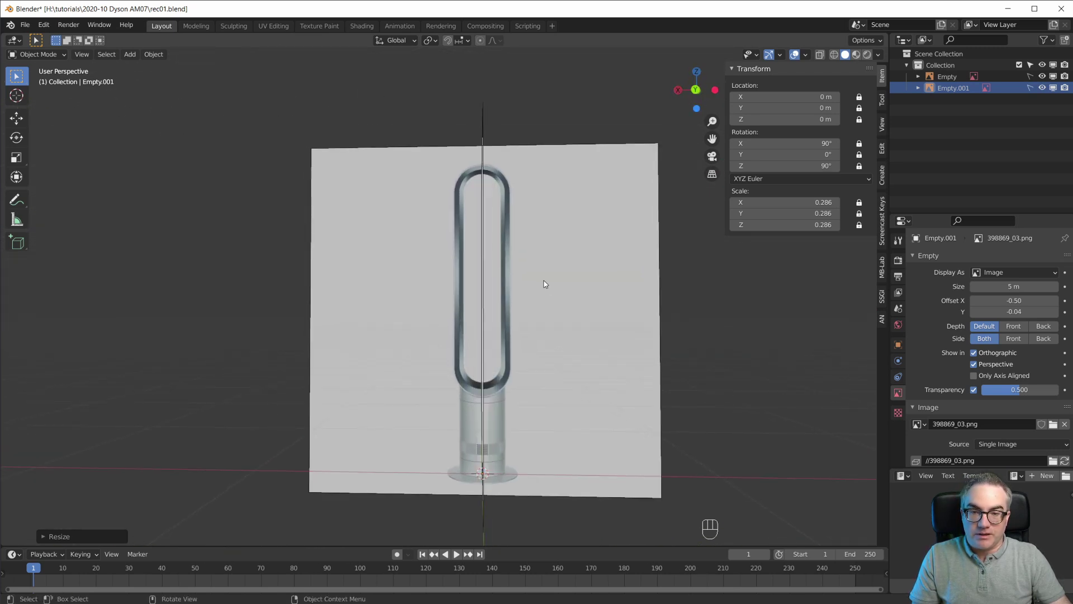
key(KP_1)
scroll(546, 284, up, 3)
shift+middle_drag(445, 388, 495, 328)
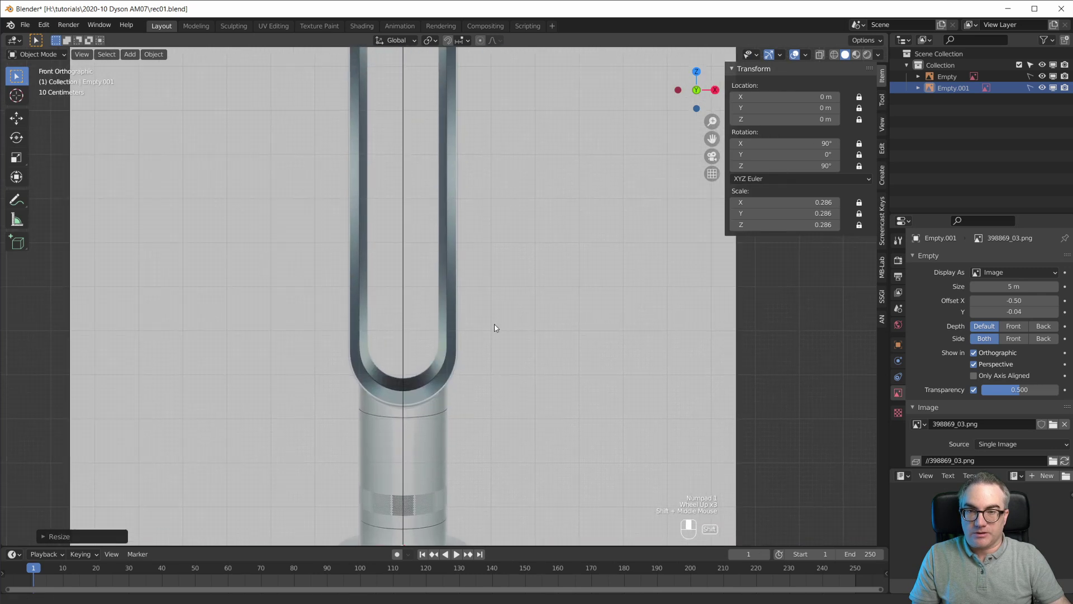
scroll(495, 328, down, 4)
scroll(495, 325, up, 1)
key(n)
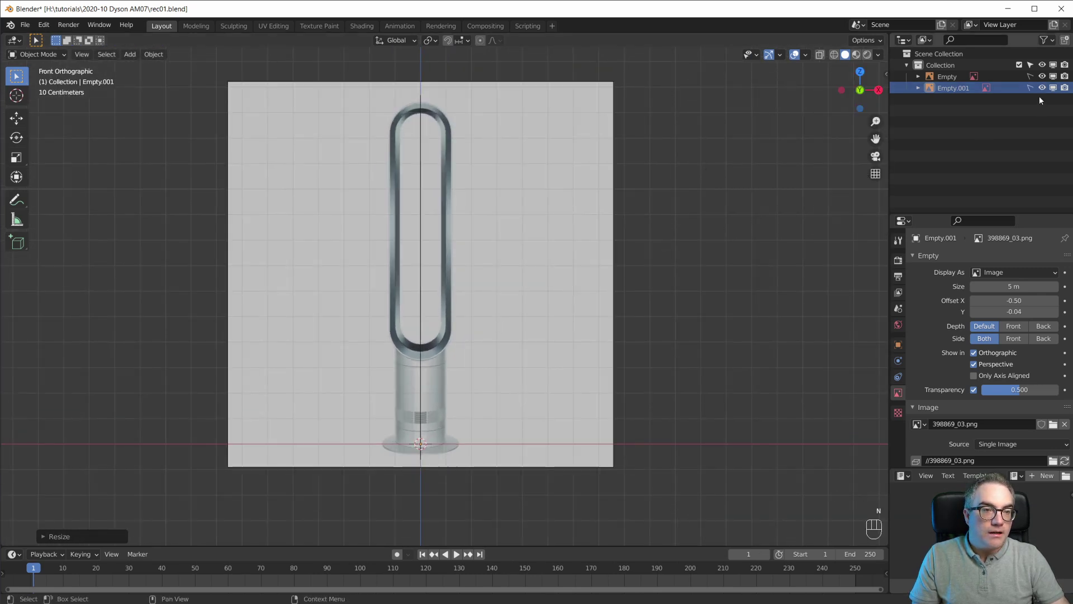
Rename the side image's empty to Ref Side and the front image's empty to Ref Front
double_click(957, 88)
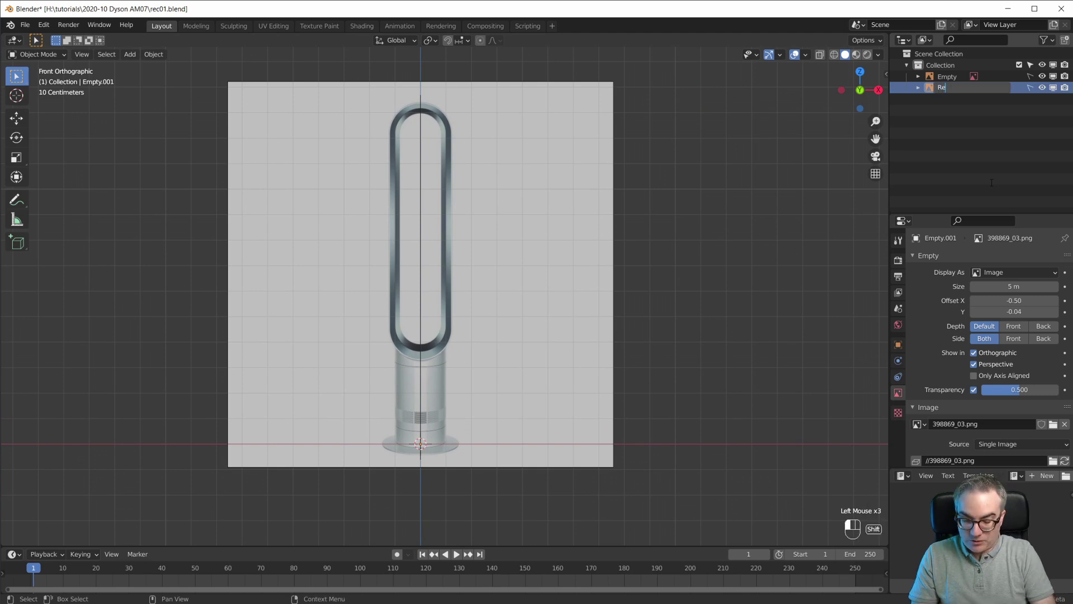
text(Ref Side)
key(Return)
double_click(950, 76)
text(R)
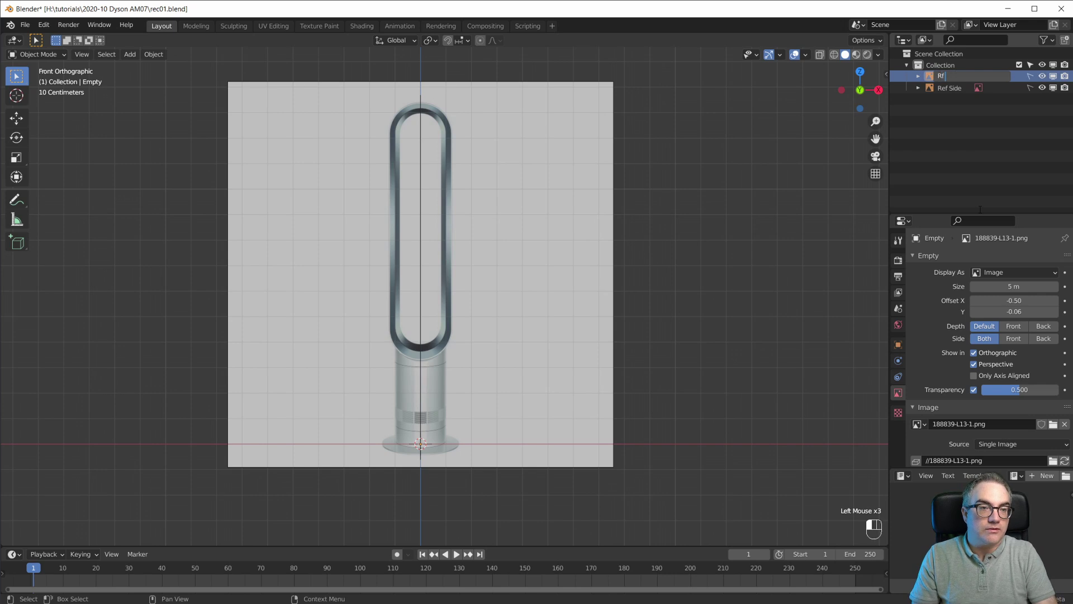
text(ef Front)
key(Return)
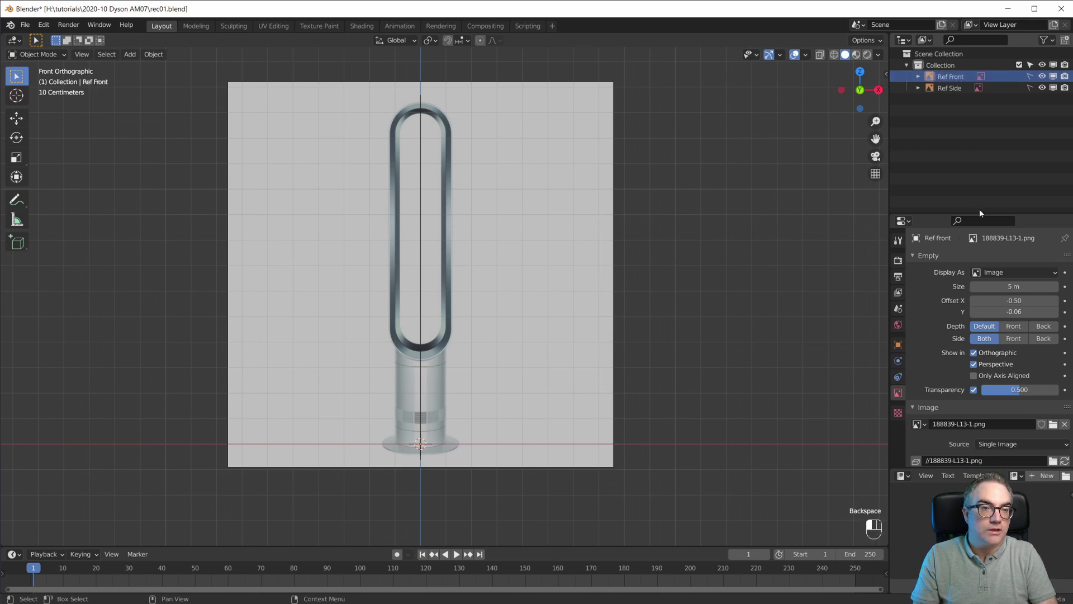
Hide the Ref Side image in the viewport and return to the front view of the fan's lower body
click(1042, 88)
mouse_move(570, 338)
middle_down()
mouse_move(489, 348)
mouse_move(578, 353)
middle_up()
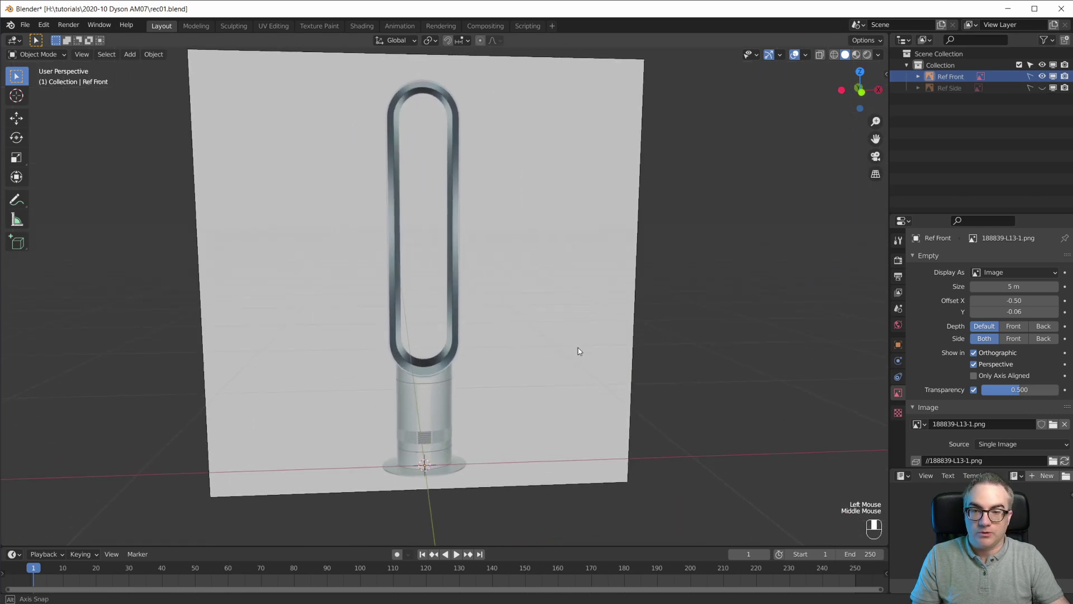
scroll(544, 377, down, 2)
key(KP_1)
scroll(514, 364, up, 5)
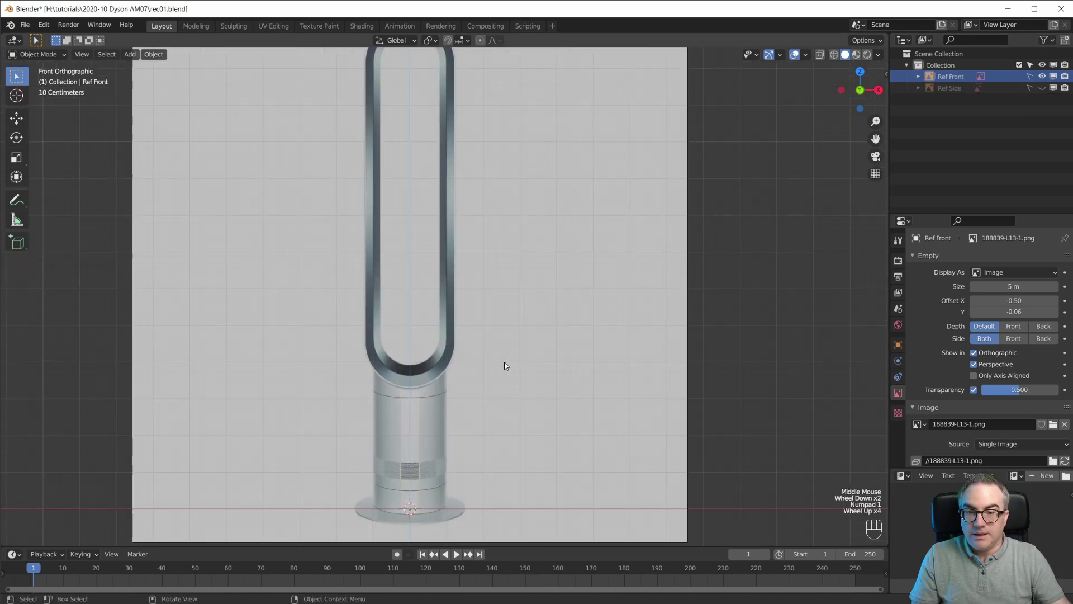
shift+middle_drag(475, 431, 468, 307)
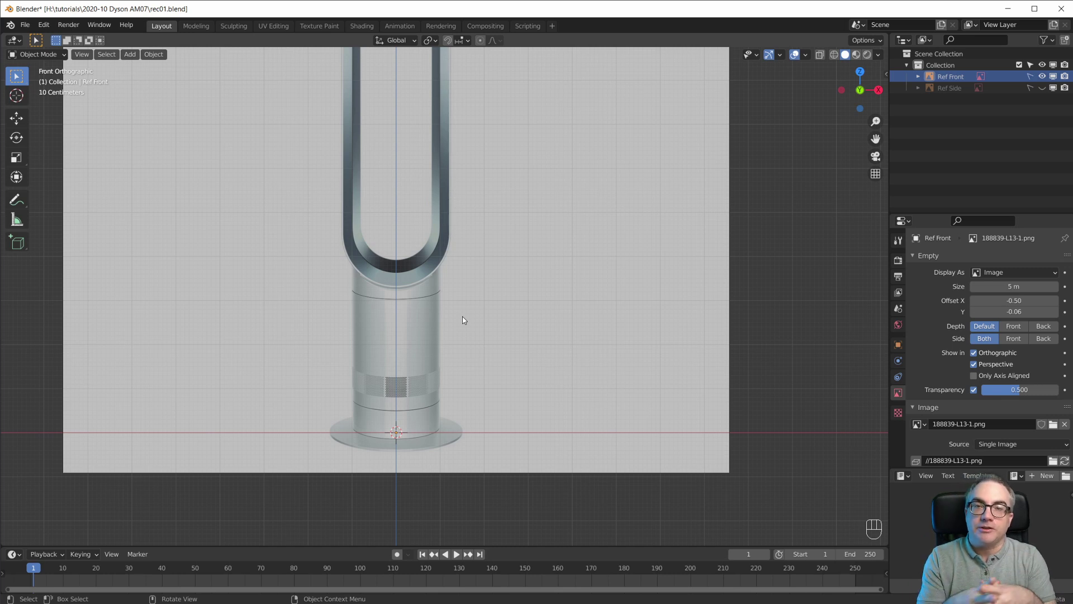
Try a default cylinder mesh as the starting shape, then delete it
key(shift+a)
mouse_move(478, 277)
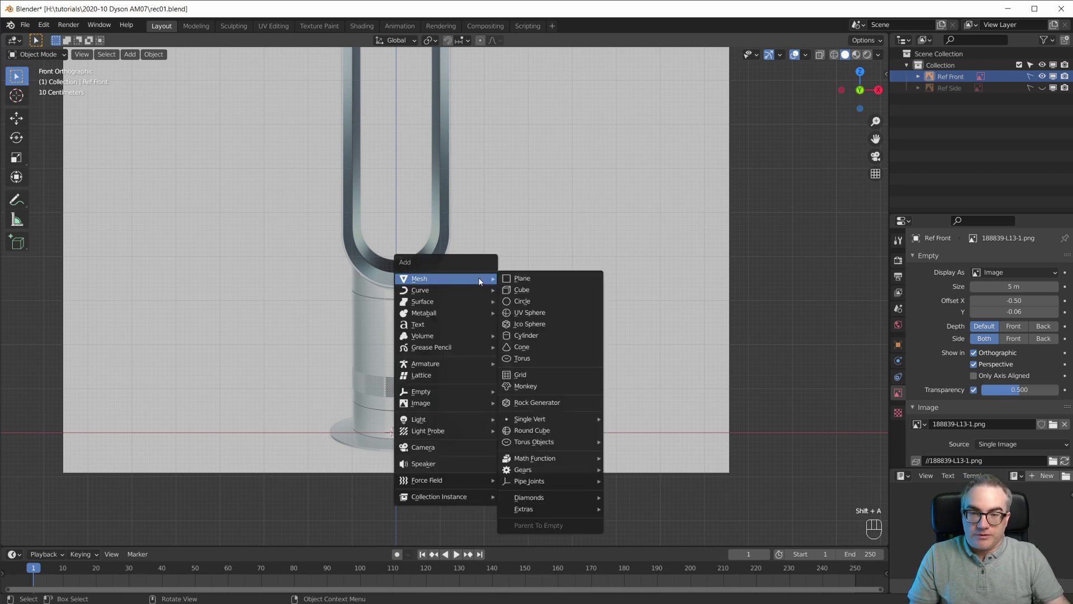
click(551, 335)
scroll(526, 352, down, 7)
click(44, 536)
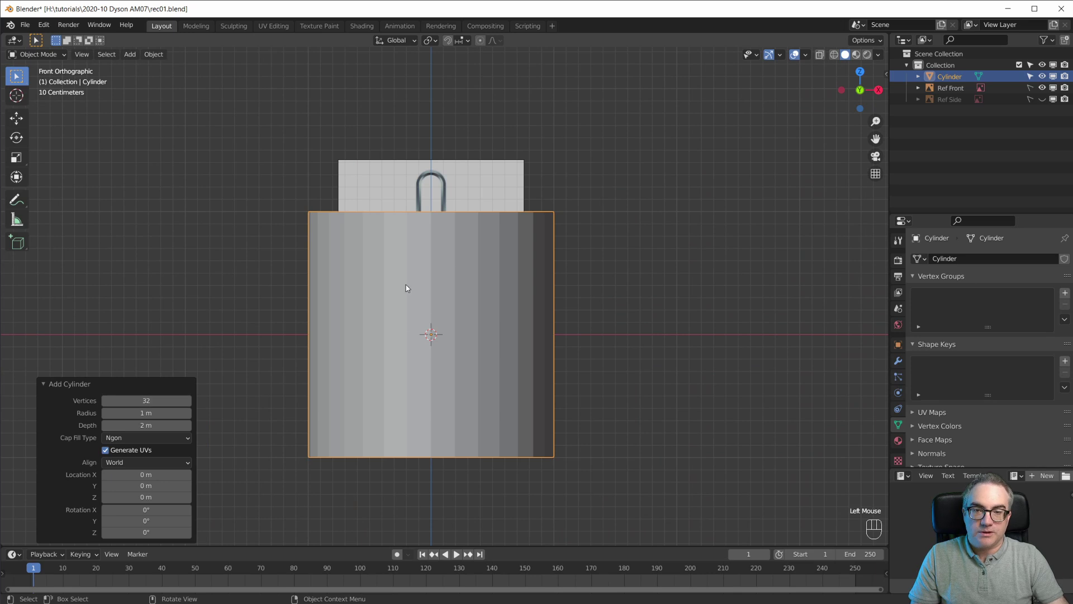
key(Tab)
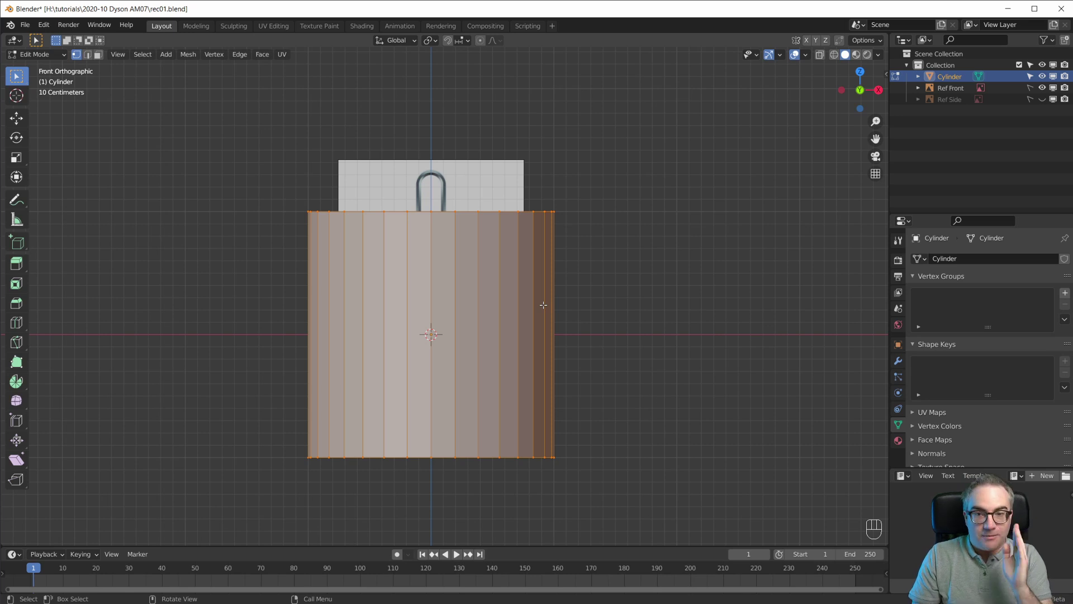
key(Tab)
key(x)
click(474, 320)
Examine the curved seam and the junction between ring and body in the front reference image
scroll(515, 385, up, 9)
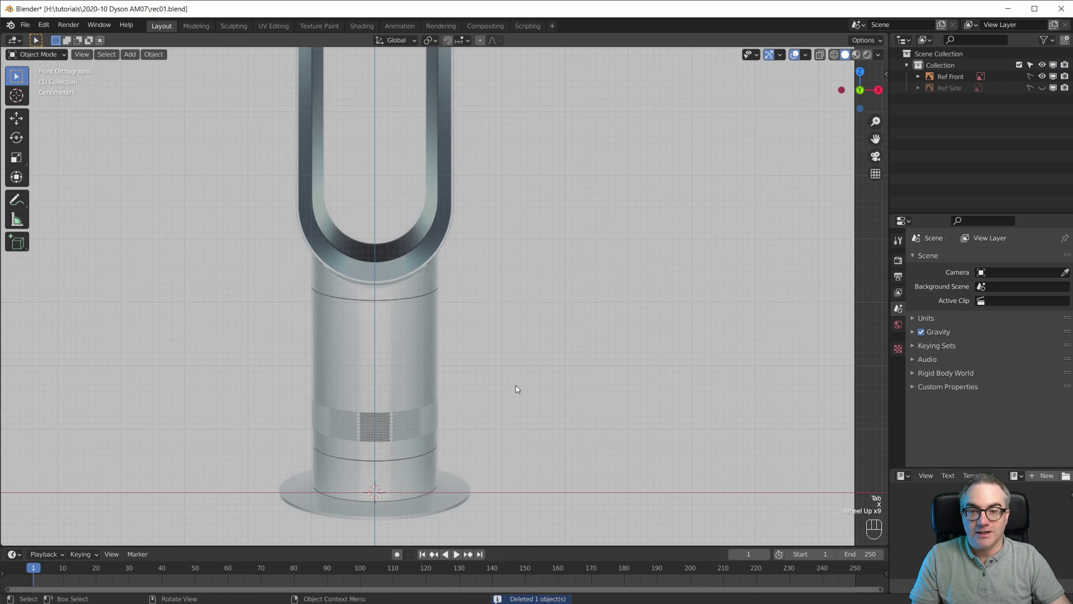
scroll(517, 389, up, 4)
shift+middle_drag(441, 338, 535, 358)
scroll(522, 377, up, 1)
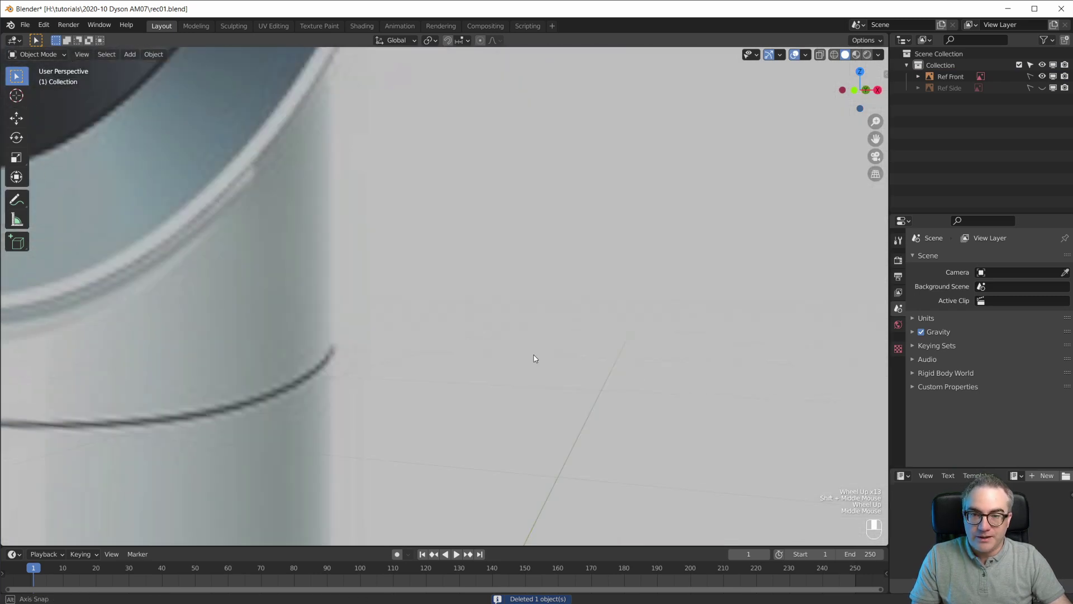
scroll(535, 358, down, 7)
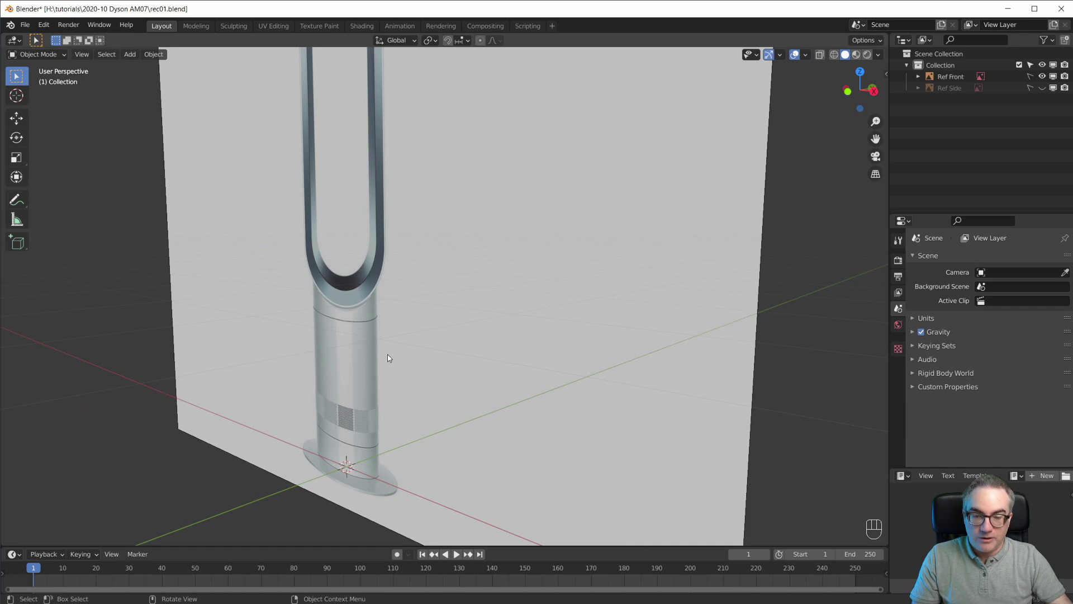
key(KP_1)
scroll(424, 335, up, 7)
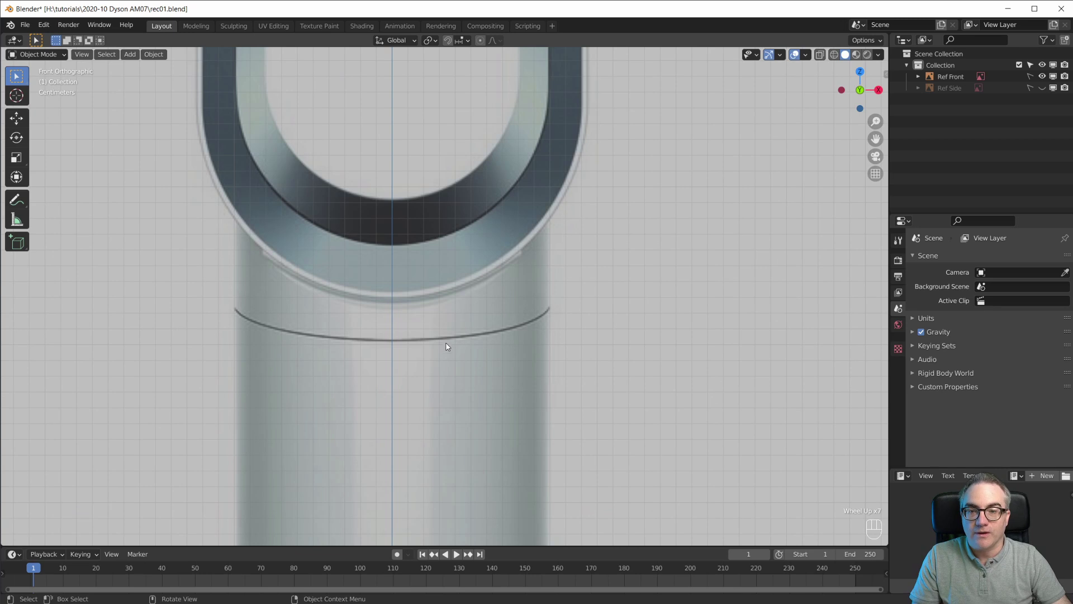
scroll(477, 384, up, 2)
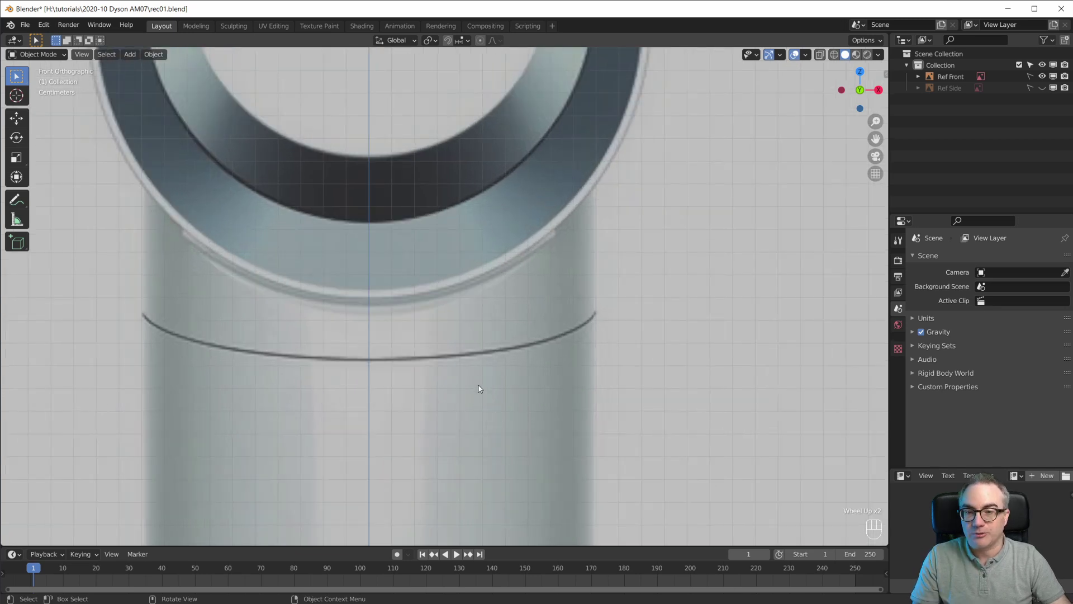
scroll(483, 392, down, 4)
scroll(483, 392, down, 7)
shift+middle_drag(484, 380, 487, 328)
scroll(487, 329, down, 1)
scroll(487, 328, up, 1)
scroll(487, 328, up, 1)
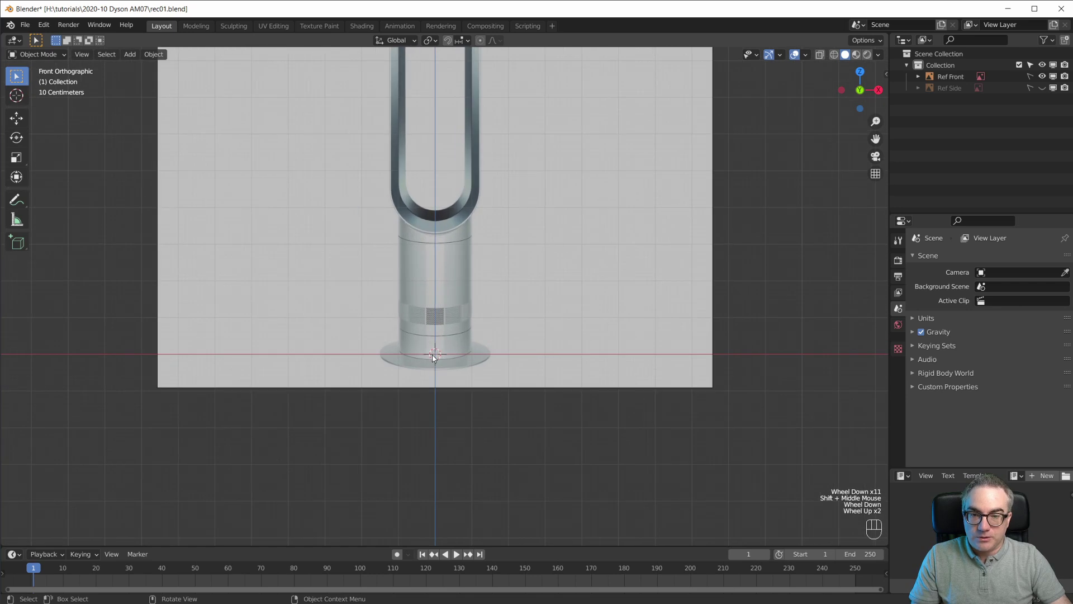
Add a plane mesh at the origin
key(shift+a)
mouse_move(552, 260)
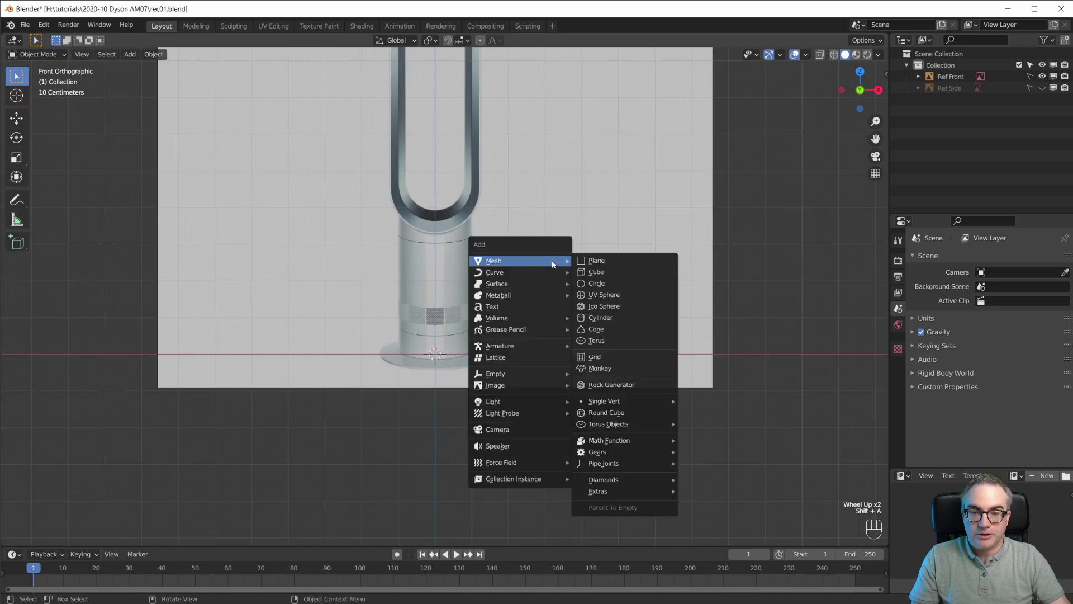
click(629, 263)
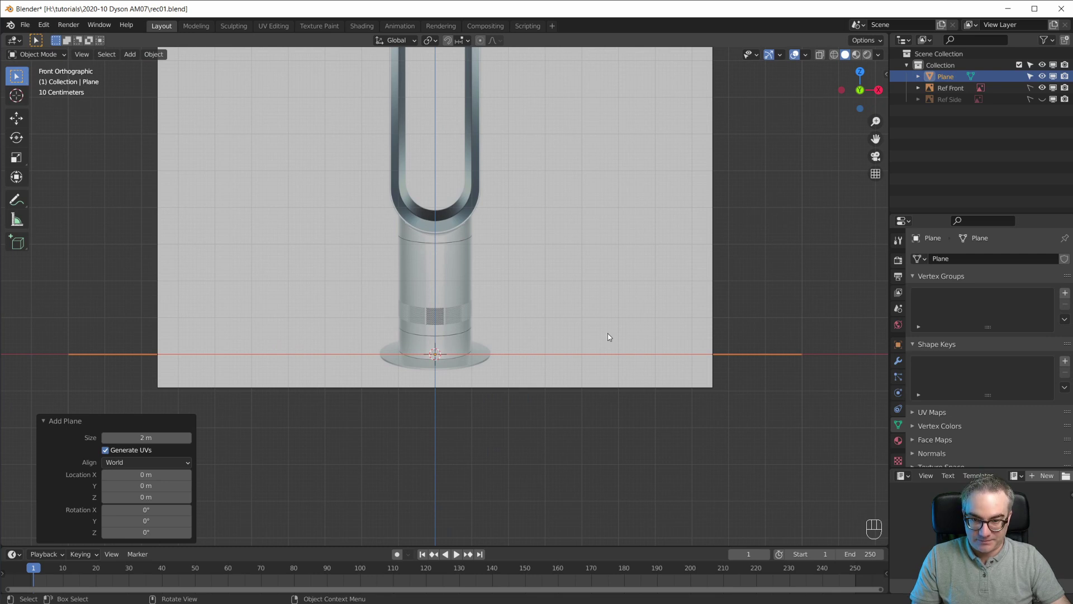
In Edit Mode, rotate the plane mesh 90° about X and scale it to about 0.088
key(Tab)
text(rx90)
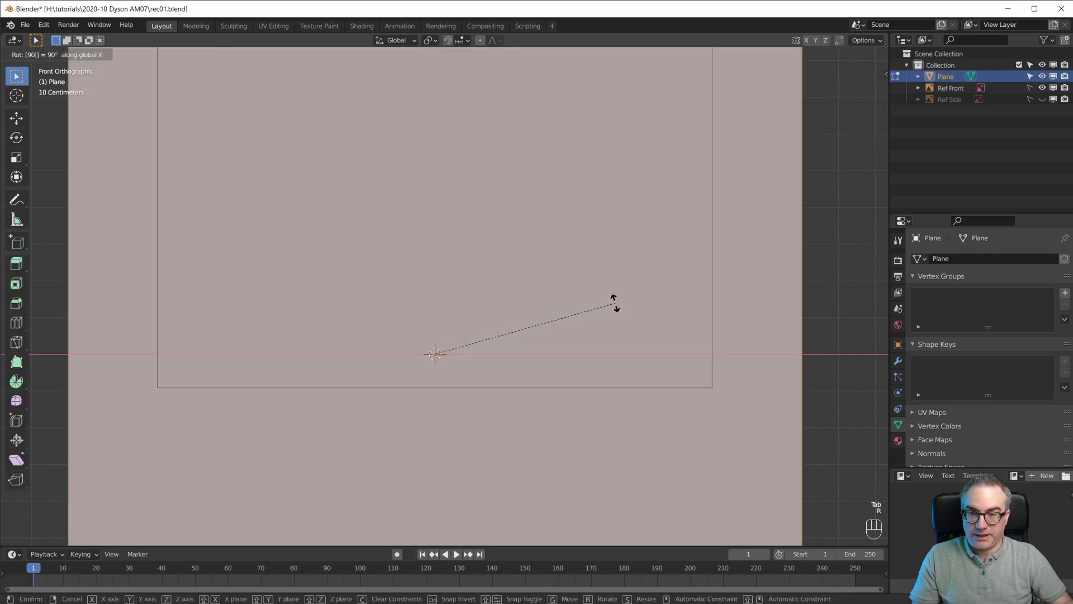
key(Return)
key(s)
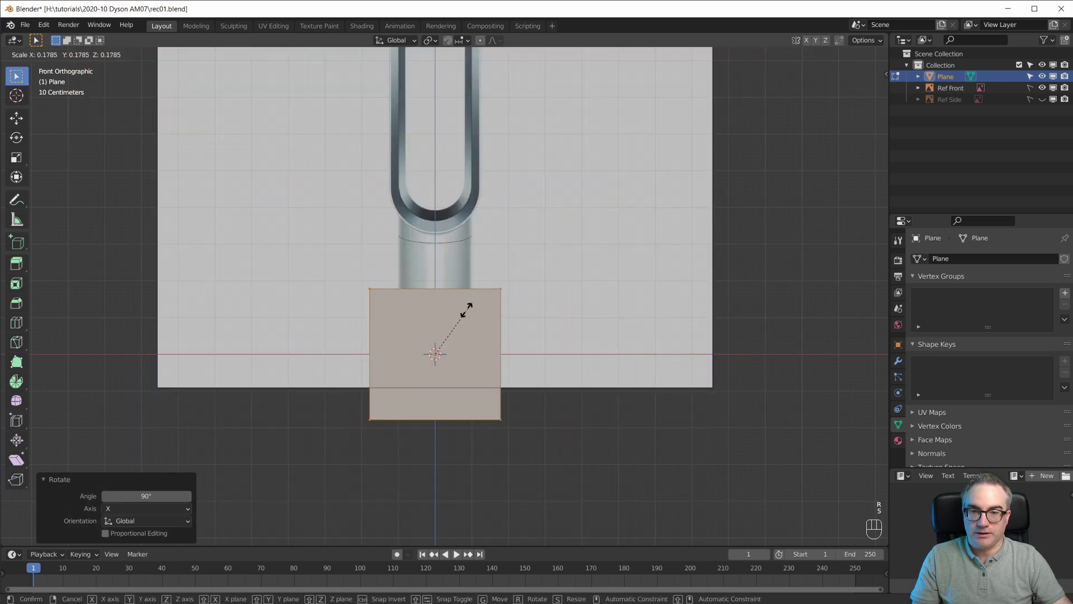
click(438, 326)
Move the mesh up about 0.41 m and sideways about 0.03 m to the ring junction, and shrink it to about half size
key(g)
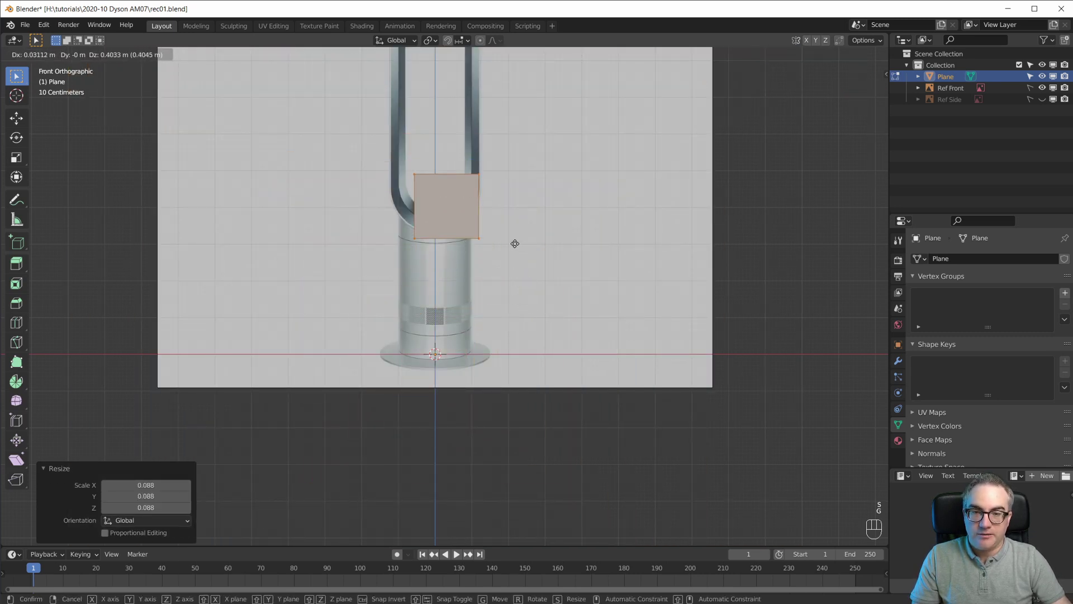
click(514, 241)
scroll(477, 299, up, 4)
scroll(477, 299, up, 2)
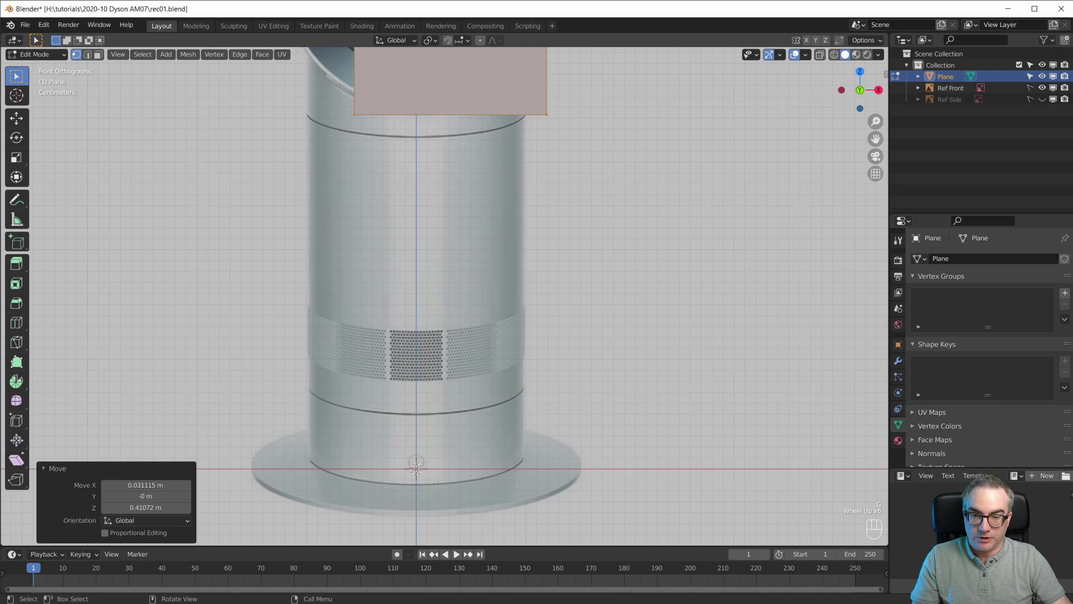
shift+middle_drag(501, 196, 502, 374)
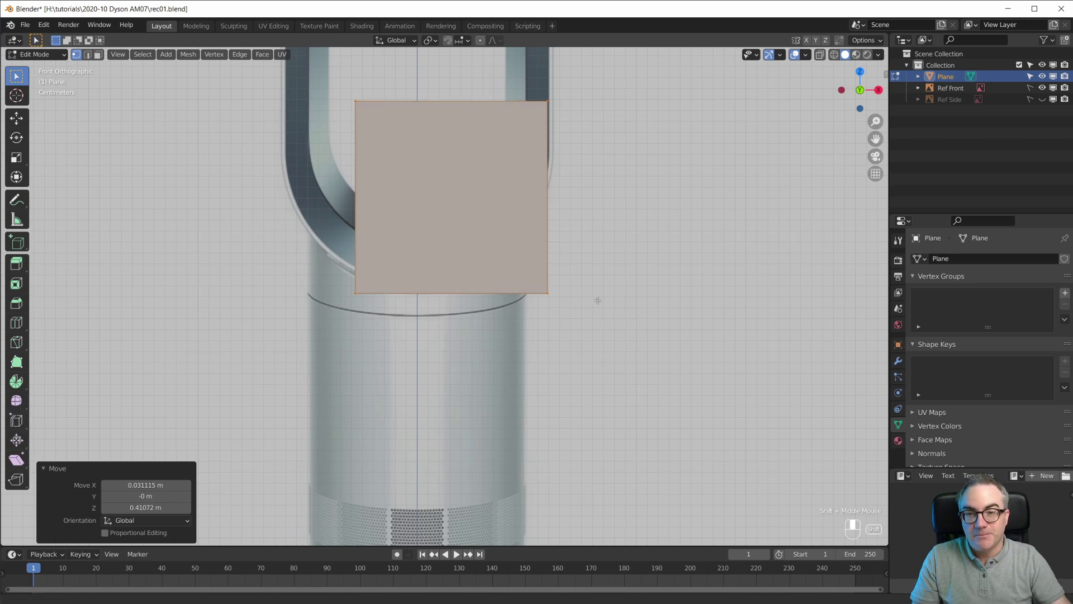
shift+middle_drag(597, 300, 571, 408)
scroll(570, 408, up, 3)
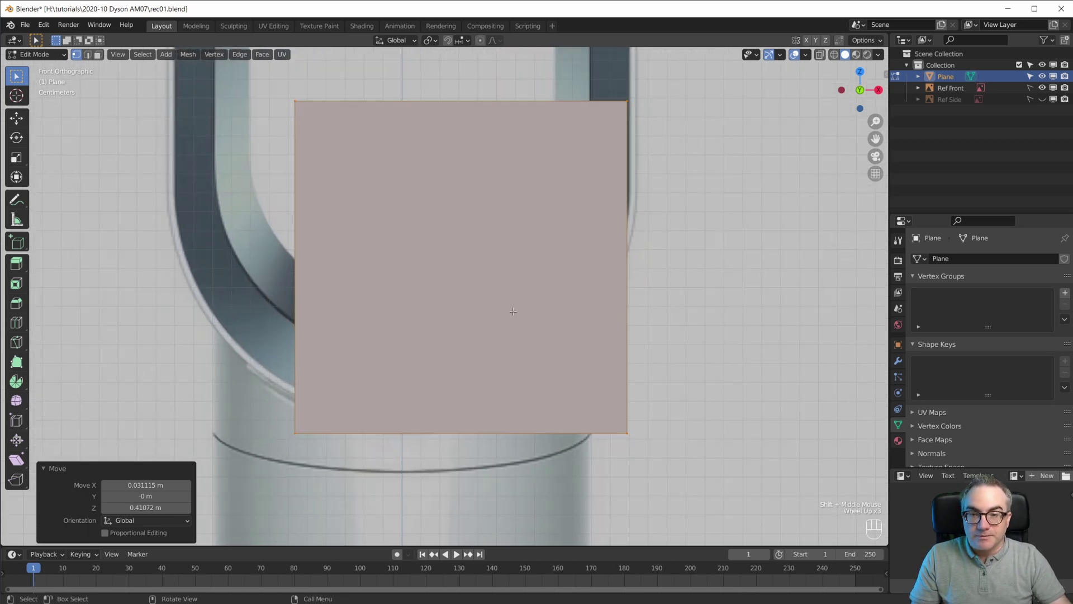
click(43, 468)
key(s)
click(572, 329)
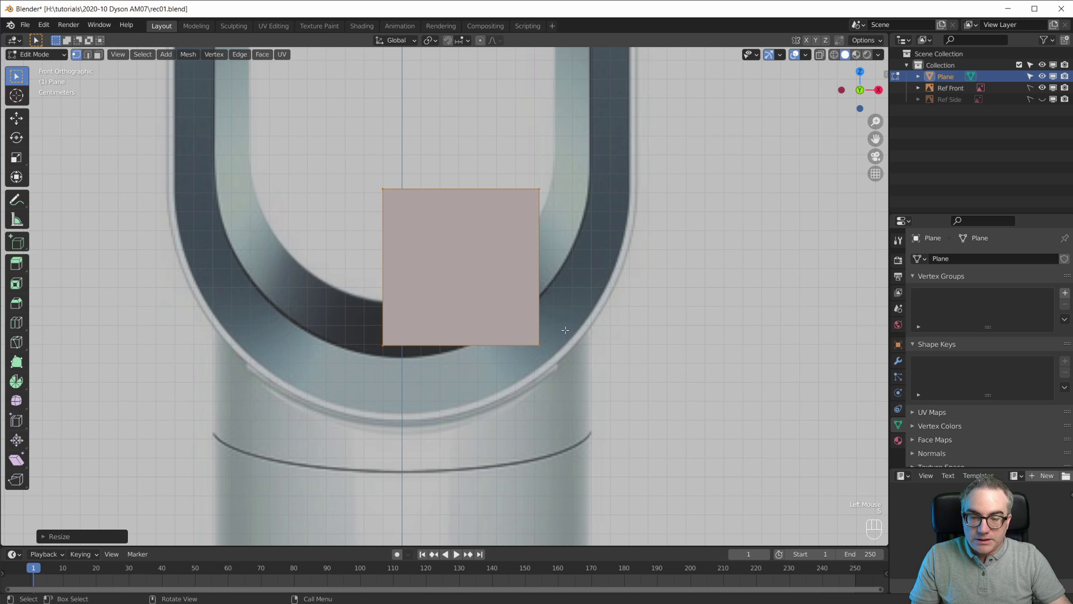
Move the square so its lower outer corner sits on the outer end of the curved seam in the front reference
key(g)
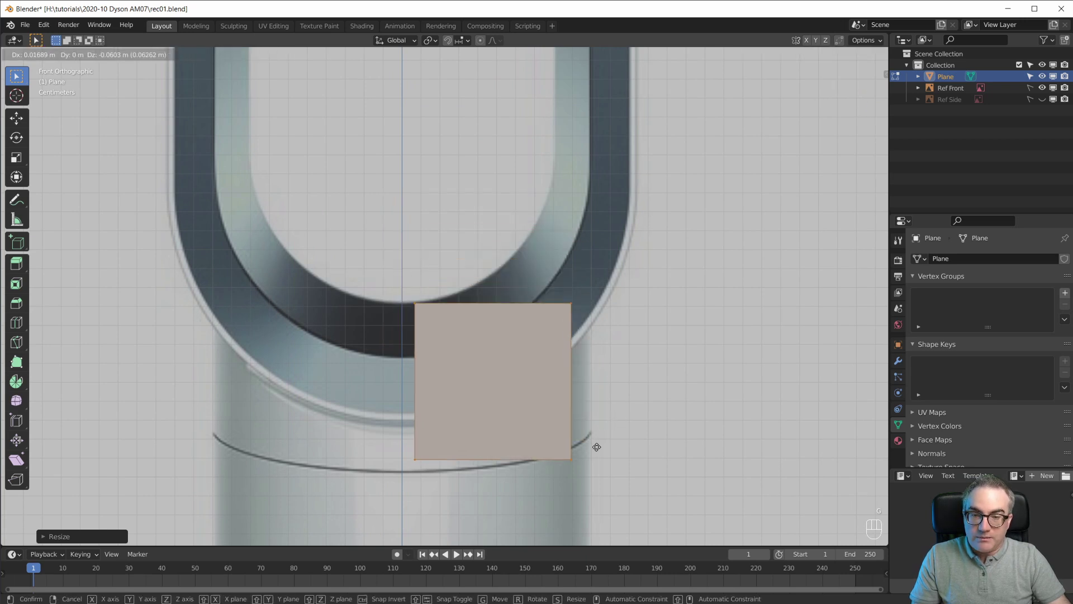
click(615, 417)
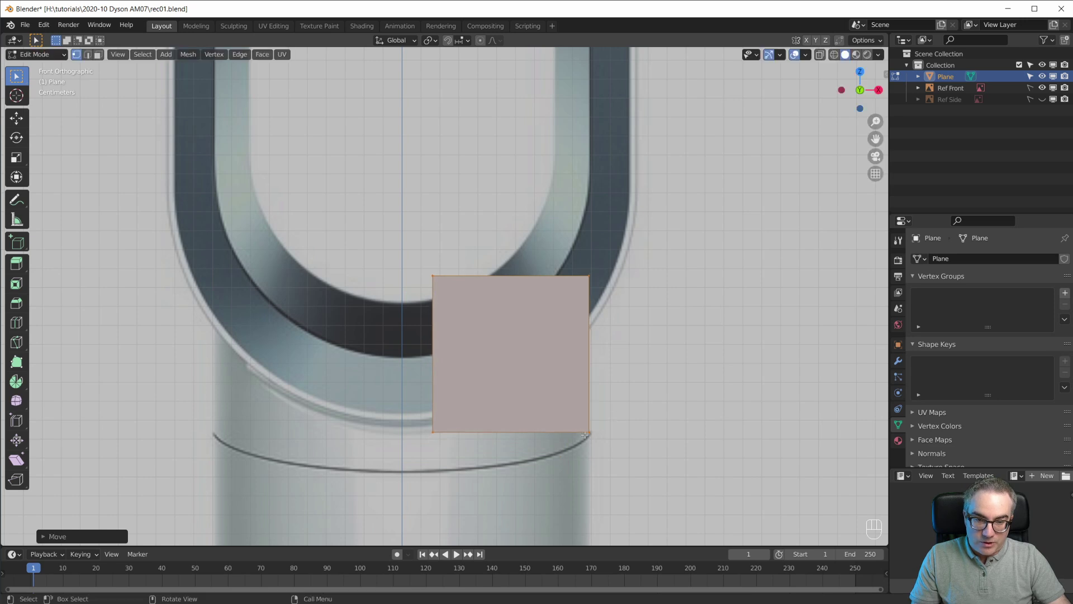
scroll(611, 412, up, 4)
mouse_move(615, 436)
shift+middle_down()
mouse_move(577, 378)
mouse_move(622, 445)
shift+middle_up()
key(g)
click(615, 397)
scroll(503, 436, down, 2)
scroll(503, 435, down, 2)
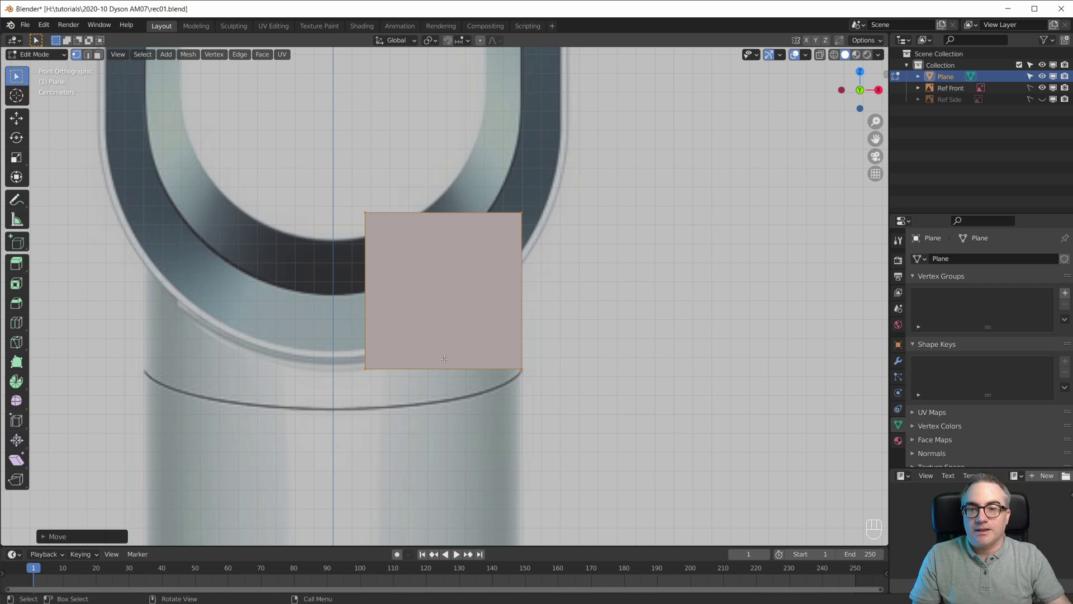
Delete the square's lower inner vertex to leave an open profile of edges
scroll(446, 393, up, 2)
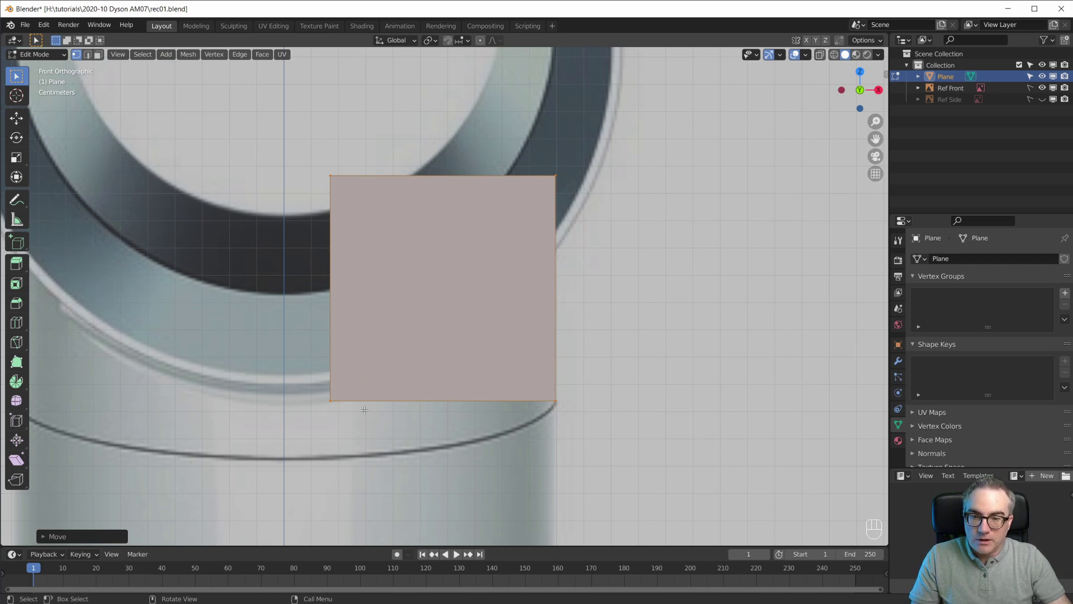
click(338, 396)
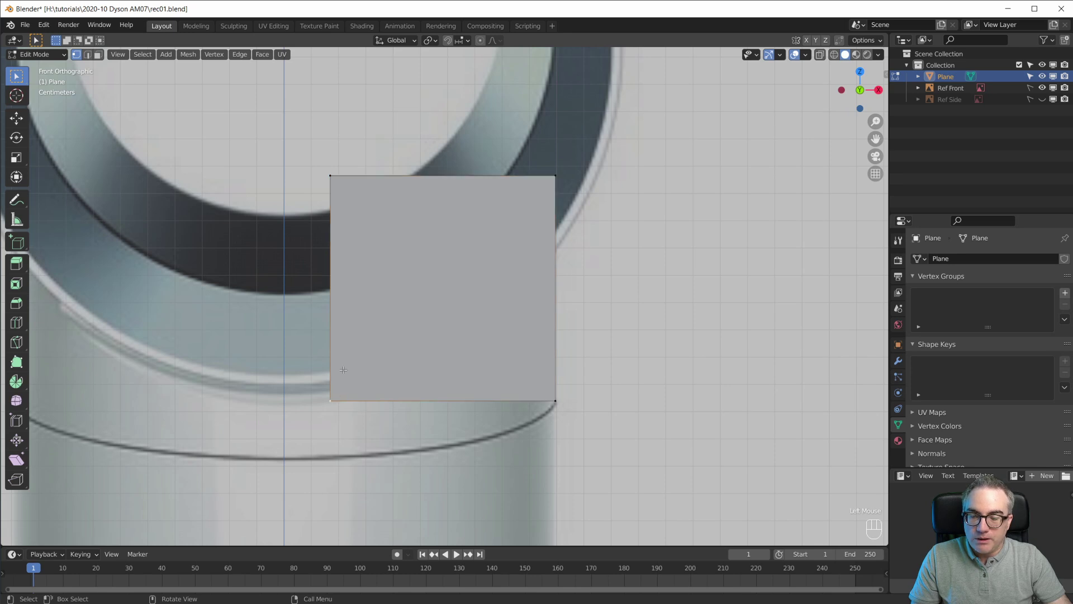
key(x)
click(357, 343)
Place the profile's upper inner vertex on the centre axis by setting its X coordinate to 0
click(557, 400)
click(555, 175)
click(331, 176)
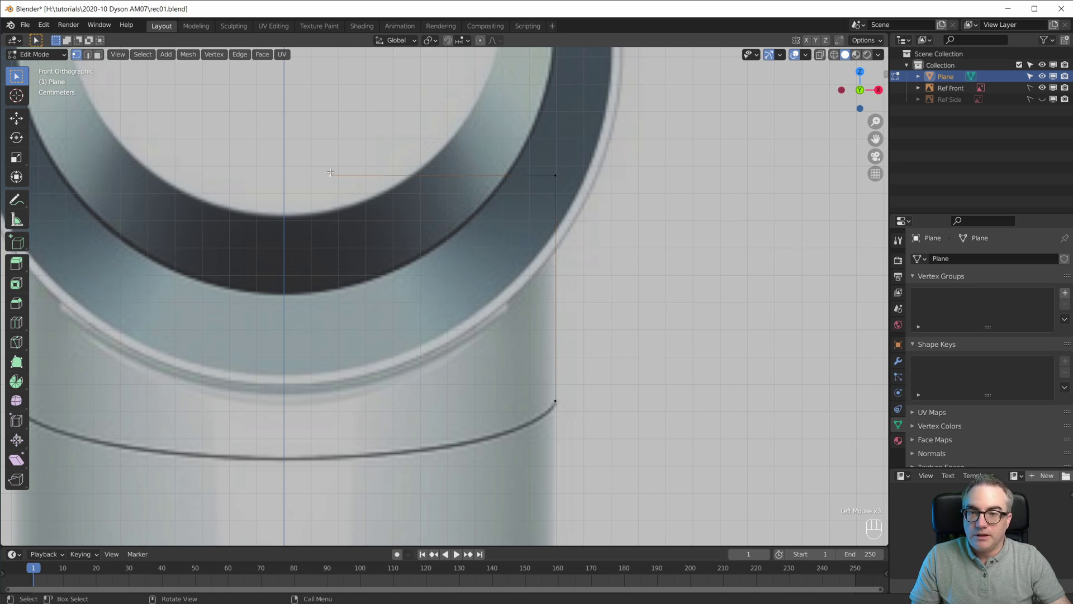
key(n)
click(781, 97)
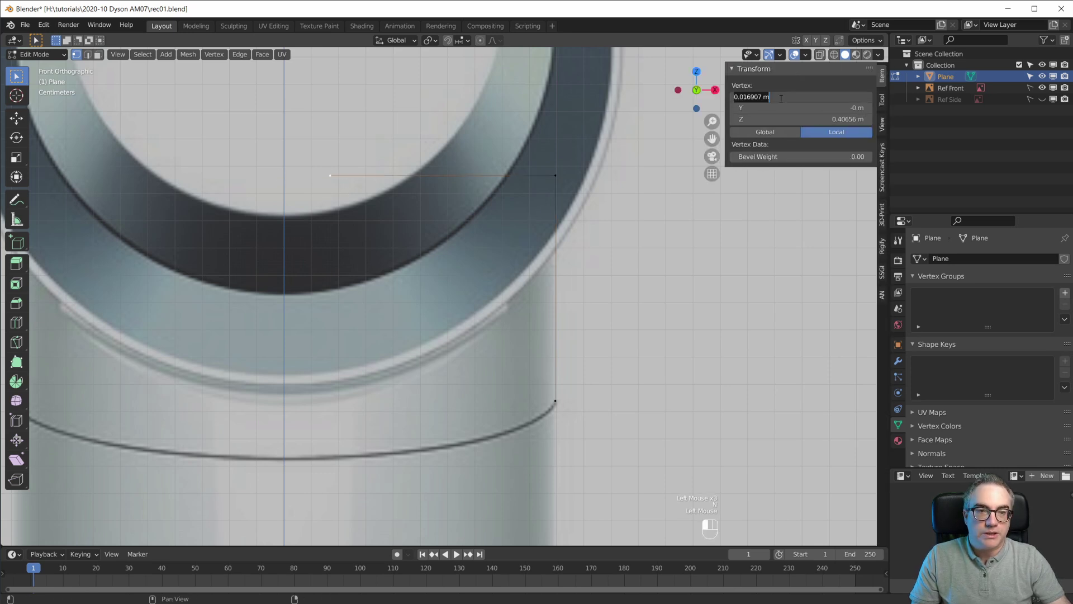
text(0)
key(Return)
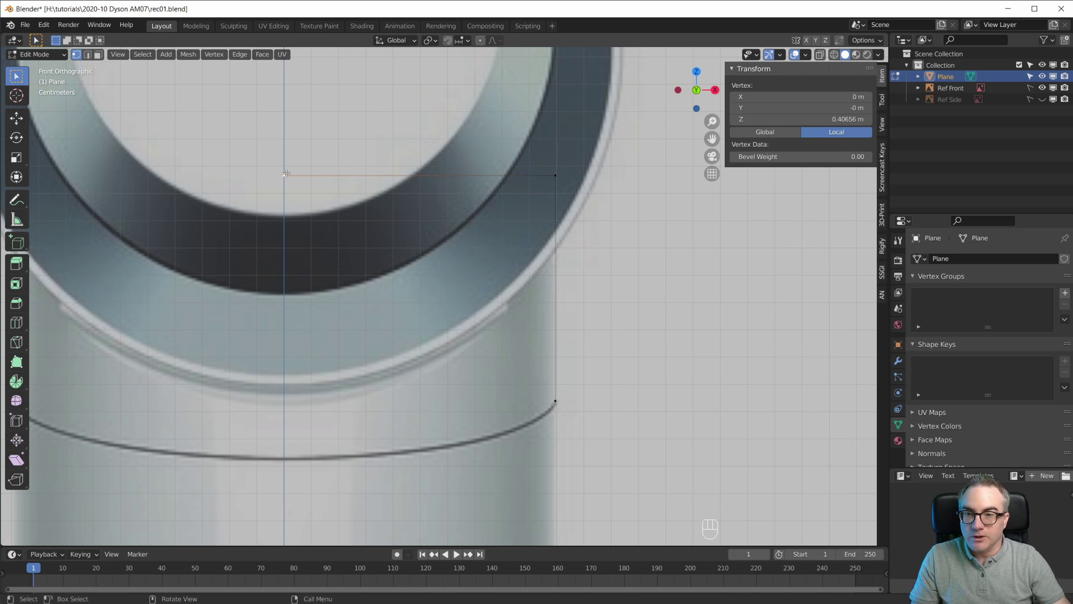
Extrude the lower outer vertex about 5.5 mm inward along X, and extrude it again about 8.5 mm down to form a step
click(556, 176)
click(566, 425)
shift+middle_drag(535, 376, 527, 294)
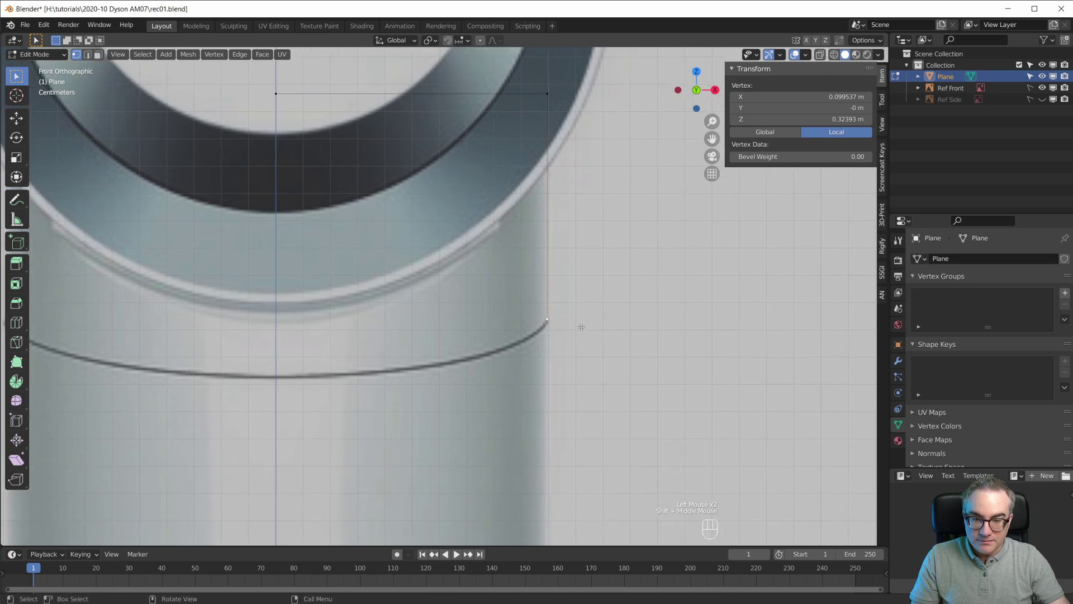
key(e)
key(x)
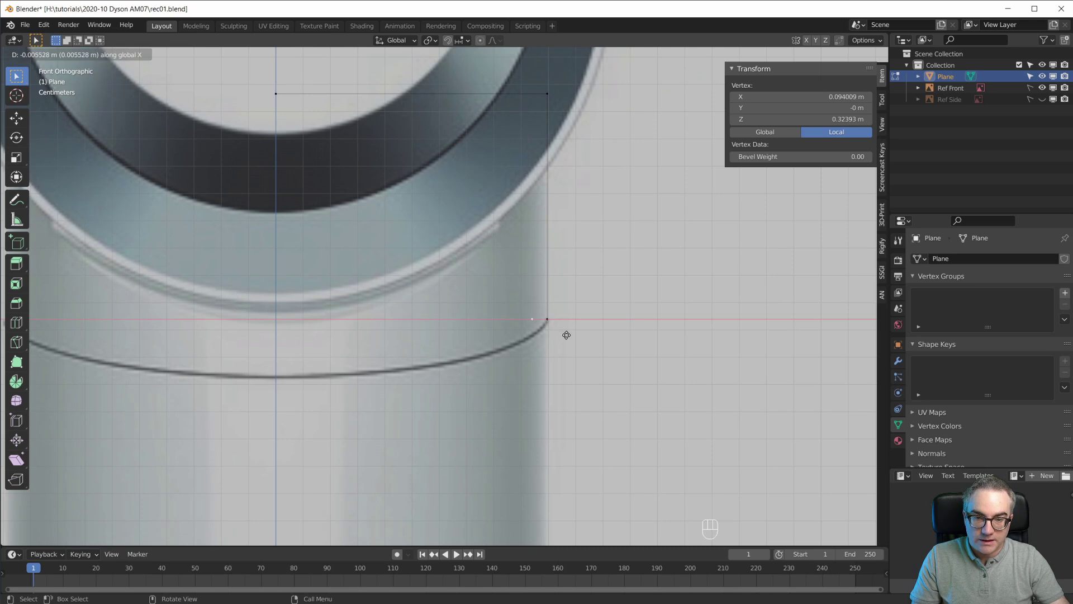
click(565, 334)
scroll(569, 356, up, 2)
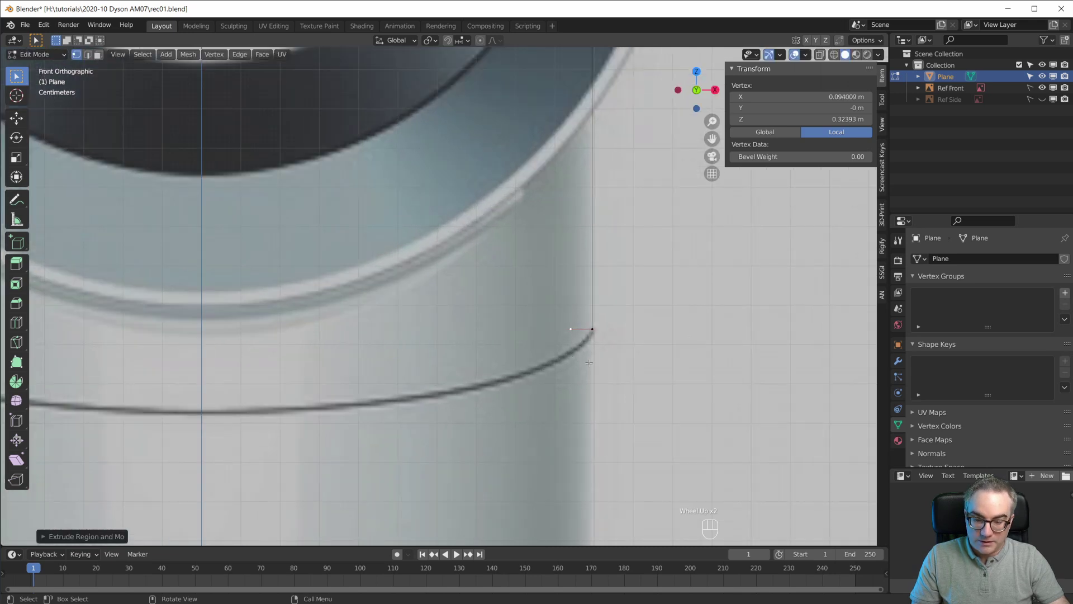
key(e)
click(592, 395)
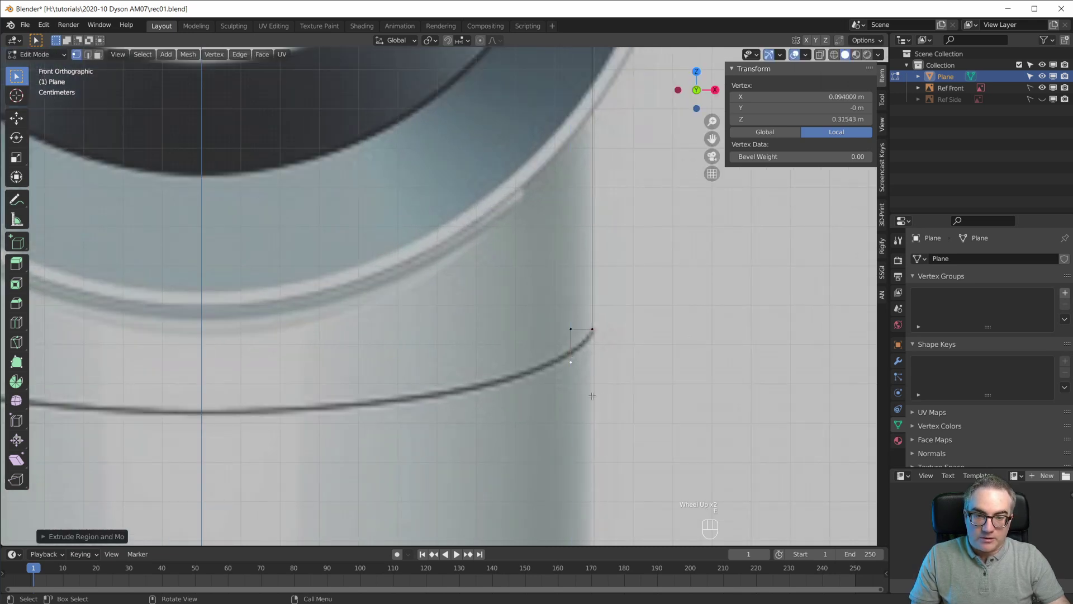
scroll(592, 395, down, 2)
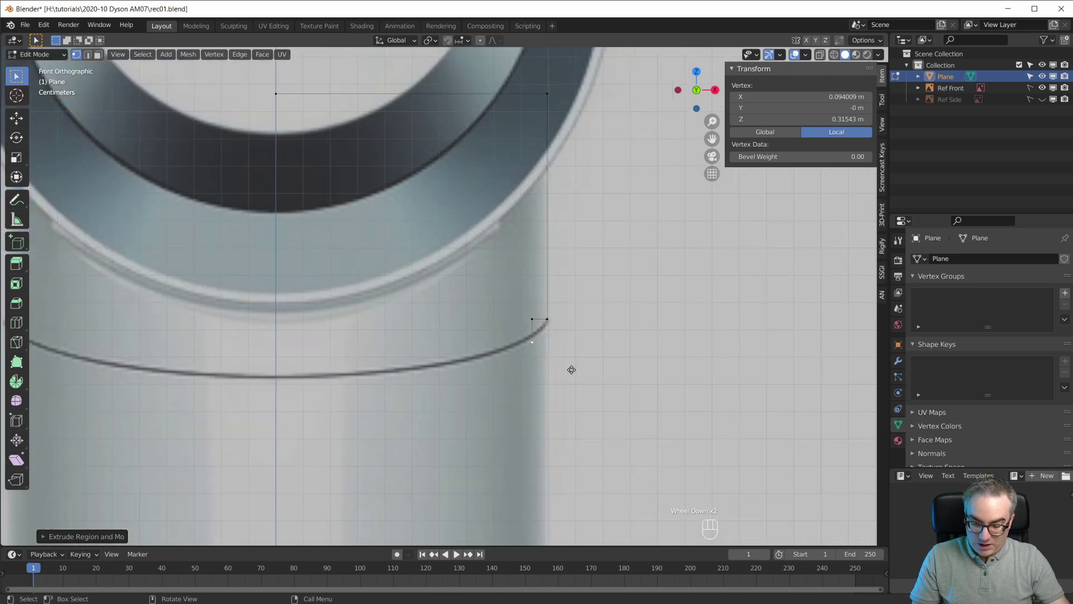
Extrude the step's lowest vertex inward along X and set its X coordinate to 0 to reach the centre axis
key(e)
key(x)
click(332, 356)
double_click(794, 97)
text(0)
key(Return)
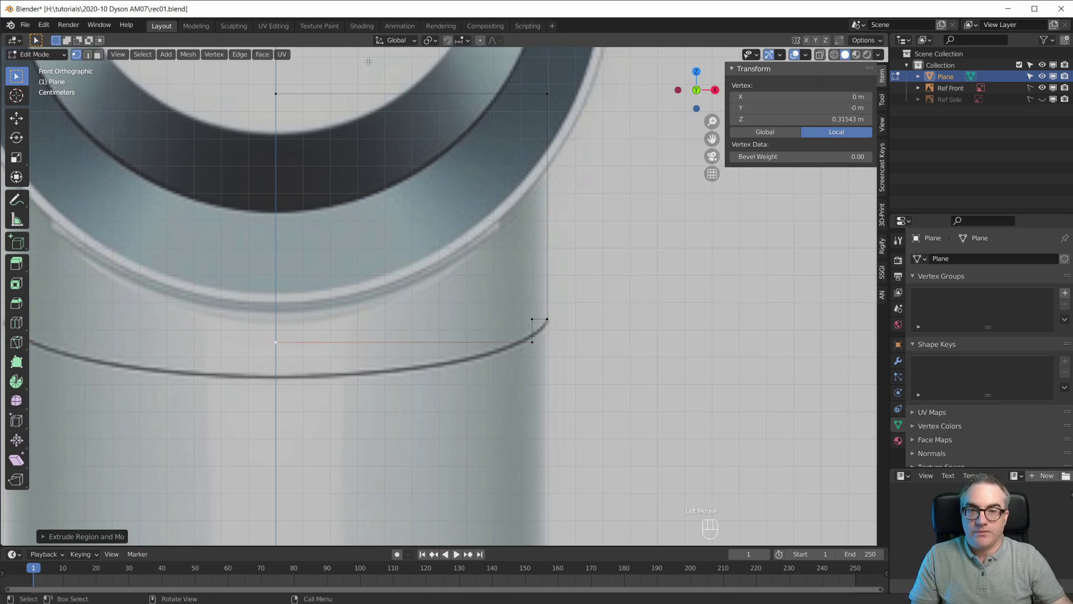
Return to Object Mode and add a Screw modifier that revolves the profile into a solid
scroll(559, 355, up, 3)
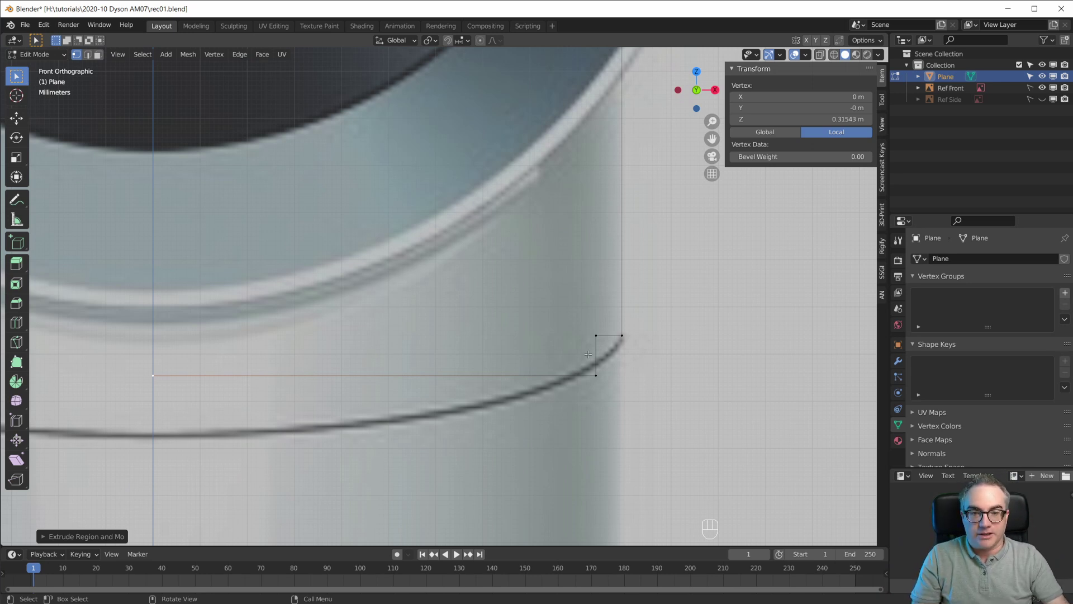
scroll(609, 364, down, 3)
shift+middle_drag(587, 314, 597, 350)
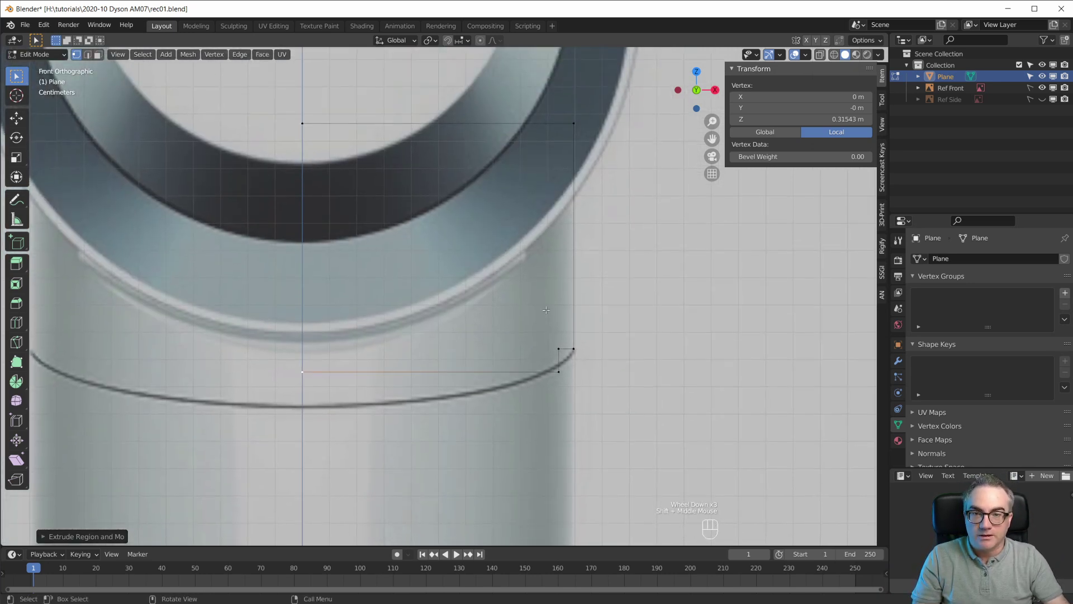
key(Tab)
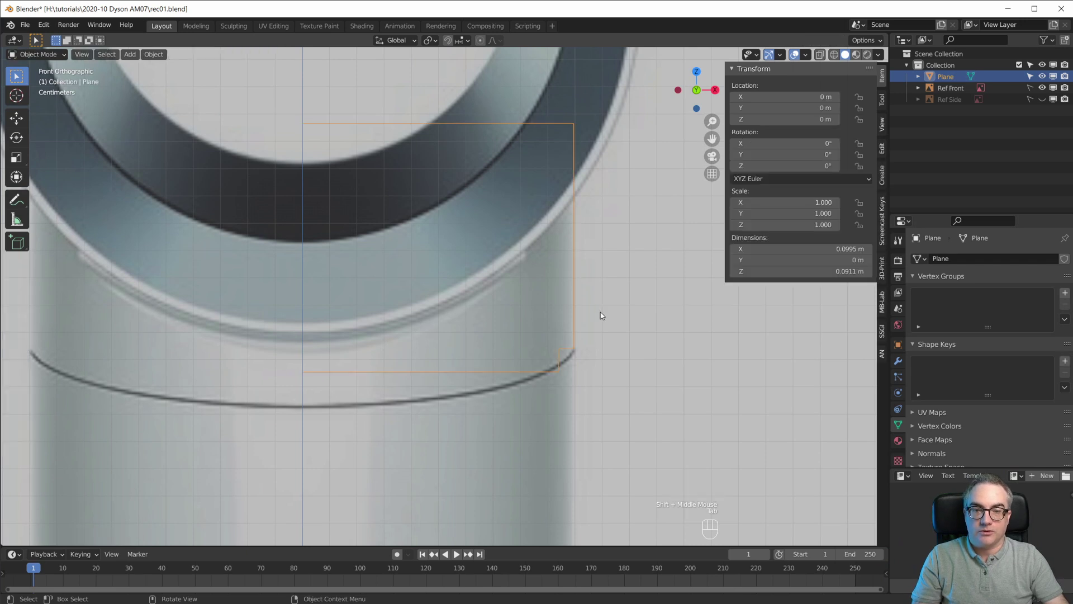
scroll(609, 313, down, 1)
scroll(607, 312, up, 1)
middle_drag(606, 311, 601, 333)
scroll(570, 317, down, 3)
scroll(573, 320, down, 9)
scroll(601, 332, up, 5)
shift+middle_drag(431, 343, 442, 369)
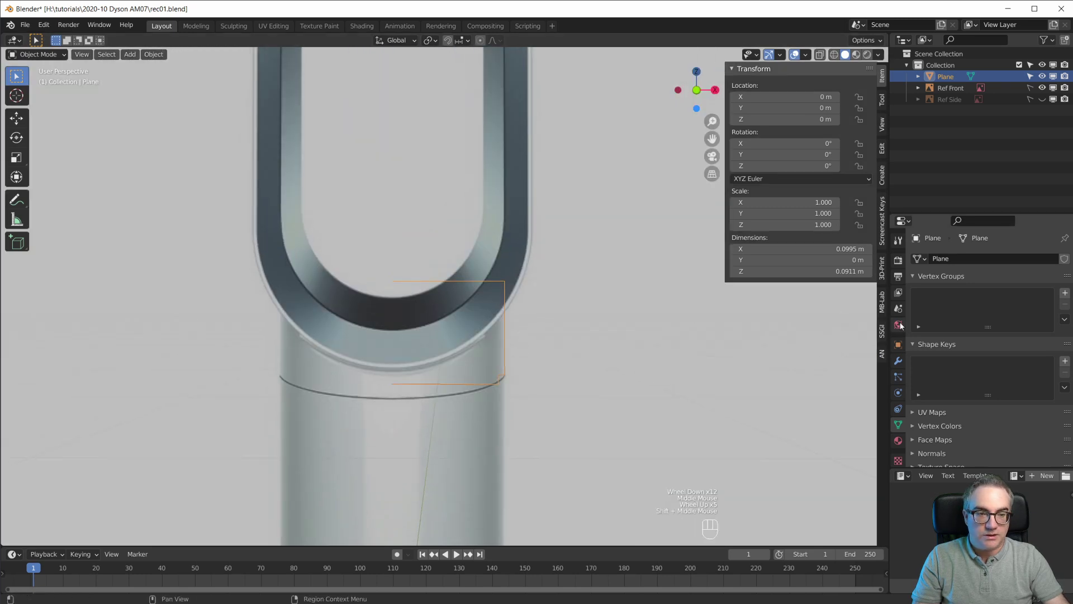
click(898, 360)
click(970, 257)
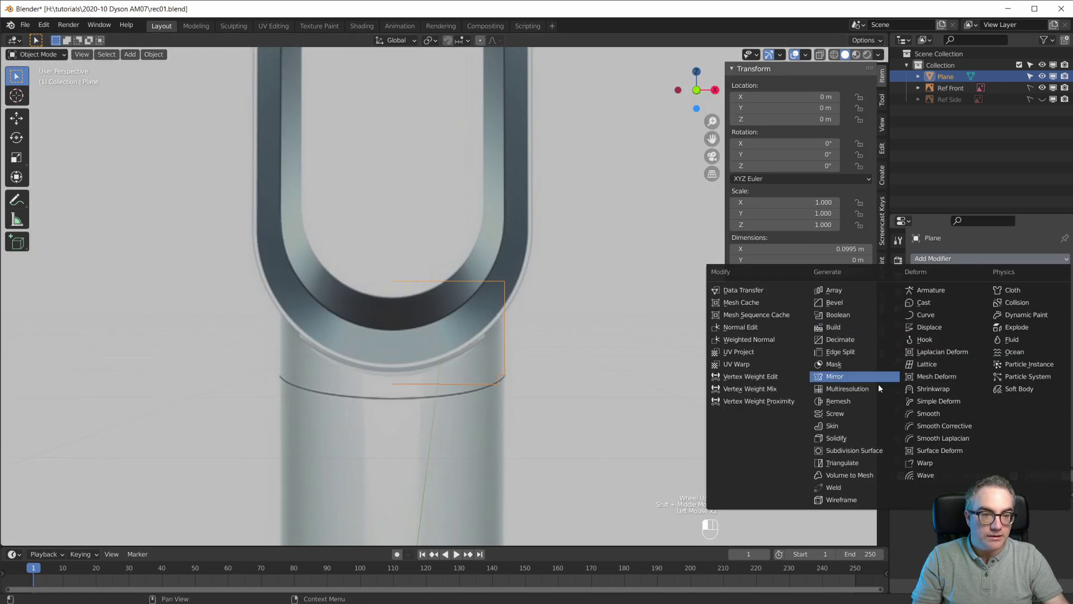
click(857, 414)
Enable Auto Smooth at 30° in the mesh's normals settings
middle_drag(371, 316, 525, 301)
scroll(512, 298, up, 2)
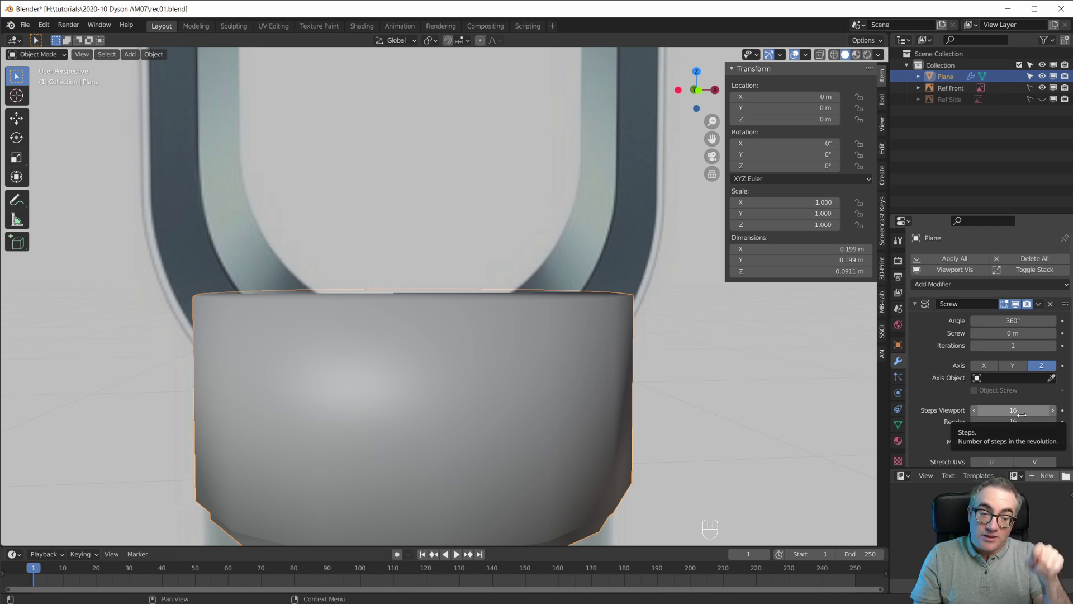
shift+middle_drag(665, 414, 631, 385)
key(KP_1)
scroll(624, 378, up, 4)
click(898, 424)
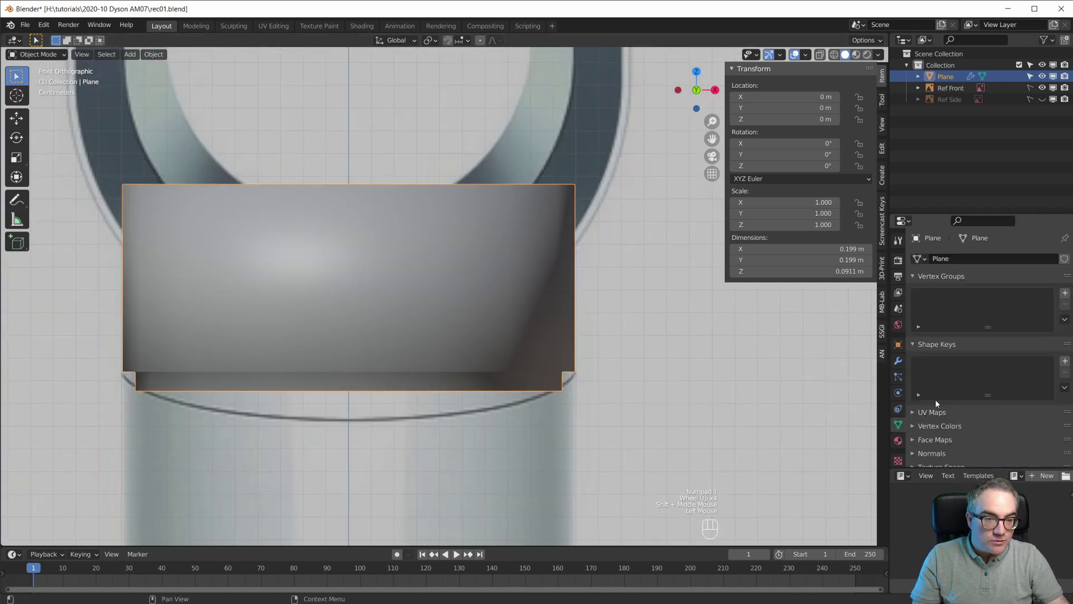
scroll(935, 399, down, 6)
click(915, 406)
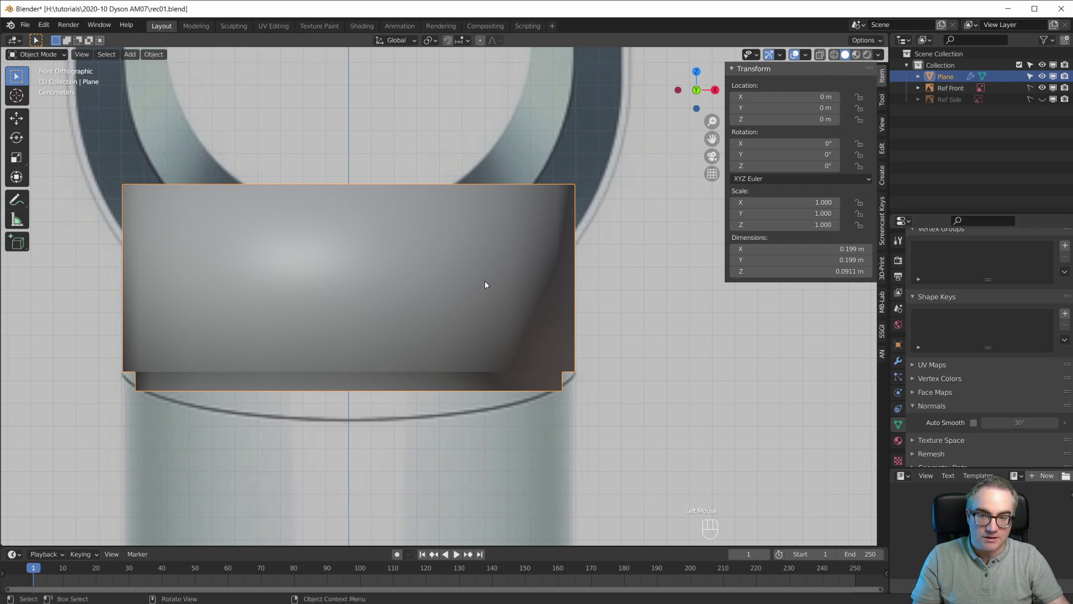
click(970, 424)
Examine the revolved part's shading and its stepped underside from above and below
middle_drag(478, 348, 448, 367)
scroll(448, 365, down, 7)
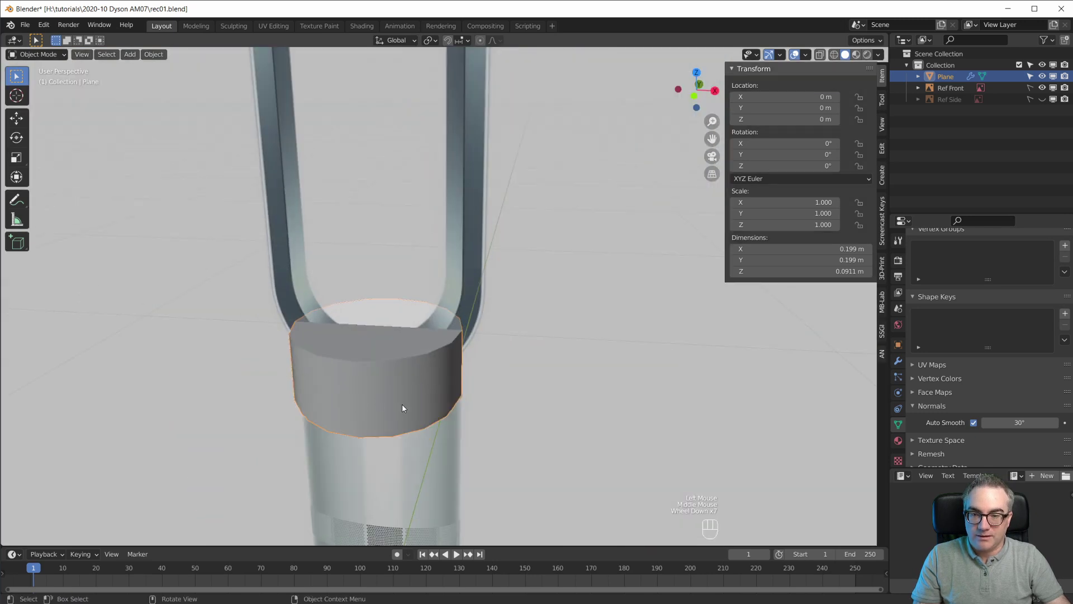
scroll(401, 404, up, 2)
middle_drag(402, 403, 365, 214)
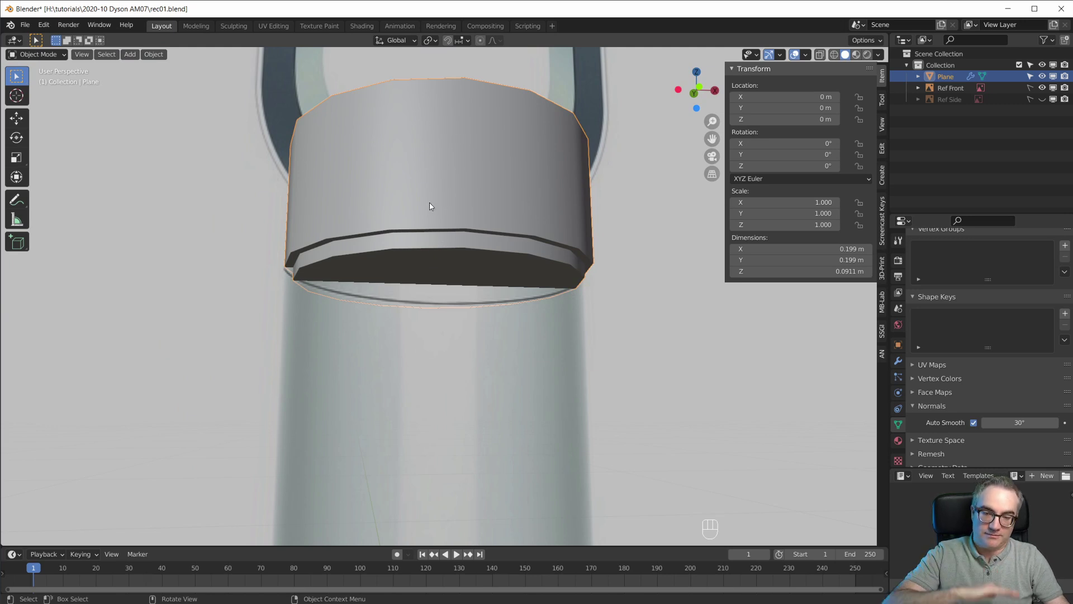
scroll(481, 206, down, 2)
scroll(481, 207, up, 1)
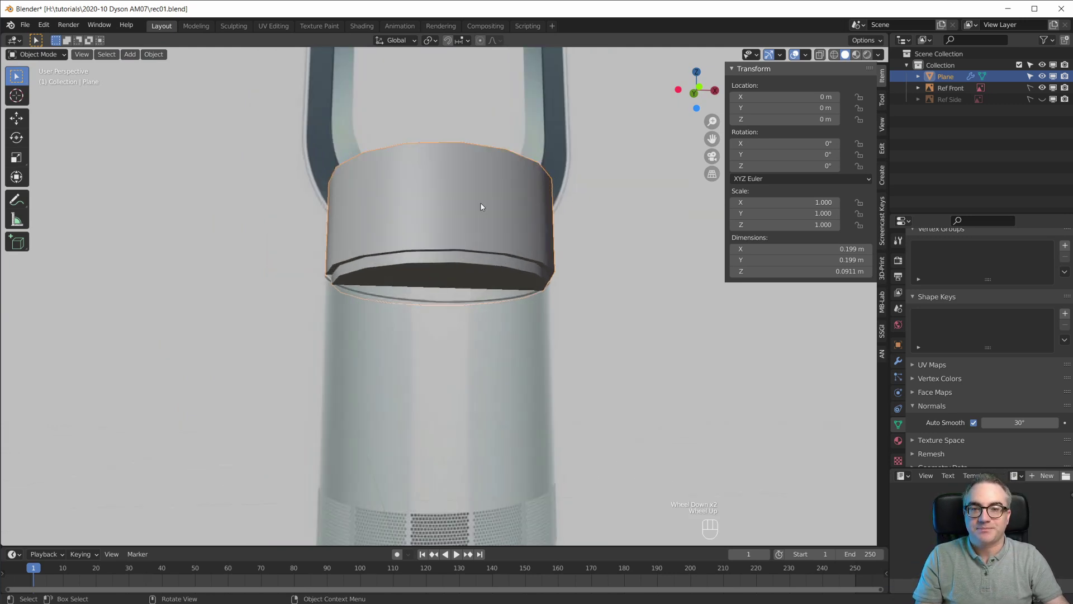
scroll(464, 202, up, 2)
Set the Screw modifier's viewport and render steps to 64
key(KP_1)
scroll(445, 193, up, 6)
scroll(441, 253, down, 3)
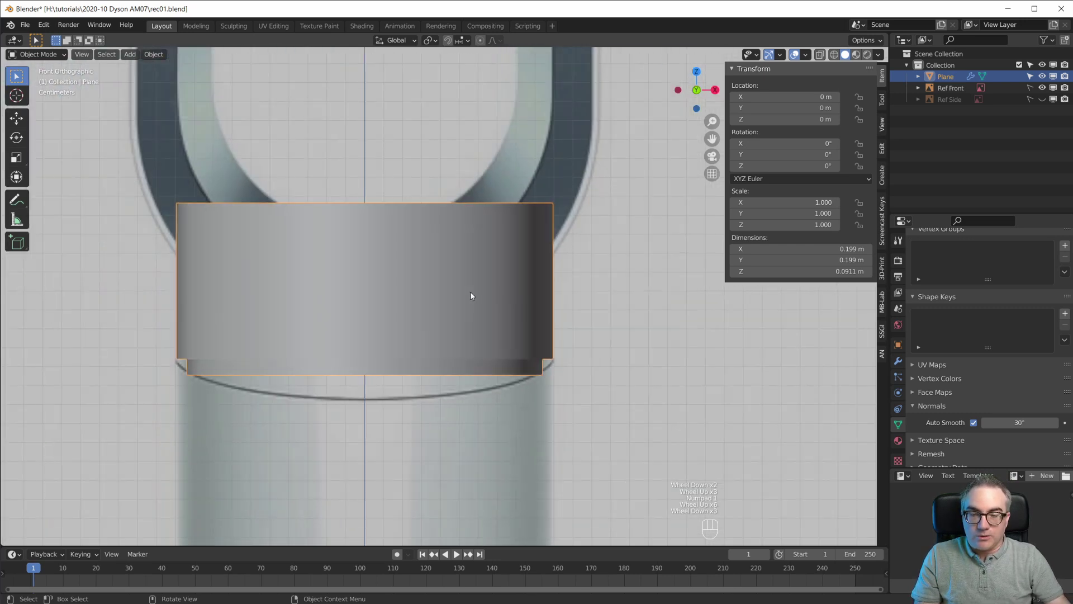
click(898, 360)
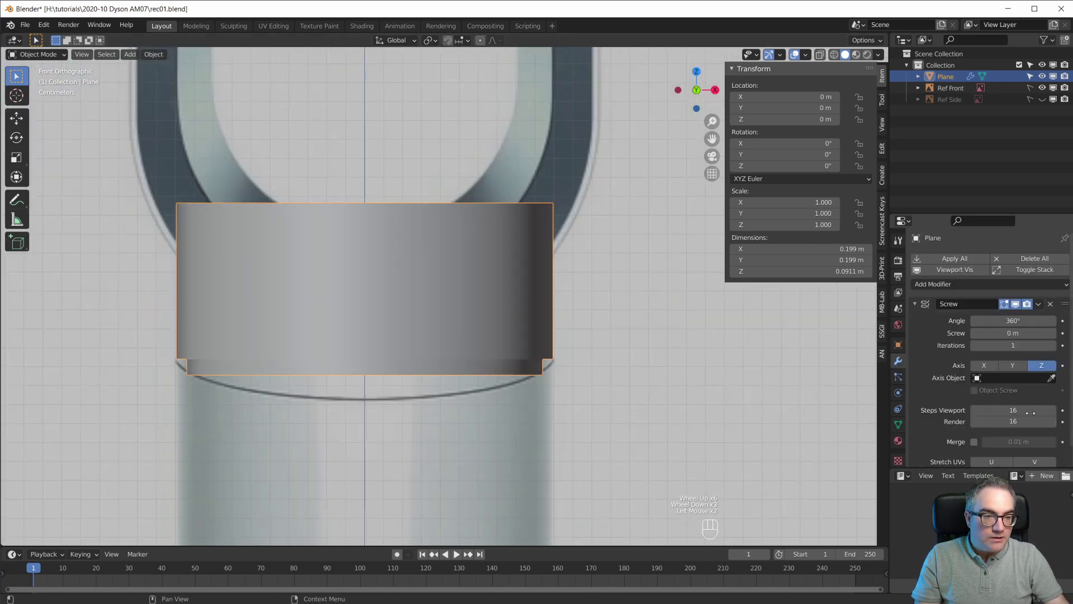
click(1016, 413)
text(64)
key(Return)
middle_drag(527, 215, 528, 243)
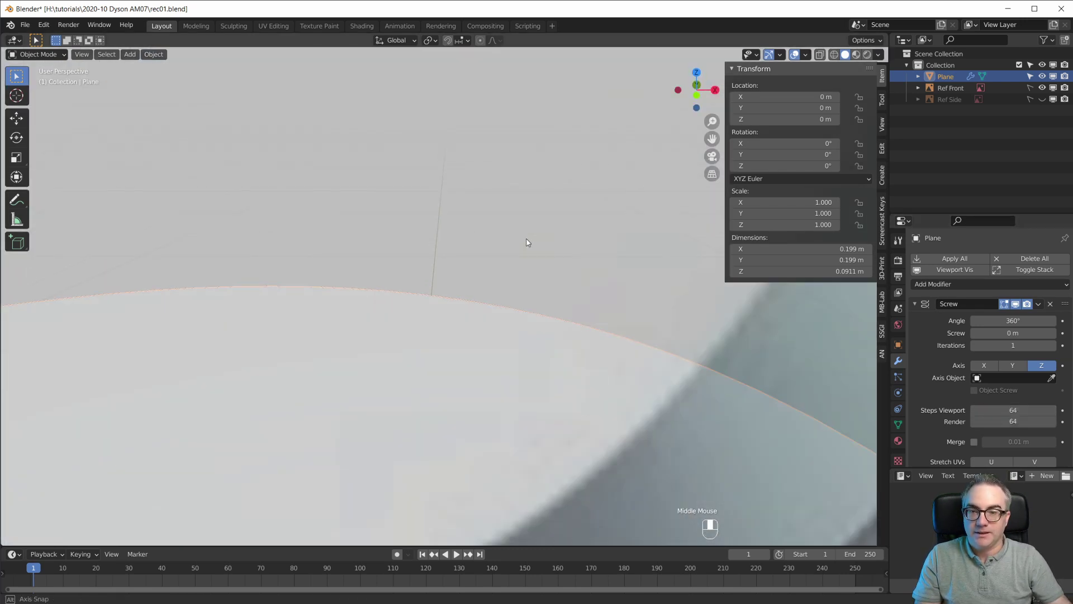
Enable the wireframe overlay to display the revolved part's full geometry
scroll(526, 243, down, 2)
click(806, 55)
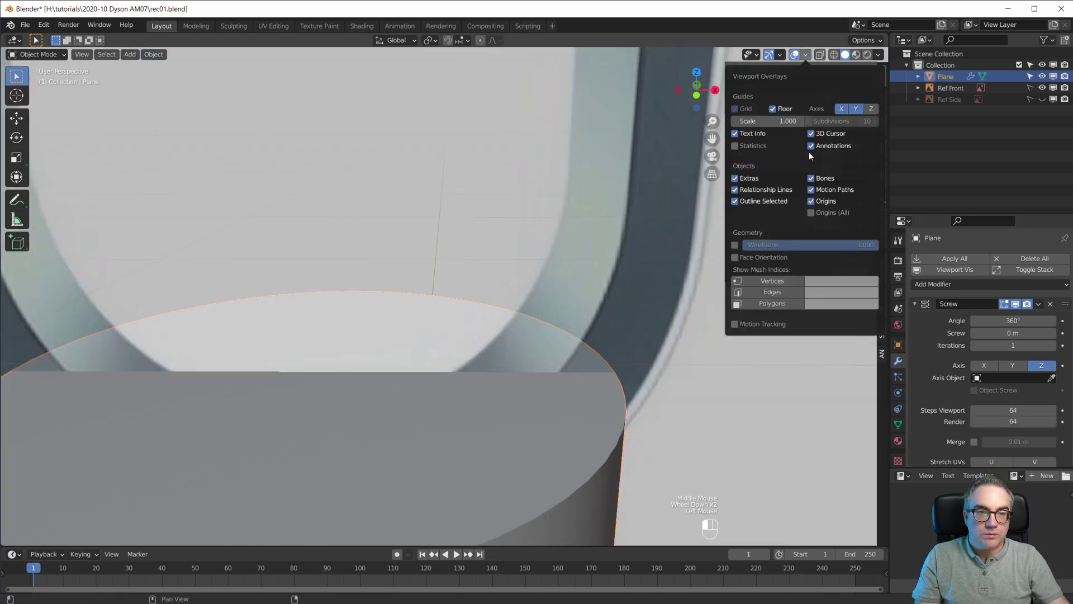
click(735, 245)
shift+middle_drag(506, 410, 540, 330)
scroll(548, 317, down, 2)
scroll(545, 317, up, 1)
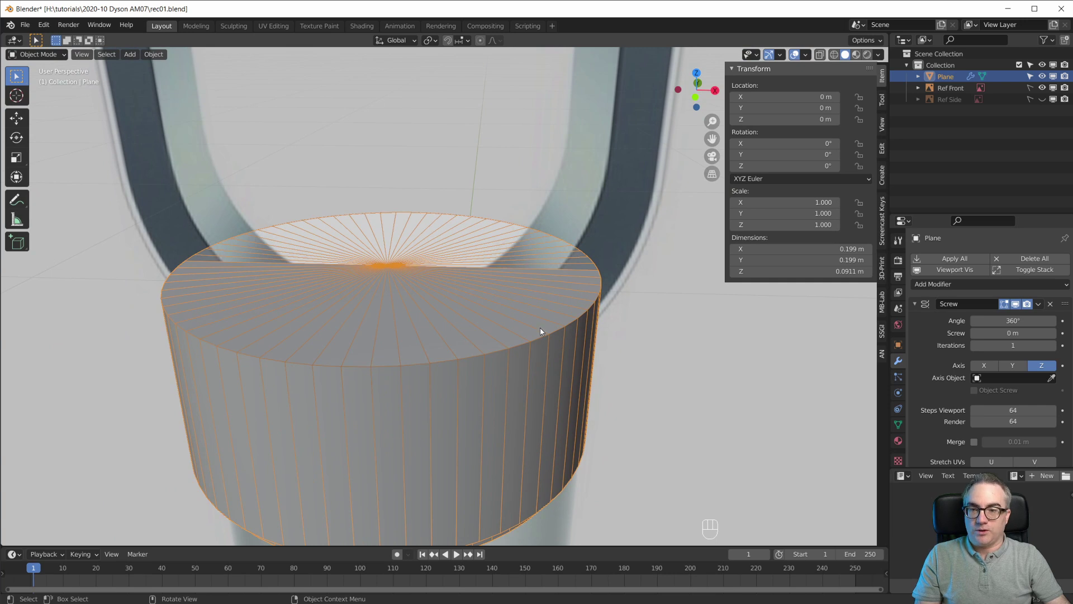
scroll(540, 328, down, 2)
scroll(515, 353, up, 1)
Switch to the front view and turn on X-ray to reveal the reference loop's curved bottom behind the revolved part
key(KP_1)
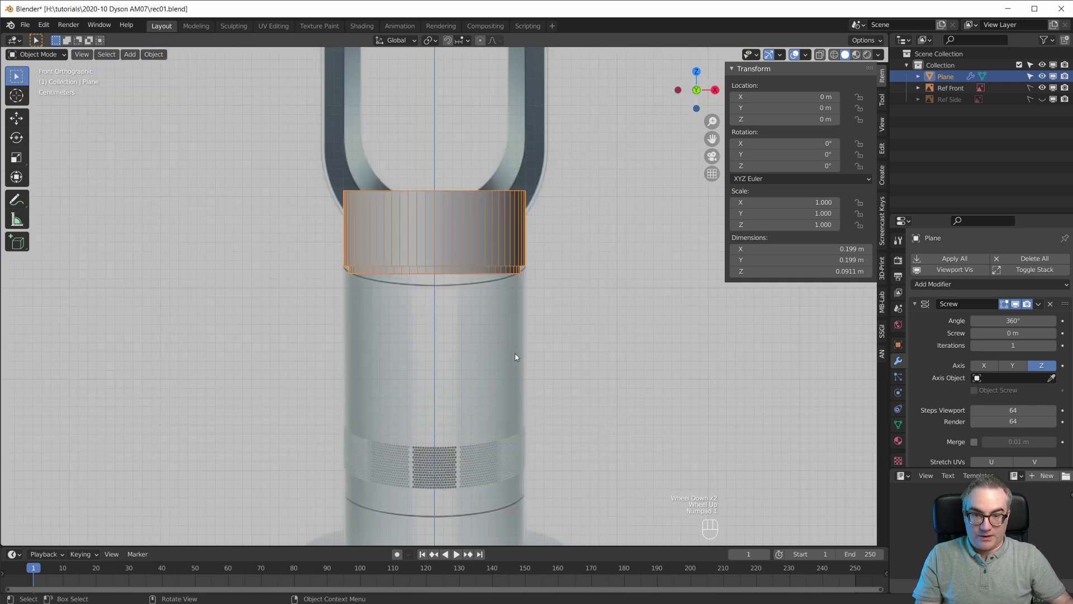
scroll(482, 265, up, 3)
shift+middle_drag(482, 265, 440, 358)
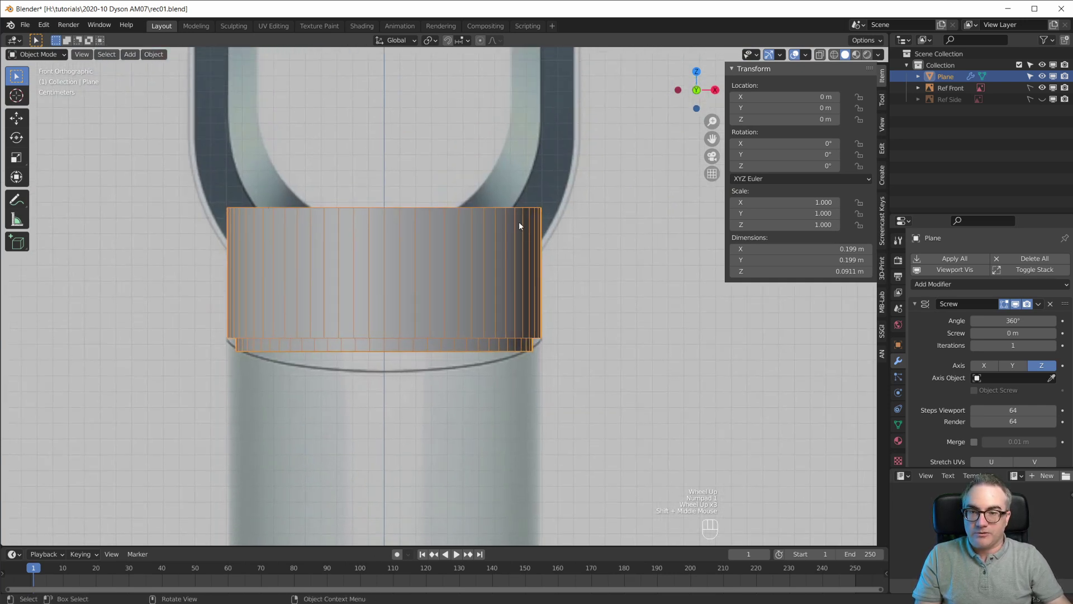
click(819, 54)
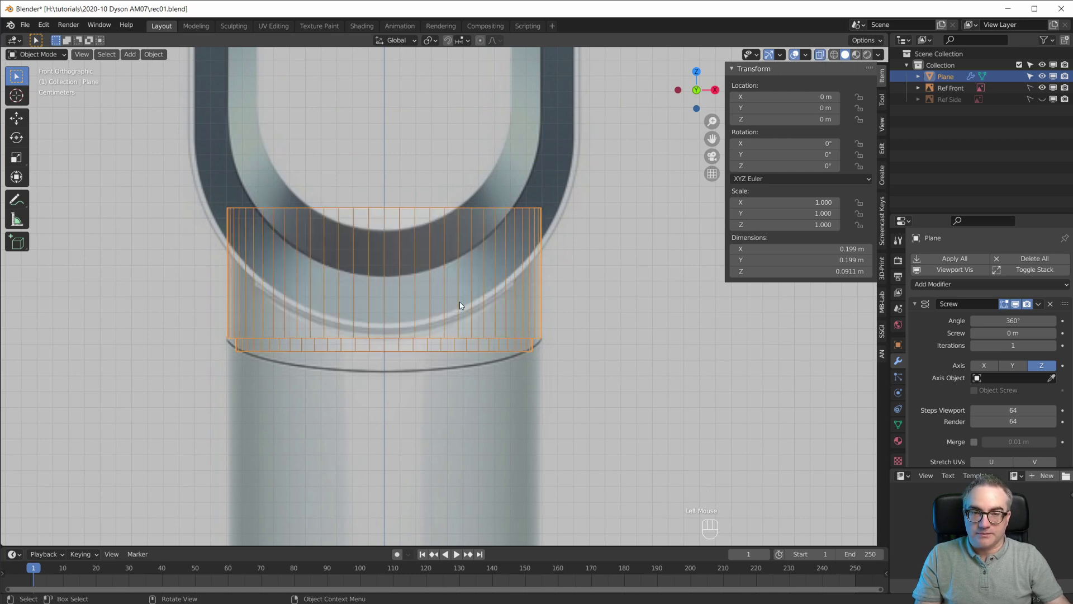
scroll(461, 305, up, 1)
shift+middle_drag(468, 319, 472, 329)
scroll(481, 349, down, 2)
scroll(481, 349, up, 2)
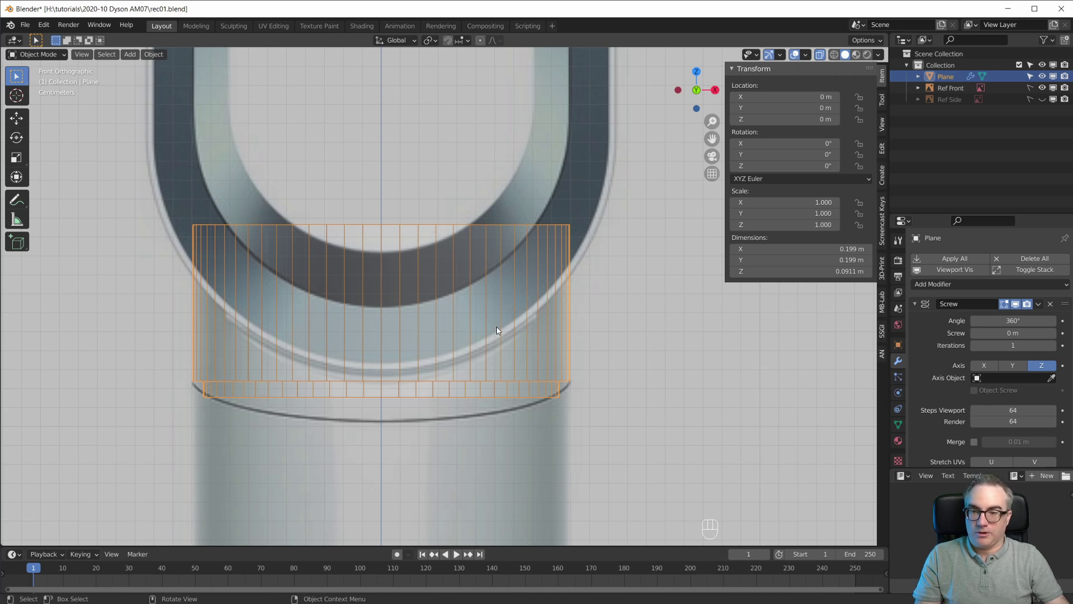
scroll(494, 313, down, 2)
scroll(493, 306, up, 2)
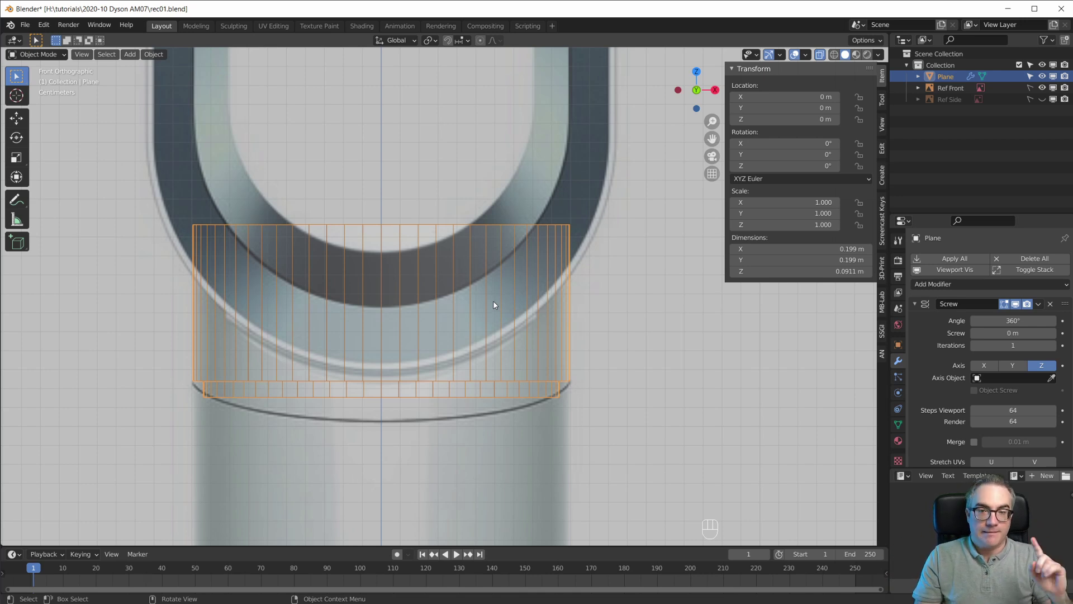
Add a new mesh plane at the world origin
scroll(493, 305, down, 2)
scroll(502, 300, down, 3)
scroll(480, 302, up, 3)
scroll(458, 302, down, 6)
scroll(448, 303, up, 3)
key(shift+a)
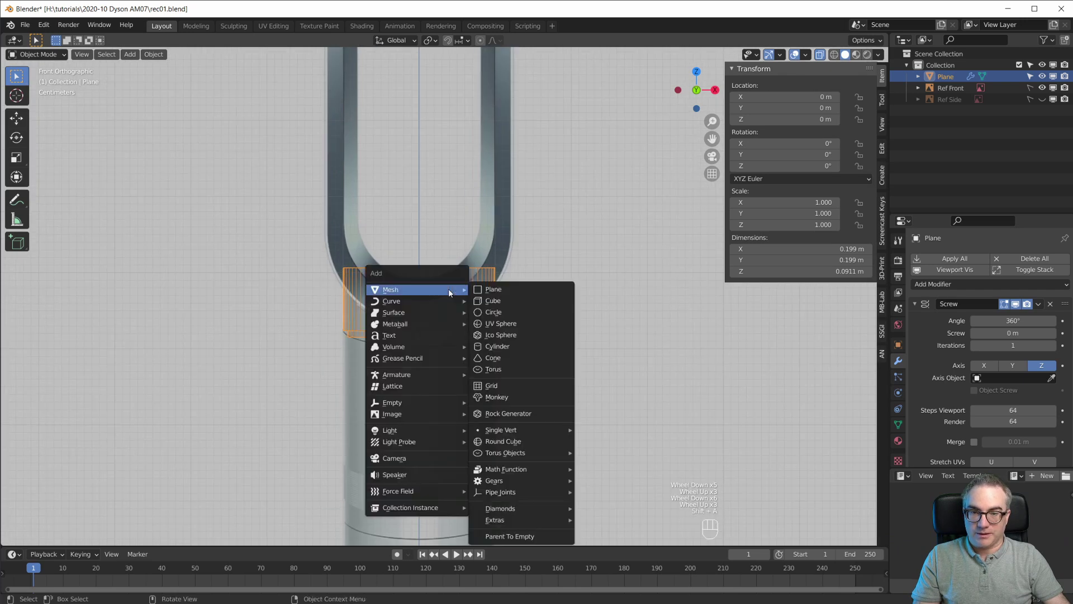
click(502, 292)
scroll(528, 339, down, 8)
In Edit Mode, rotate the new plane's geometry 90° about the X axis
key(Tab)
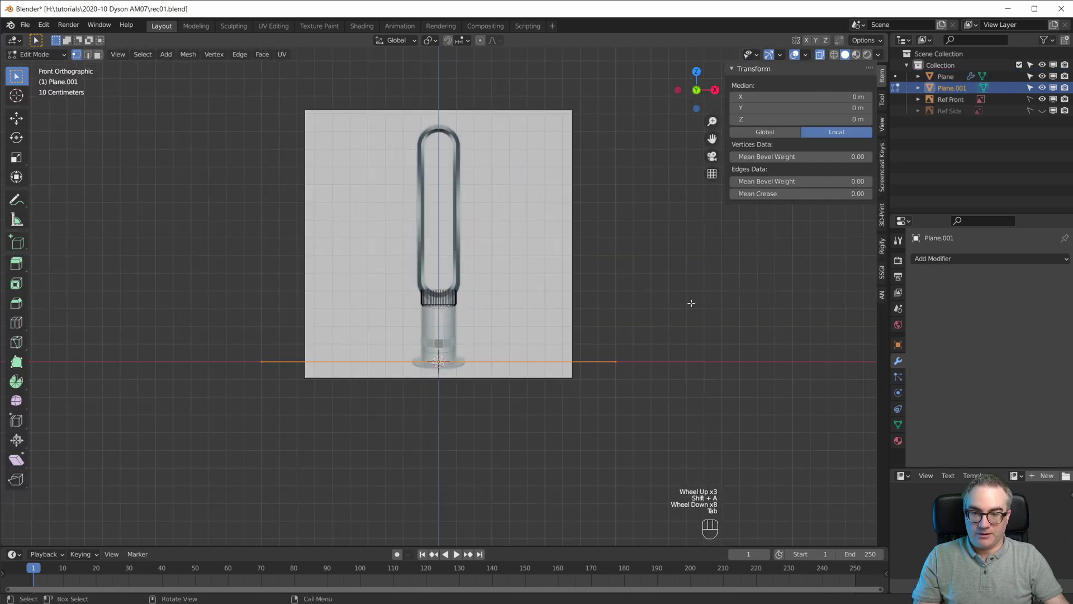
key(r)
key(x)
key(9)
key(0)
key(Return)
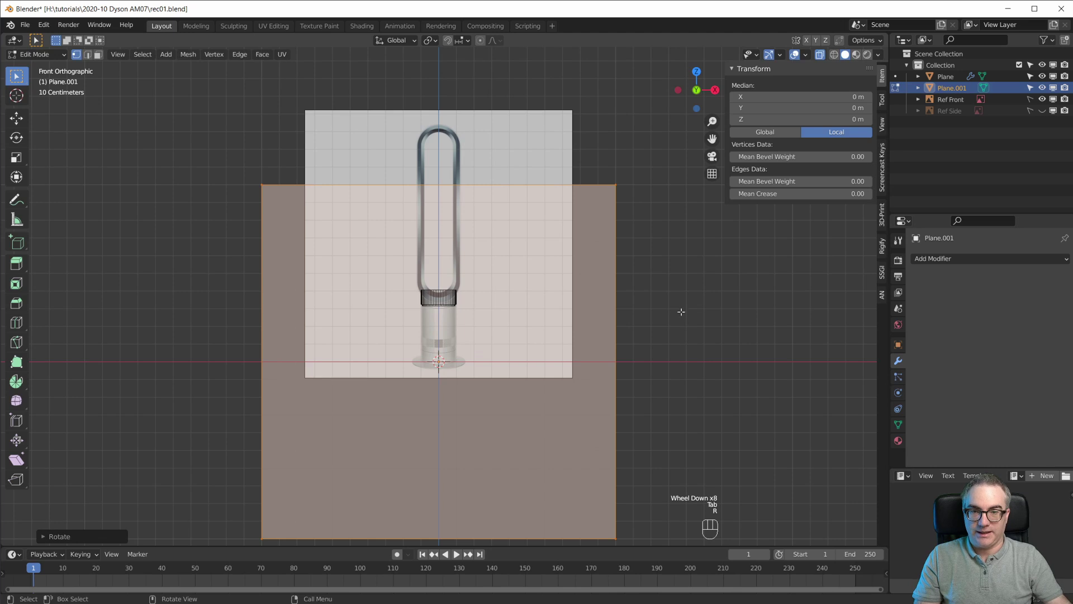
Scale the plane down and move it up to about Z 0.414 m, over the reference loop's rounded bottom
key(s)
click(475, 358)
scroll(469, 362, up, 6)
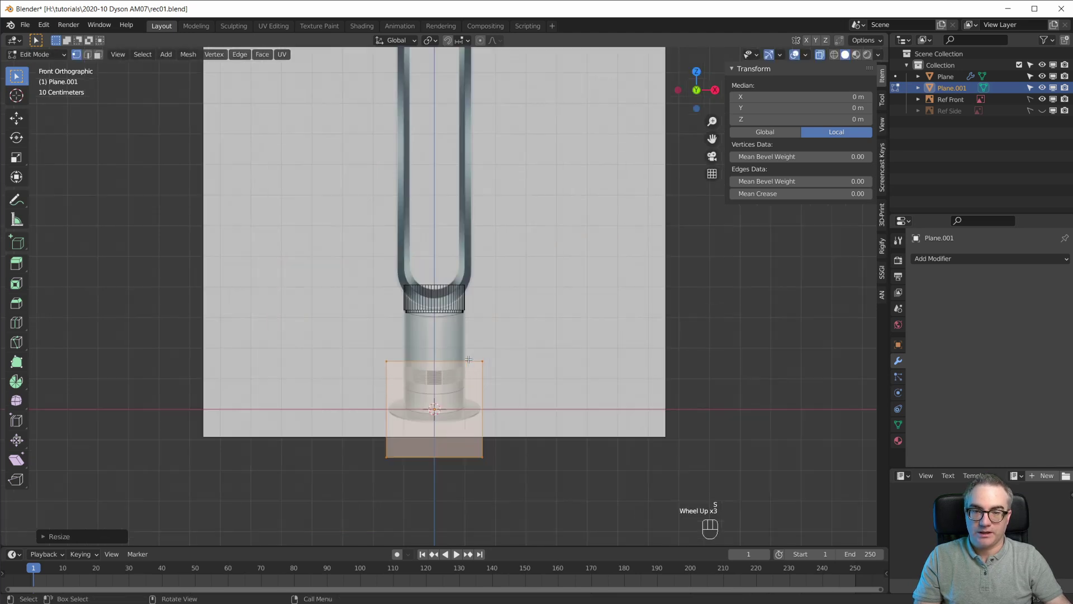
key(g)
click(472, 168)
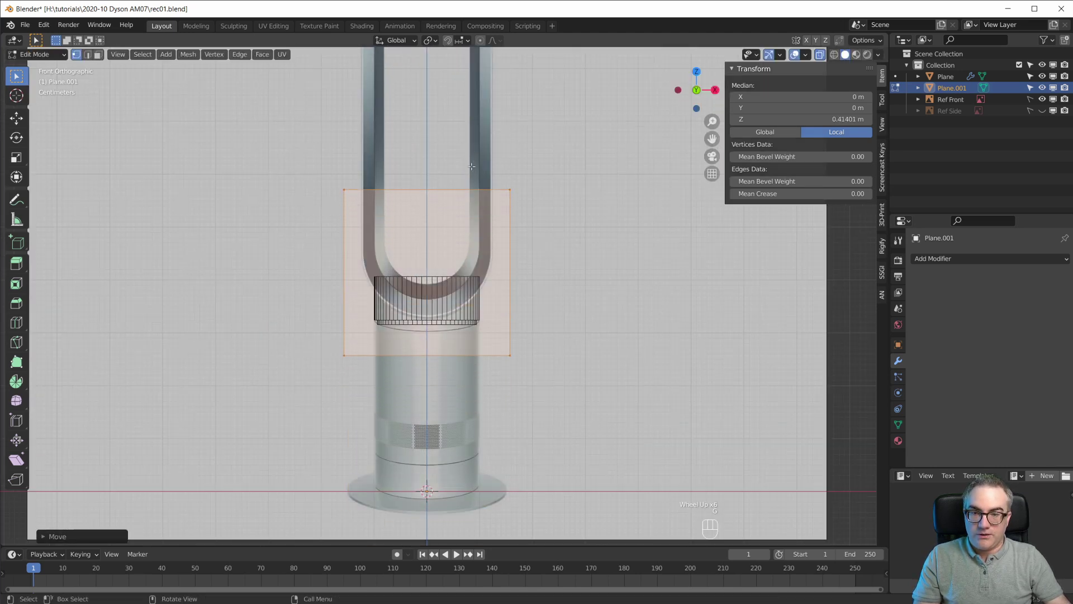
Scale the plane to about 0.247 m wide so its sides match the reference loop's outer edges
scroll(597, 225, up, 4)
scroll(597, 225, up, 6)
key(s)
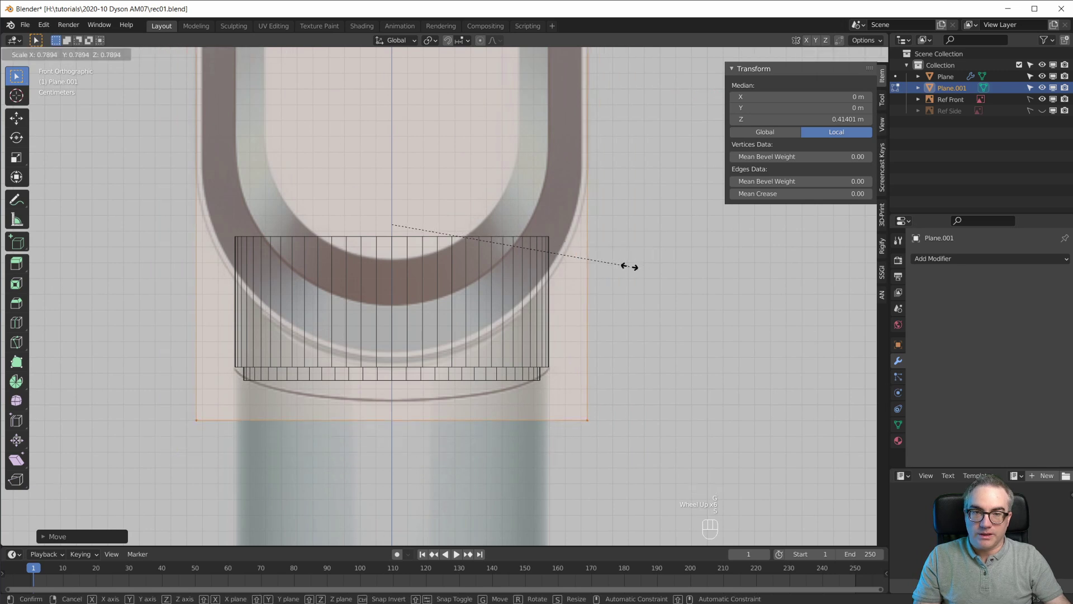
click(630, 267)
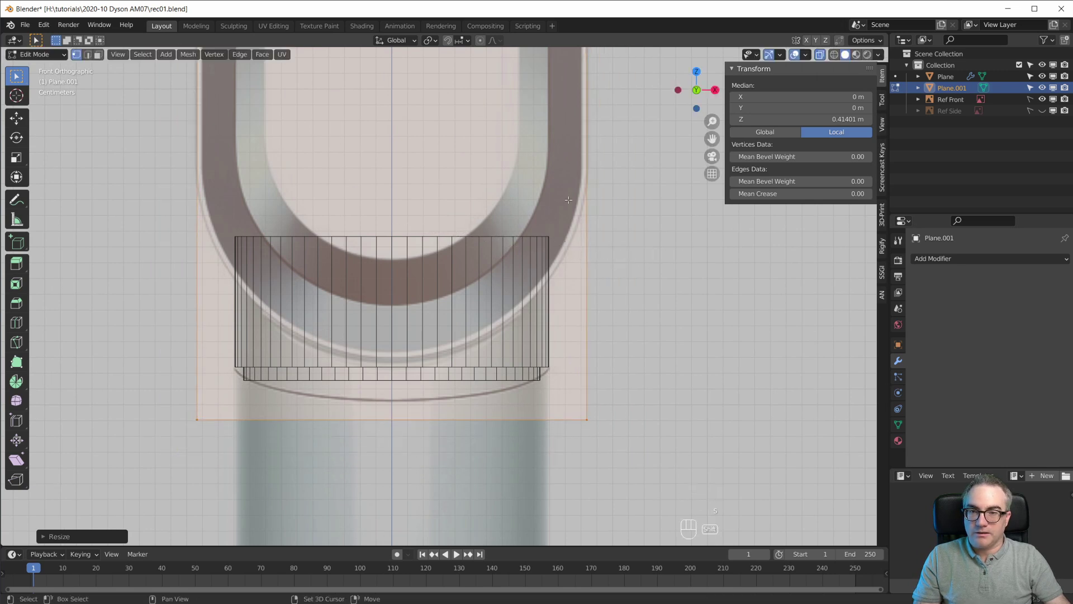
shift+middle_drag(588, 80, 590, 209)
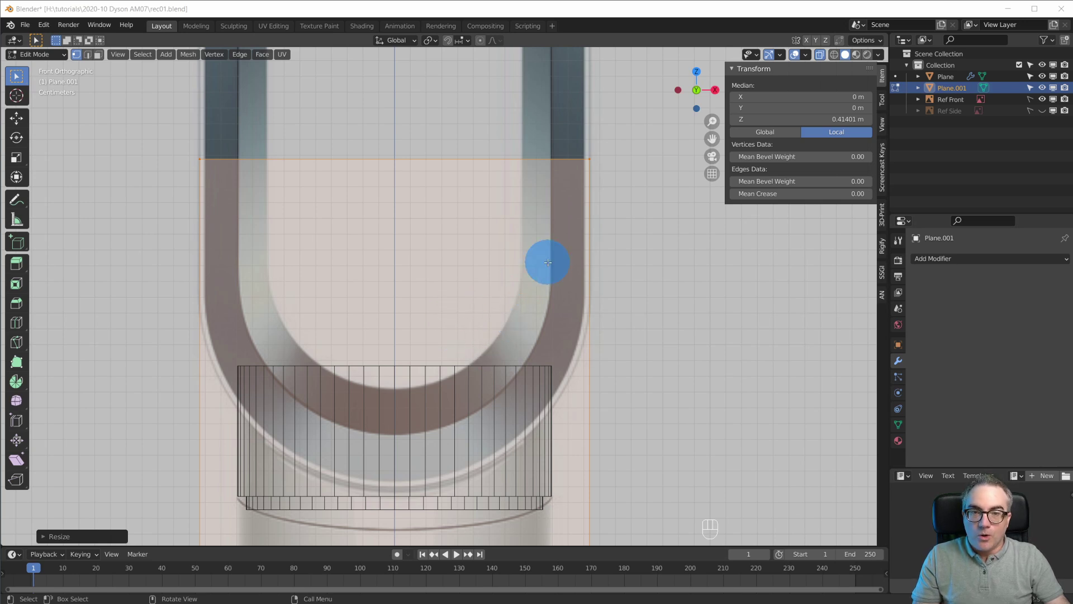
Add a Bevel modifier to the plane, set it to Vertices and use 5 segments
click(967, 254)
click(846, 305)
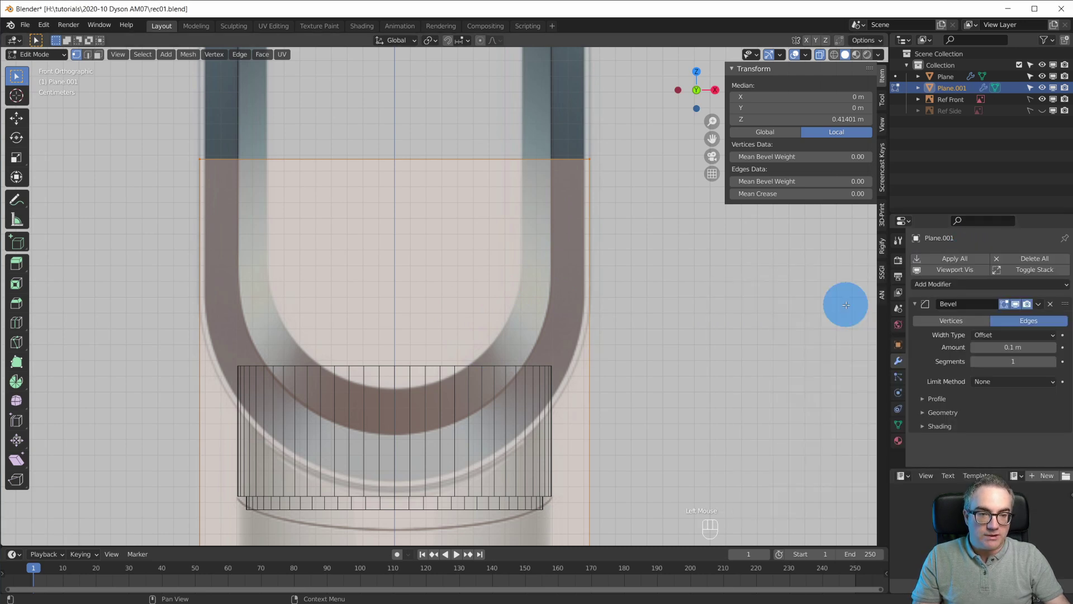
click(969, 317)
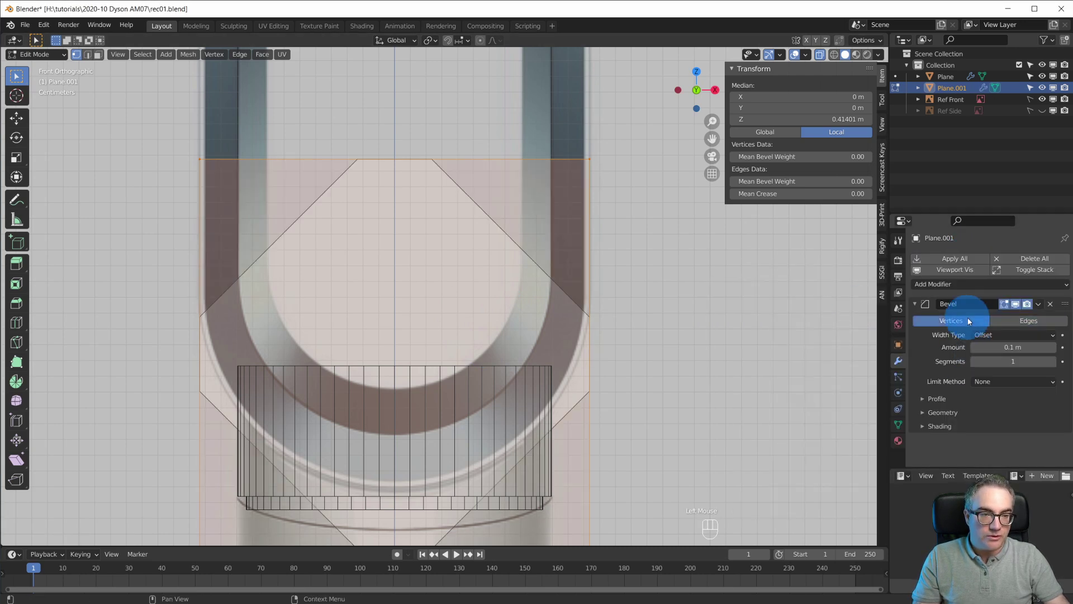
click(1053, 361)
click(1053, 361)
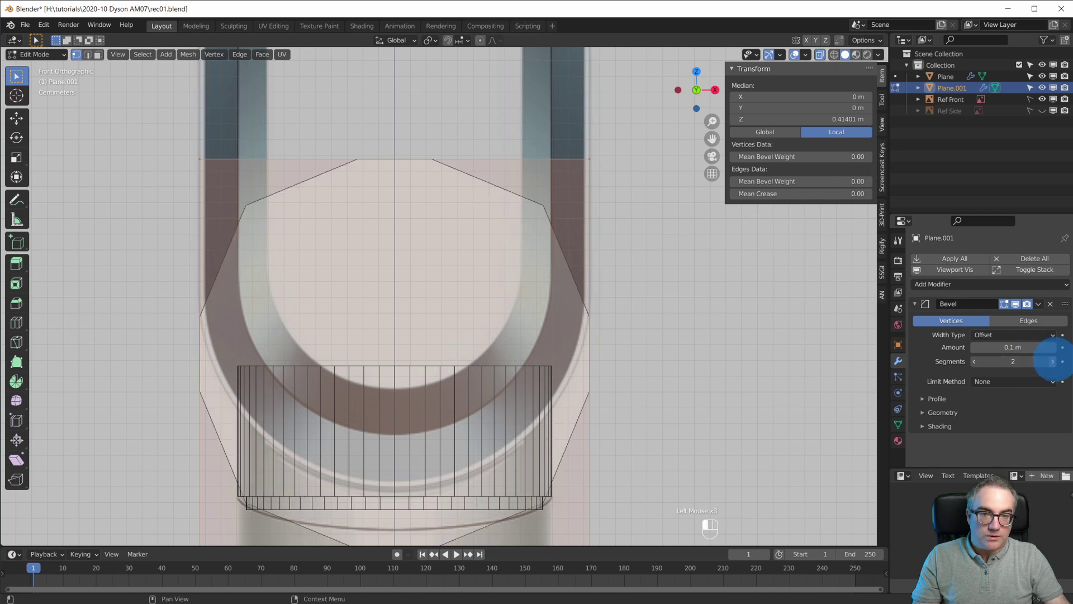
click(1053, 361)
click(1053, 361)
click(1057, 361)
Examine the bevelled plane against the revolved part and the reference in Object Mode, from an angle and the front
key(Tab)
middle_drag(559, 364, 544, 366)
scroll(545, 367, down, 3)
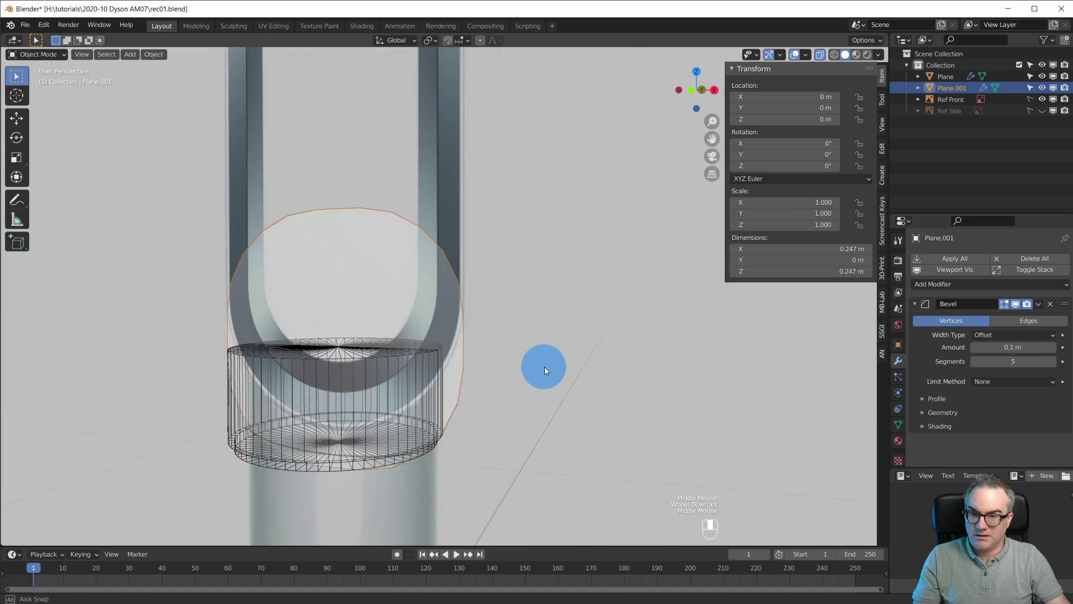
key(KP_1)
scroll(531, 370, up, 5)
shift+middle_drag(608, 376, 603, 290)
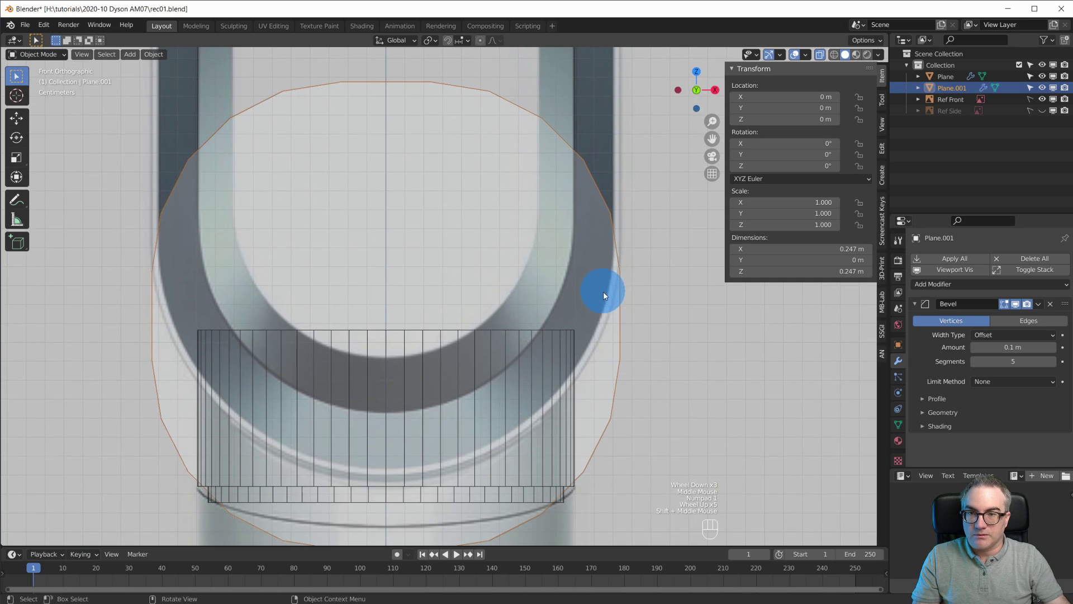
Try scaling up the plane's geometry in Edit Mode to test how the corner bevels respond
key(Tab)
scroll(657, 304, down, 2)
key(s)
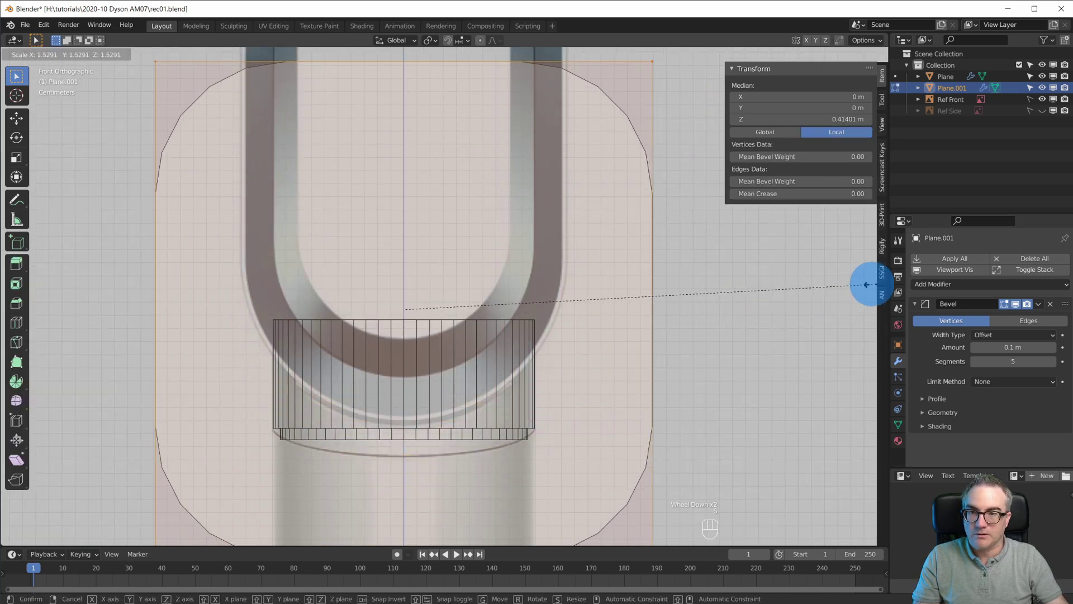
right_click(607, 318)
Set the Bevel modifier's amount to 1 m
click(1013, 347)
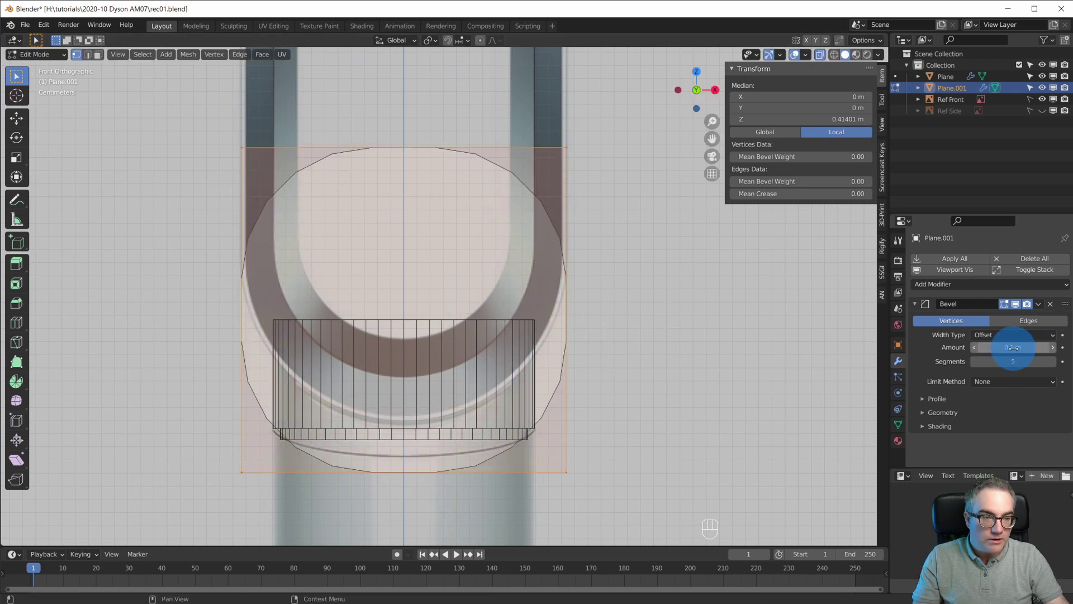
text(1)
click(1055, 380)
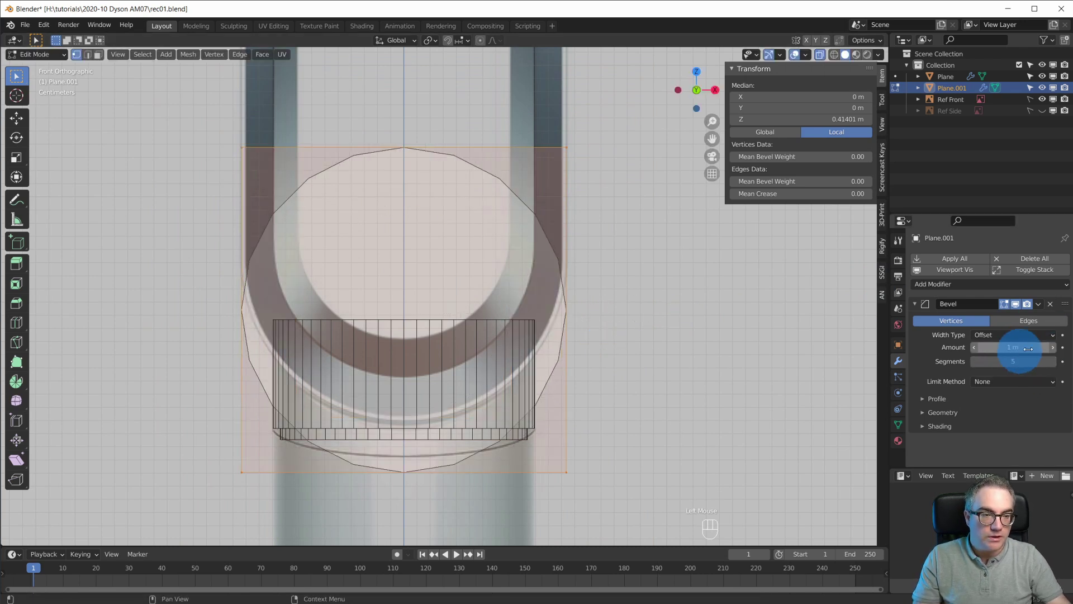
scroll(559, 341, up, 1)
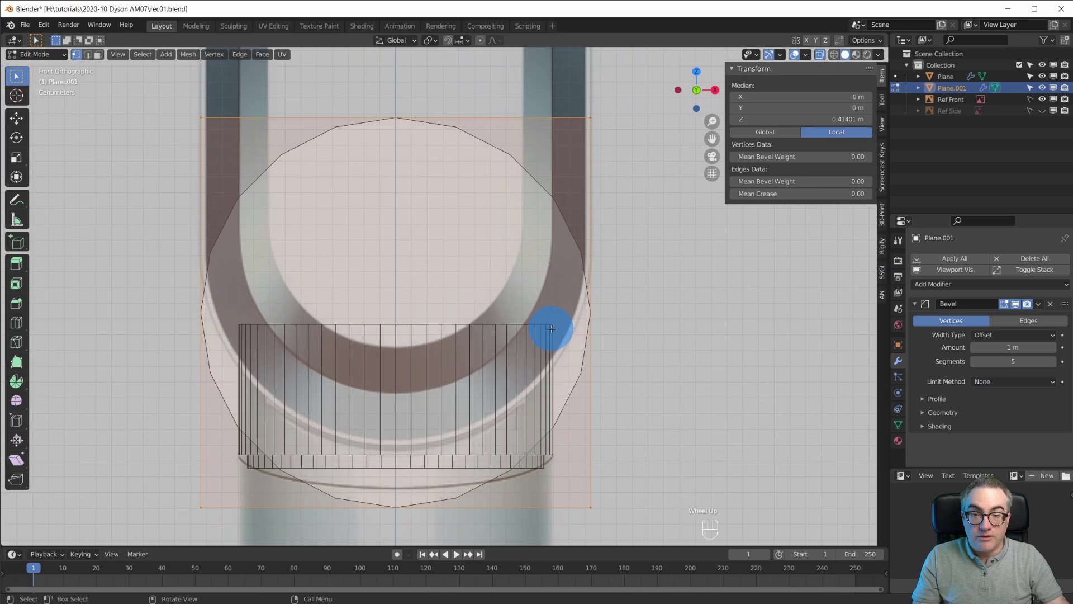
Check the Clamp Overlap option in the Bevel modifier's geometry settings
click(923, 426)
drag(923, 426, 918, 410)
click(920, 412)
scroll(963, 431, down, 6)
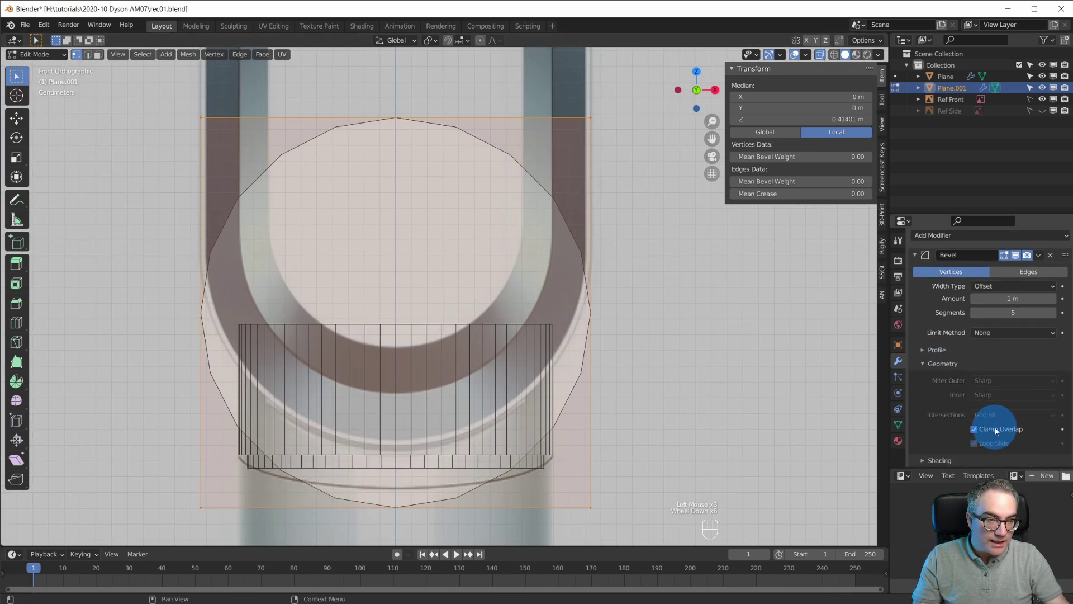
click(926, 362)
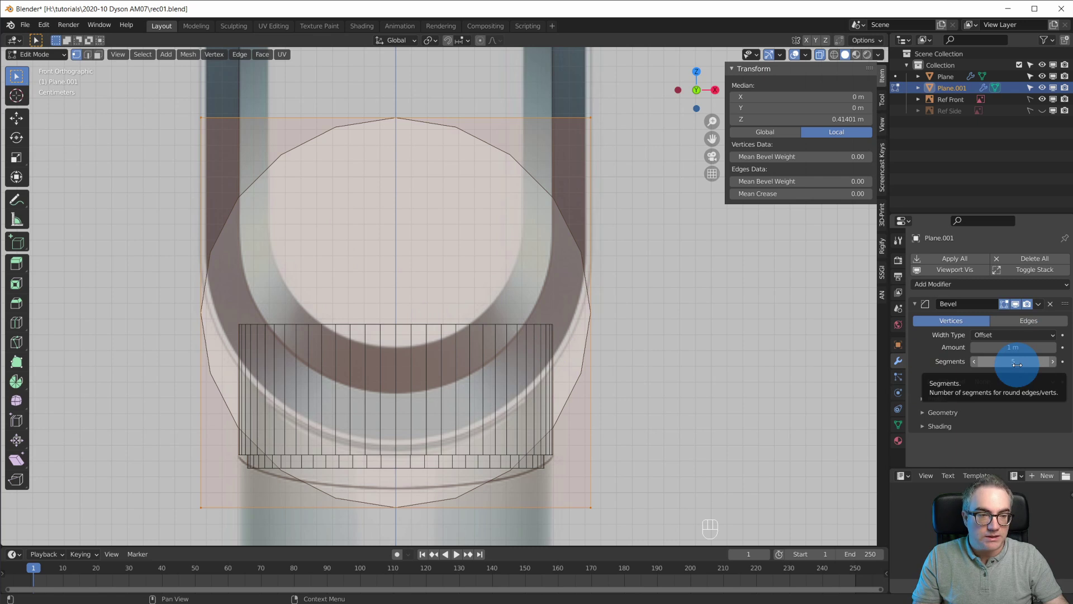
Set the Bevel modifier's segments to 16 and return to Object Mode
drag(1017, 364, 994, 407)
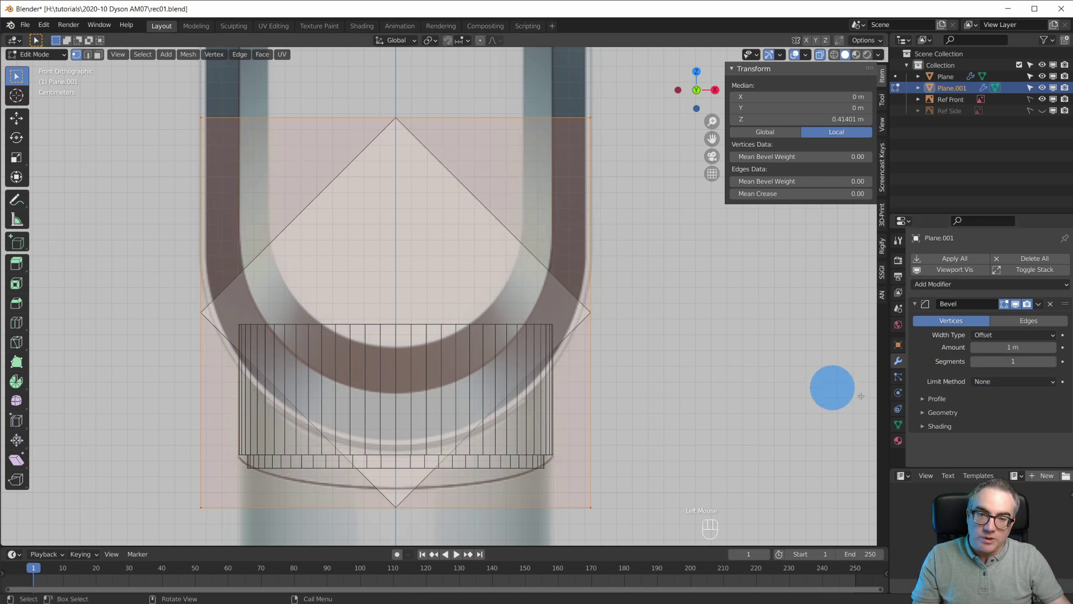
click(1053, 362)
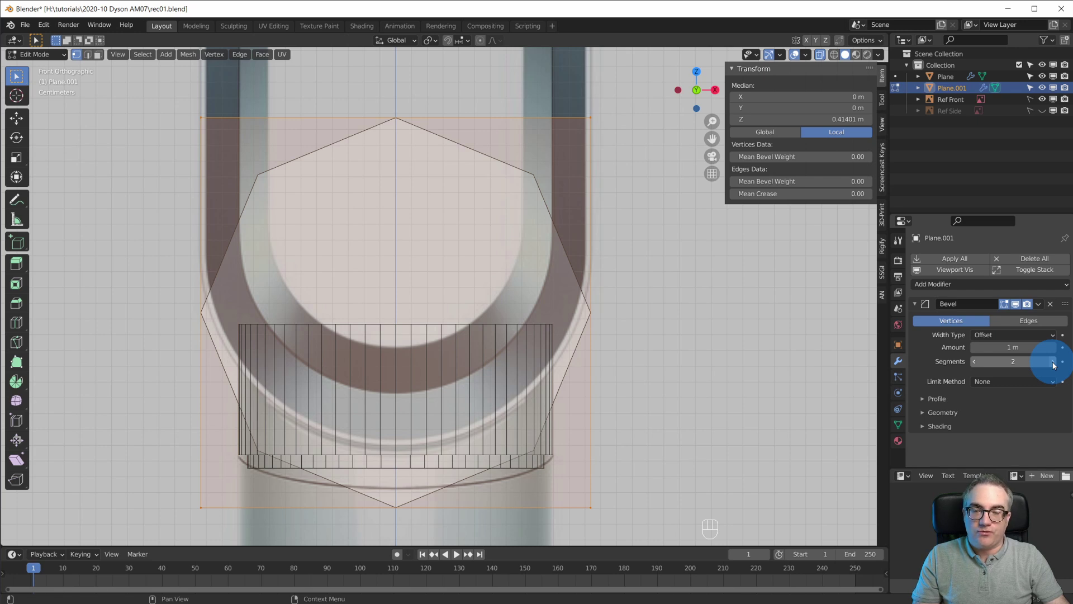
click(1033, 363)
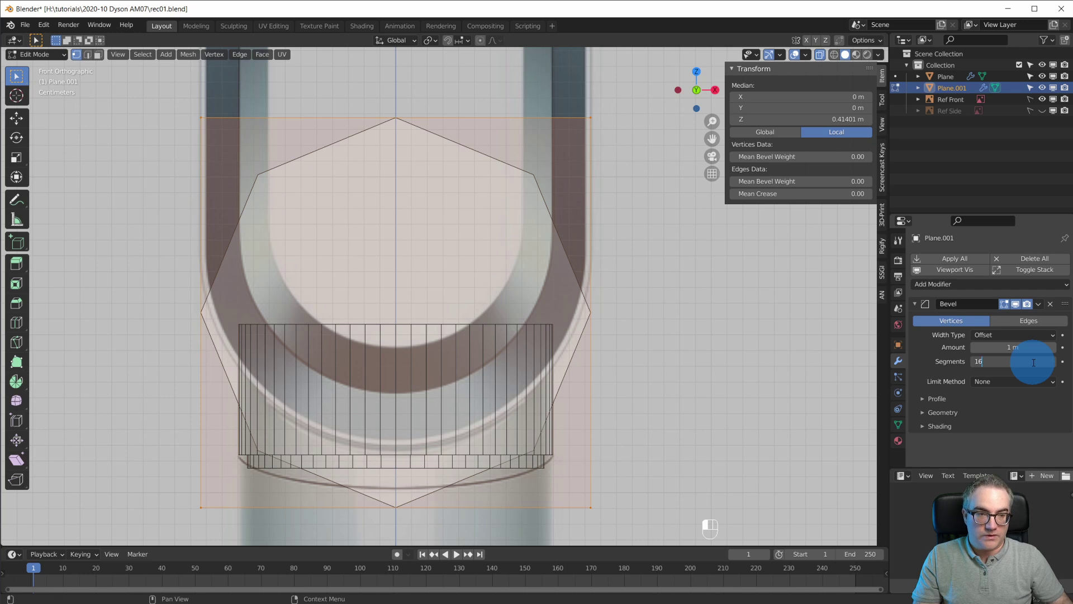
key(Return)
key(Tab)
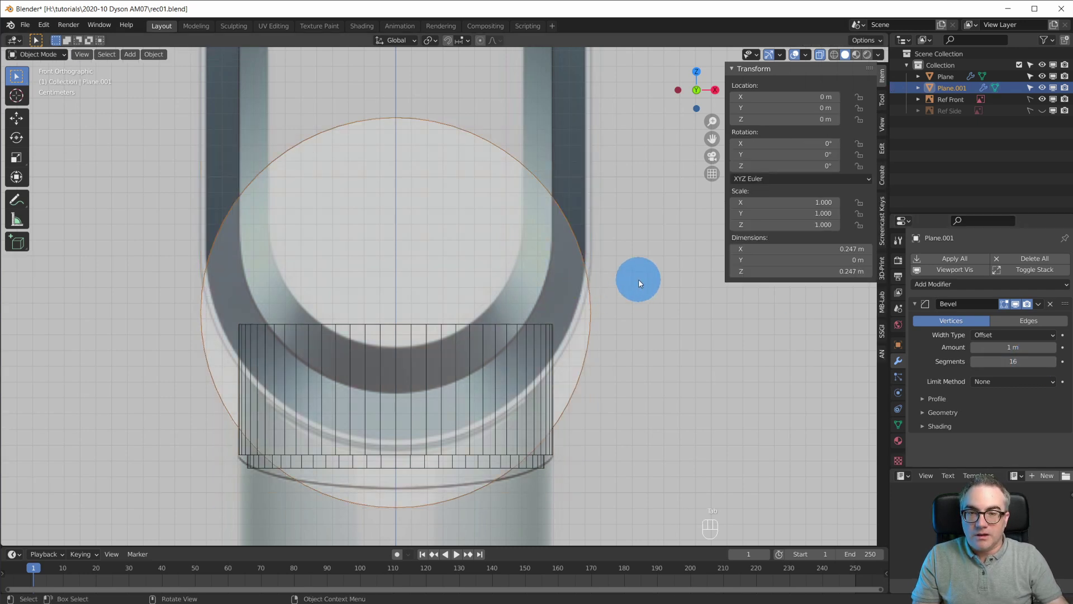
Compare the circular outline with the reference loop's bottom curve and with the underlying square in Edit Mode
middle_drag(638, 280, 615, 290)
scroll(456, 311, down, 4)
scroll(402, 355, up, 3)
key(KP_1)
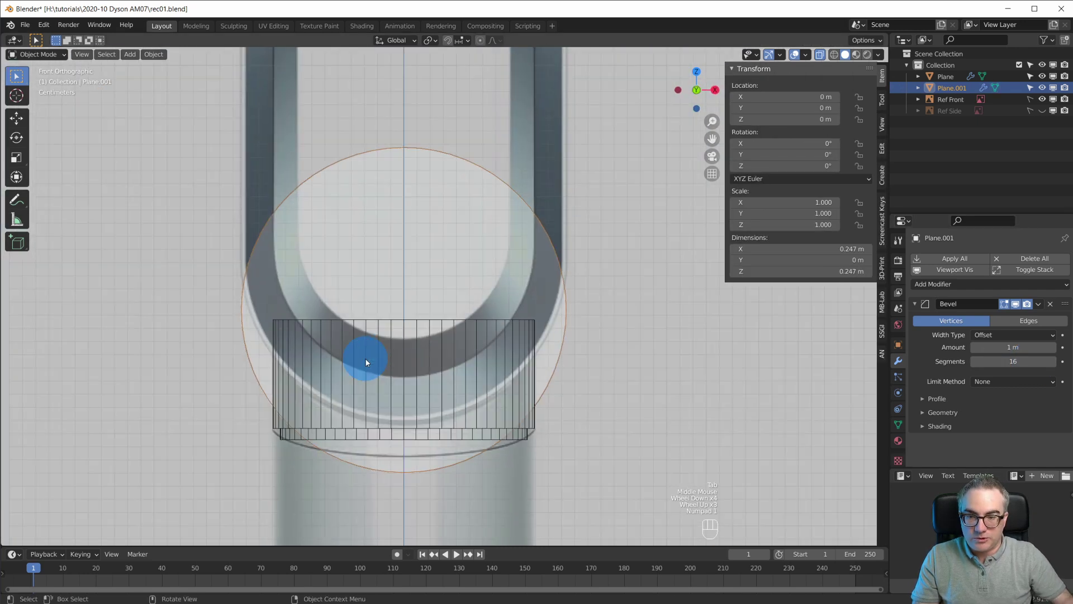
scroll(581, 306, up, 2)
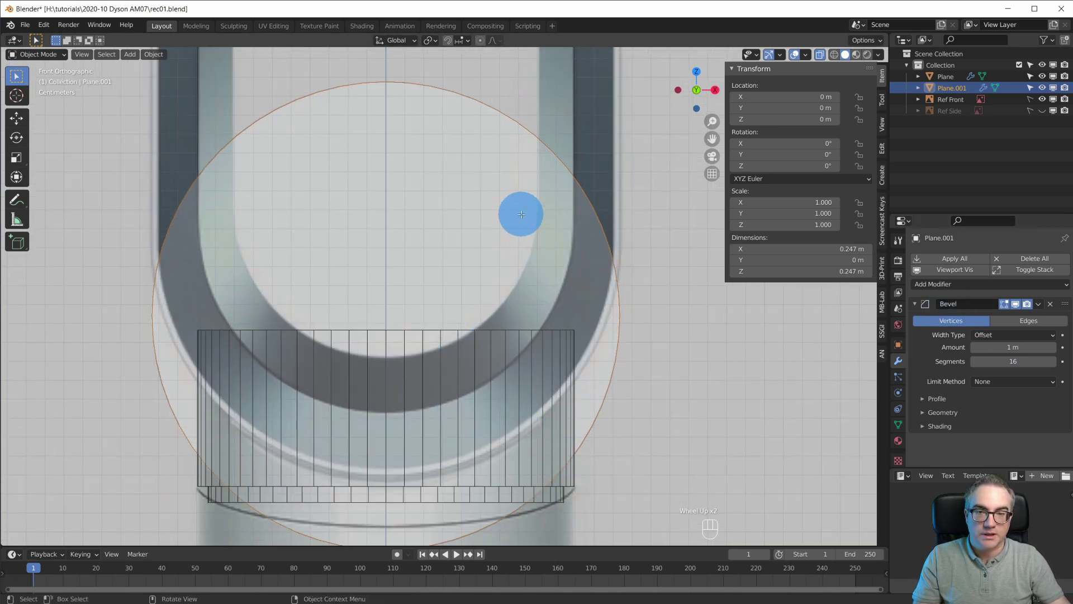
key(Tab)
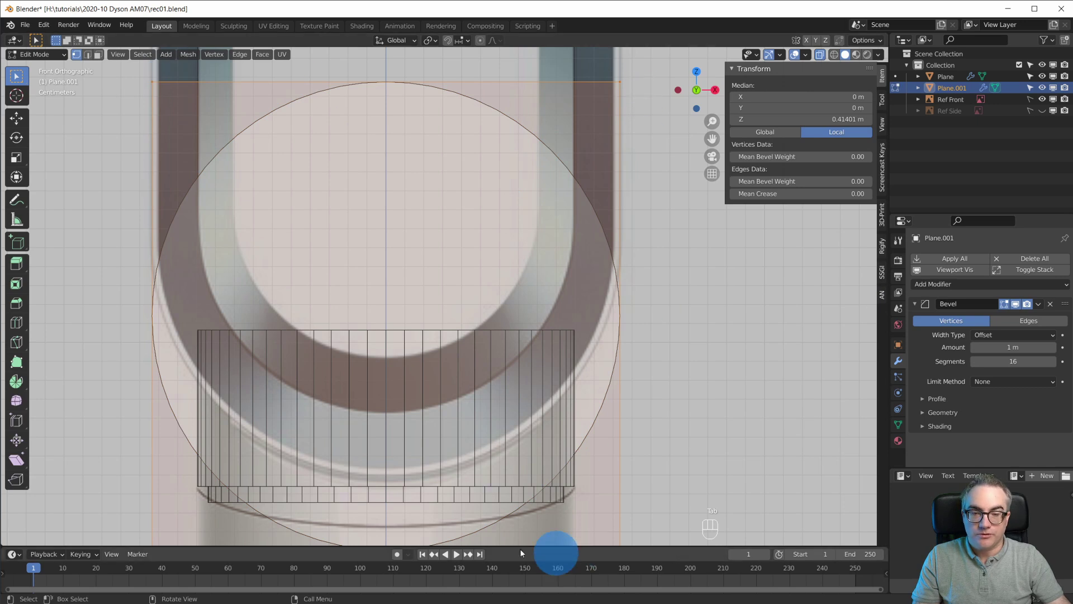
key(Tab)
Add a Solidify modifier to the bevelled circular plane, with offset 0 and thickness 0.21 m
middle_drag(656, 315, 615, 363)
scroll(642, 302, down, 6)
scroll(425, 338, up, 3)
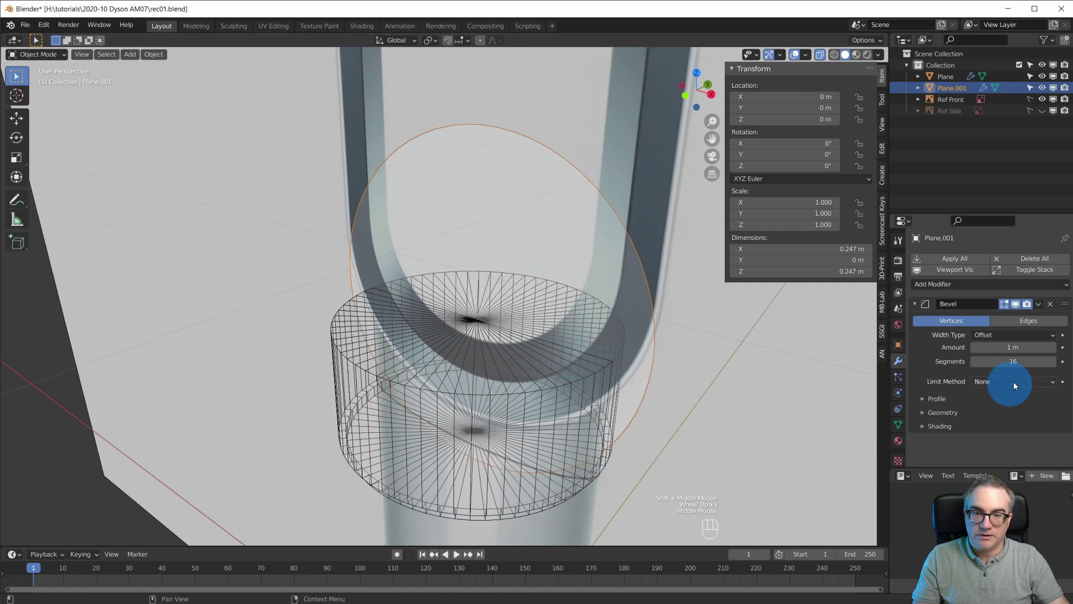
click(941, 283)
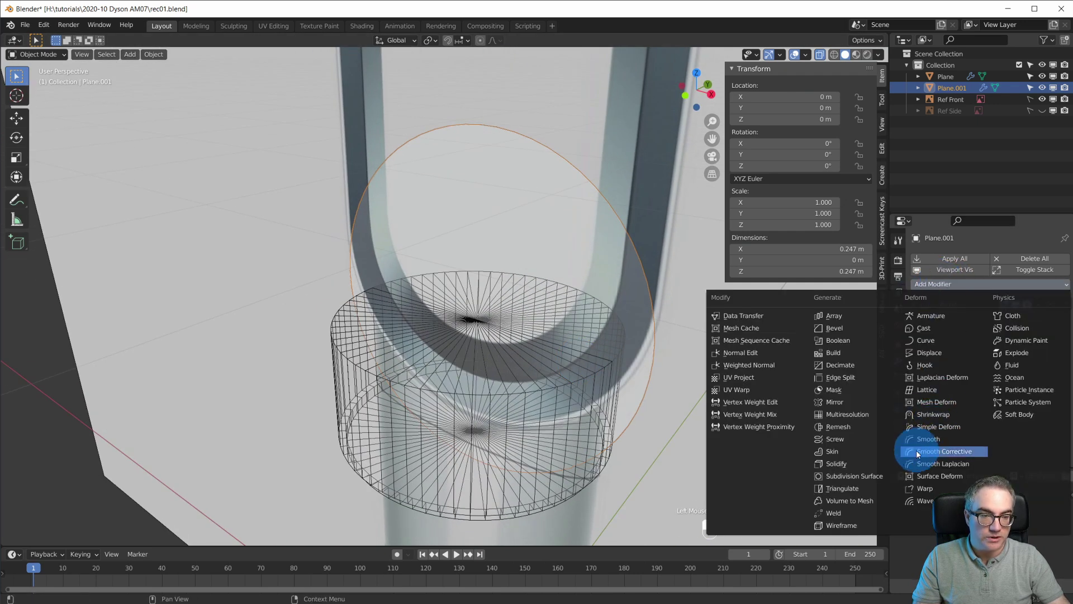
click(880, 464)
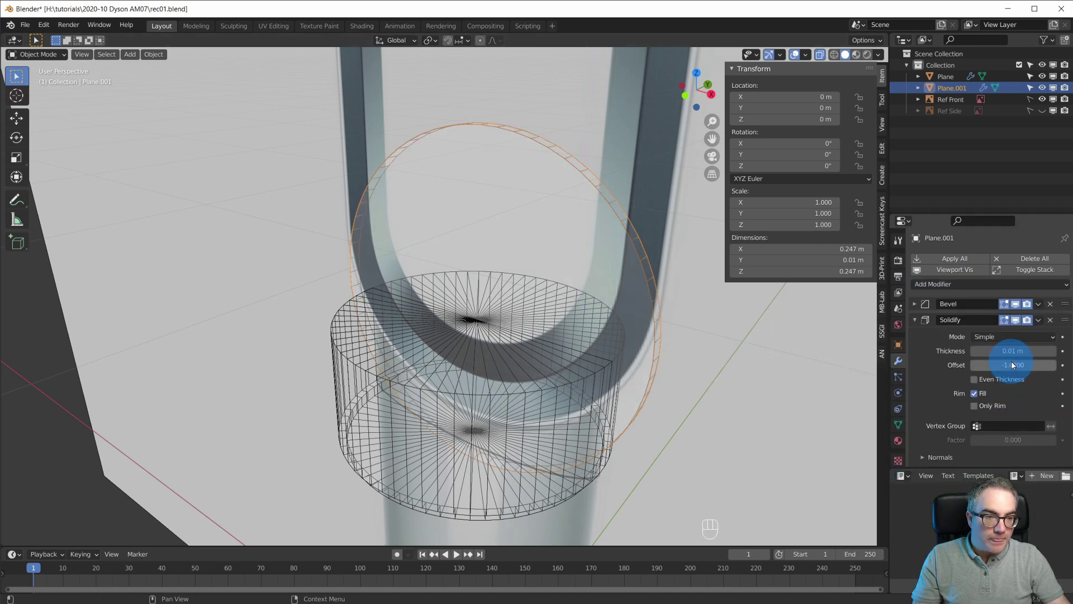
click(964, 434)
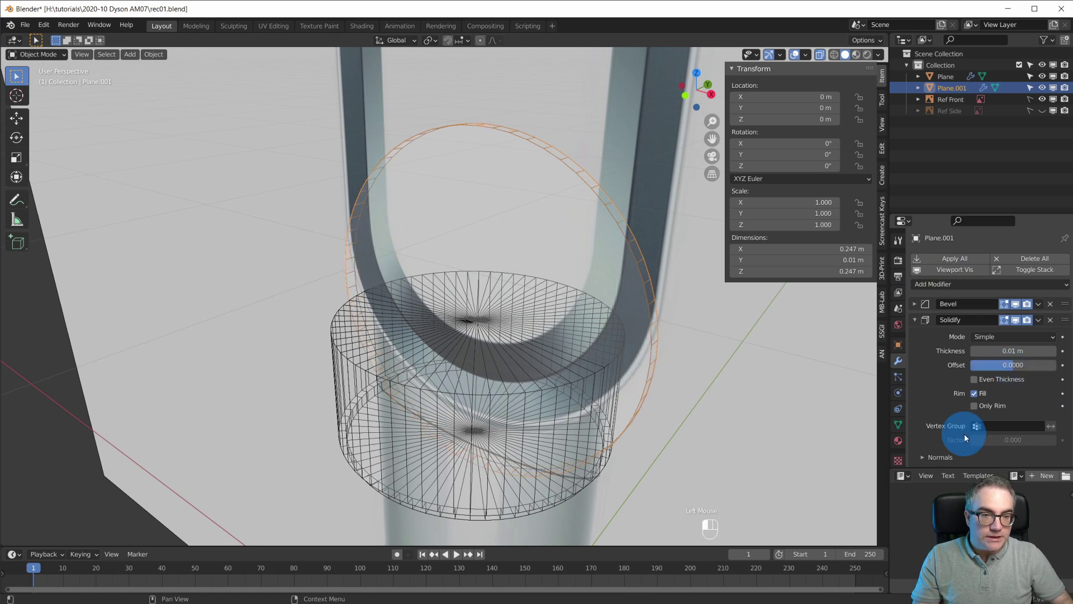
shift+drag(984, 350, 941, 355)
In Edit Mode, raise the whole plane about 0.035 m along Z to match the reference loop's bottom curve
middle_drag(548, 366, 491, 395)
key(KP_1)
key(Tab)
scroll(547, 419, up, 2)
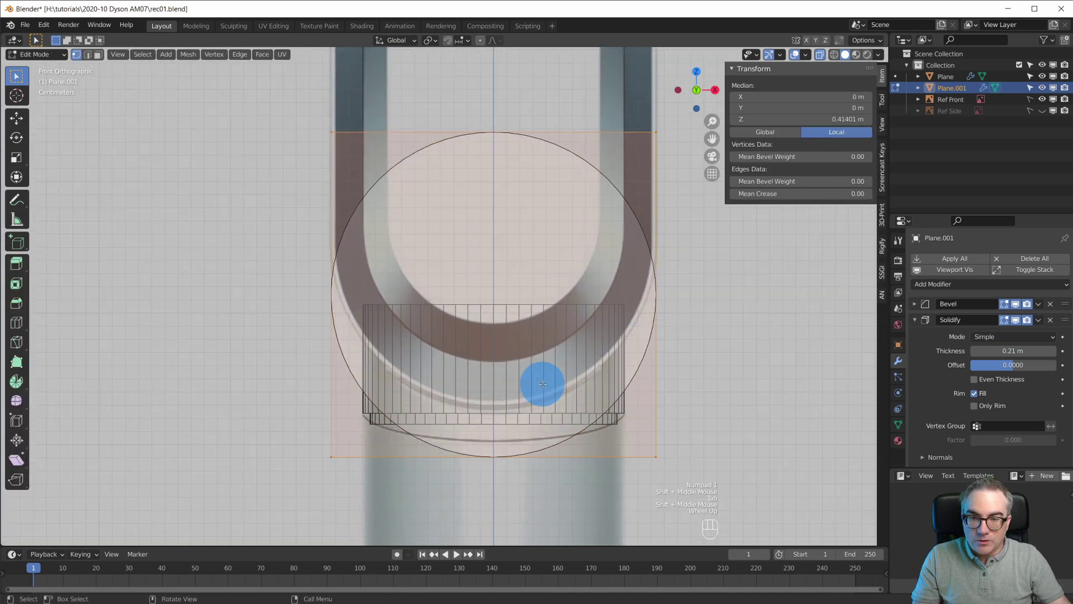
key(g)
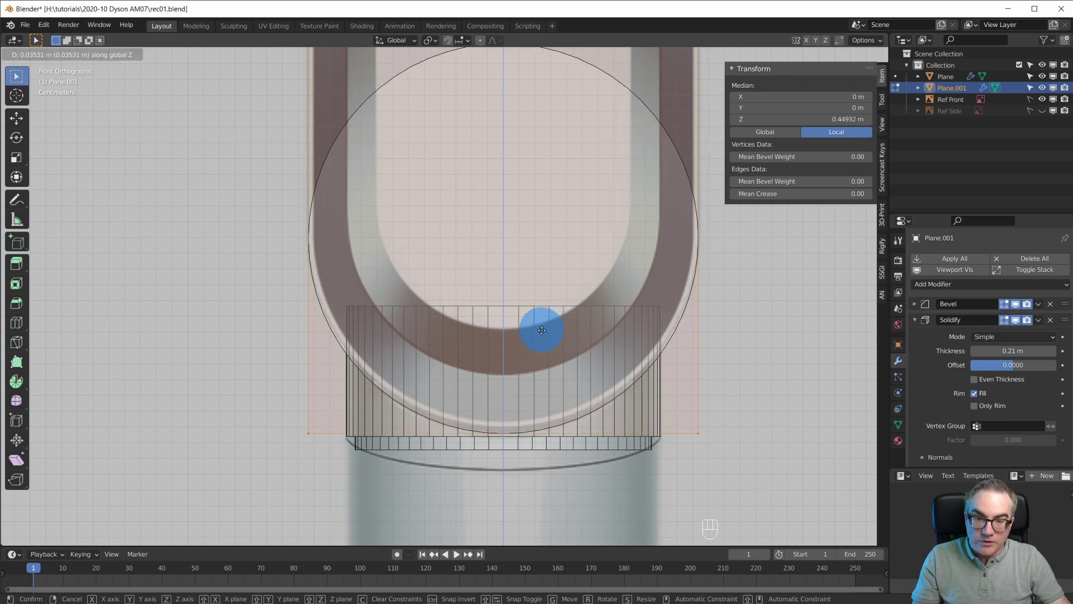
click(542, 331)
scroll(541, 330, up, 3)
shift+middle_drag(487, 441, 317, 334)
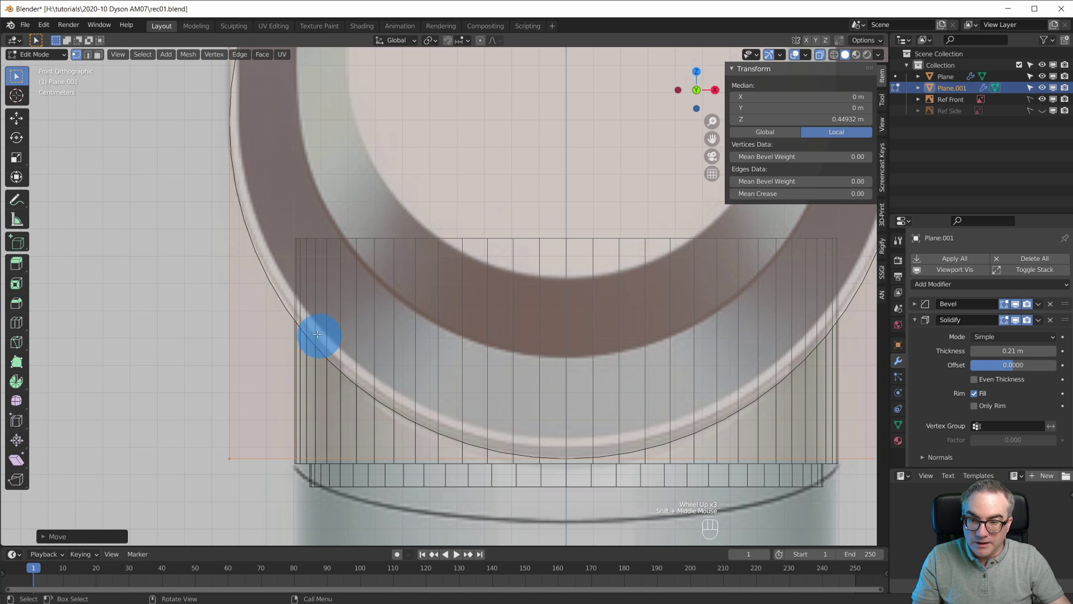
shift+middle_drag(817, 358, 475, 203)
scroll(739, 365, down, 4)
scroll(682, 373, down, 3)
key(Tab)
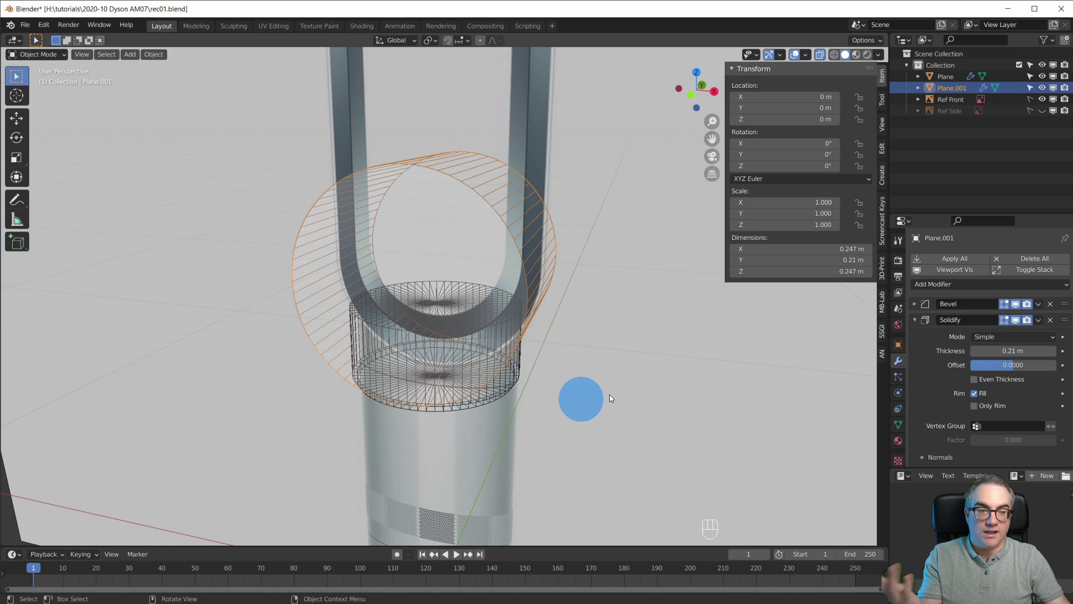
Collapse the Solidify modifier's settings and select the revolved body section
click(934, 320)
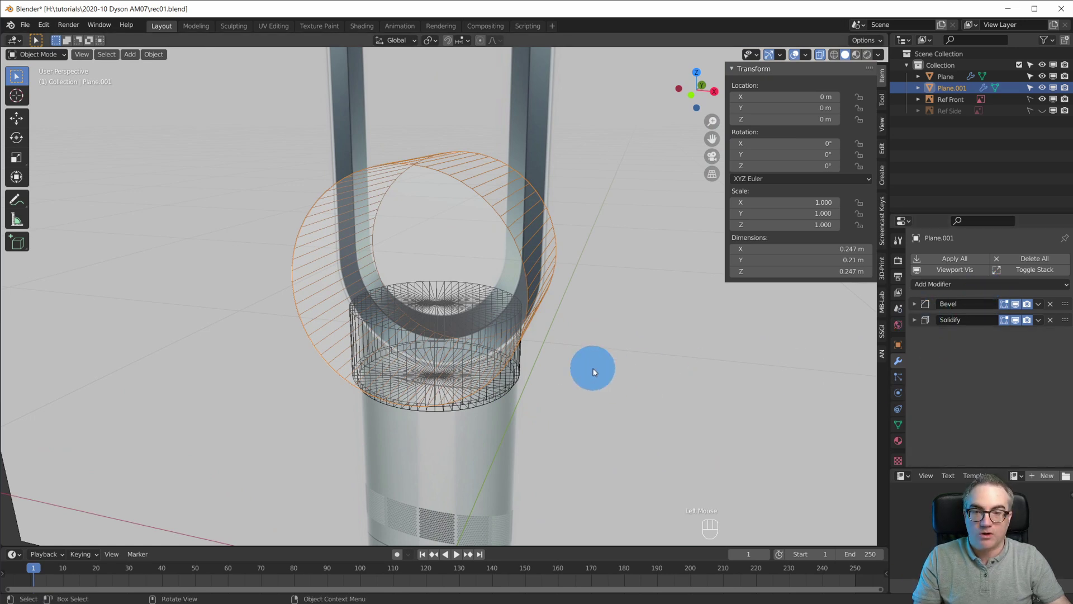
shift+middle_drag(541, 389, 602, 387)
scroll(602, 388, up, 2)
middle_drag(616, 455, 588, 413)
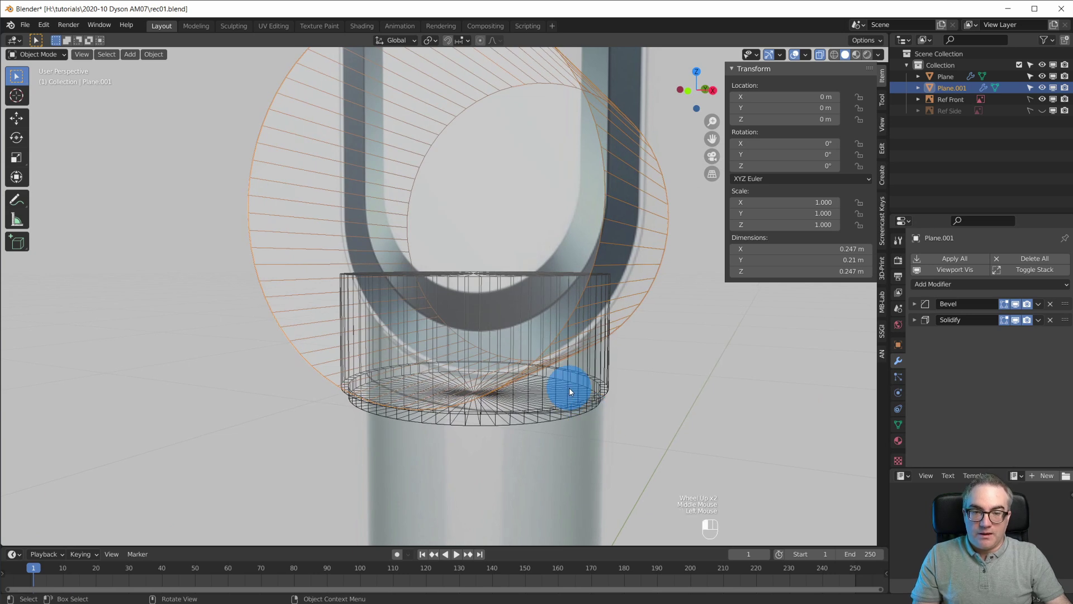
click(617, 390)
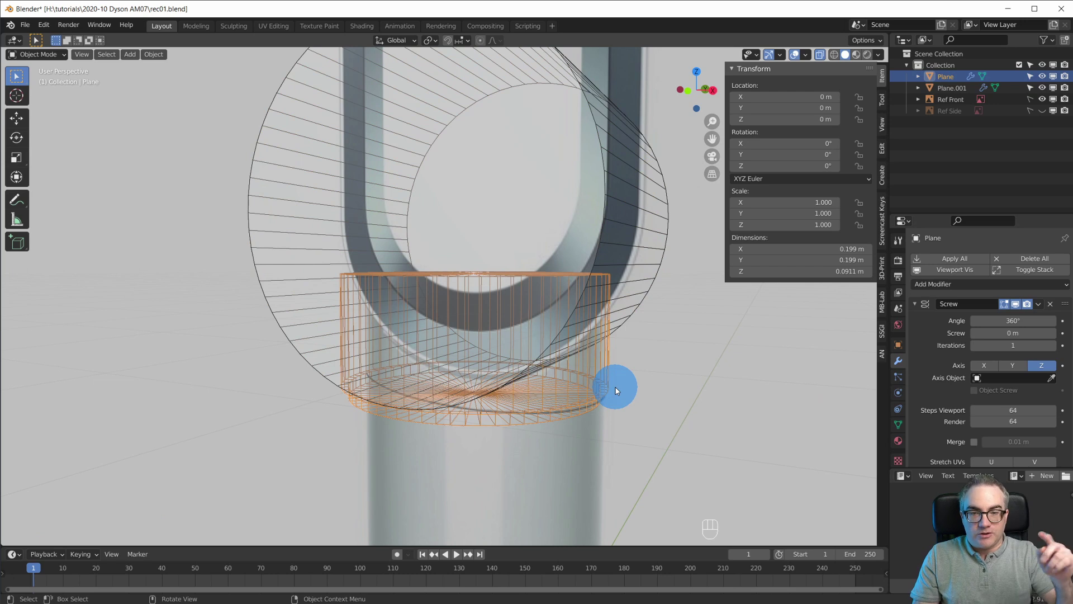
scroll(620, 363, down, 2)
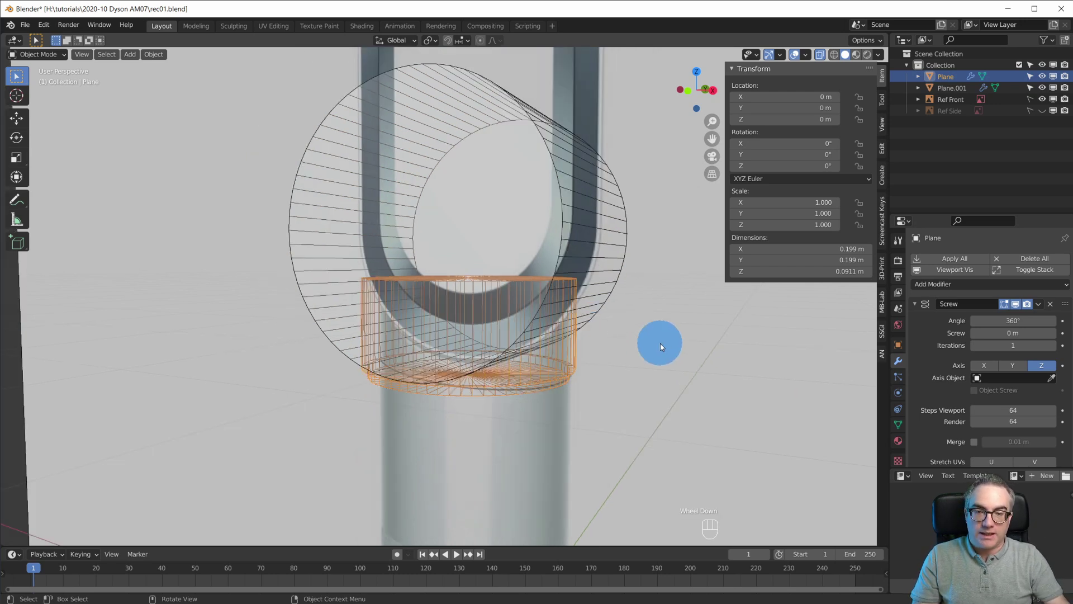
middle_drag(659, 342, 656, 351)
Turn off X-ray so the shapes display as opaque solids, ending in Object Mode
click(847, 54)
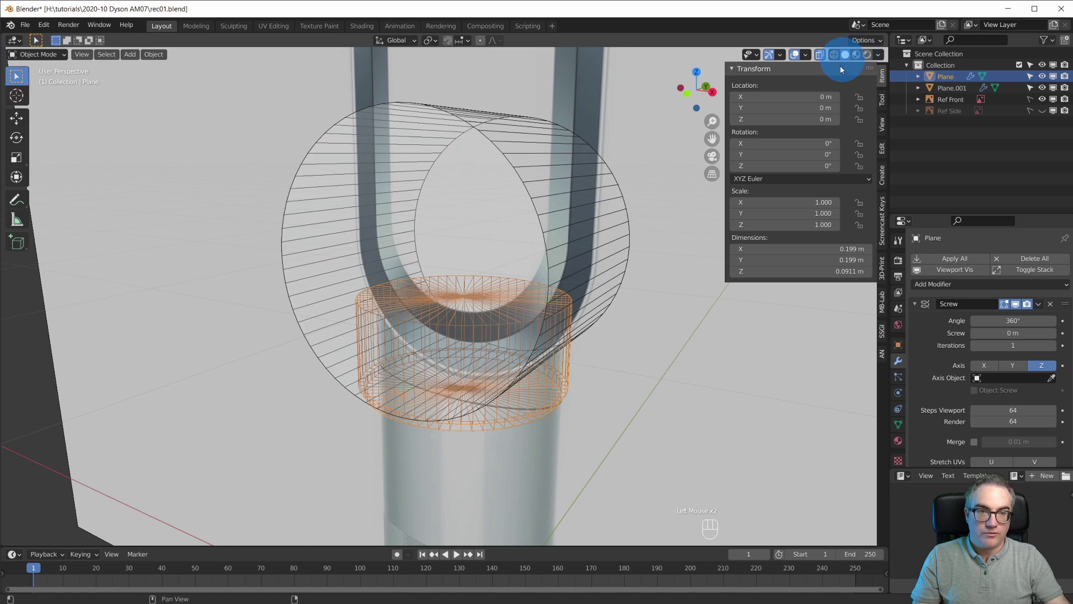
key(Tab)
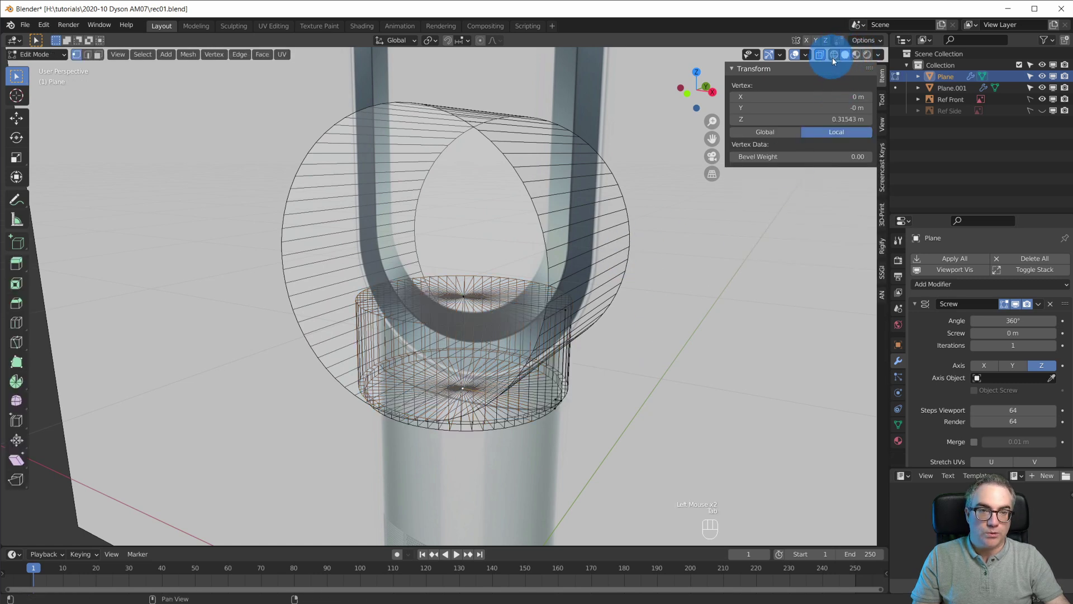
mouse_move(676, 241)
middle_down()
mouse_move(609, 232)
mouse_move(659, 237)
mouse_move(632, 302)
mouse_move(661, 249)
middle_up()
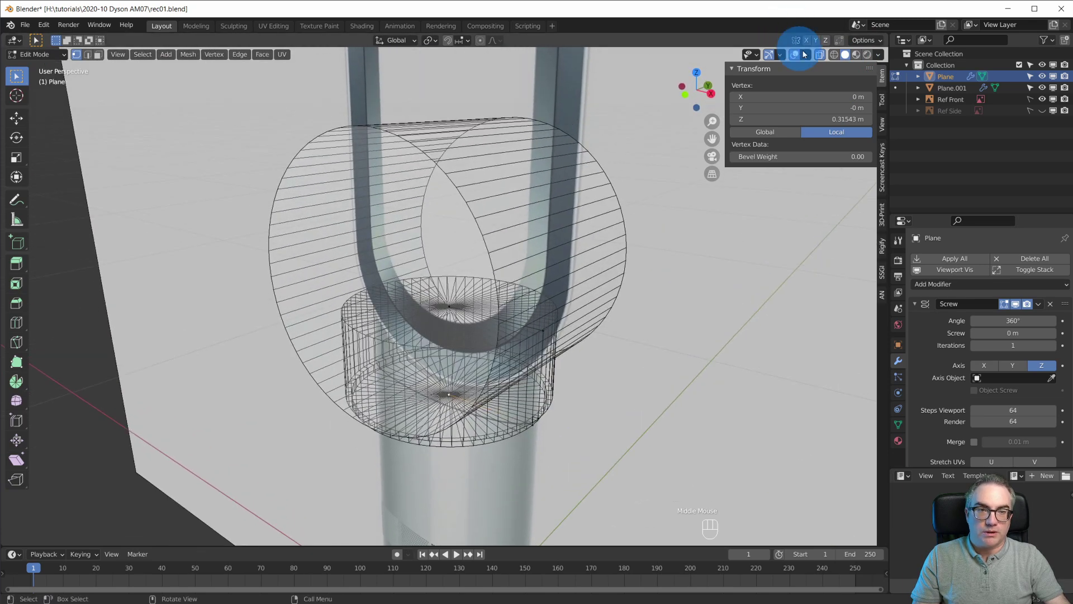
click(820, 54)
mouse_move(616, 327)
middle_down()
mouse_move(584, 312)
mouse_move(615, 311)
mouse_move(604, 327)
middle_up()
click(586, 395)
key(Tab)
Subtract the thick disc from the revolved body section with a Boolean difference, keeping the body as the active object
click(520, 384)
click(527, 377)
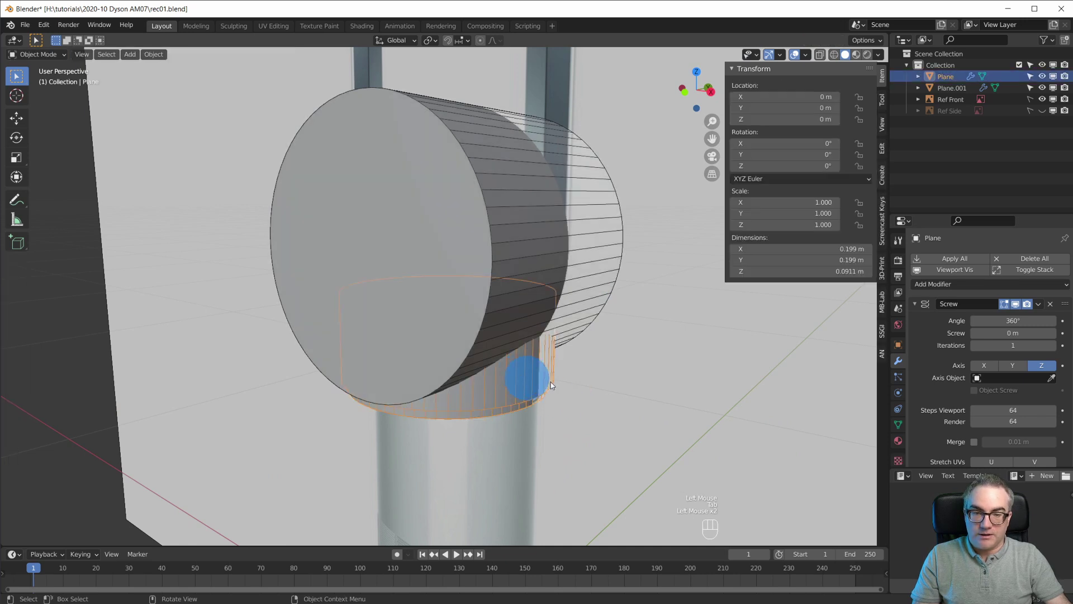
shift+click(605, 205)
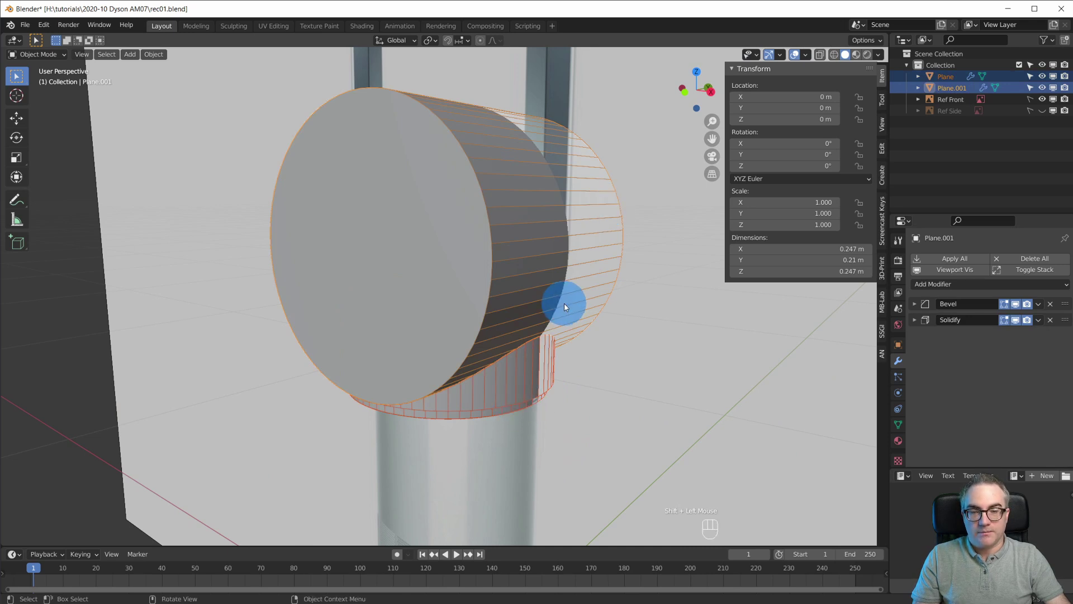
click(617, 293)
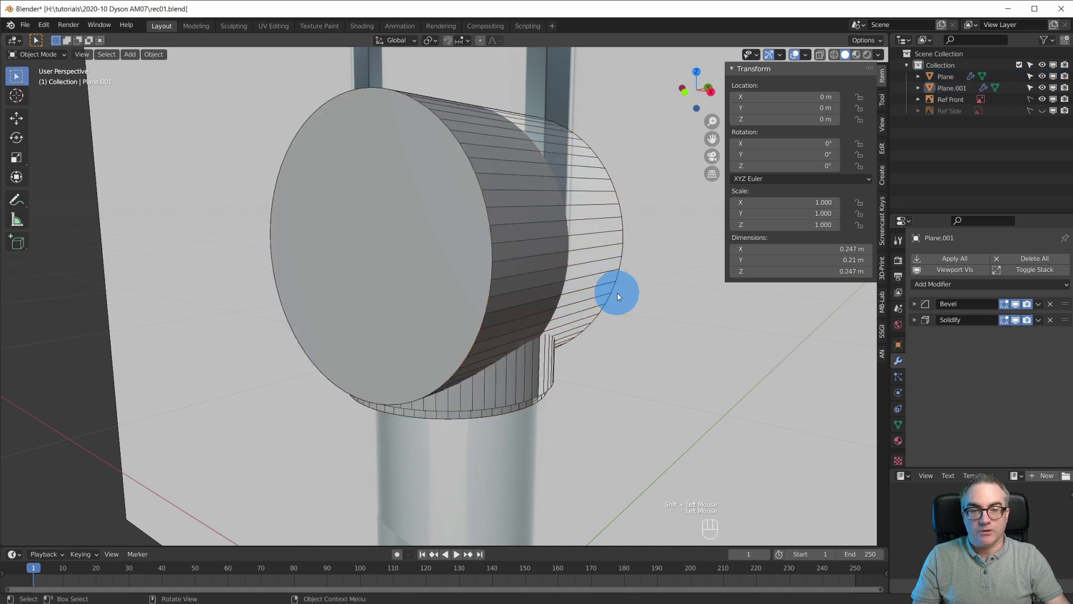
click(601, 224)
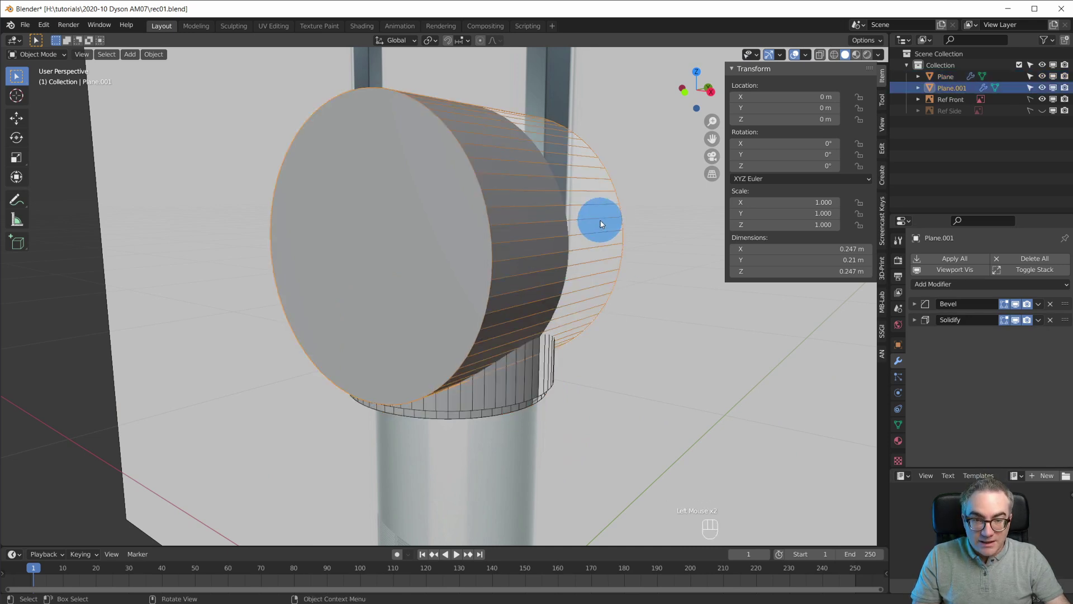
shift+click(531, 391)
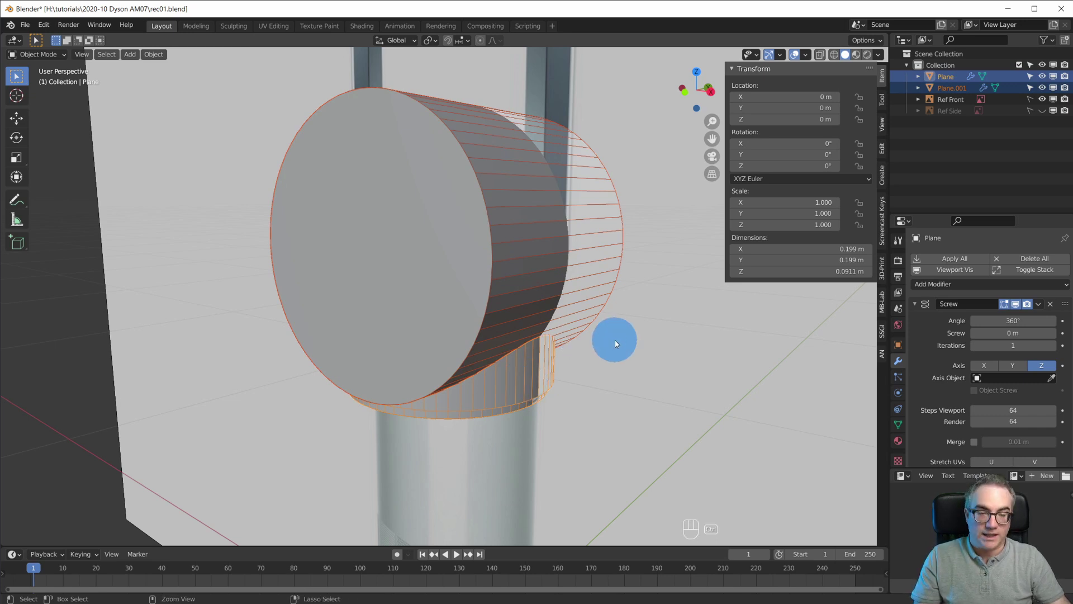
key(ctrl+KP_Subtract)
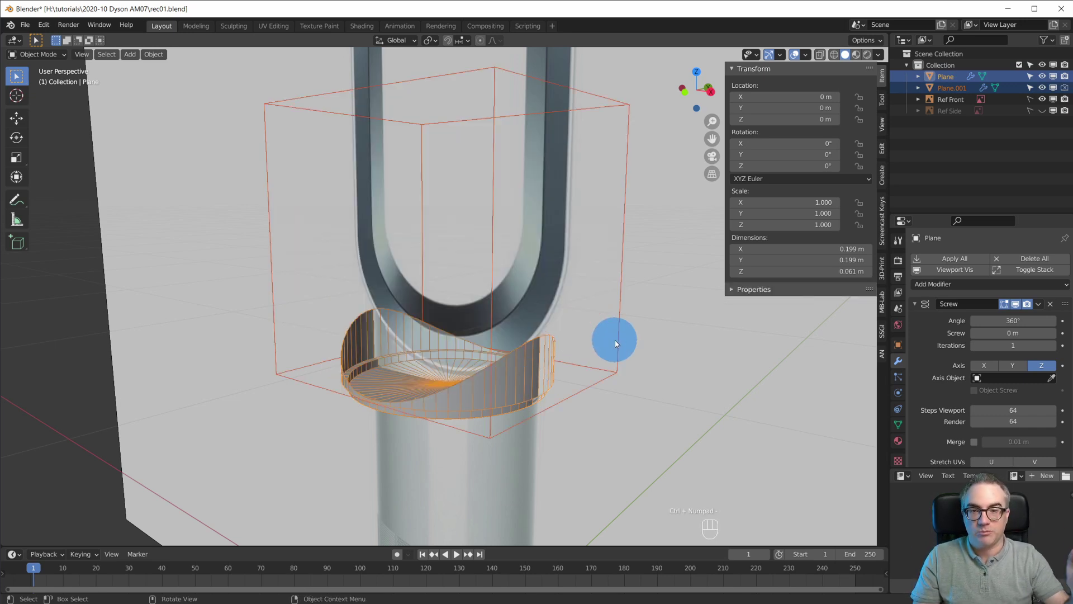
Check the curved cut against the front reference and open only the revolved body section in Edit Mode
scroll(559, 315, up, 2)
mouse_move(568, 323)
middle_down()
mouse_move(607, 329)
mouse_move(642, 304)
mouse_move(671, 318)
mouse_move(693, 311)
mouse_move(588, 319)
mouse_move(605, 306)
mouse_move(627, 316)
mouse_move(558, 327)
middle_up()
key(KP_1)
scroll(599, 314, down, 2)
scroll(557, 326, up, 4)
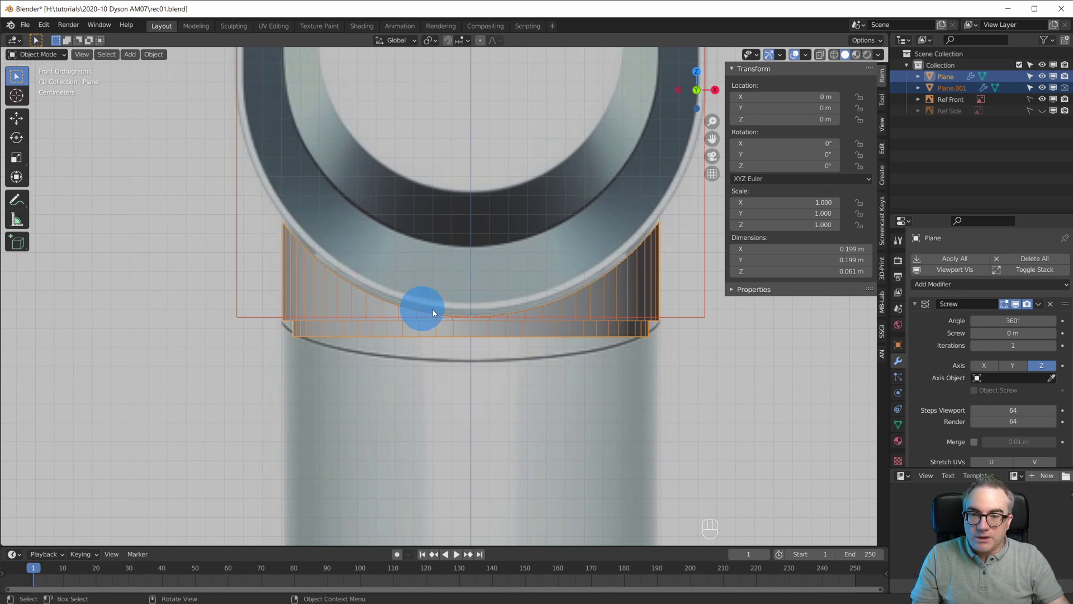
key(Tab)
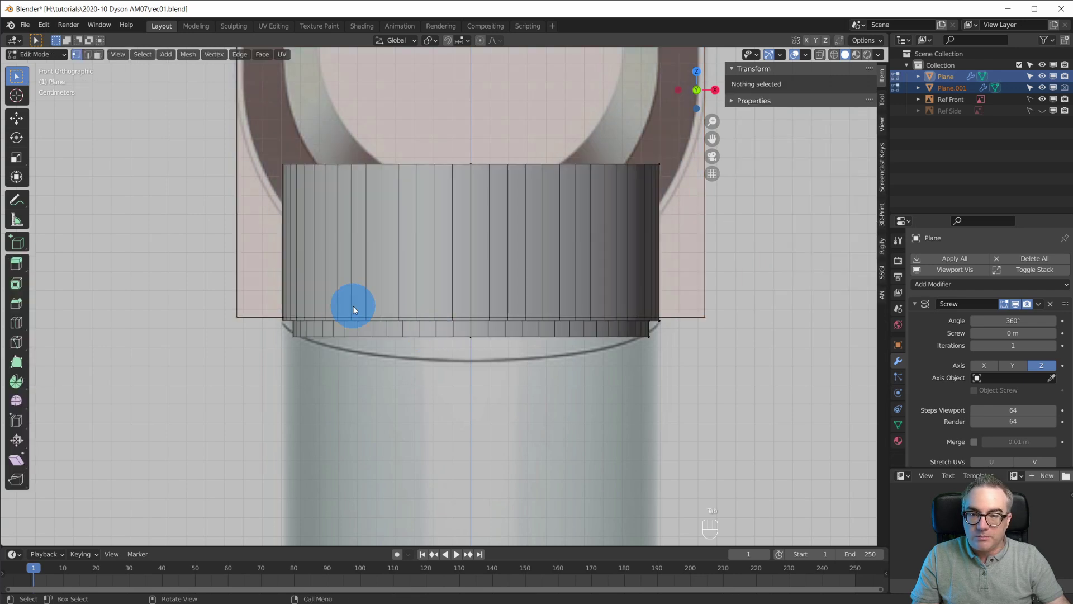
key(Tab)
click(352, 302)
key(Tab)
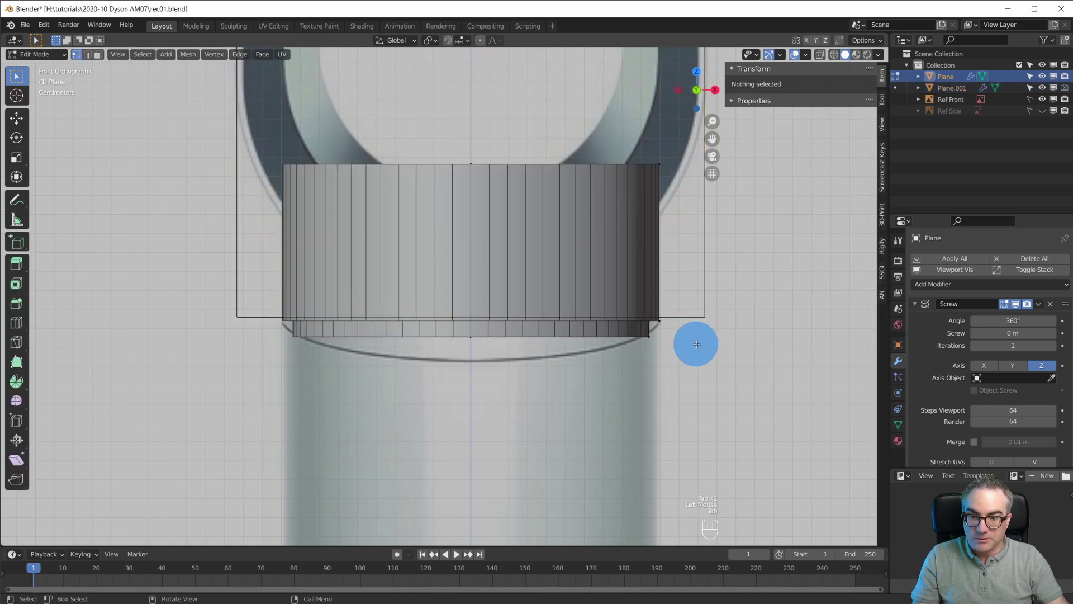
Select the lower rim vertices of the body section's profile and move them down about 0.006 m along Z
key(b)
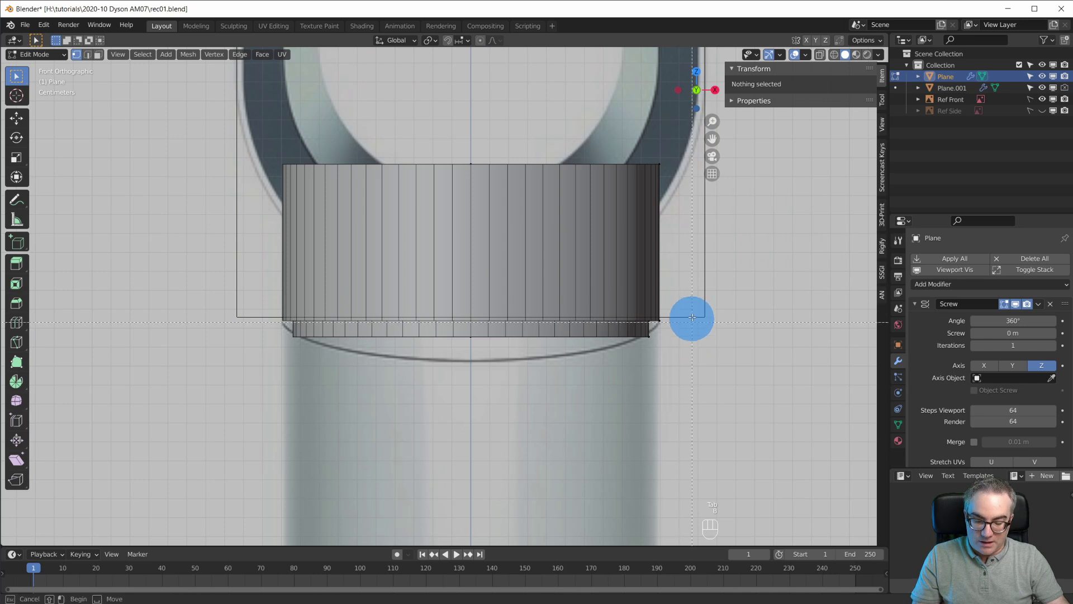
drag(699, 302, 415, 403)
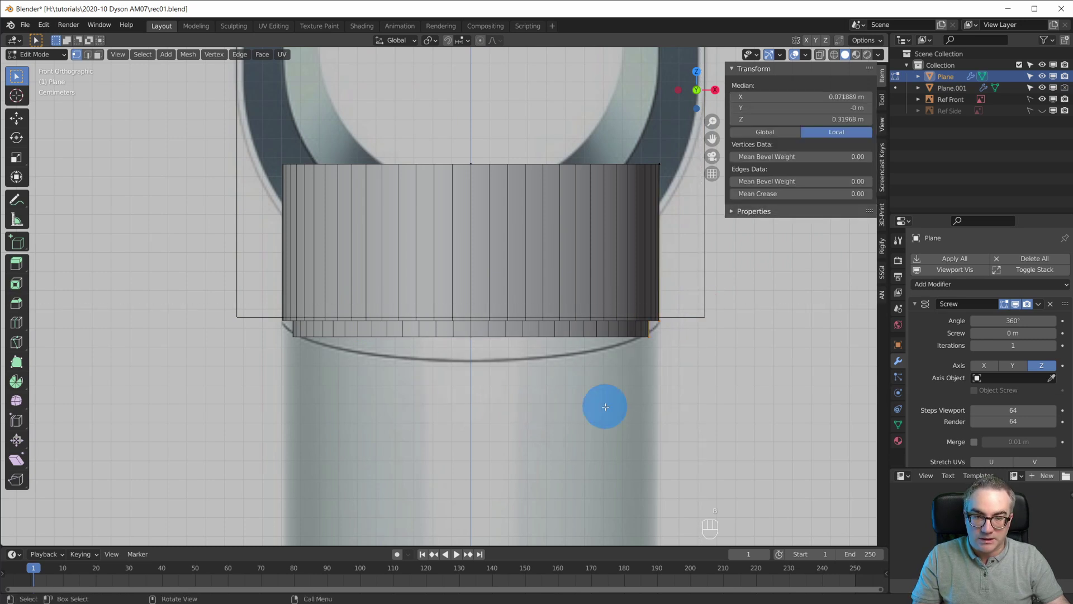
key(alt+a)
key(b)
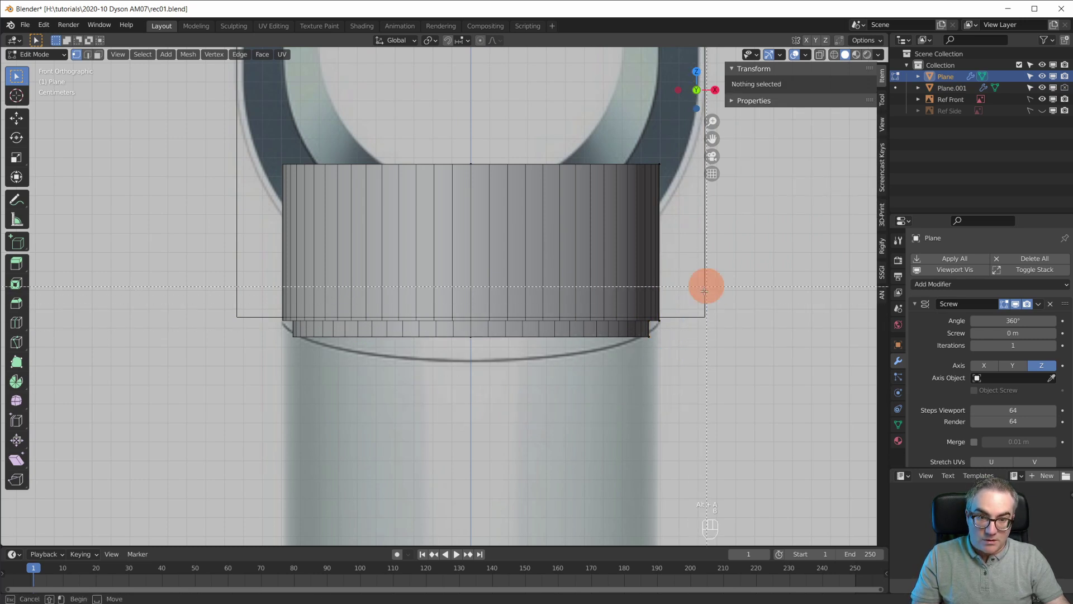
drag(706, 286, 442, 386)
key(g)
key(z)
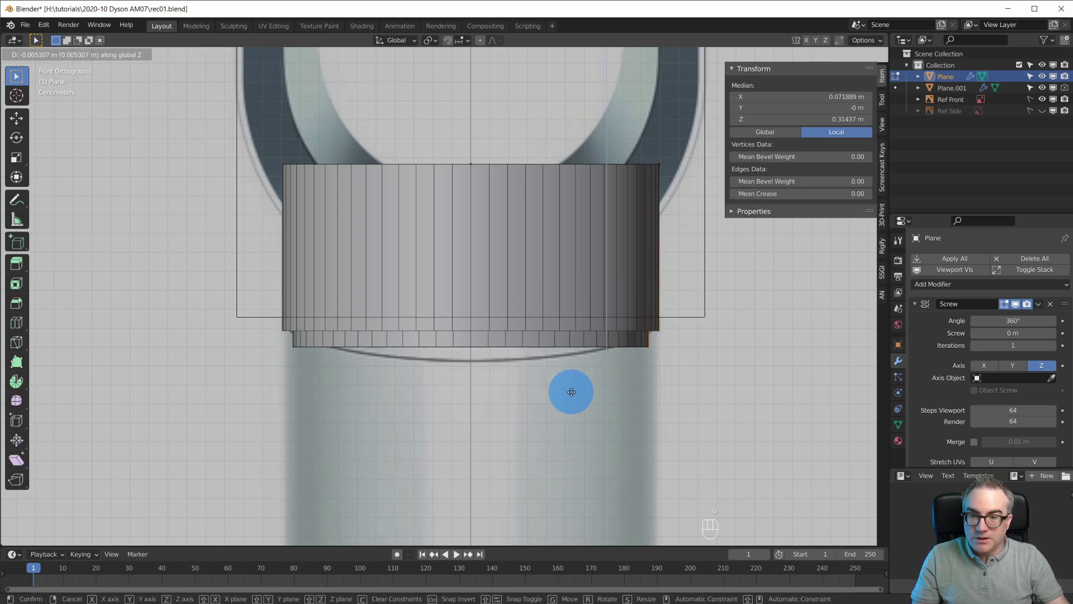
click(572, 392)
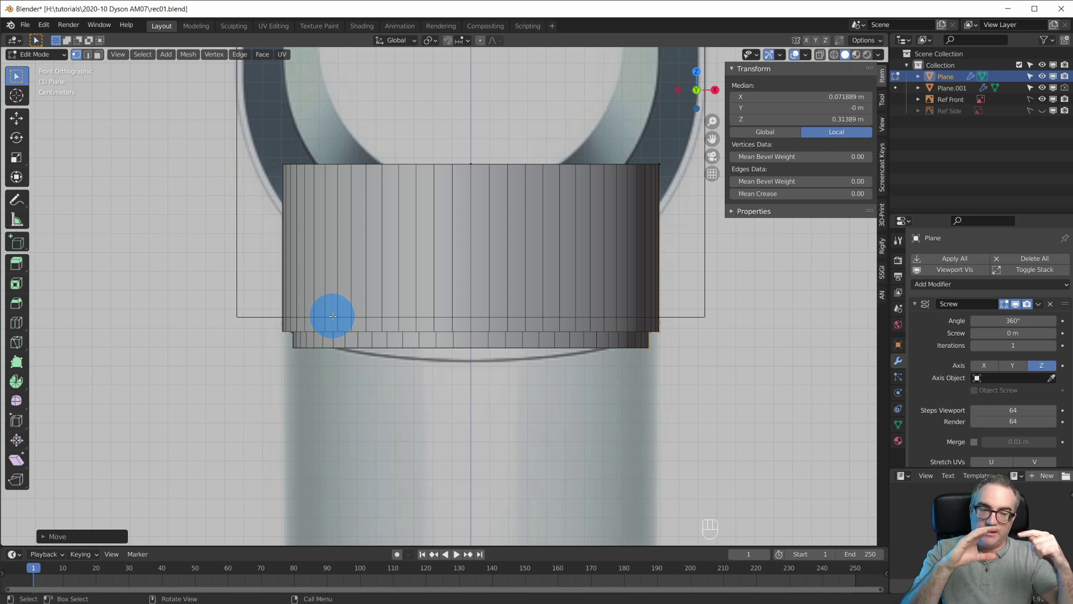
Examine the front reference from the loop's top to the base and back to the body section's lower rim
scroll(501, 150, down, 7)
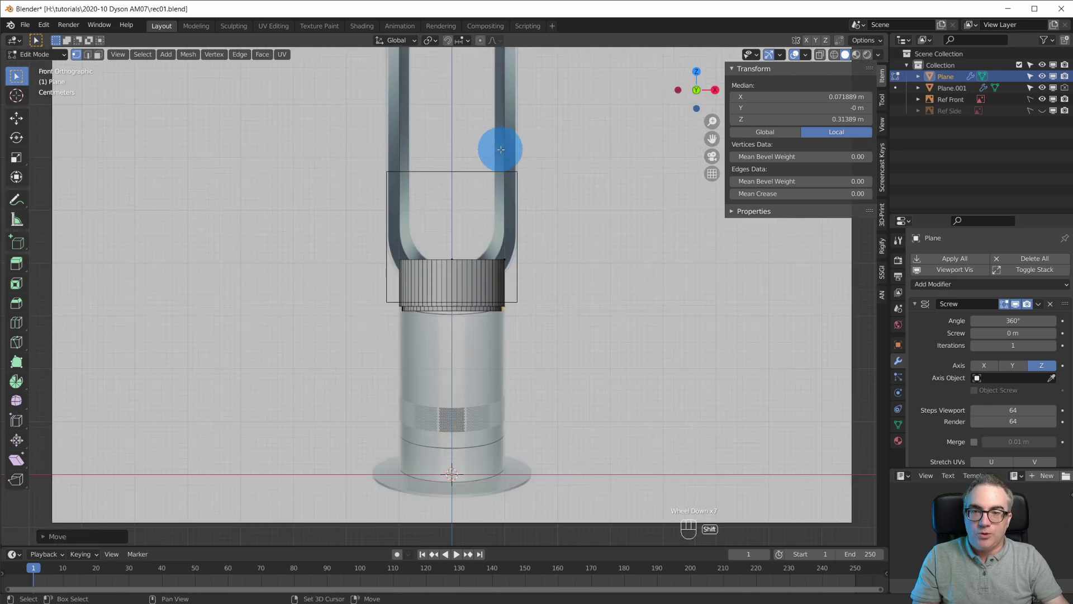
shift+middle_drag(501, 149, 492, 364)
shift+scroll(486, 395, down, 1)
scroll(486, 447, up, 1)
scroll(487, 472, down, 2)
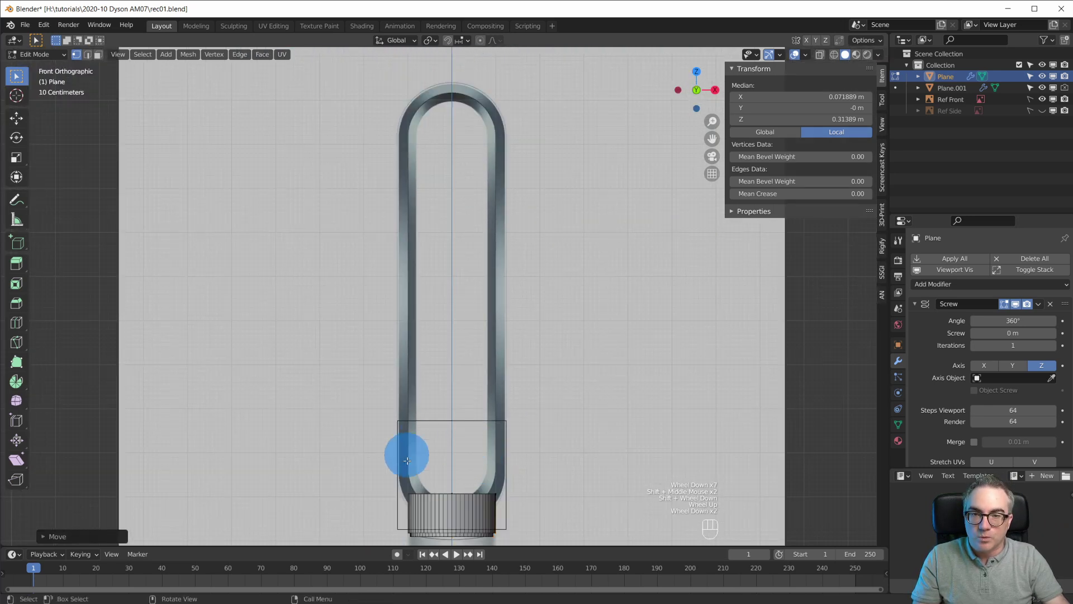
shift+middle_drag(501, 493, 493, 218)
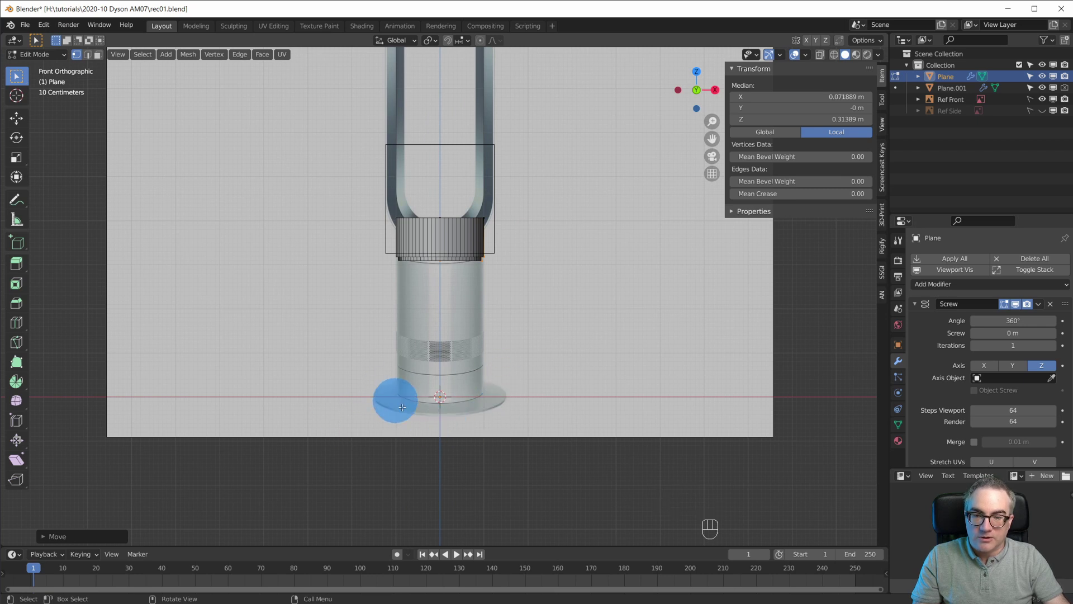
scroll(452, 374, up, 3)
shift+middle_drag(452, 190, 479, 276)
scroll(462, 311, up, 5)
shift+middle_drag(463, 311, 467, 347)
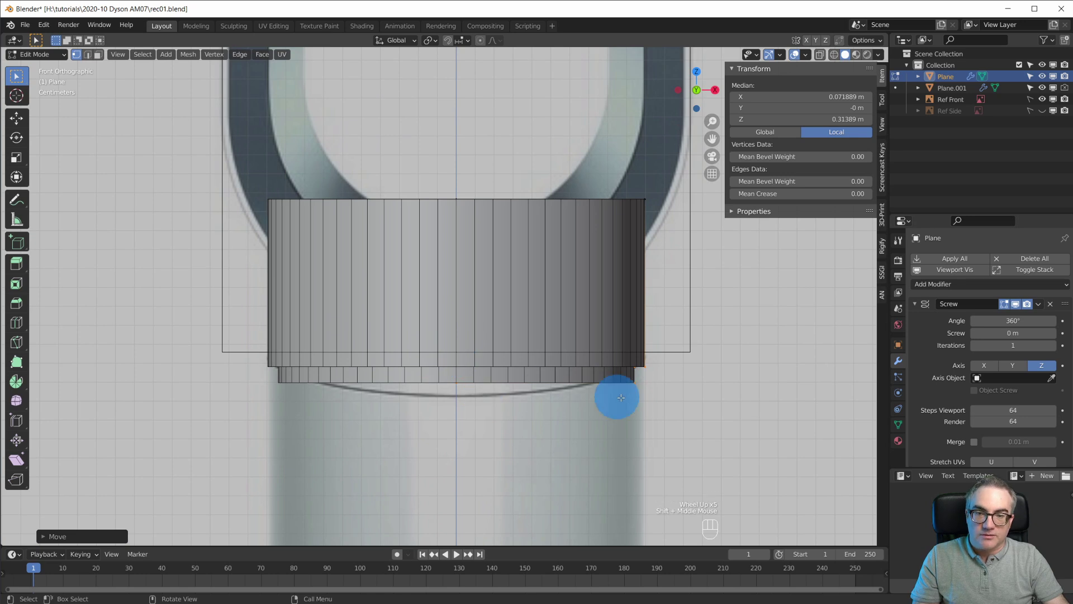
Lower the selected rim vertices by about another 0.002 m along Z and return to Object Mode
key(g)
right_click(678, 402)
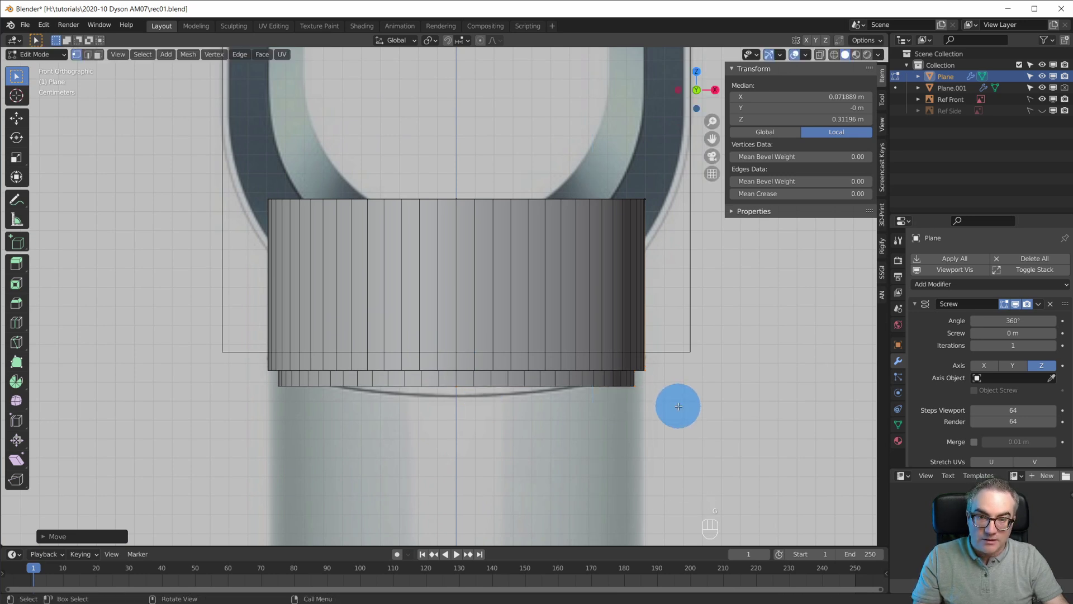
key(Tab)
Select the boolean cutter object surrounding the loop's bottom
middle_drag(673, 421, 596, 389)
scroll(674, 405, down, 4)
click(401, 77)
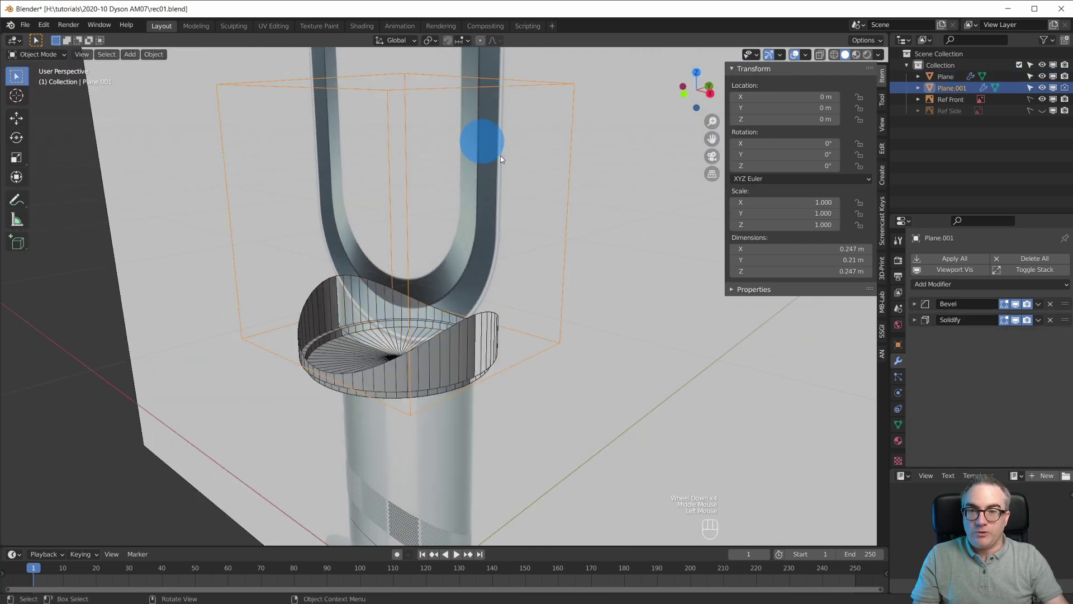
Select the body section and inspect its open interior along with the settings of its Boolean difference modifier
key(Tab)
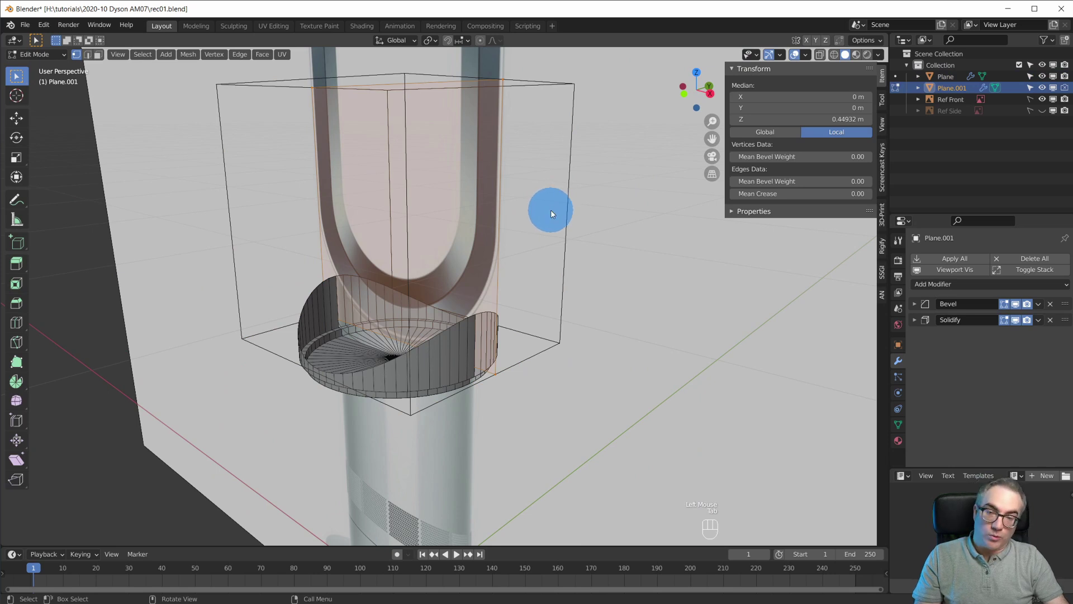
key(Tab)
middle_drag(551, 210, 485, 304)
scroll(509, 296, up, 3)
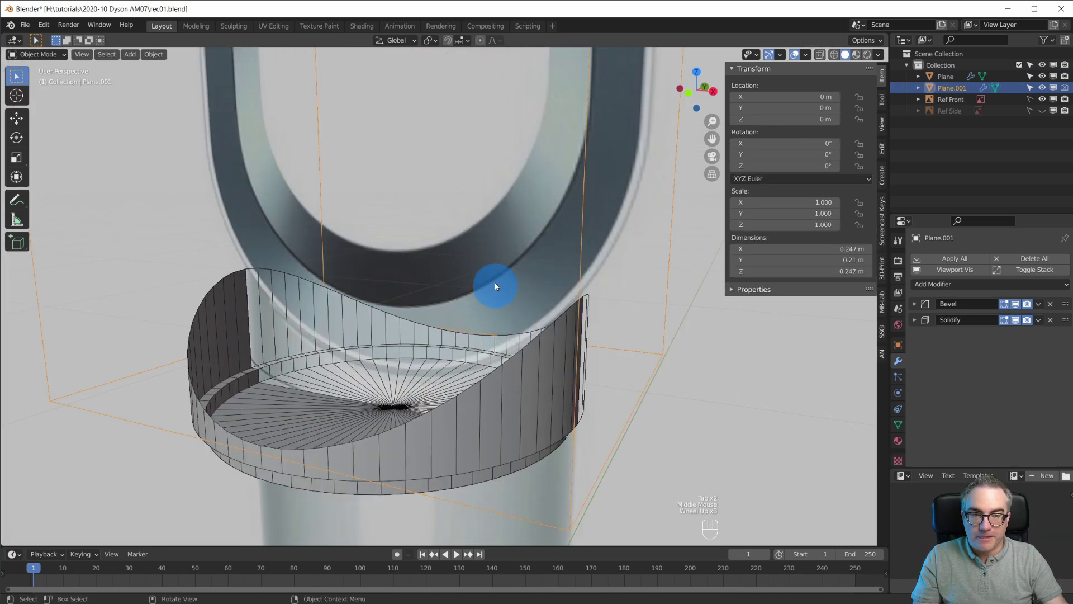
click(469, 445)
middle_drag(565, 461, 592, 441)
key(ctrl+minus)
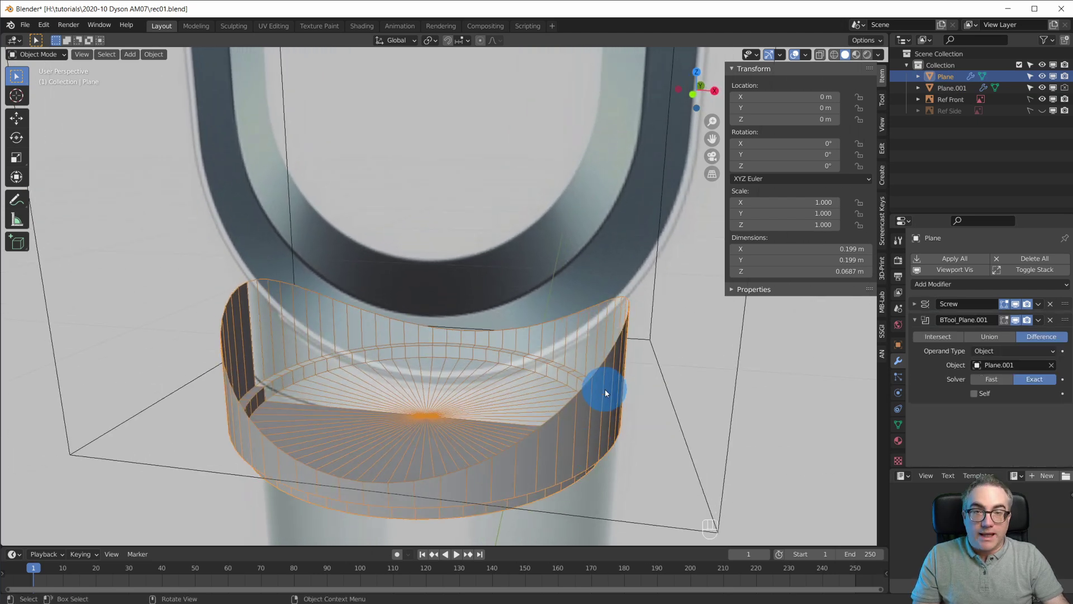
mouse_move(569, 347)
middle_down()
mouse_move(578, 372)
mouse_move(635, 359)
mouse_move(586, 347)
mouse_move(576, 373)
mouse_move(554, 363)
mouse_move(547, 383)
mouse_move(565, 318)
mouse_move(565, 368)
middle_up()
scroll(565, 368, up, 2)
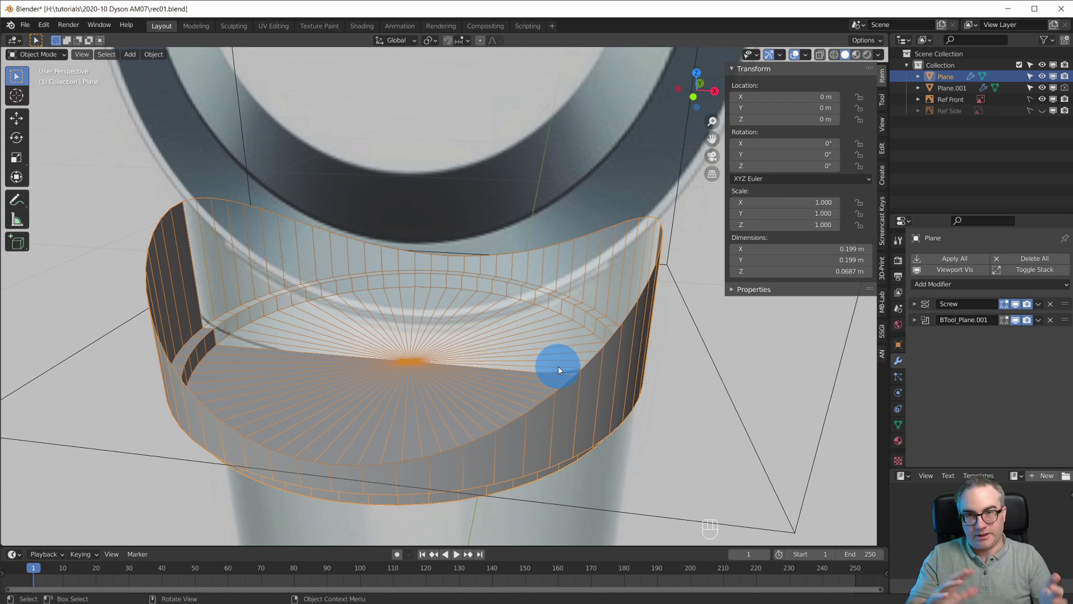
Enter Edit Mode on the body section with wireframe shading and show its fully selected profile in front orthographic view
key(Tab)
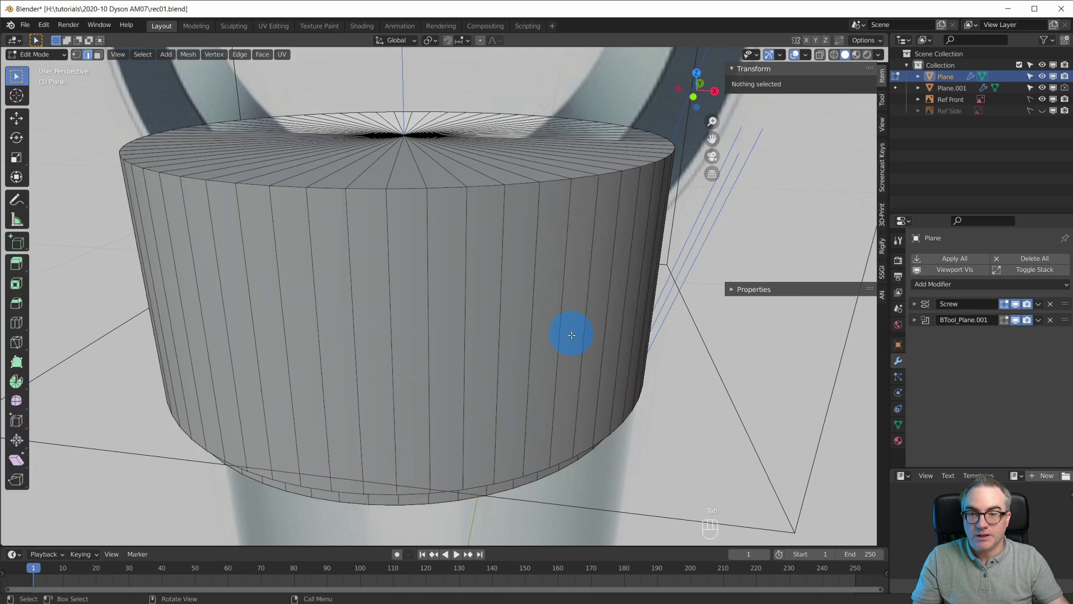
middle_drag(568, 354, 748, 205)
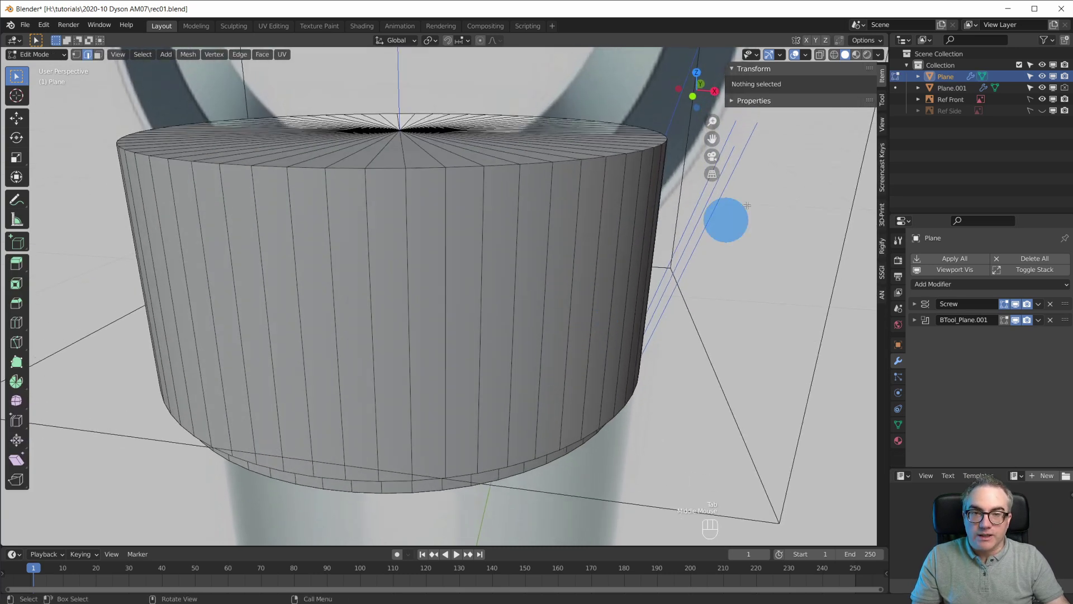
click(834, 54)
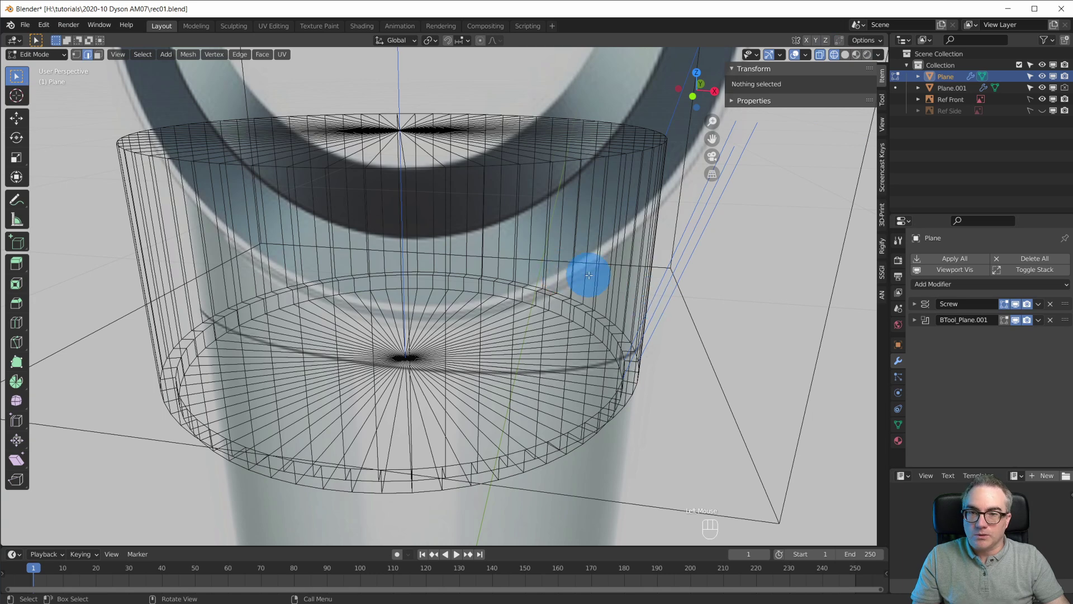
key(a)
middle_drag(615, 300, 589, 311)
key(KP_1)
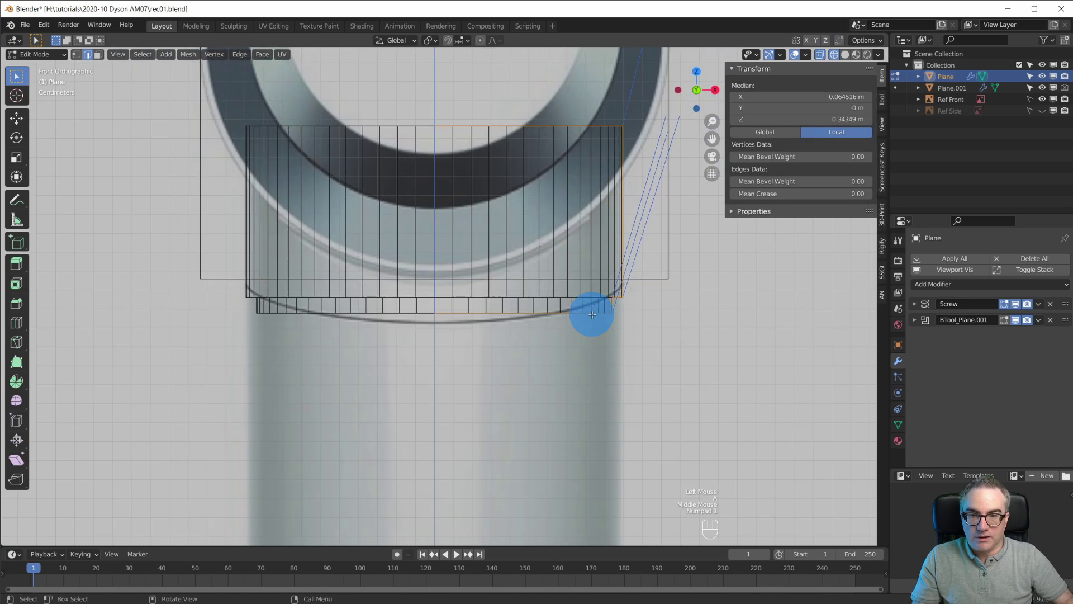
scroll(592, 314, up, 3)
shift+middle_drag(714, 223, 587, 359)
scroll(559, 313, down, 1)
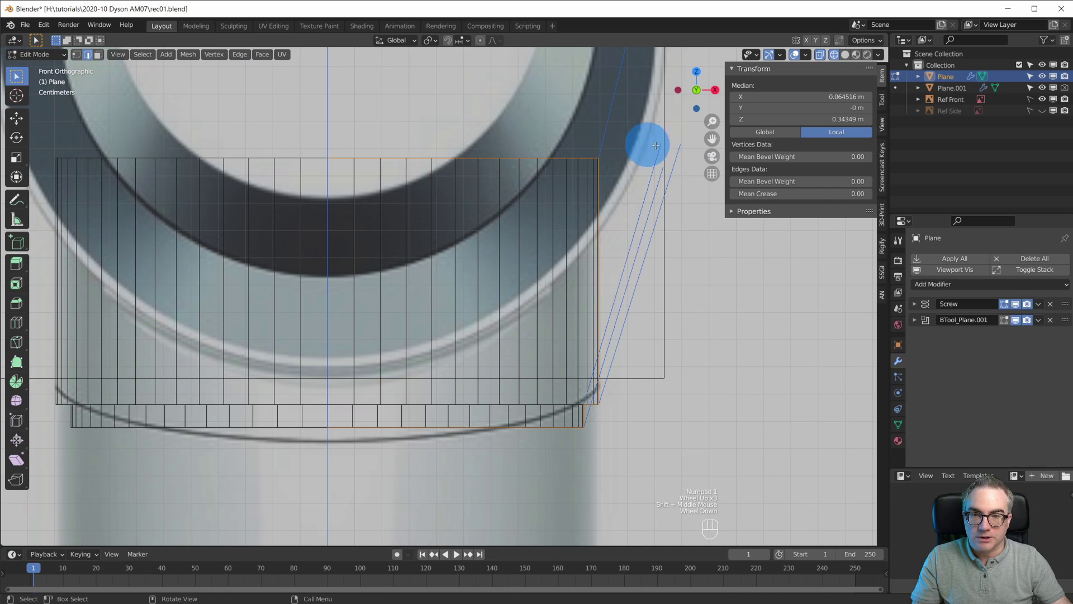
Select the profile's upper and lower centre-axis vertices and connect them with an edge to close the outline
key(1)
click(327, 159)
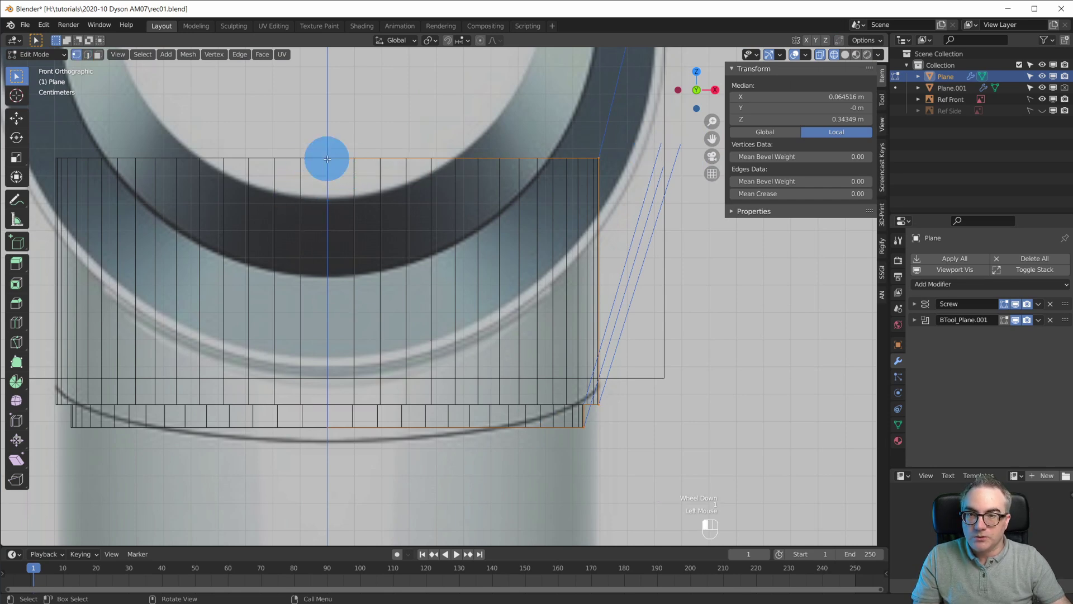
shift+click(322, 430)
middle_drag(324, 433, 582, 242)
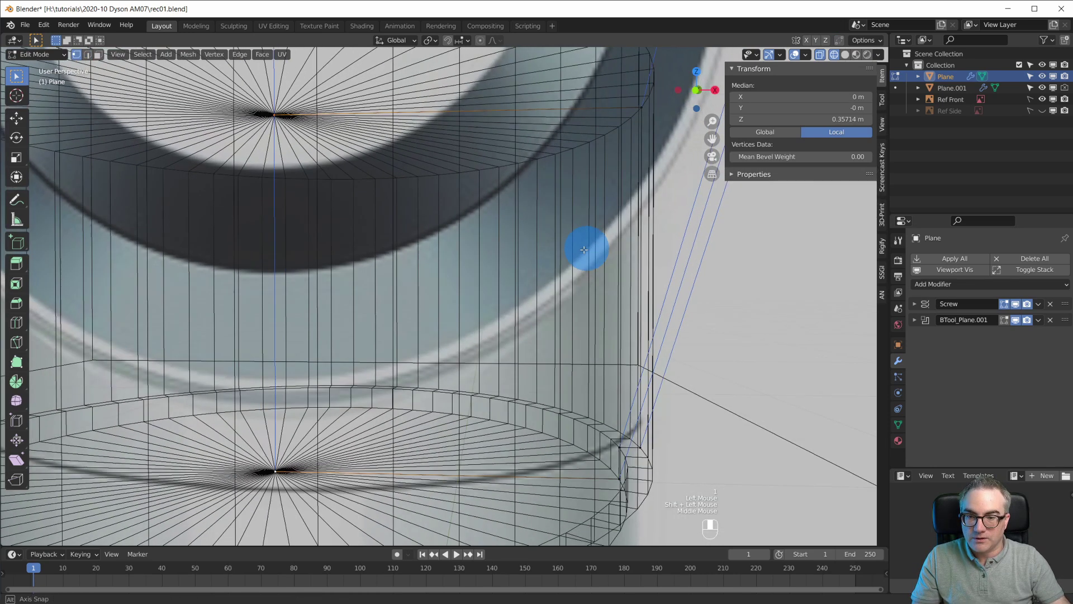
scroll(537, 274, down, 2)
scroll(479, 311, up, 1)
shift+middle_drag(412, 350, 522, 318)
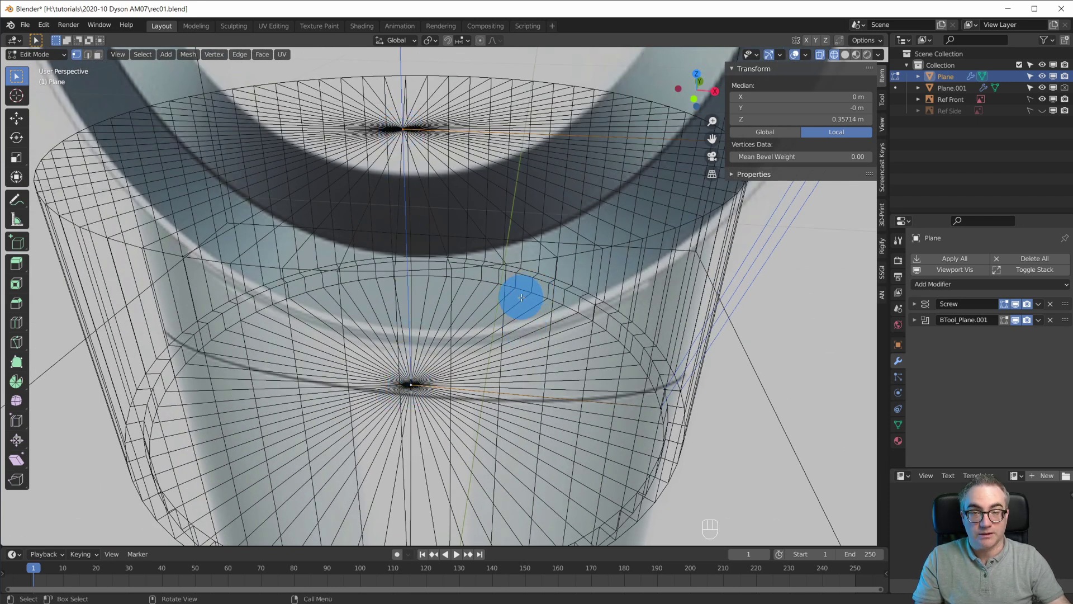
key(f)
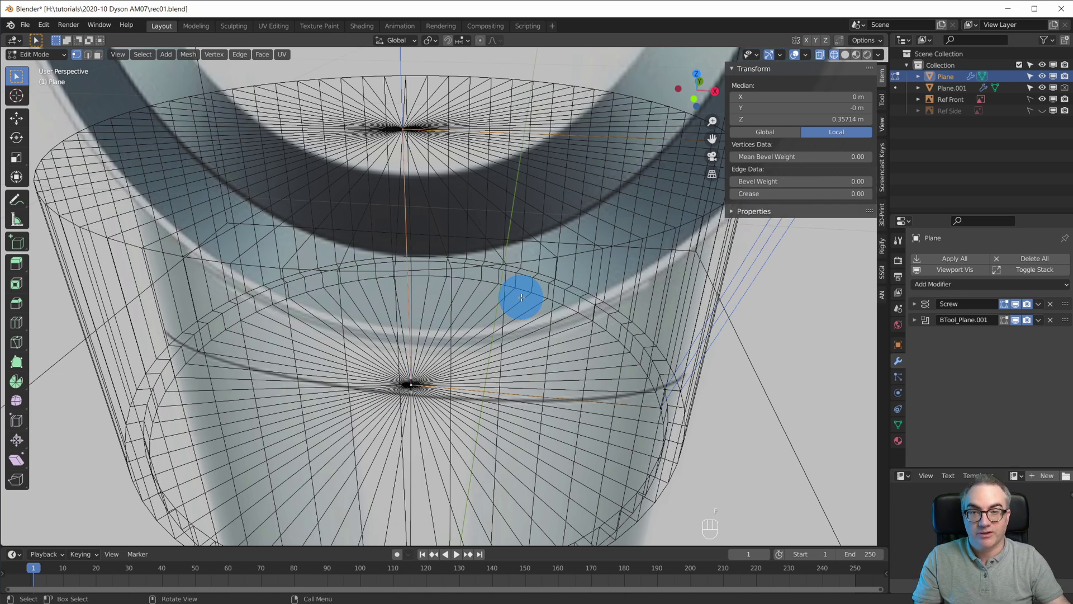
Return to Object Mode with solid shading and apply Shade Smooth to the body section
scroll(505, 294, down, 3)
mouse_move(503, 292)
middle_down()
mouse_move(542, 302)
mouse_move(532, 285)
mouse_move(581, 286)
mouse_move(575, 311)
mouse_move(539, 328)
mouse_move(549, 343)
mouse_move(581, 313)
mouse_move(596, 360)
mouse_move(630, 360)
middle_up()
key(Tab)
click(845, 54)
scroll(566, 378, up, 3)
mouse_move(566, 377)
middle_down()
mouse_move(578, 310)
mouse_move(565, 377)
middle_up()
scroll(565, 377, down, 3)
scroll(565, 377, up, 2)
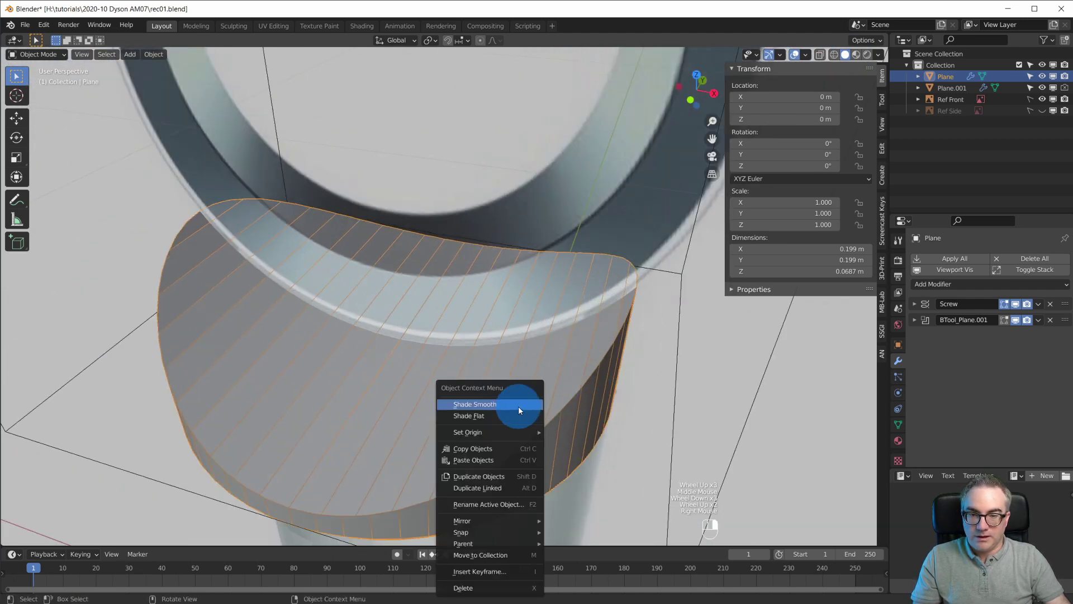
click(518, 406)
middle_drag(622, 408, 622, 384)
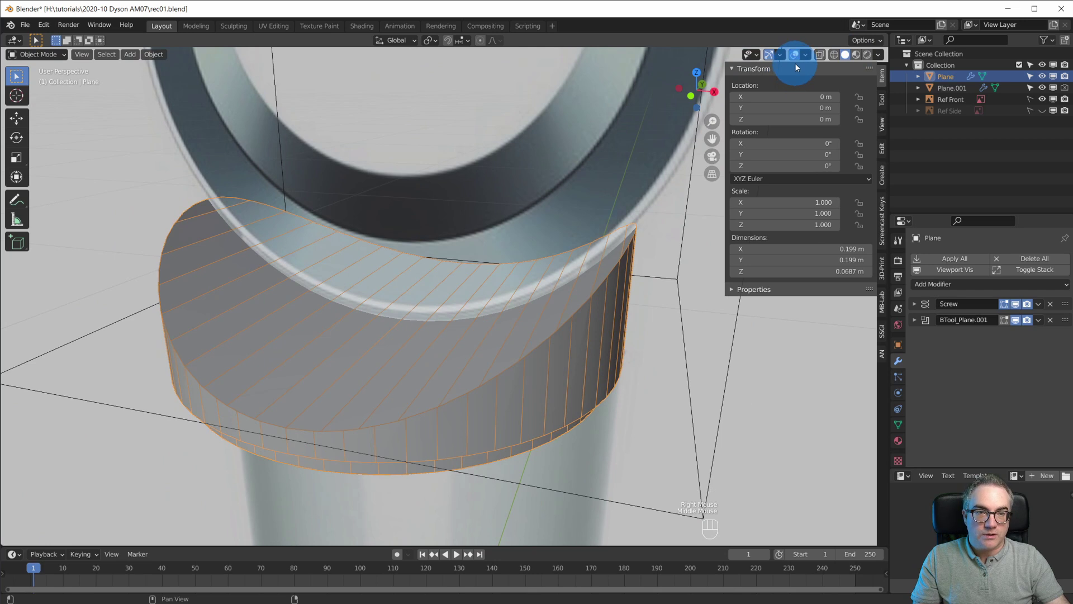
Turn off the wireframe overlay in the 3D viewport
click(810, 54)
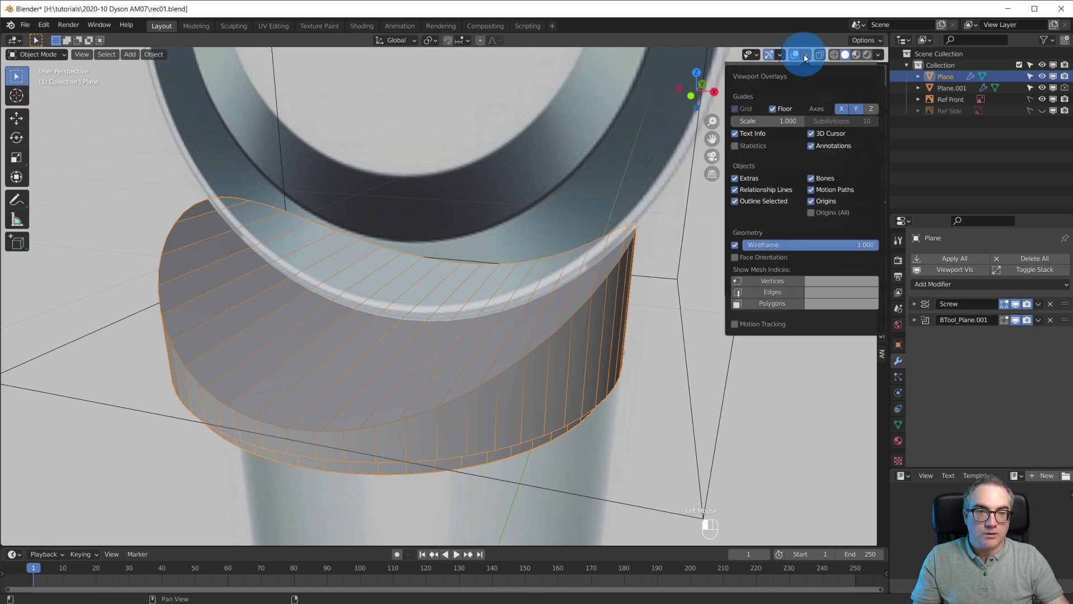
click(736, 245)
middle_drag(582, 305, 536, 328)
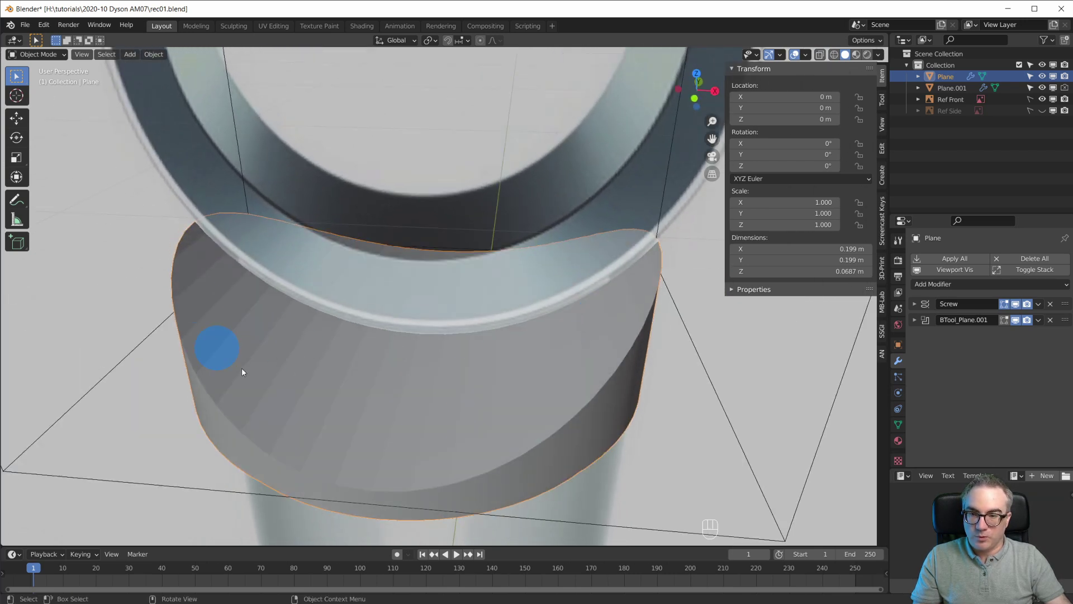
Check the body section's Auto Smooth setting and enable Calculate Order for the normals in its Screw modifier
click(899, 425)
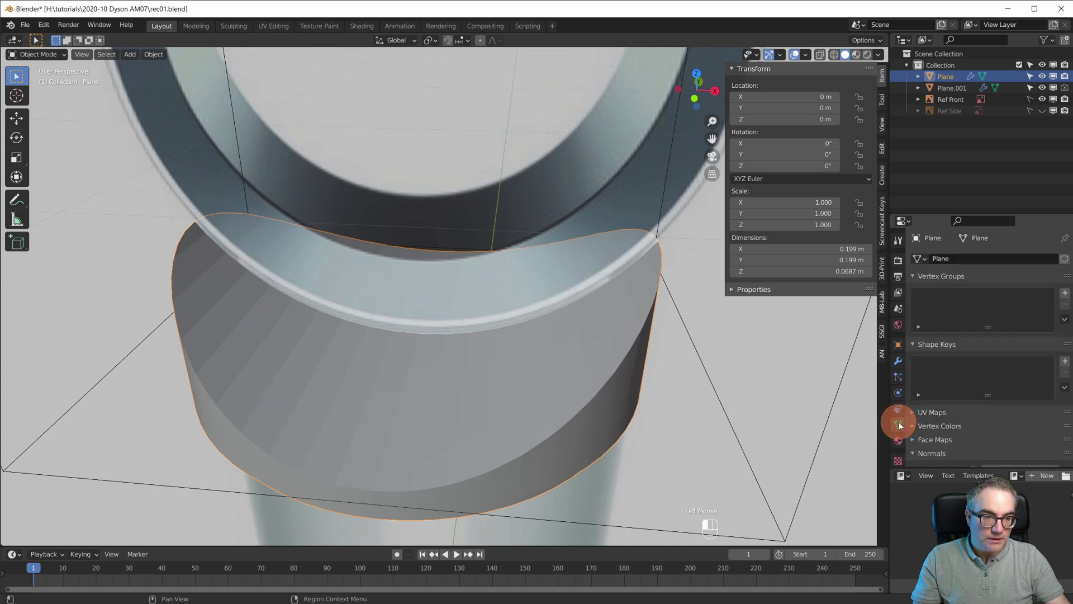
scroll(955, 432, down, 6)
scroll(951, 391, up, 4)
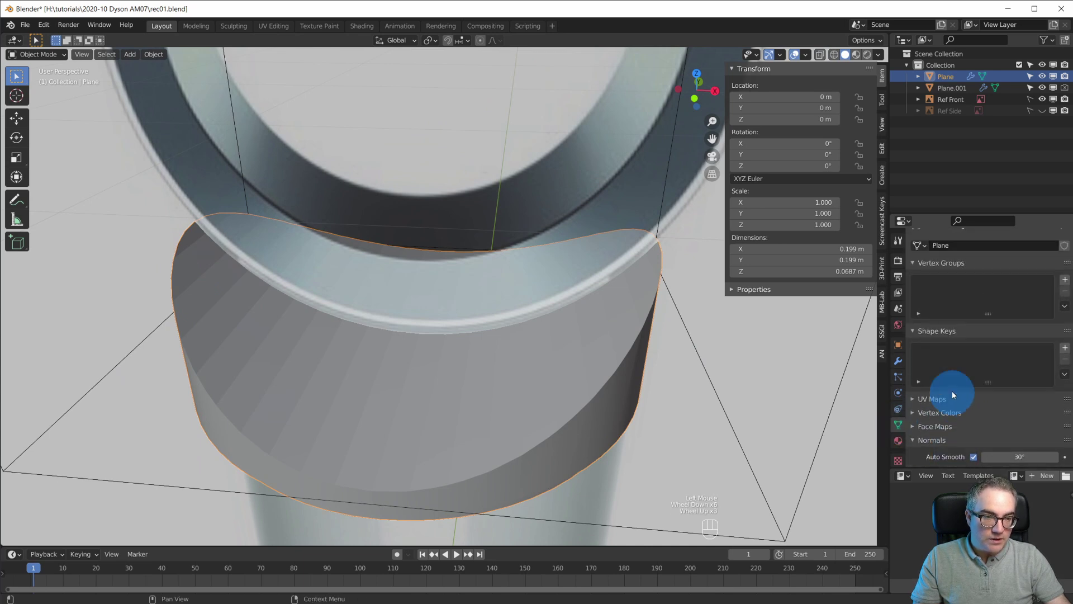
click(898, 361)
click(915, 304)
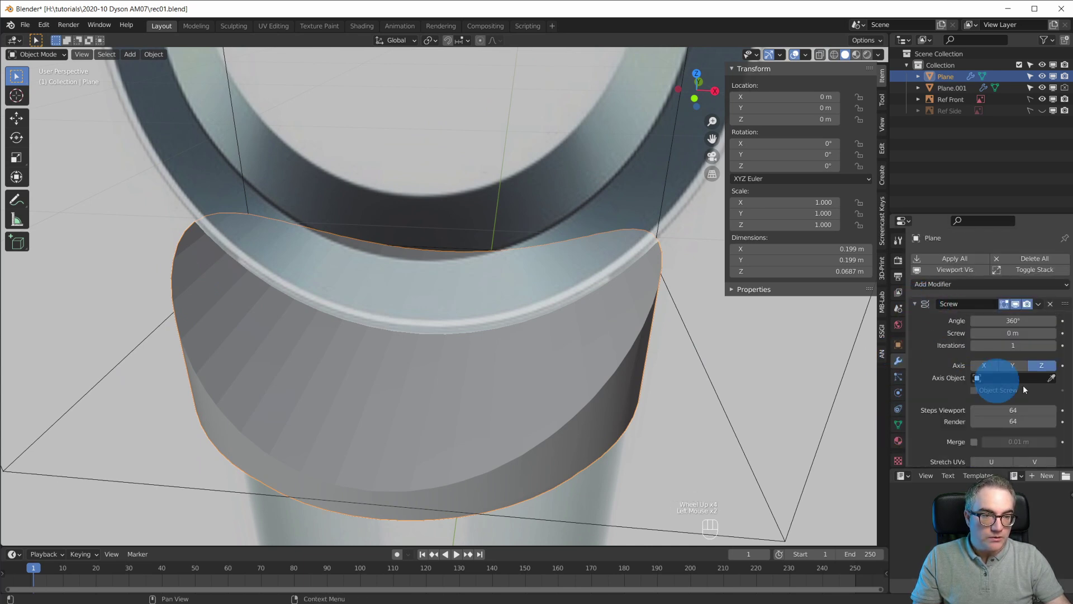
scroll(1023, 391, down, 6)
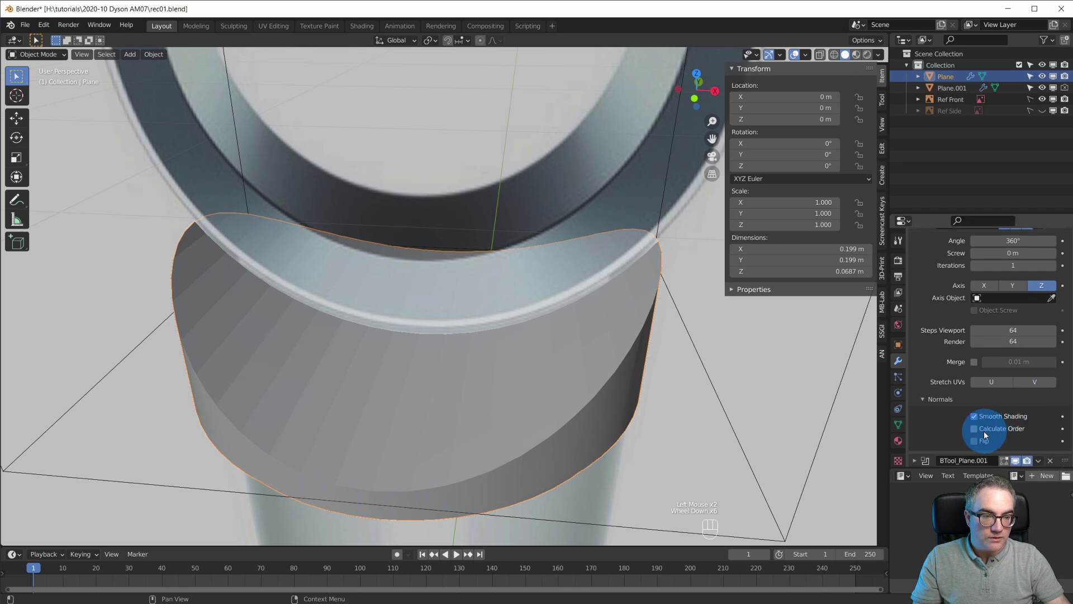
click(976, 432)
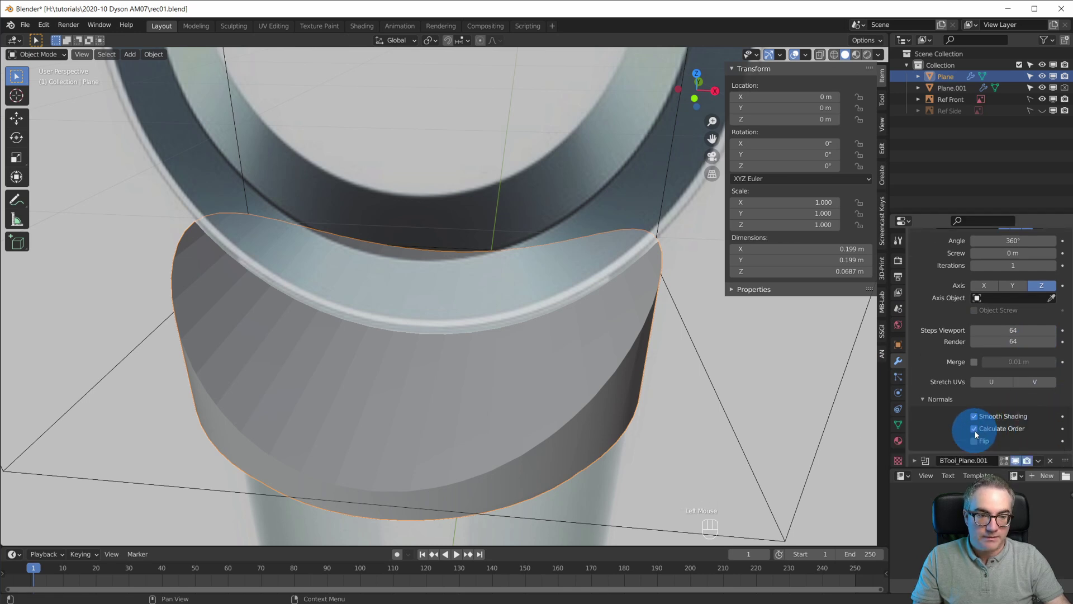
scroll(538, 388, down, 3)
scroll(537, 387, up, 2)
middle_drag(538, 388, 276, 223)
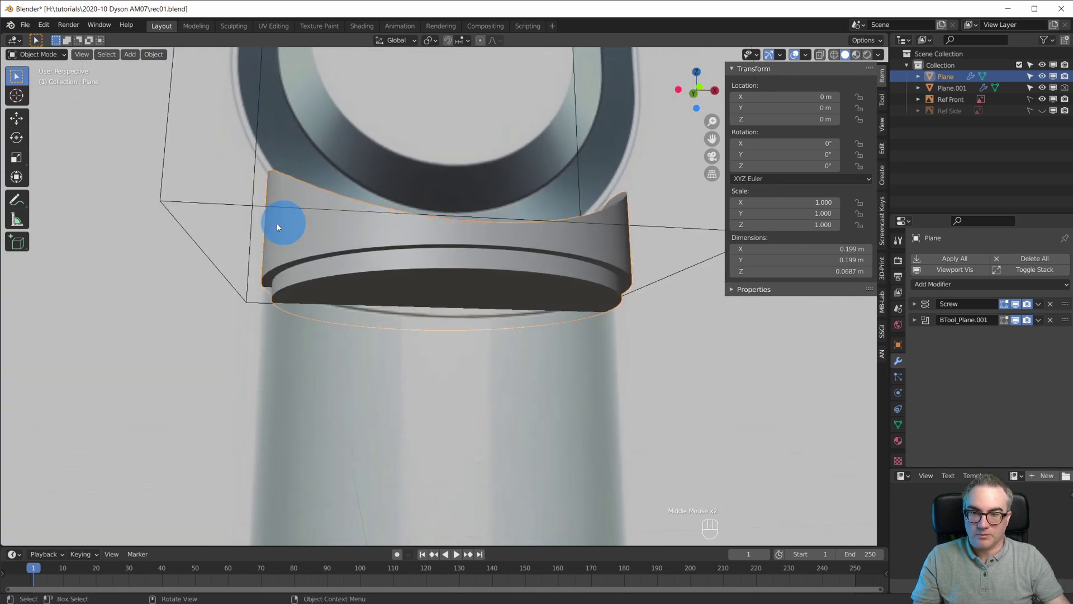
middle_drag(471, 240, 485, 332)
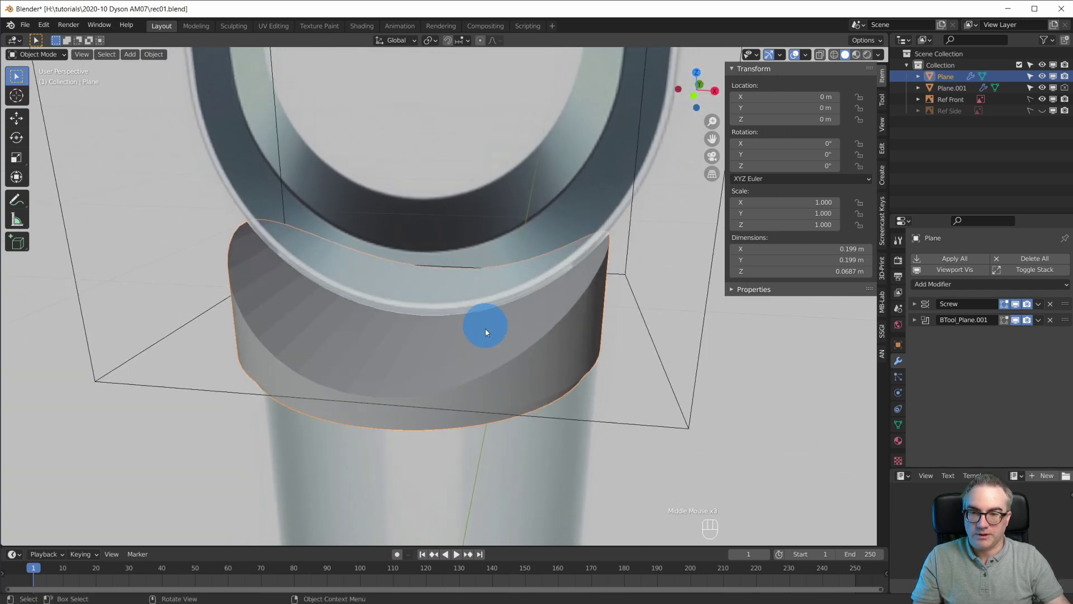
Select the boolean cutter object around the loop's bottom and apply Shade Smooth to it
scroll(468, 332, down, 2)
click(594, 211)
middle_drag(604, 254, 584, 347)
scroll(598, 307, down, 2)
scroll(582, 372, up, 2)
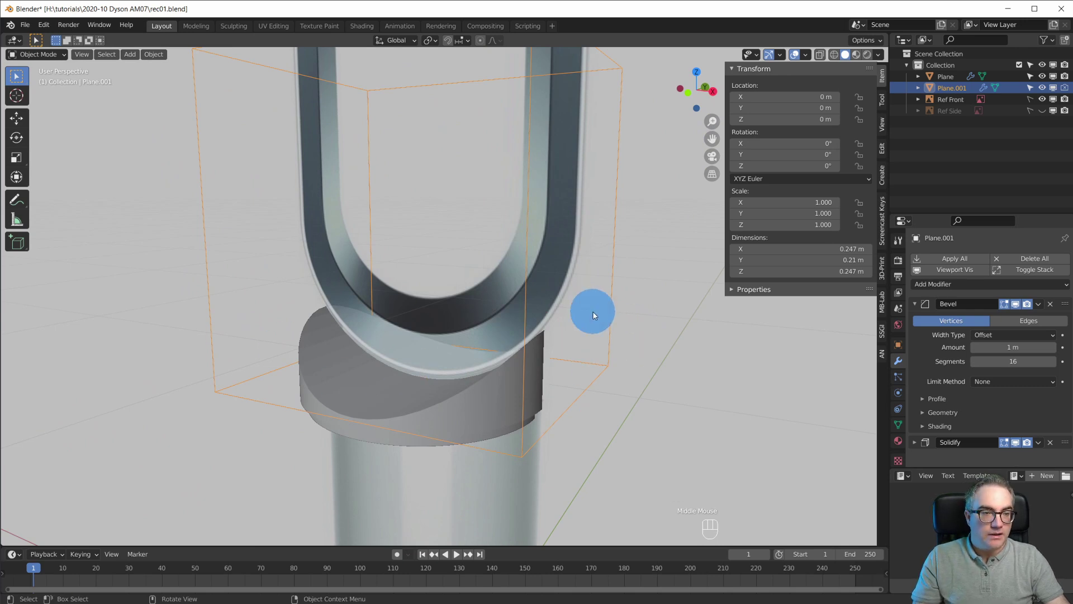
right_click(528, 344)
click(528, 345)
middle_drag(532, 382, 556, 363)
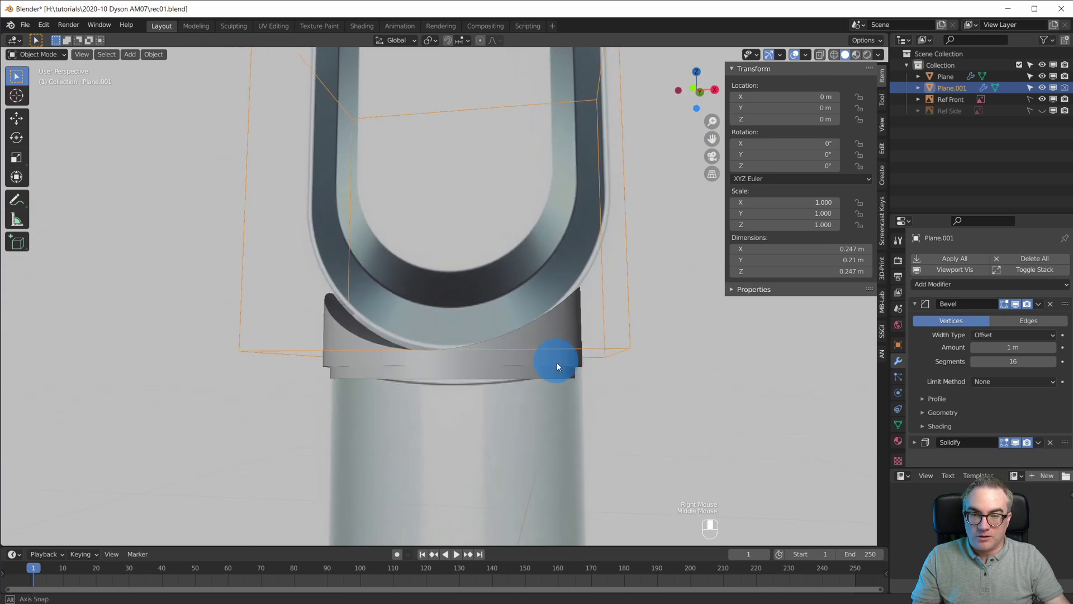
scroll(556, 400, up, 2)
scroll(556, 400, up, 1)
shift+middle_drag(555, 400, 538, 280)
scroll(555, 310, down, 4)
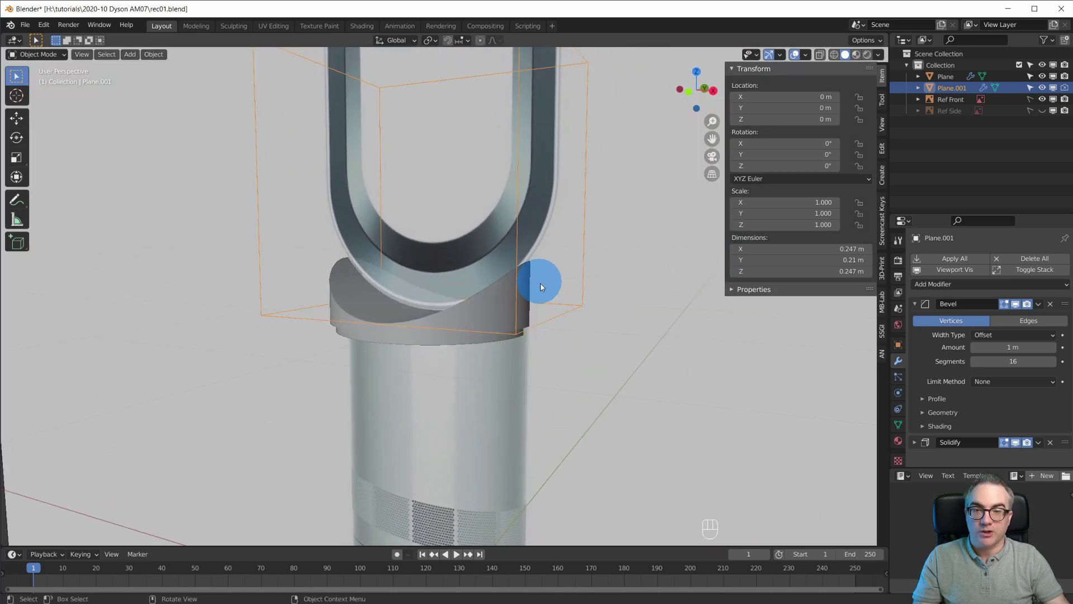
Split the 3D viewport into two side-by-side views and show the narrower one in rendered shading without its sidebar
click(887, 35)
drag(887, 35, 316, 72)
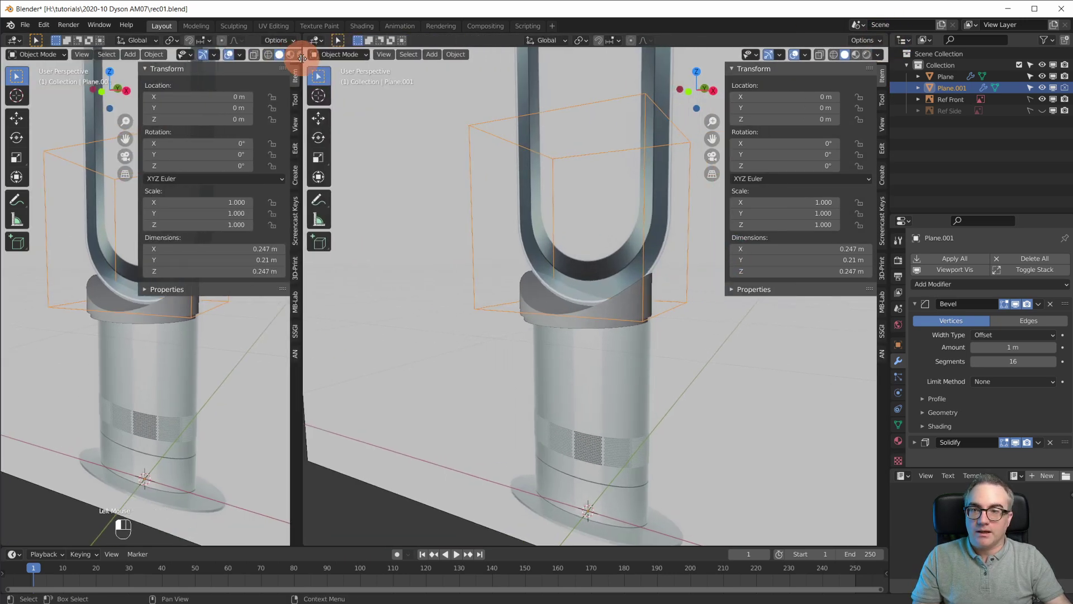
key(n)
scroll(174, 324, up, 2)
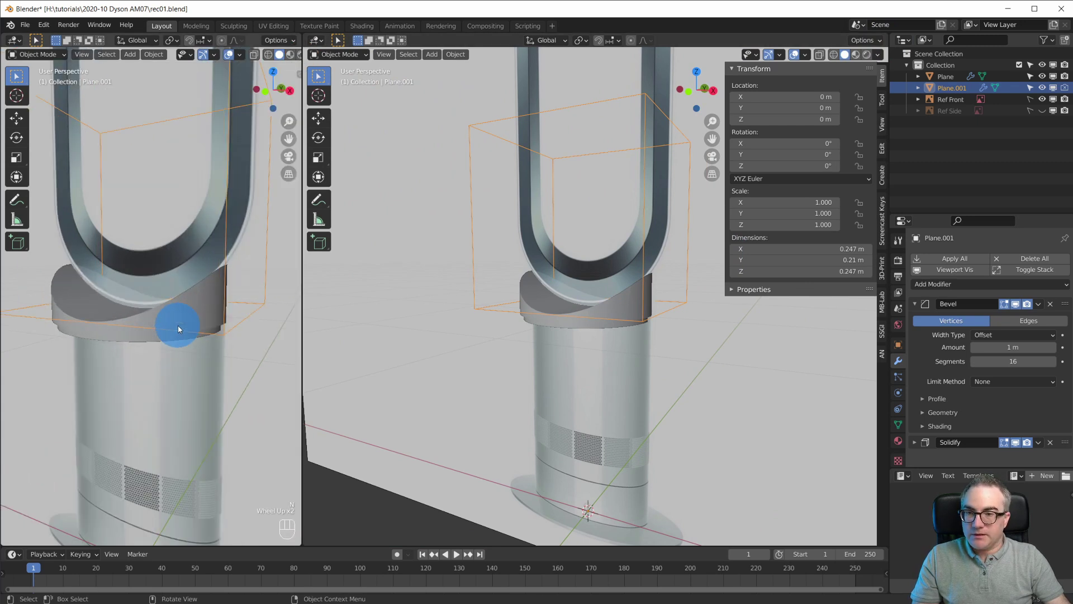
scroll(178, 325, down, 4)
drag(300, 103, 363, 69)
click(356, 55)
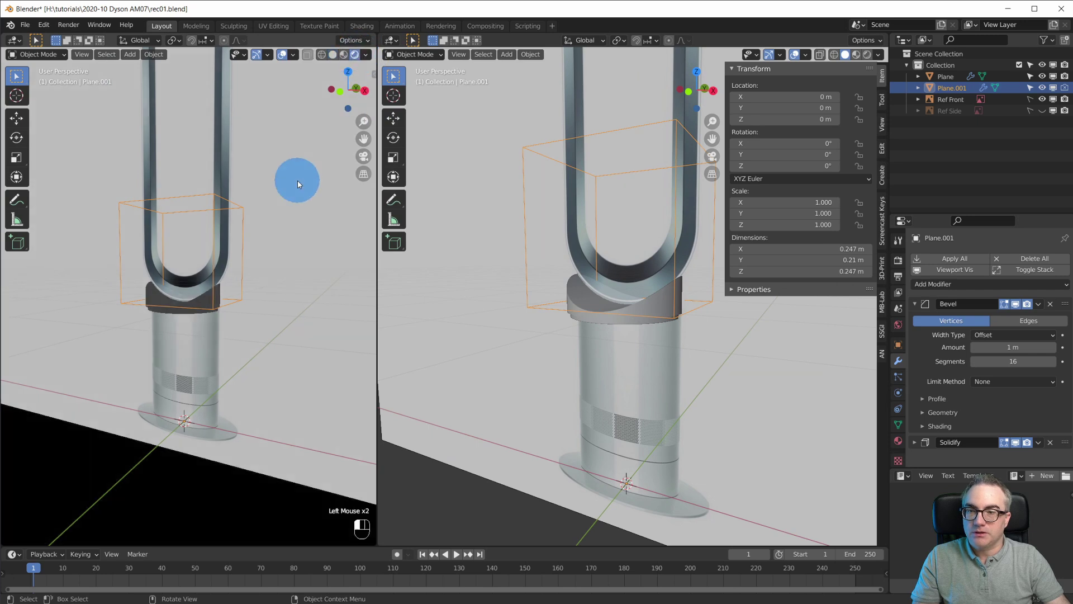
scroll(297, 180, up, 3)
Set the render engine to Cycles with GPU Compute as the device
click(897, 260)
click(990, 257)
click(985, 291)
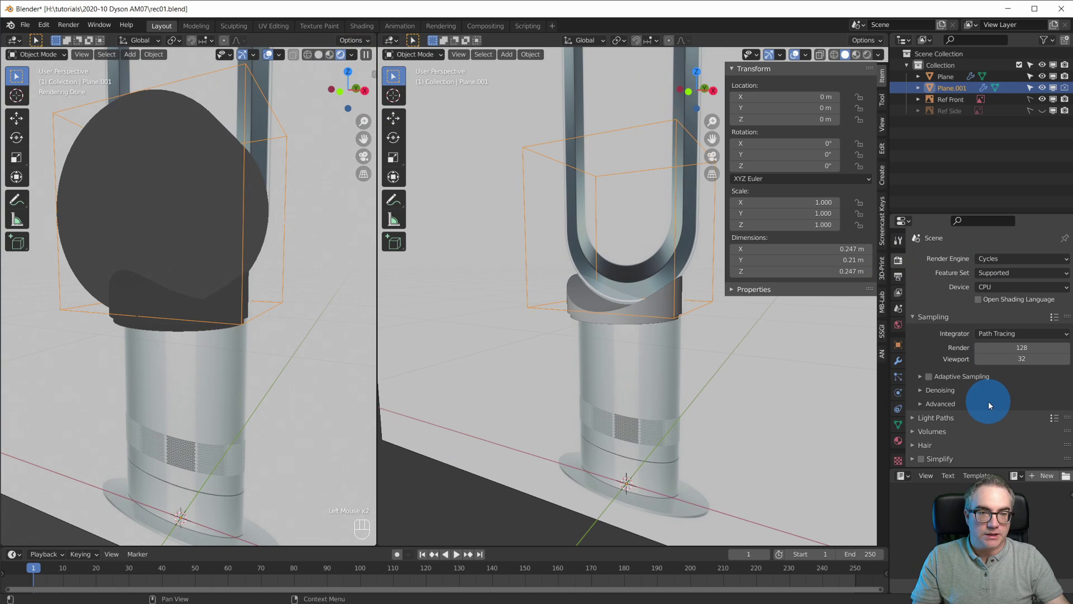
click(1010, 286)
click(1000, 312)
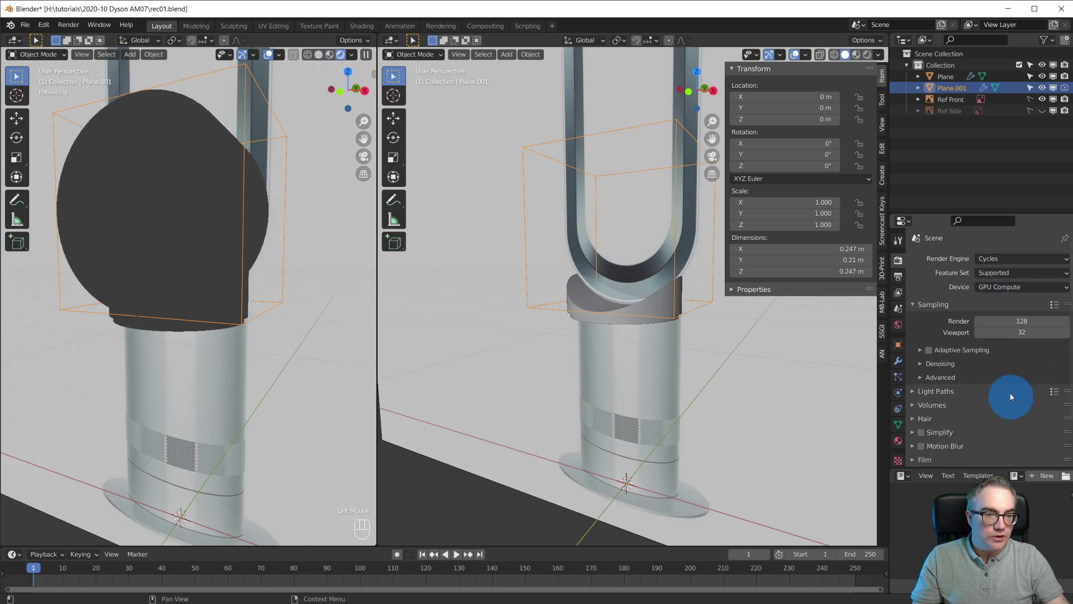
scroll(159, 249, down, 4)
scroll(160, 249, up, 4)
middle_drag(220, 228, 192, 239)
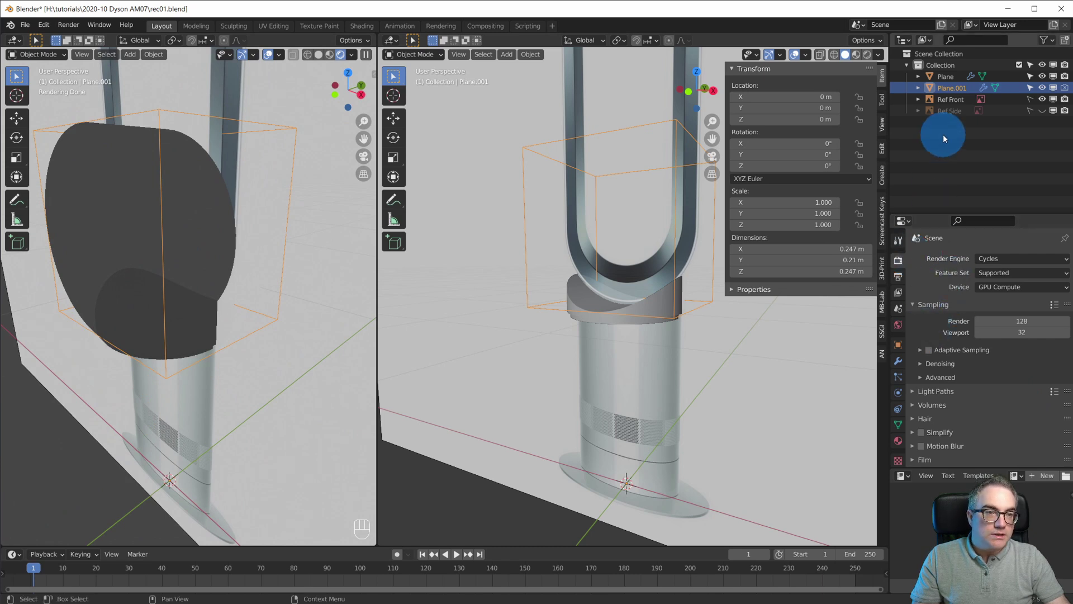
Rename the Plane object as Base Top
click(945, 77)
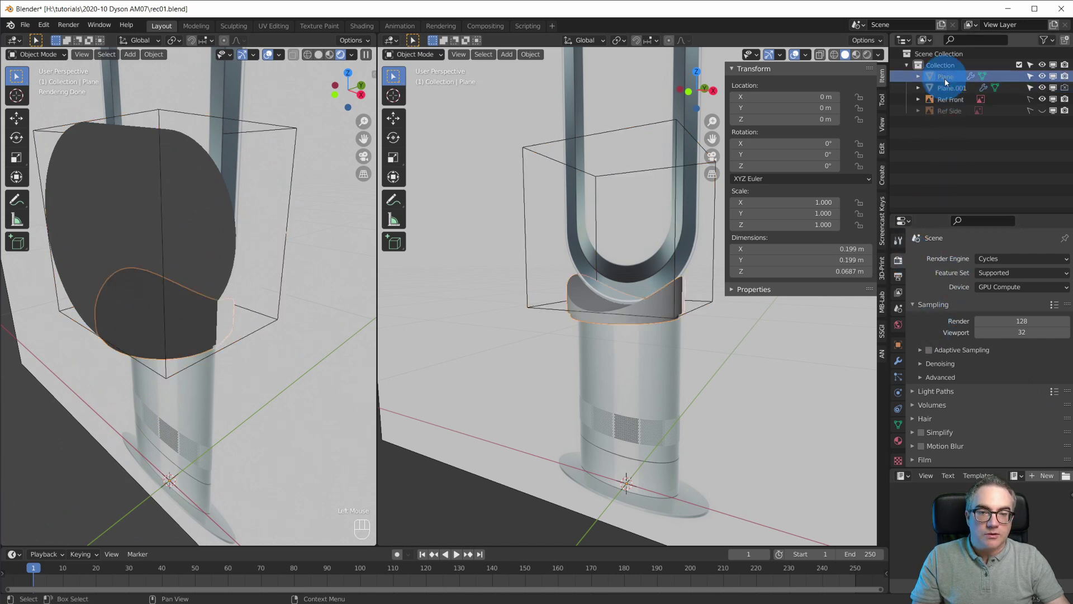
double_click(945, 77)
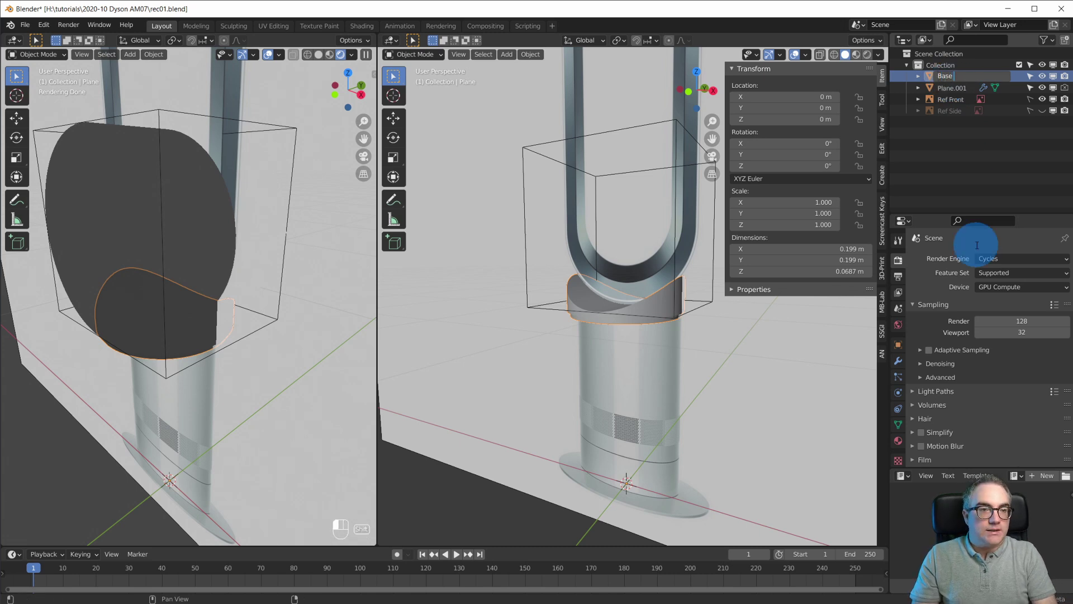
key(Return)
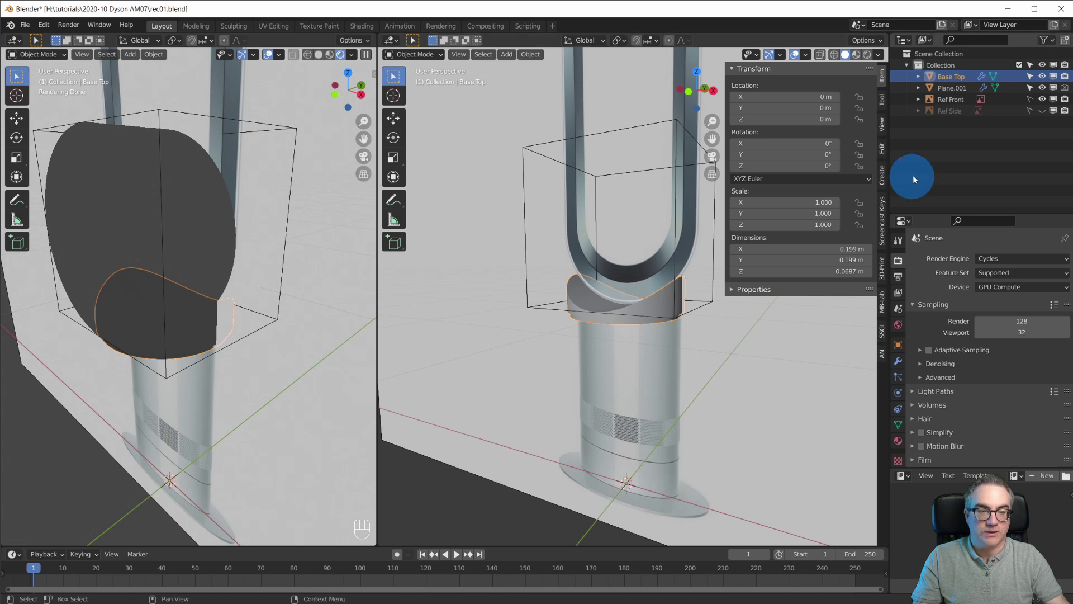
Rename the Plane.001 cutter object as Base Top Bool and hide it in the viewports
click(951, 88)
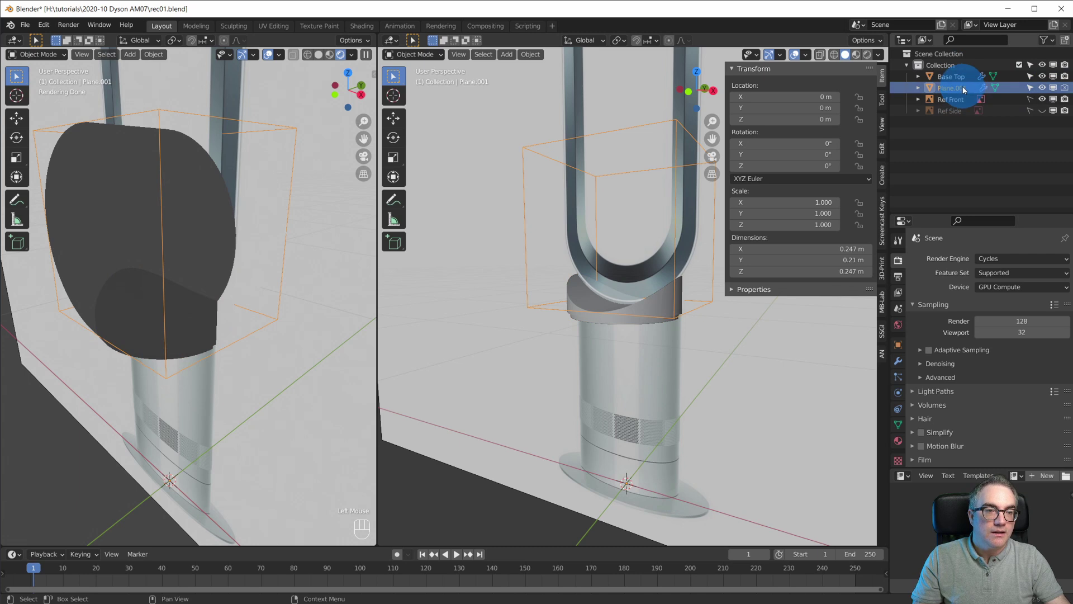
double_click(957, 90)
text(Base Top Bool)
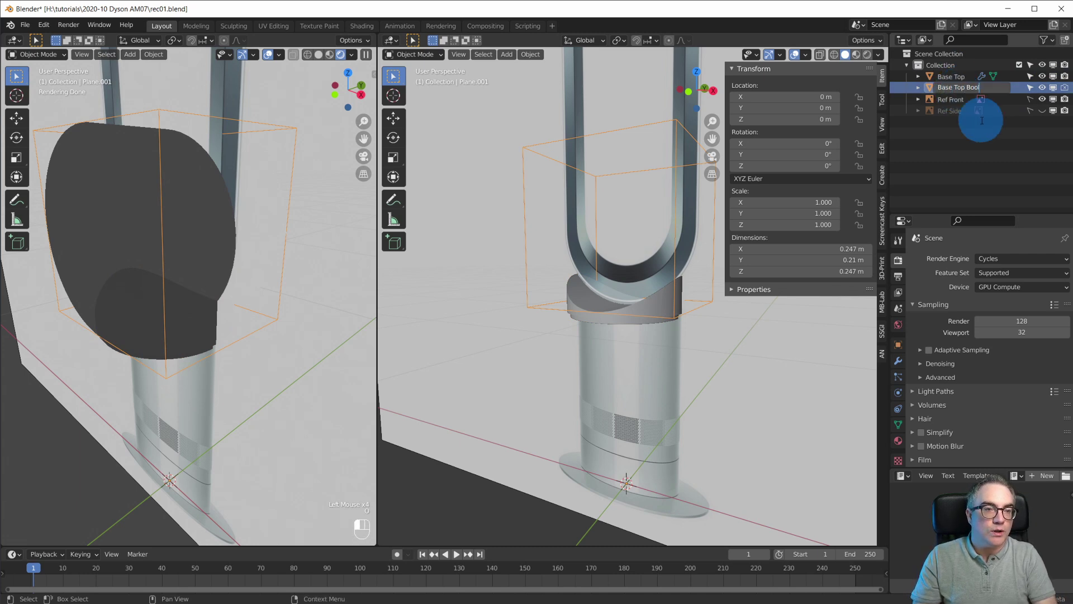
click(983, 120)
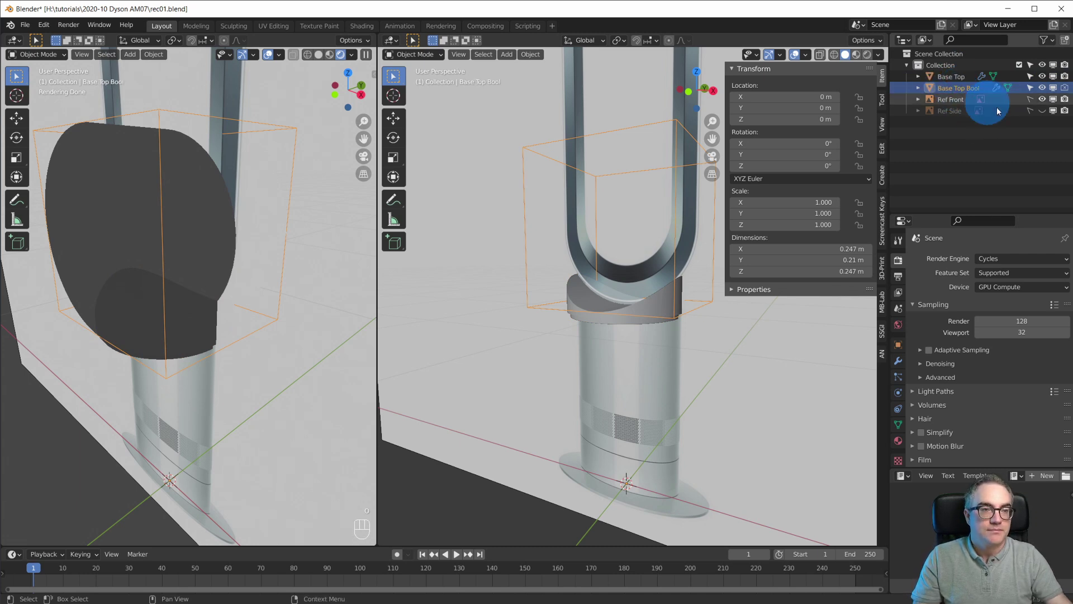
click(1043, 88)
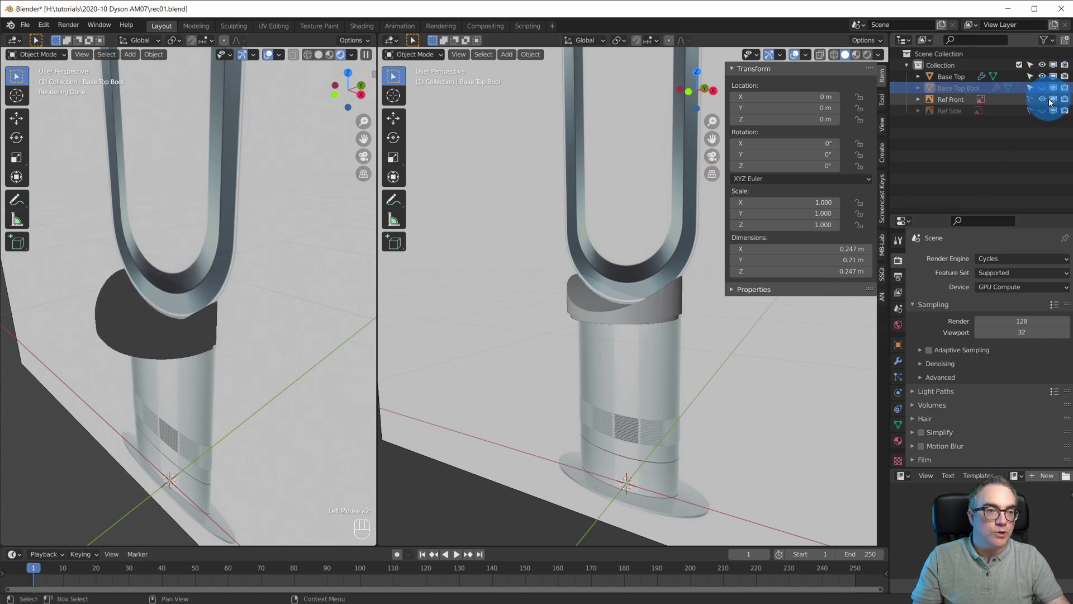
Disable the Ref Front and Ref Side reference images in renders
middle_drag(718, 330, 695, 352)
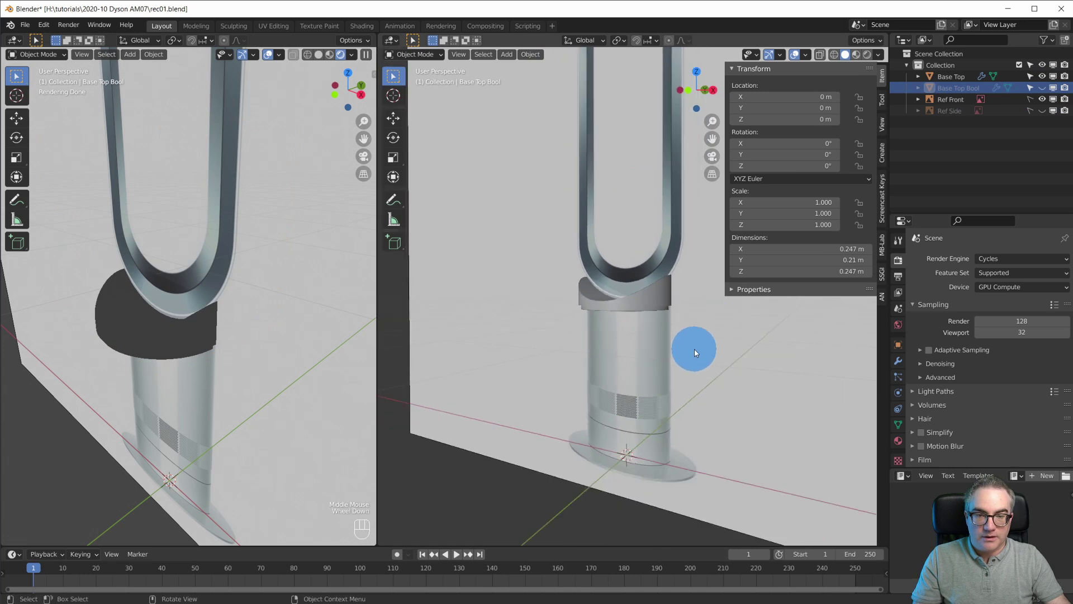
scroll(698, 354, up, 6)
scroll(678, 353, down, 3)
scroll(173, 400, up, 3)
scroll(173, 400, down, 1)
middle_drag(174, 400, 223, 335)
scroll(201, 357, down, 1)
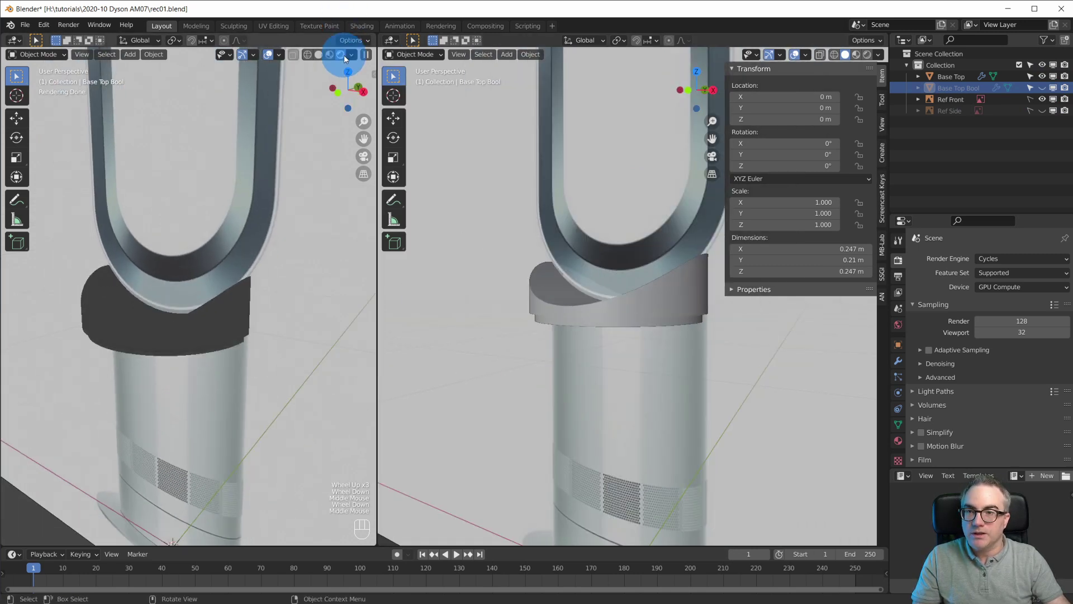
scroll(323, 234, down, 3)
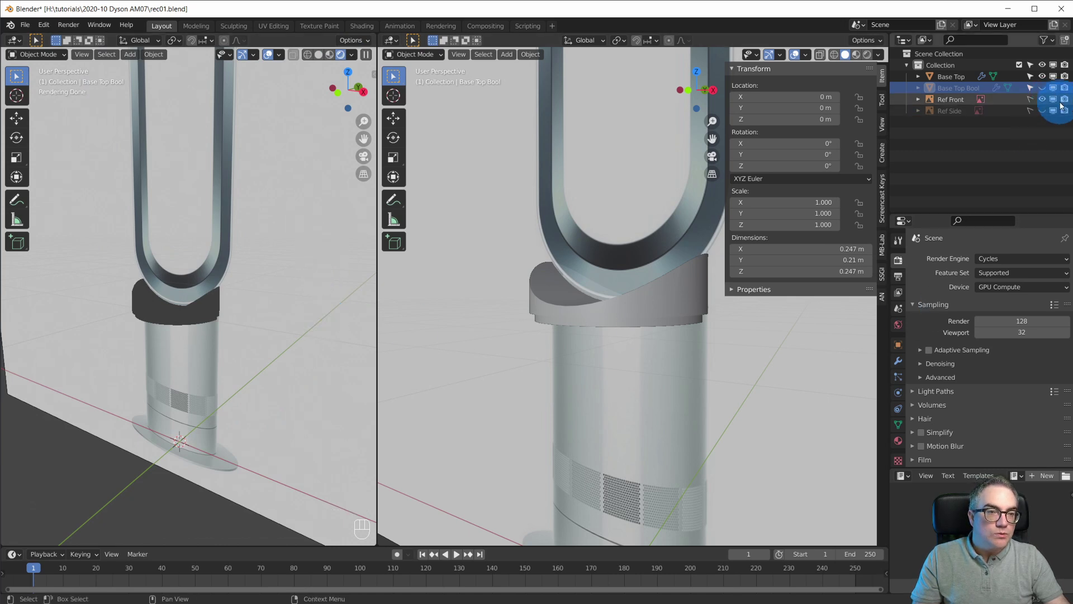
drag(1064, 111, 1063, 99)
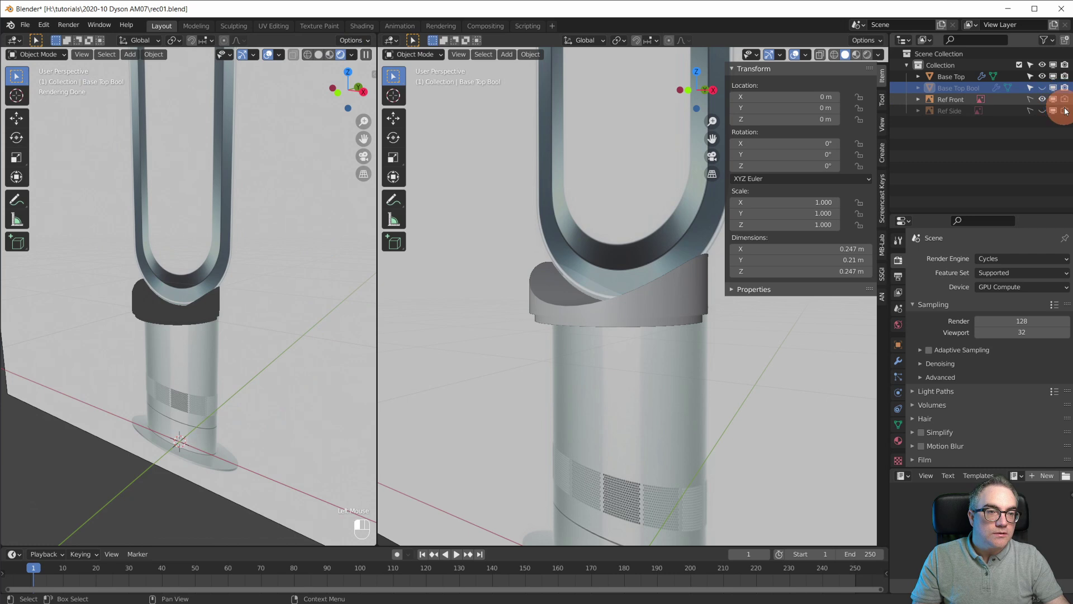
Turn off the overlays in the rendered view and frame the Base Top object there
scroll(357, 354, down, 2)
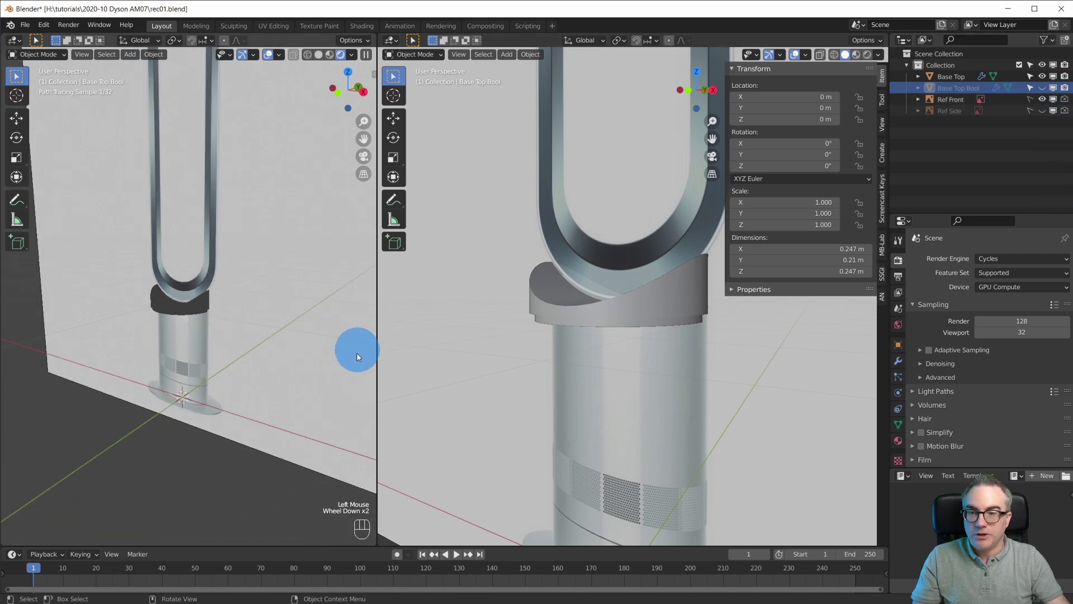
scroll(333, 367, up, 3)
scroll(333, 367, down, 2)
scroll(333, 367, up, 2)
scroll(334, 369, down, 2)
mouse_move(313, 330)
middle_down()
mouse_move(350, 237)
mouse_move(303, 318)
middle_up()
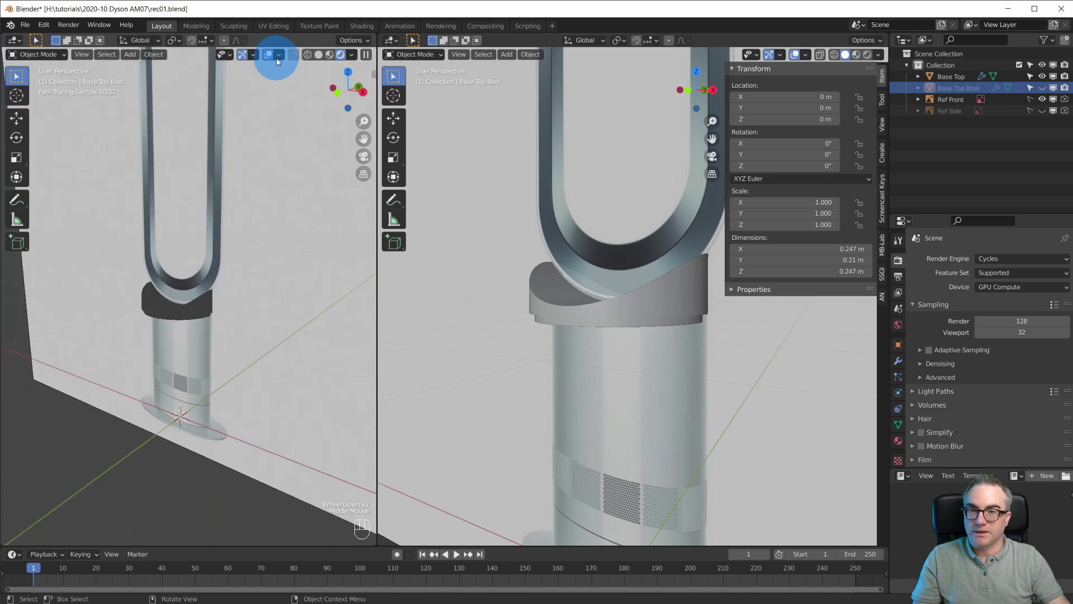
click(269, 55)
scroll(277, 337, up, 6)
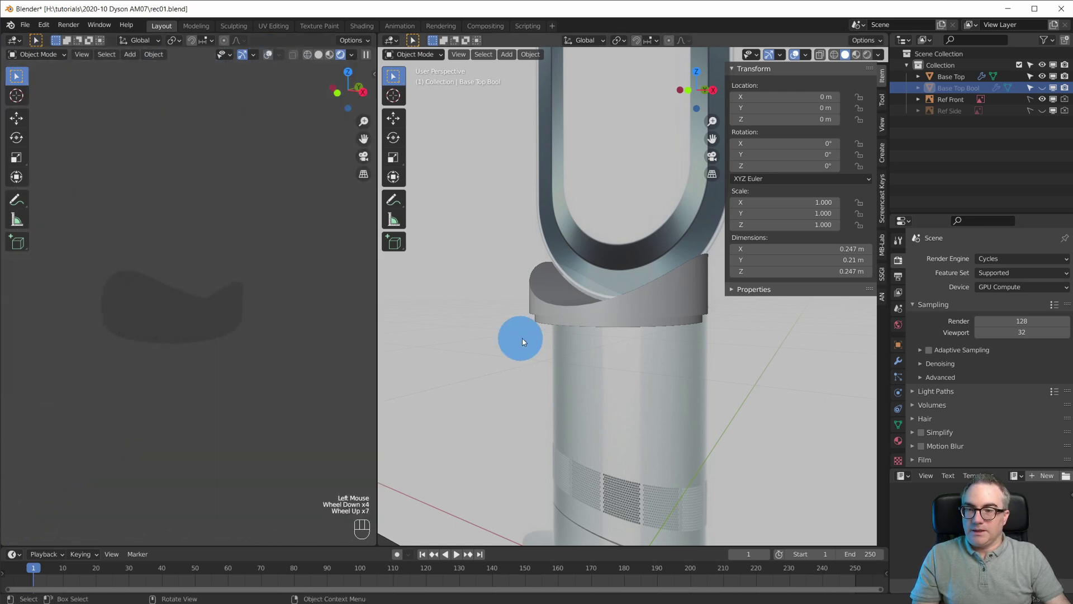
Add an area light at the world origin
scroll(673, 327, down, 7)
middle_drag(673, 327, 643, 376)
scroll(645, 364, down, 3)
scroll(645, 363, down, 3)
key(shift+a)
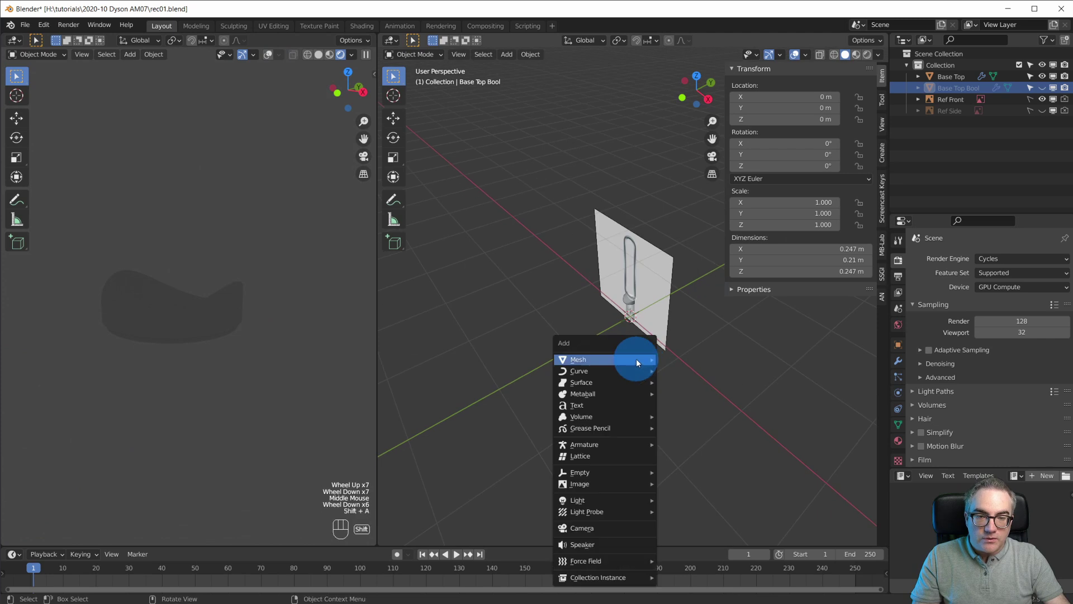
mouse_move(635, 500)
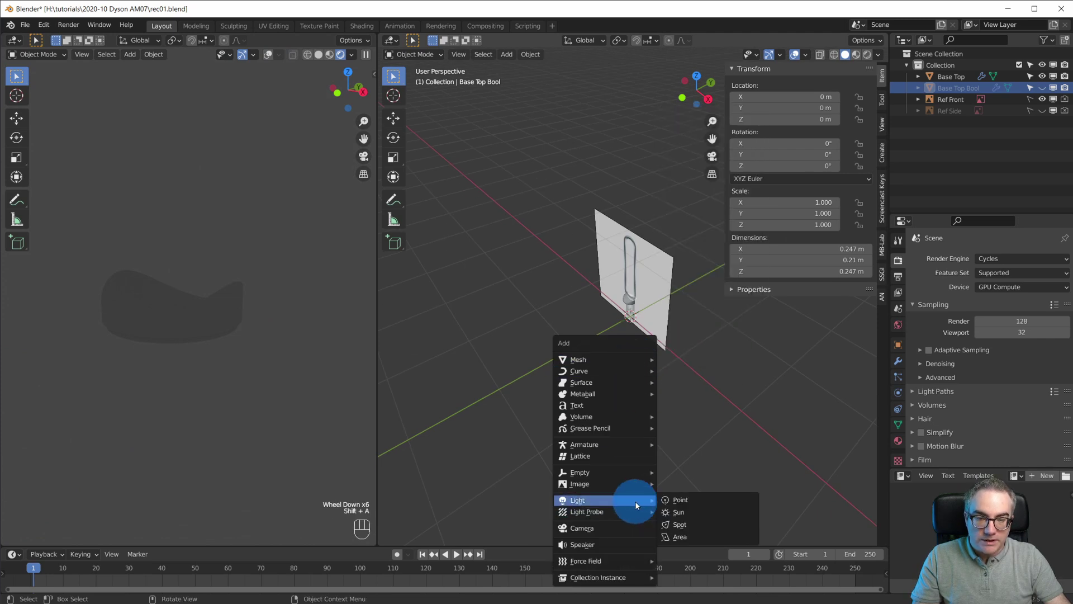
click(718, 537)
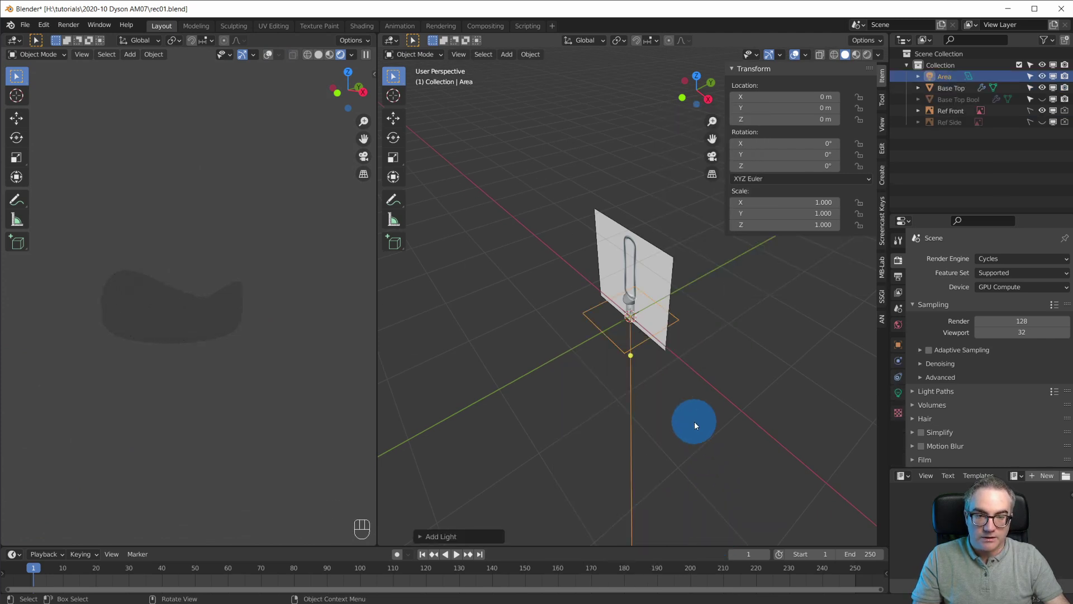
Move the area light to about X -1.2 m, Y 1.4 m, Z 1.99 m and tilt it about -41.2° around X towards the model
key(KP_7)
key(g)
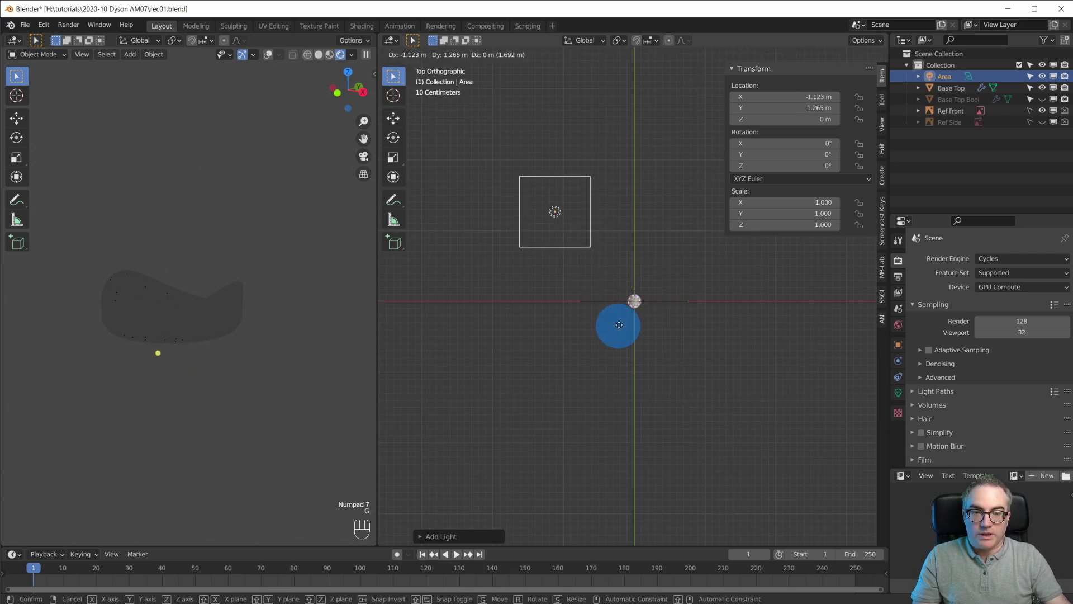
click(612, 325)
key(KP_3)
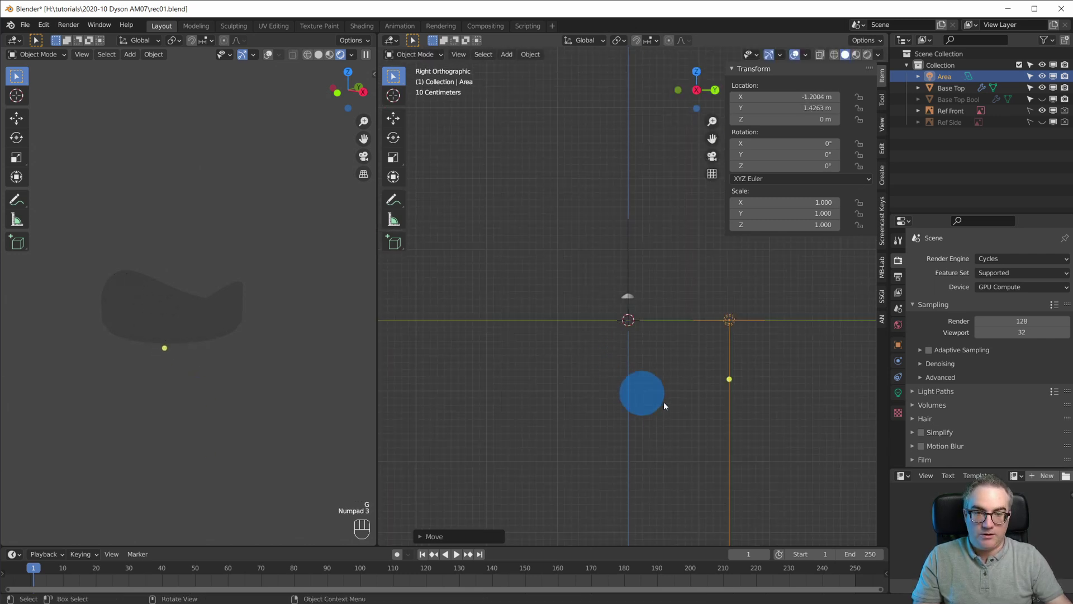
key(g)
click(679, 258)
key(r)
click(646, 377)
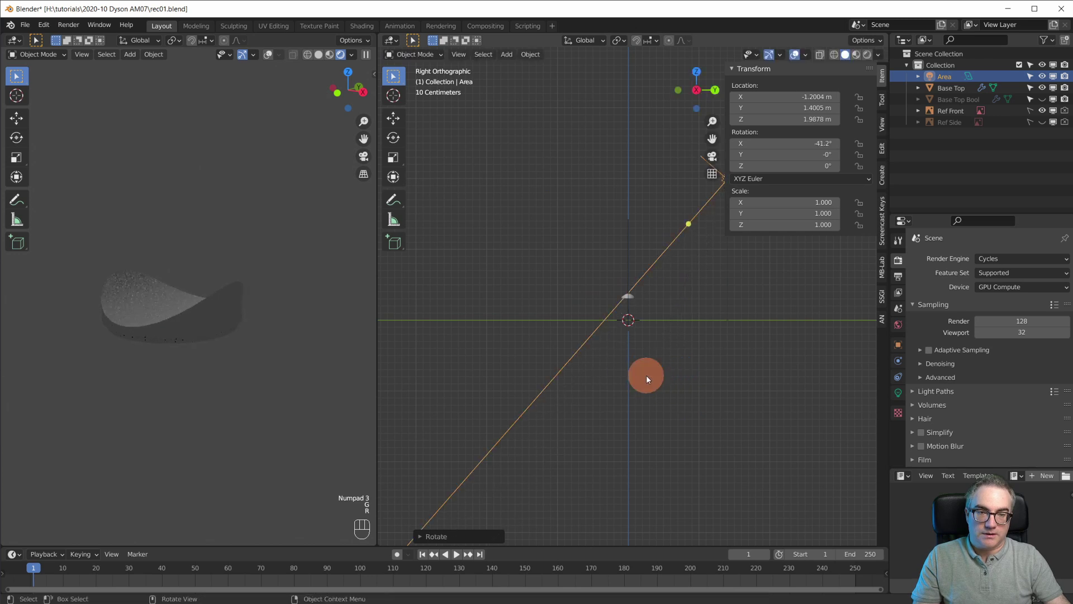
Set the area light's power to 200 W
click(899, 393)
double_click(1015, 333)
text(500)
key(Return)
double_click(1013, 333)
text(200)
key(Return)
In top view, rotate the area light to about 42.3° around Z and move it to about X -1.74 m, Y 1.79 m
click(625, 364)
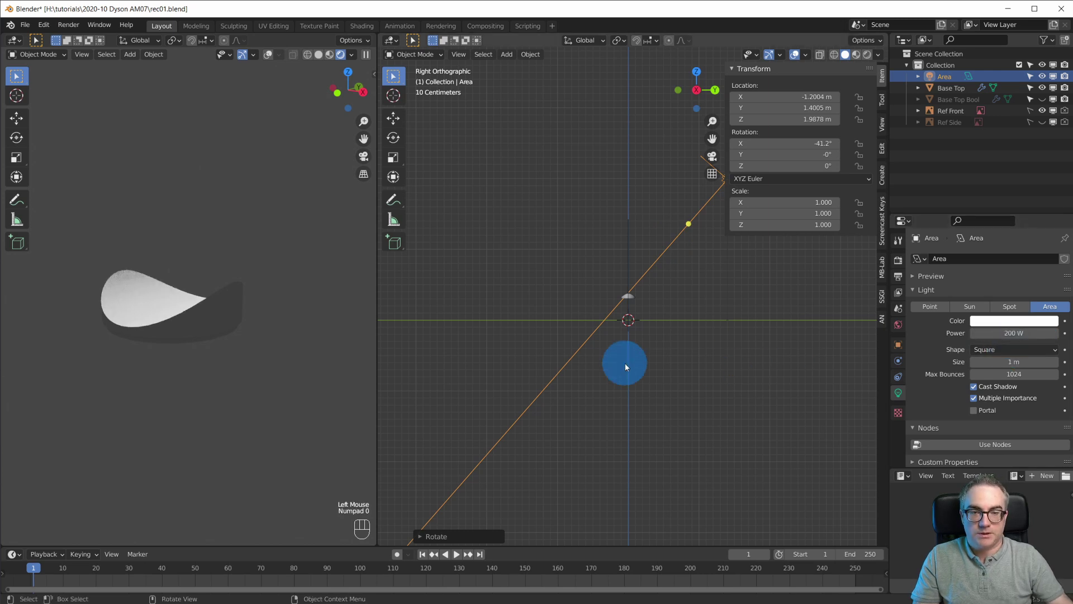
key(KP_7)
key(r)
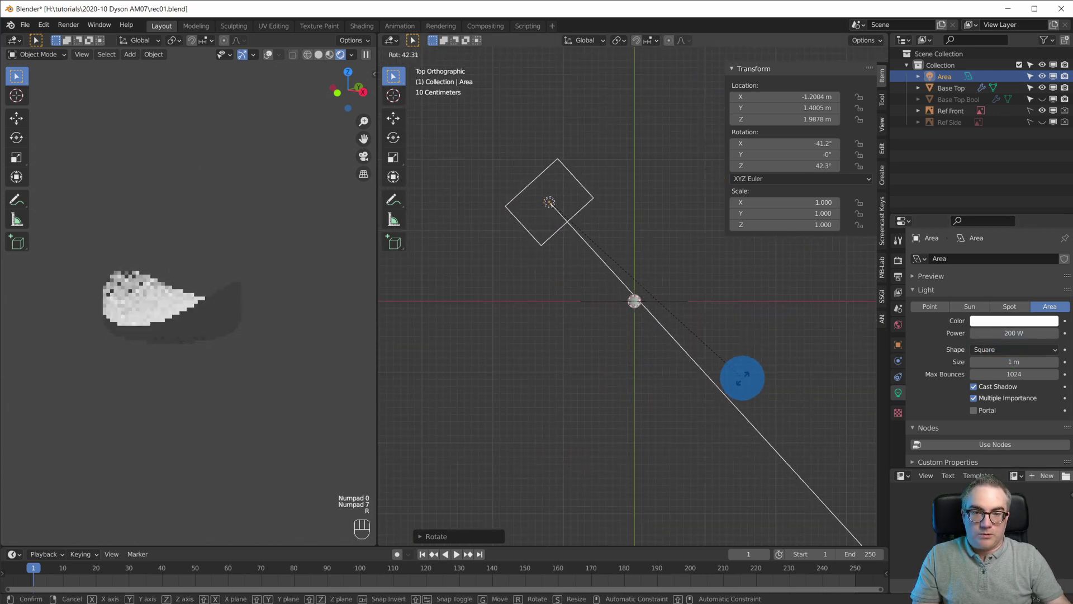
click(742, 378)
key(g)
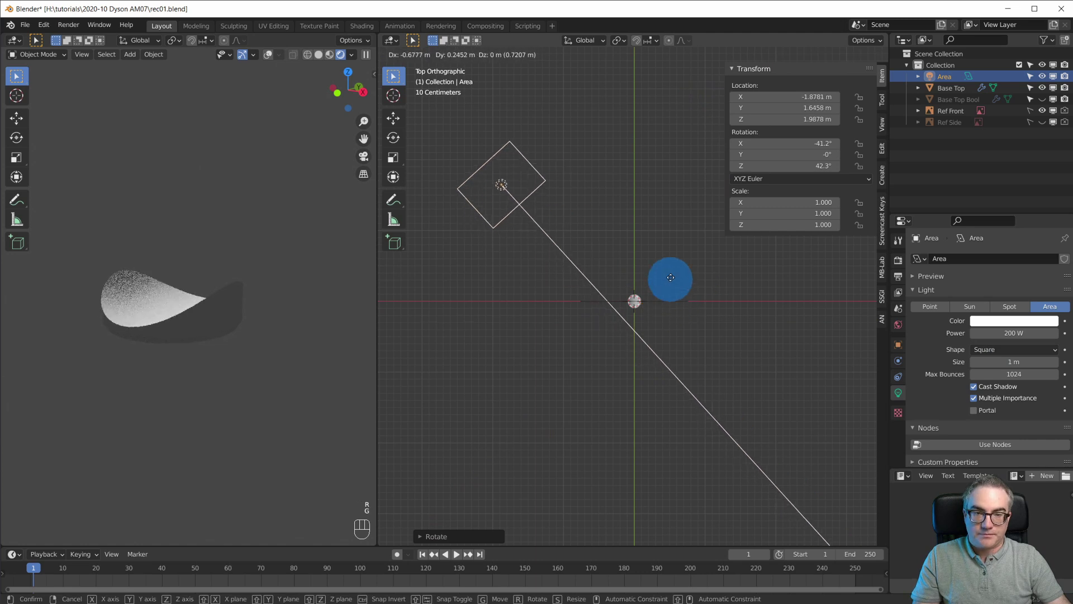
click(682, 278)
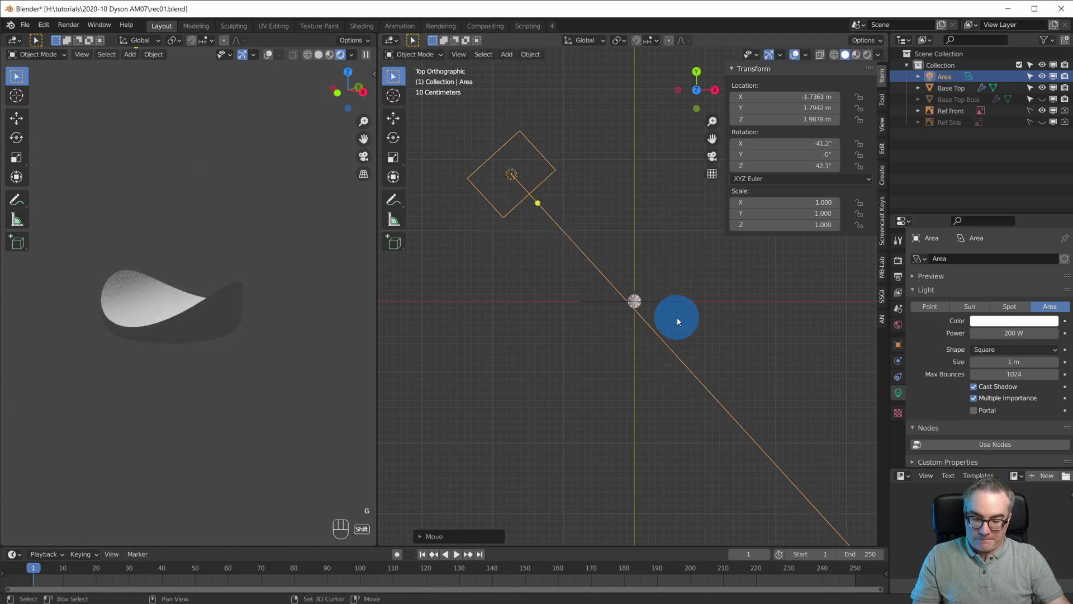
Duplicate the area light to about X 1.55 m, Y 0.92 m and rotate the copy to about -61.1° around Z to face the model
key(shift+d)
click(402, 379)
key(r)
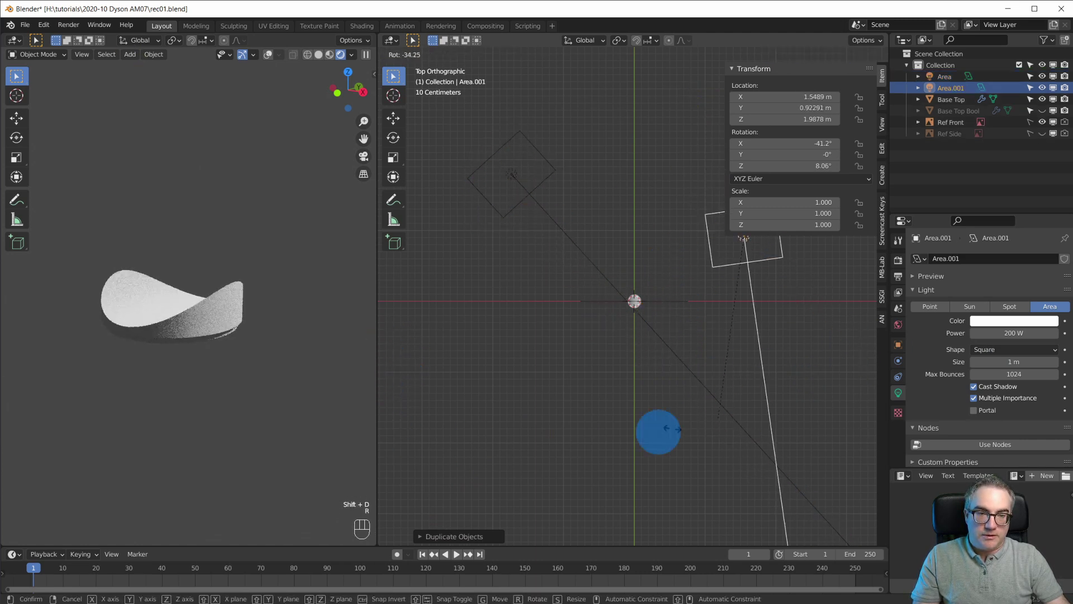
click(875, 323)
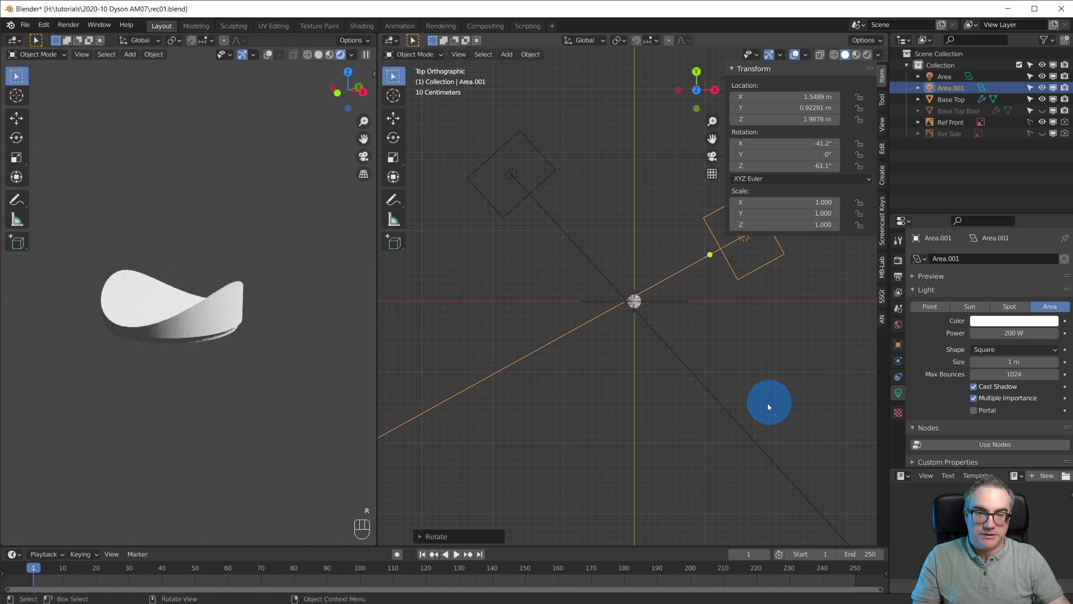
Darken the world background color slightly
scroll(769, 406, up, 3)
click(898, 324)
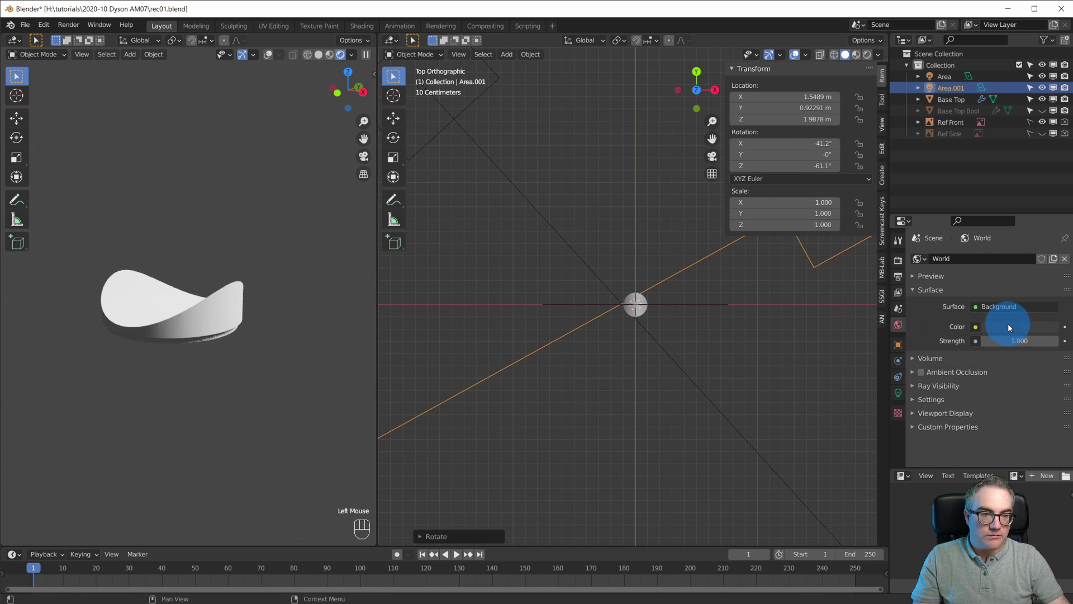
click(1008, 323)
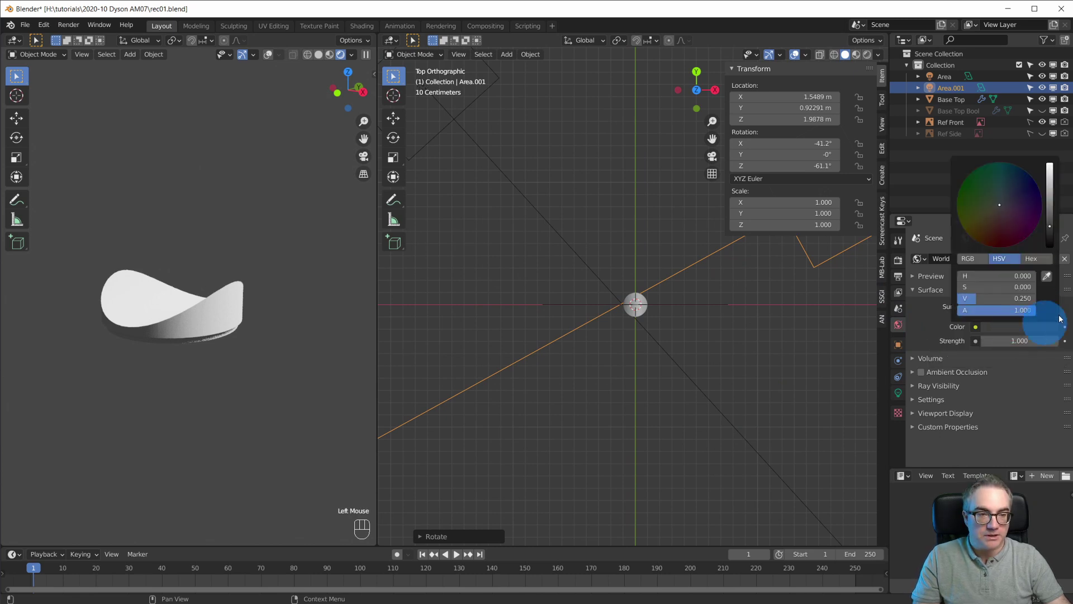
drag(1049, 223, 1049, 231)
Duplicate the second area light, clear the copy's location and rotation, and raise it to about Z 3.85 m above the model
scroll(565, 383, down, 9)
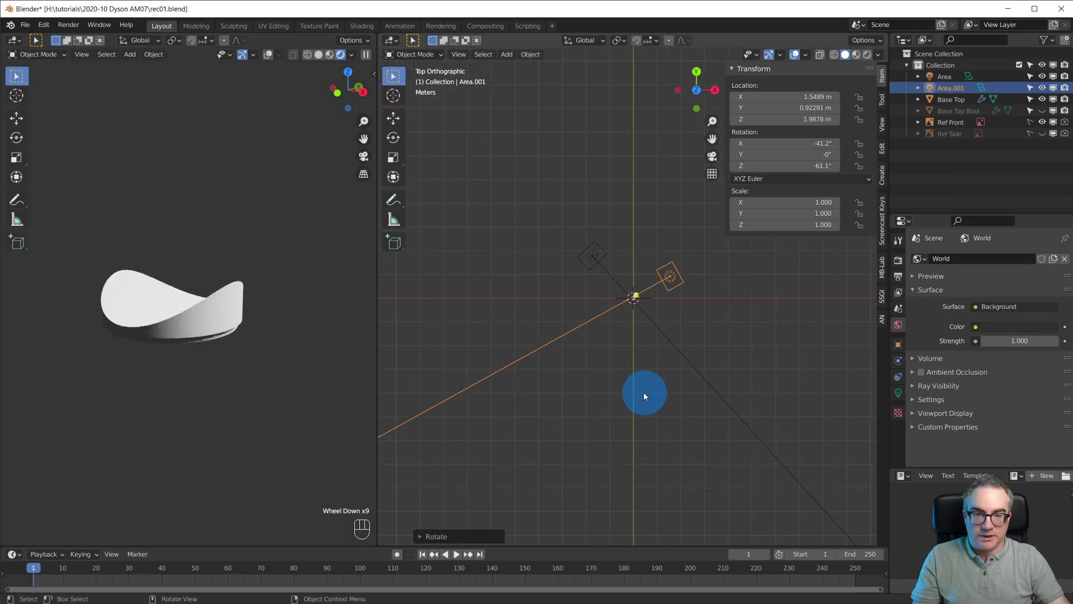
key(shift+d)
click(575, 411)
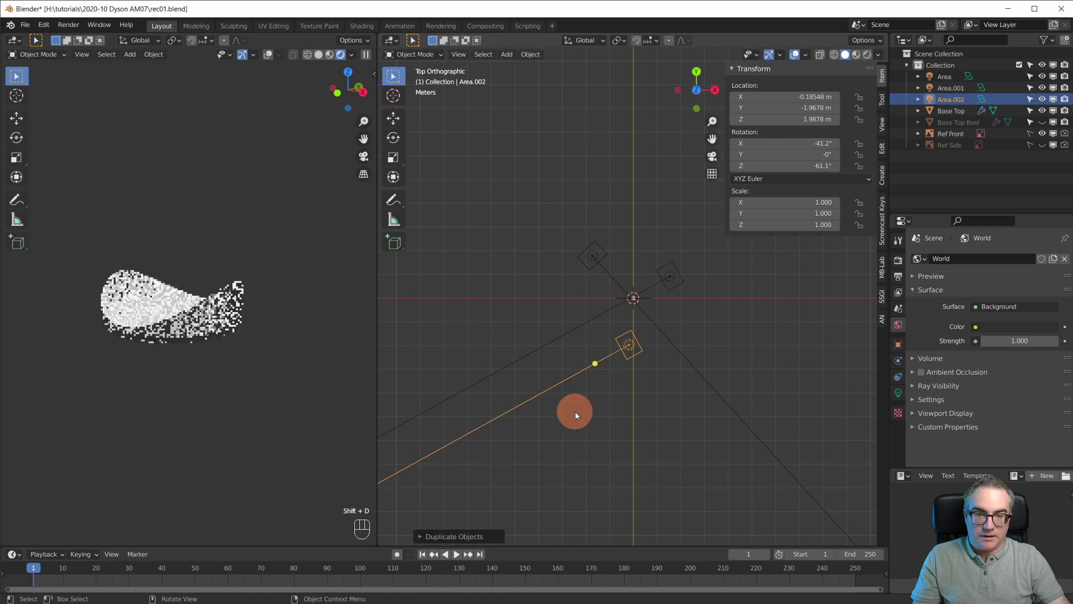
key(alt+g)
key(alt+r)
key(KP_3)
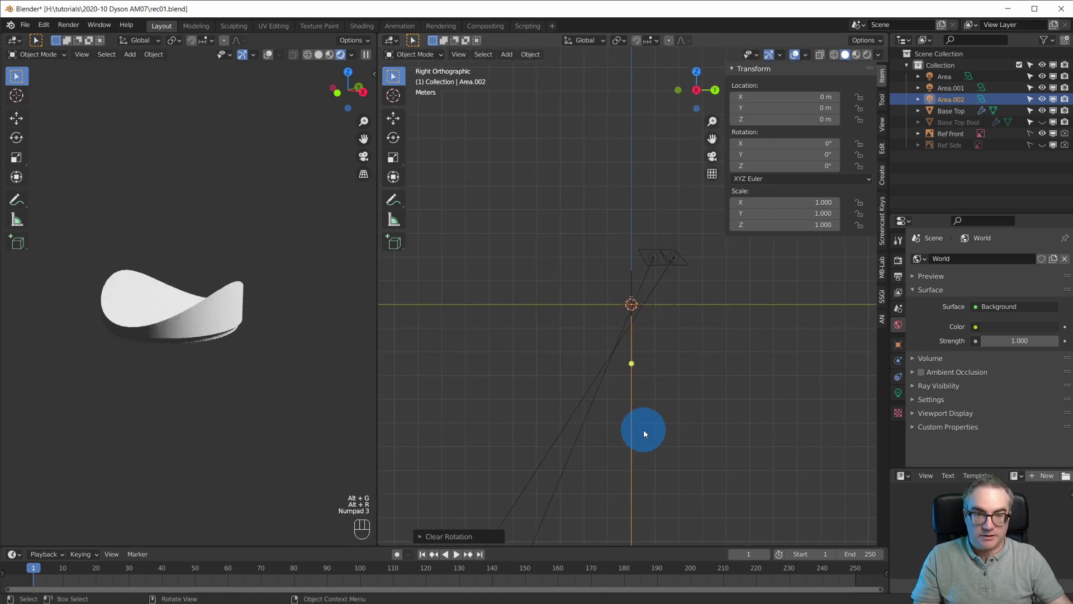
key(g)
click(978, 357)
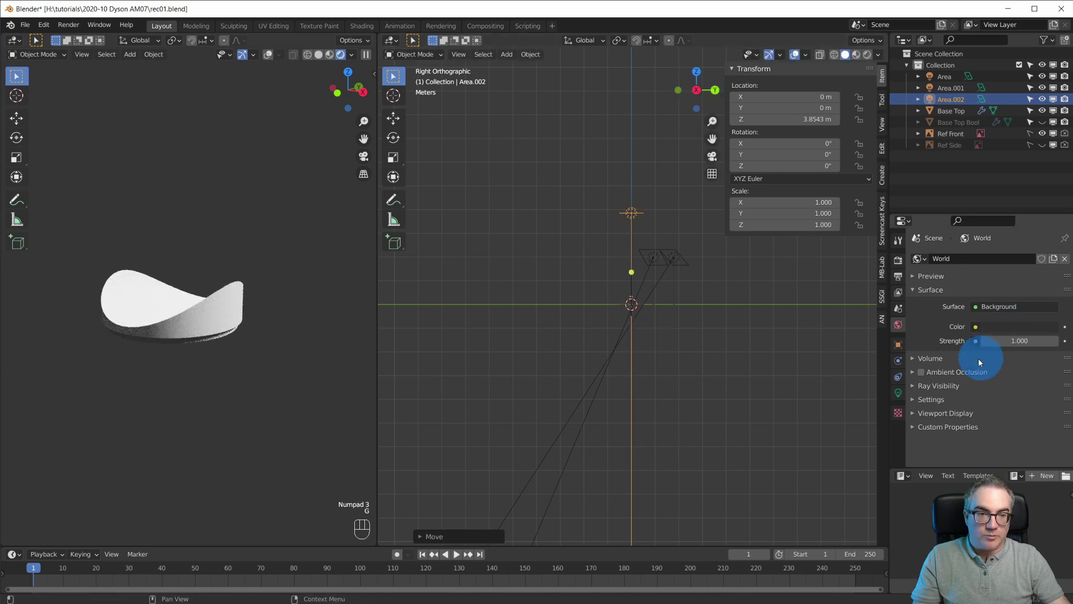
Enlarge the overhead area light to a size of 4.68 m and inspect its effect in the rendered view
click(899, 393)
drag(1010, 362, 1048, 362)
scroll(287, 308, up, 3)
scroll(284, 324, down, 2)
scroll(284, 329, up, 3)
scroll(284, 330, down, 3)
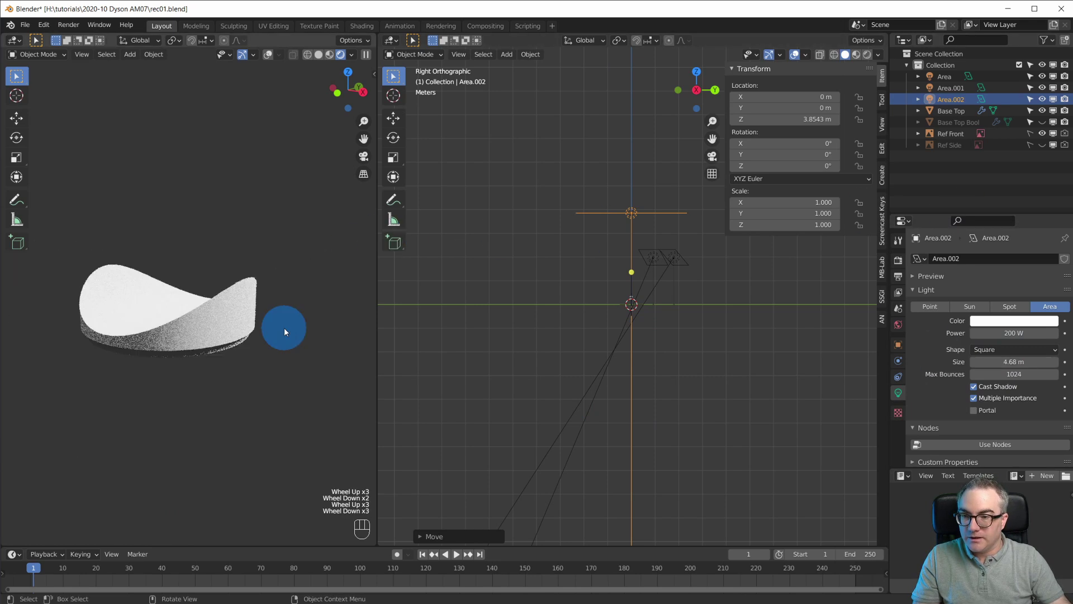
middle_drag(260, 256, 281, 346)
Set the power of the two angled area lights, Area and Area.001, to 100 W each and check the rendered view
scroll(720, 300, up, 3)
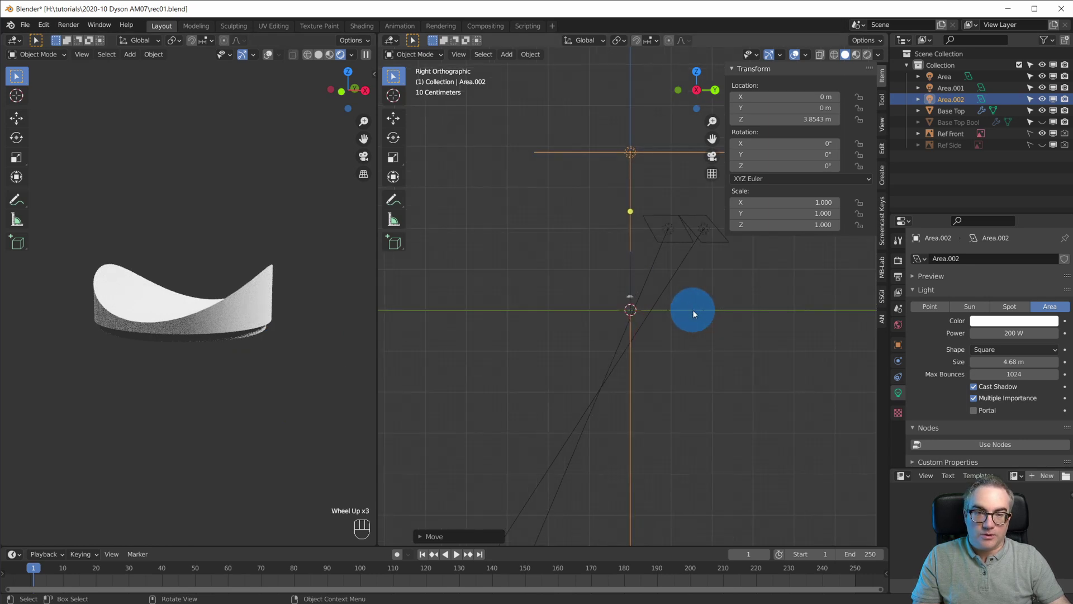
key(KP_7)
scroll(694, 294, up, 2)
click(526, 187)
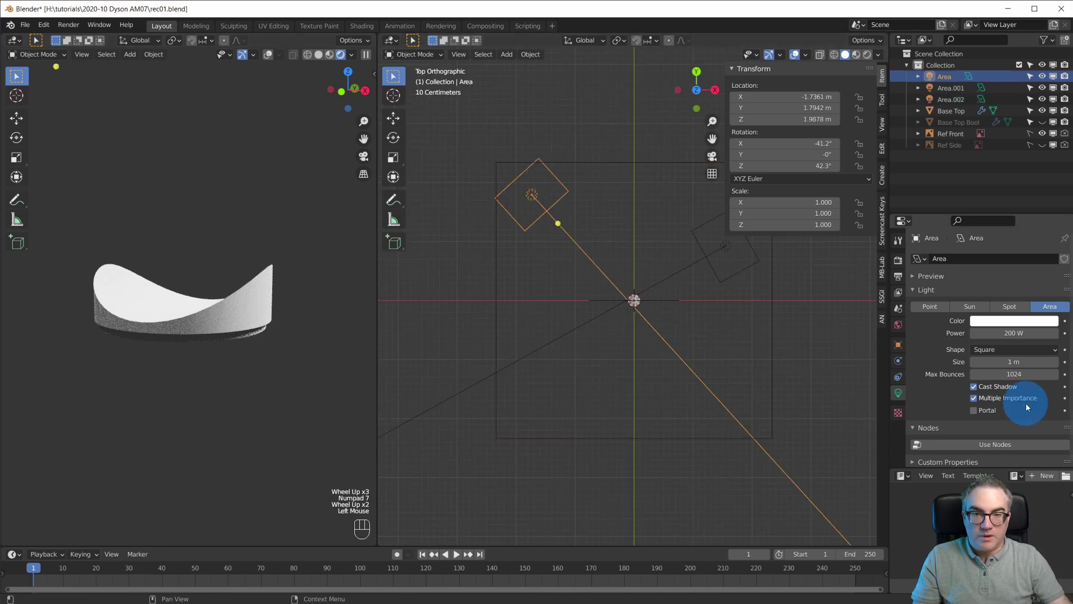
click(1006, 335)
text(100)
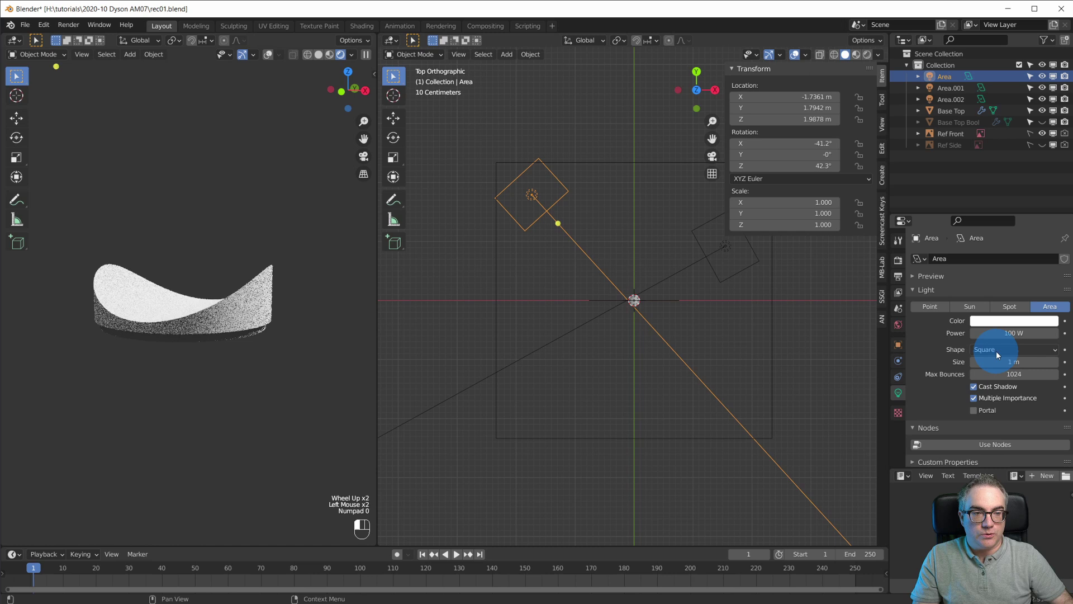
click(684, 241)
click(723, 248)
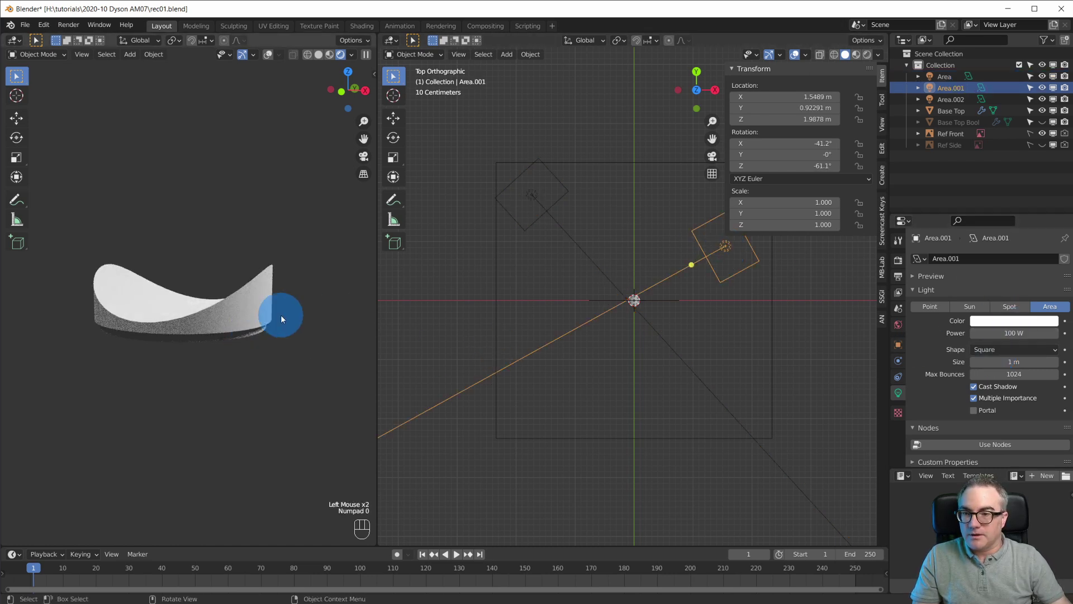
scroll(292, 352, down, 2)
scroll(290, 366, up, 2)
scroll(287, 361, up, 1)
mouse_move(284, 348)
shift+middle_down()
mouse_move(287, 303)
mouse_move(288, 368)
shift+middle_up()
Select the Base Top, hide the transform sidebar and enter Edit Mode on its mesh
scroll(648, 329, up, 16)
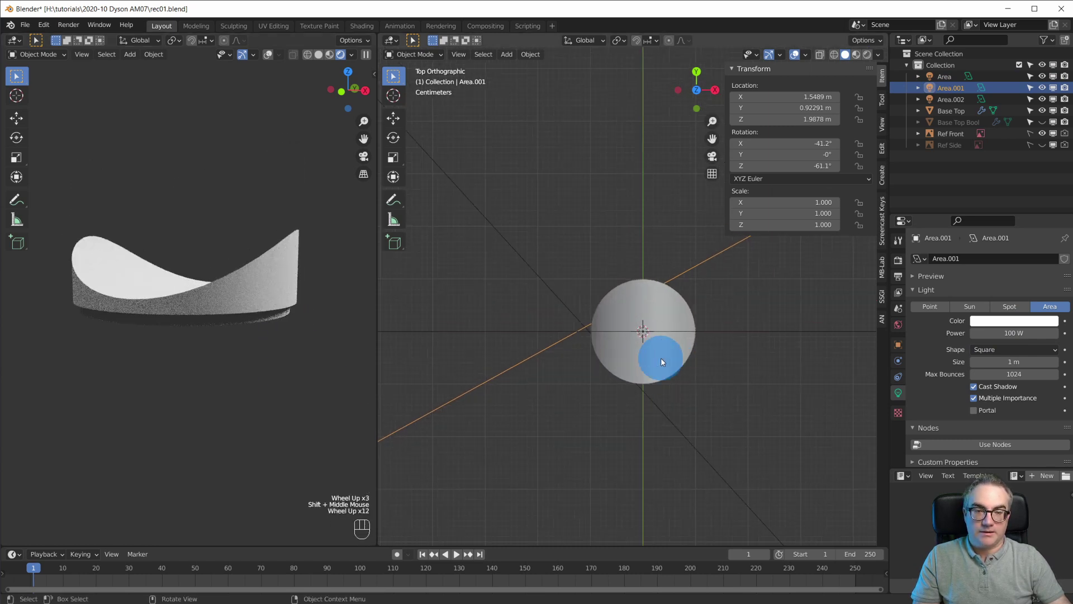
middle_drag(695, 412, 683, 299)
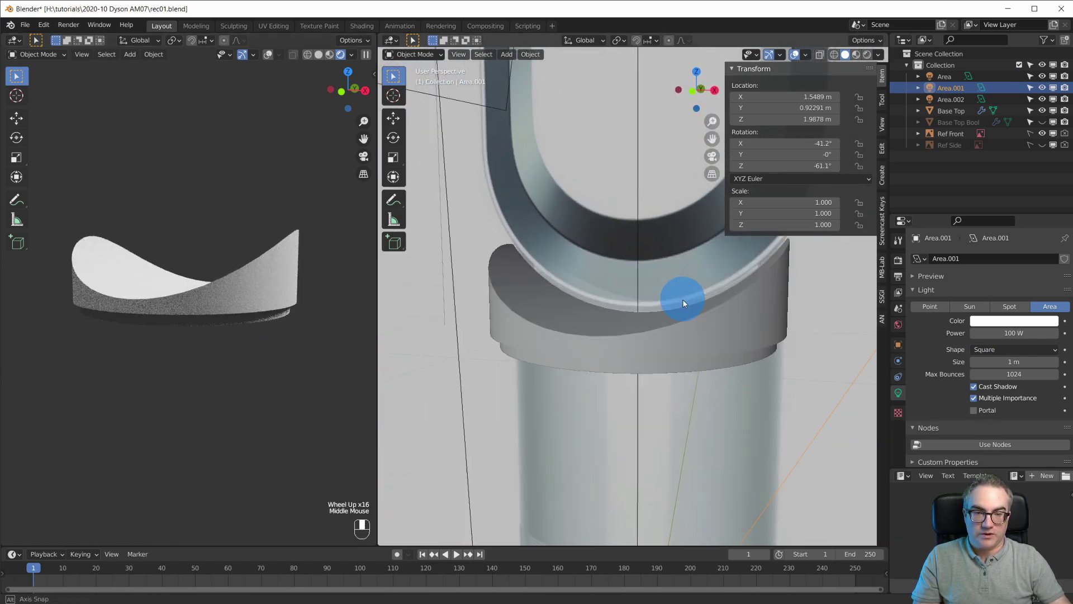
click(709, 363)
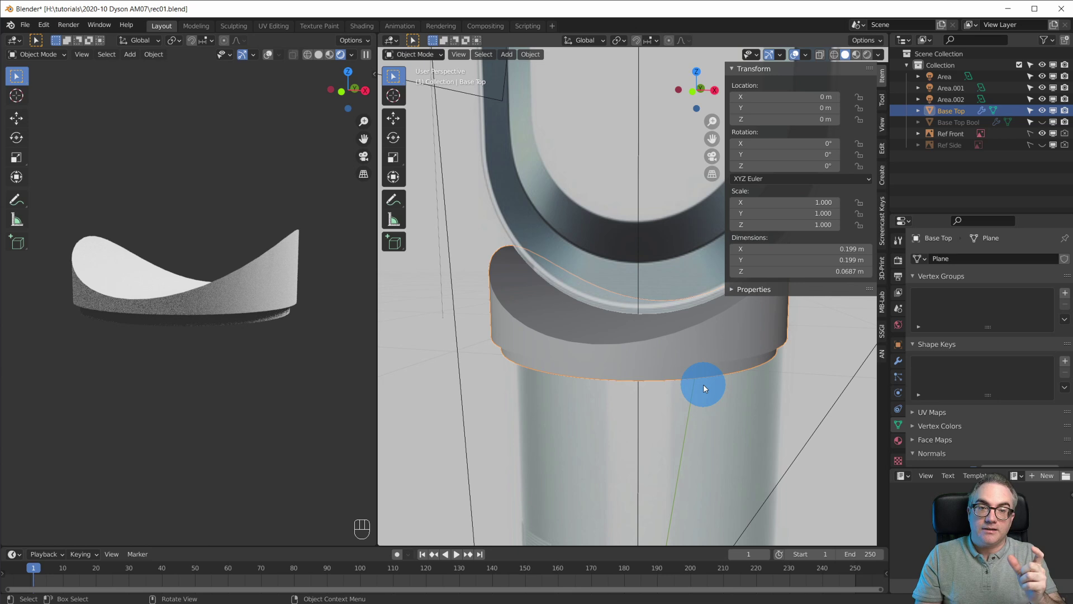
scroll(740, 391, up, 2)
mouse_move(740, 390)
shift+middle_down()
mouse_move(713, 354)
mouse_move(753, 388)
mouse_move(745, 378)
shift+middle_up()
scroll(712, 354, down, 2)
key(n)
key(Tab)
Show the Base Top's mesh as a see-through wireframe and examine its topology from above and the front
scroll(738, 384, up, 2)
scroll(745, 378, down, 3)
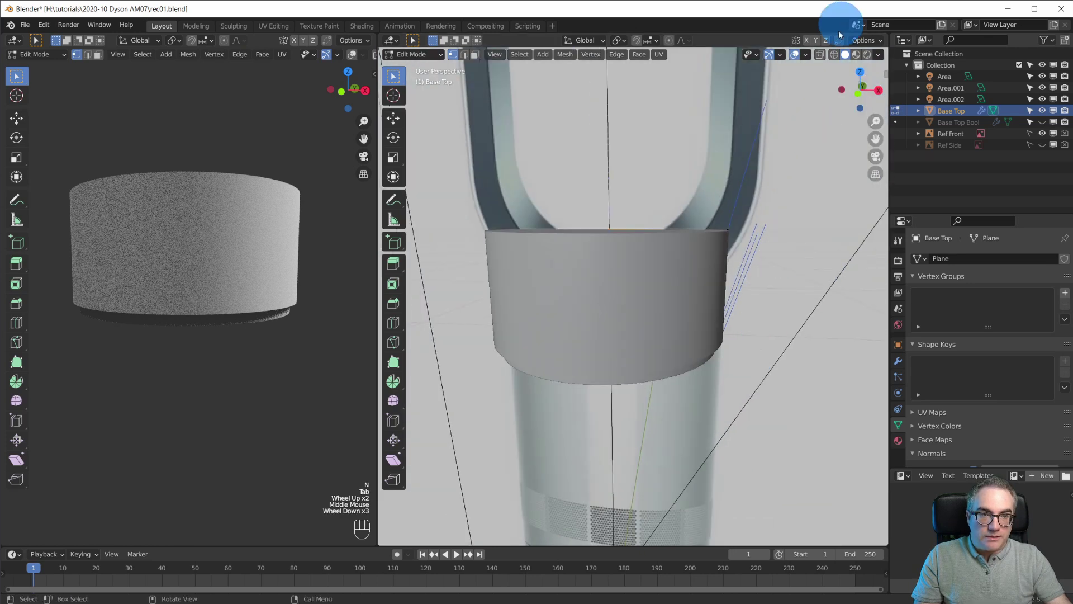
click(820, 54)
scroll(810, 380, up, 2)
scroll(810, 380, down, 1)
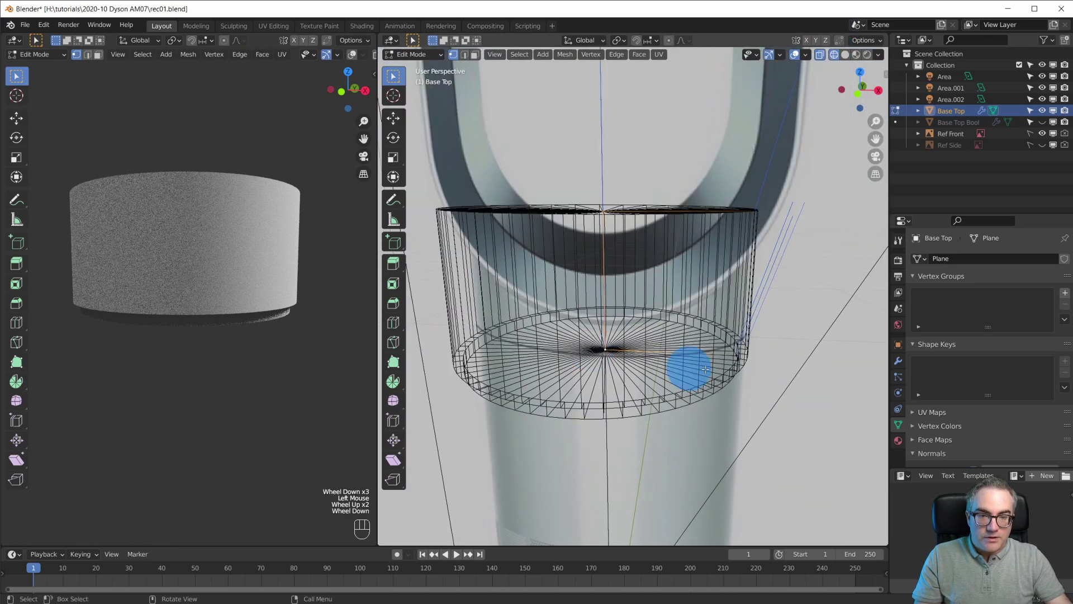
middle_drag(630, 210, 735, 309)
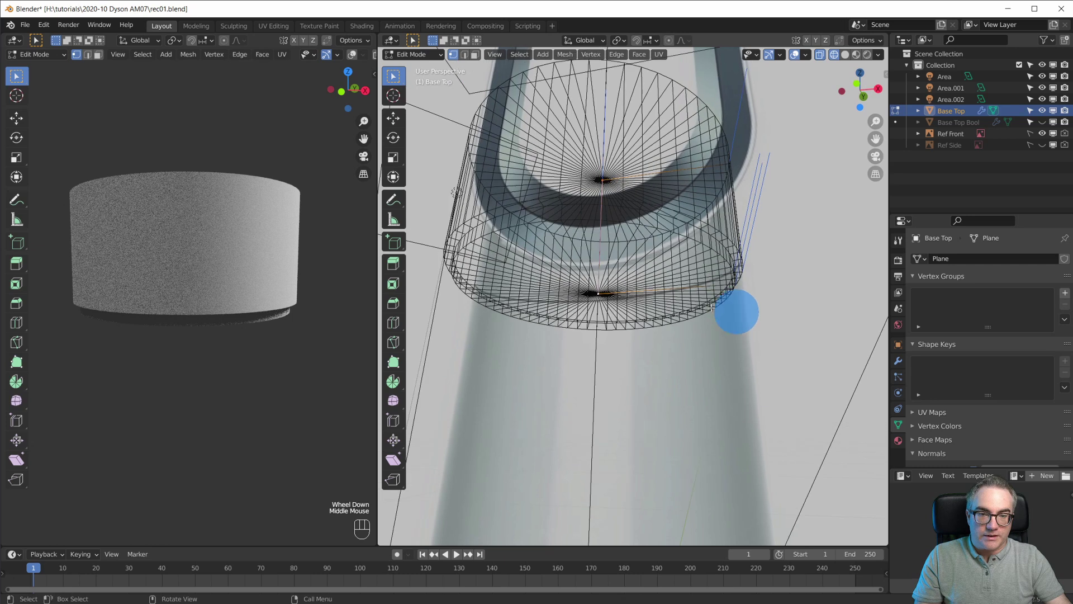
middle_drag(640, 187, 710, 329)
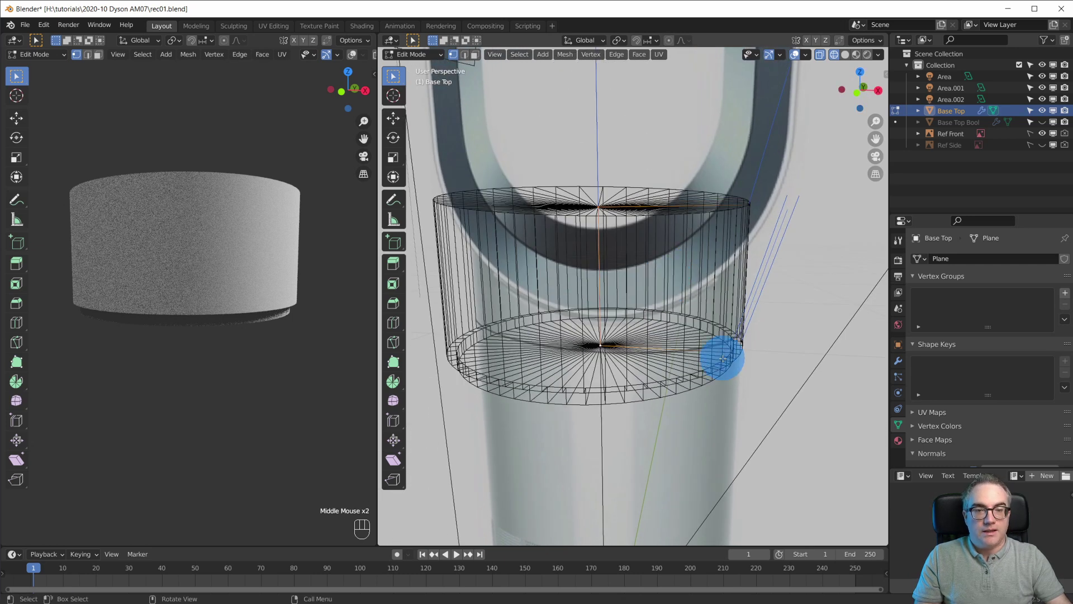
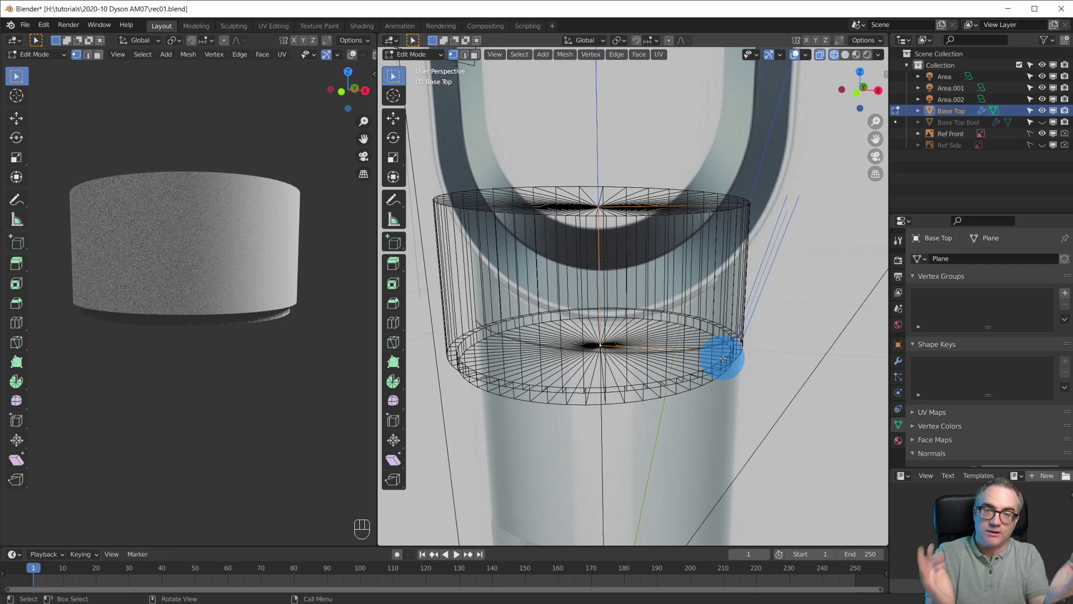
Set the Base Top's Screw modifier to 128 steps for both viewport and render
click(898, 360)
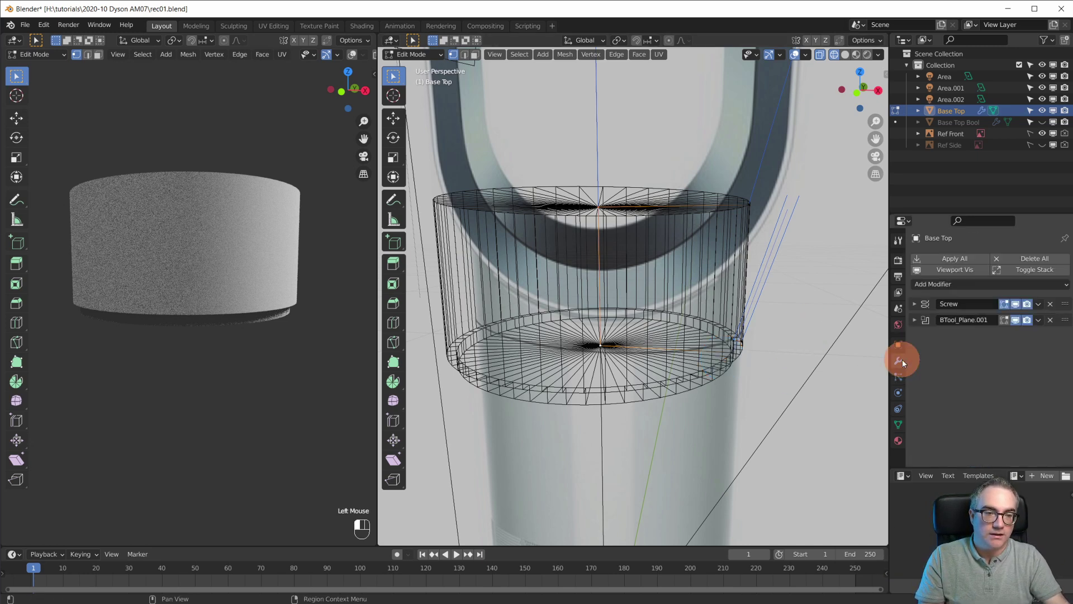
click(916, 303)
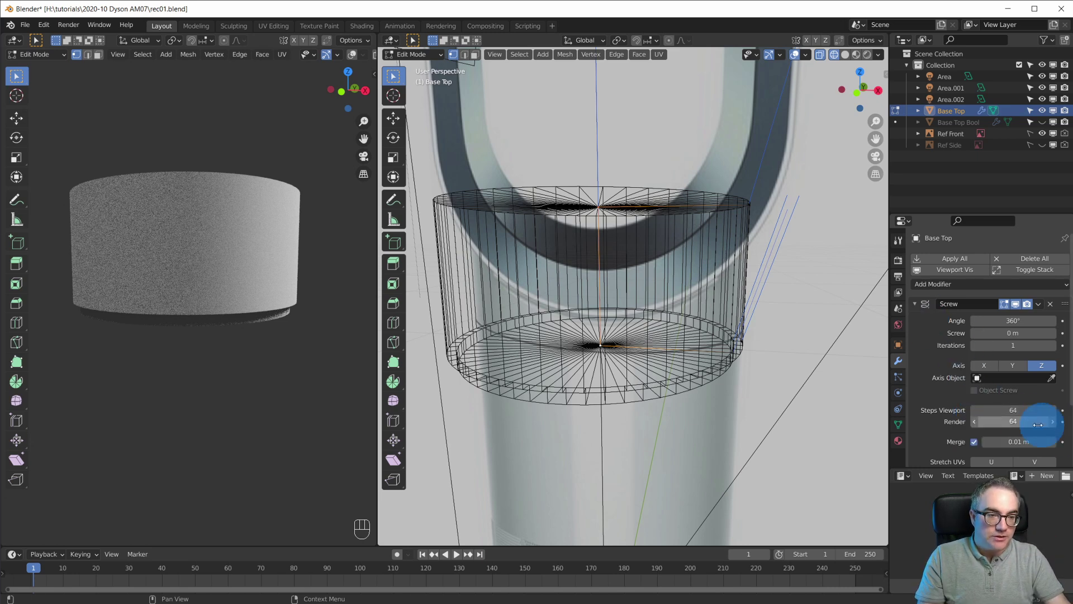
drag(1034, 411, 1055, 438)
text(128)
key(Return)
middle_drag(736, 328, 736, 351)
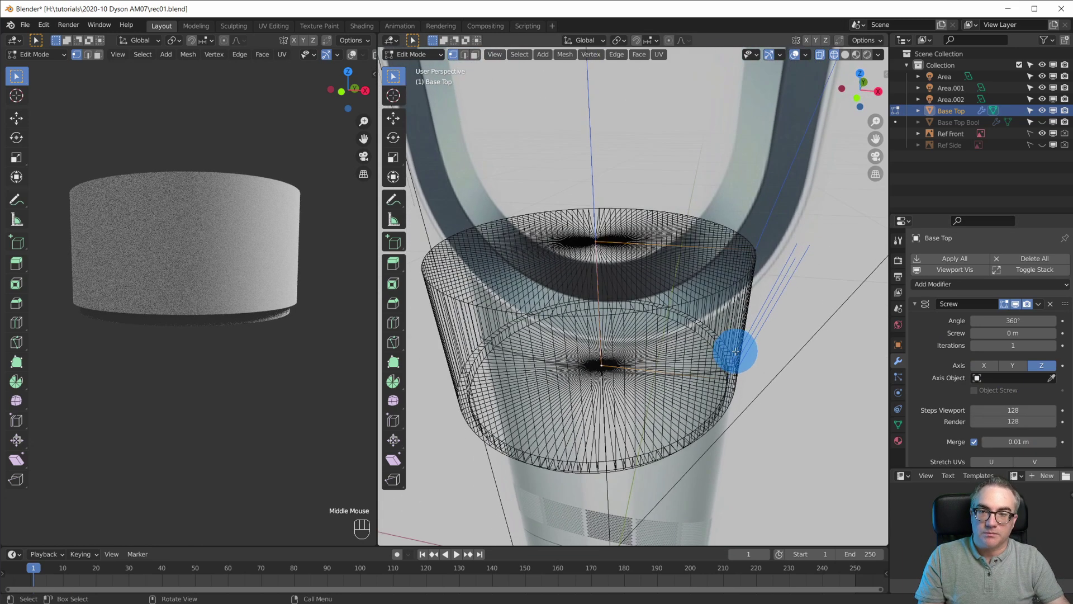
Set the Screw modifier's viewport and render steps back to 64
drag(1018, 409, 1019, 421)
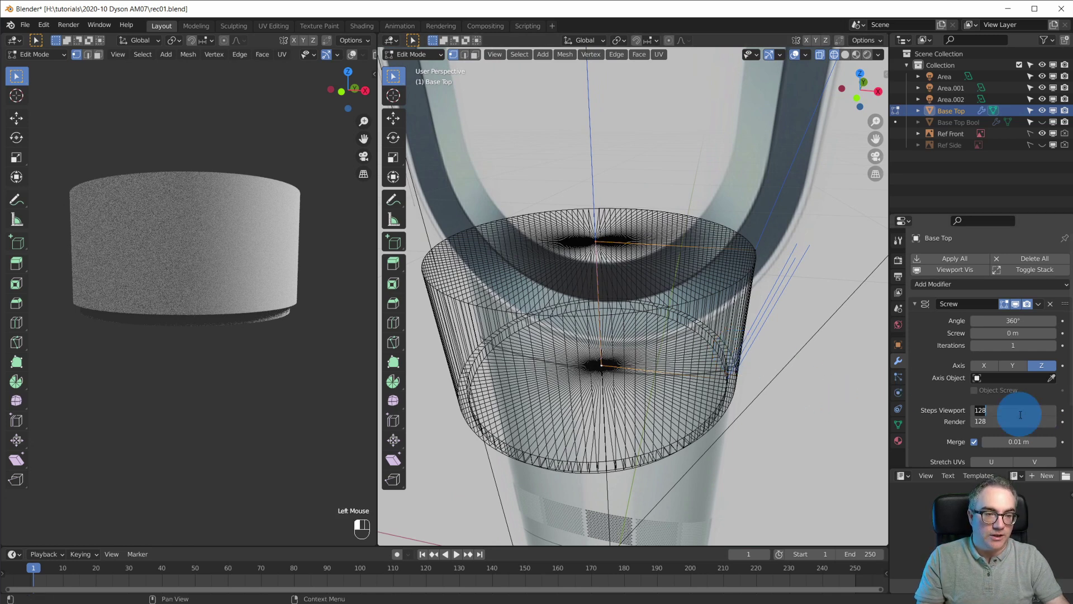
text(64)
key(Return)
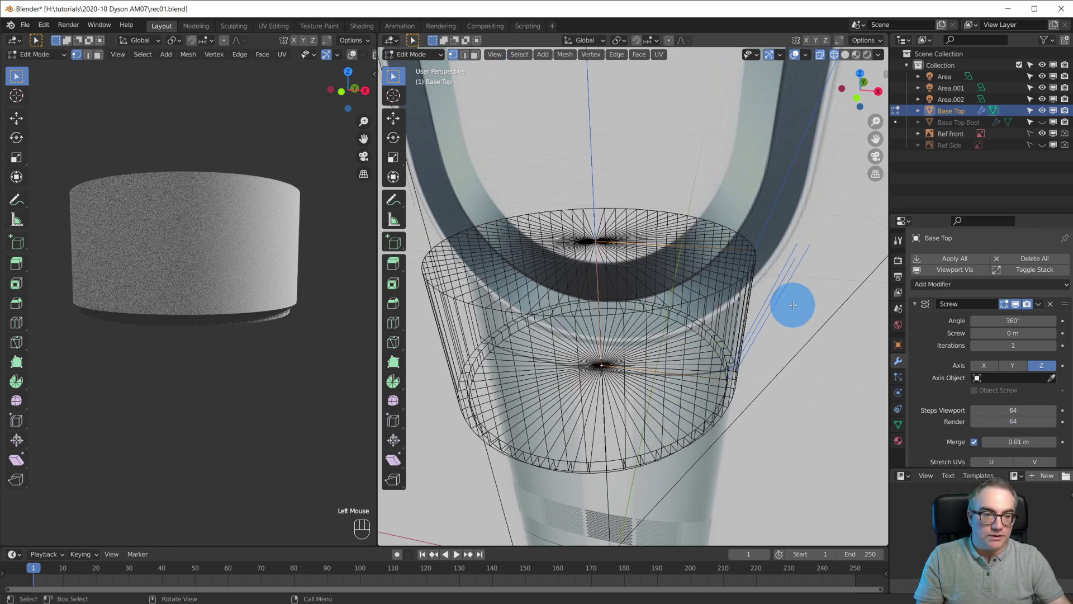
scroll(788, 319, up, 2)
scroll(788, 319, down, 6)
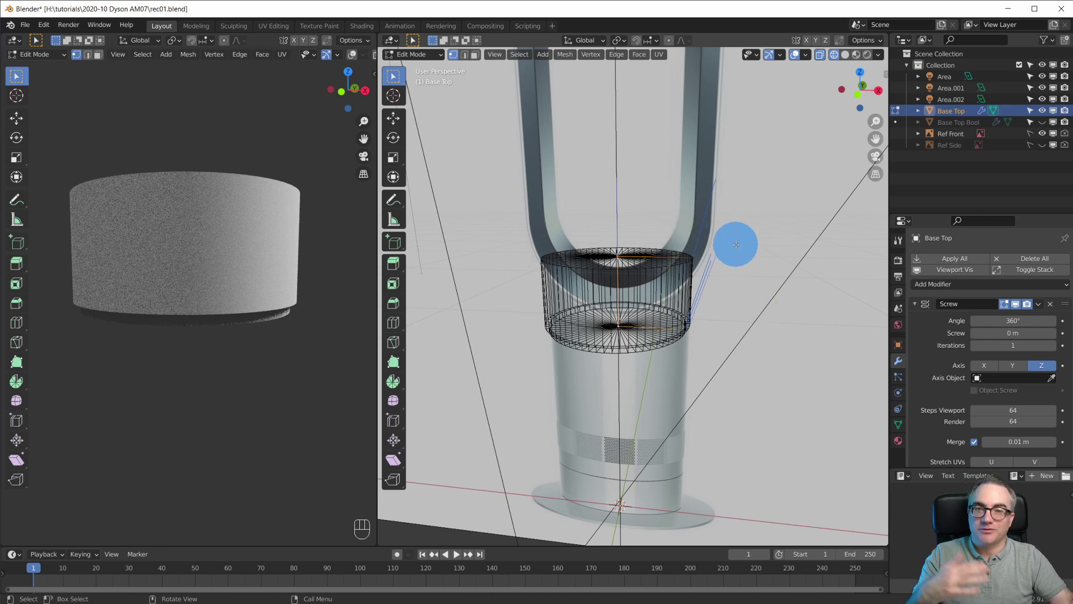
Return to Object Mode and give the Base Top a new material named Plastic White
key(Tab)
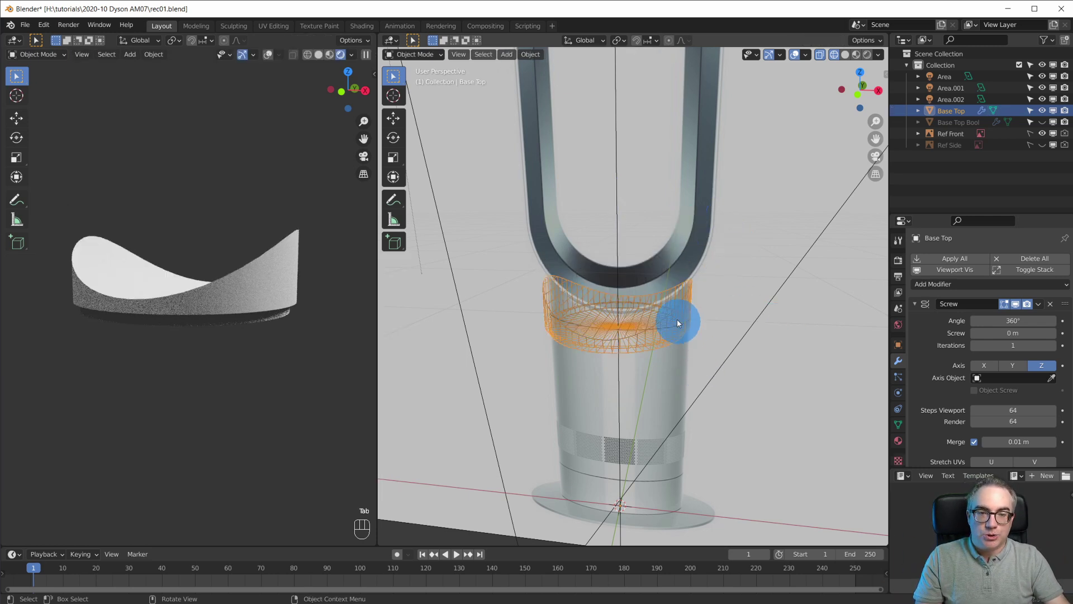
scroll(668, 327, up, 3)
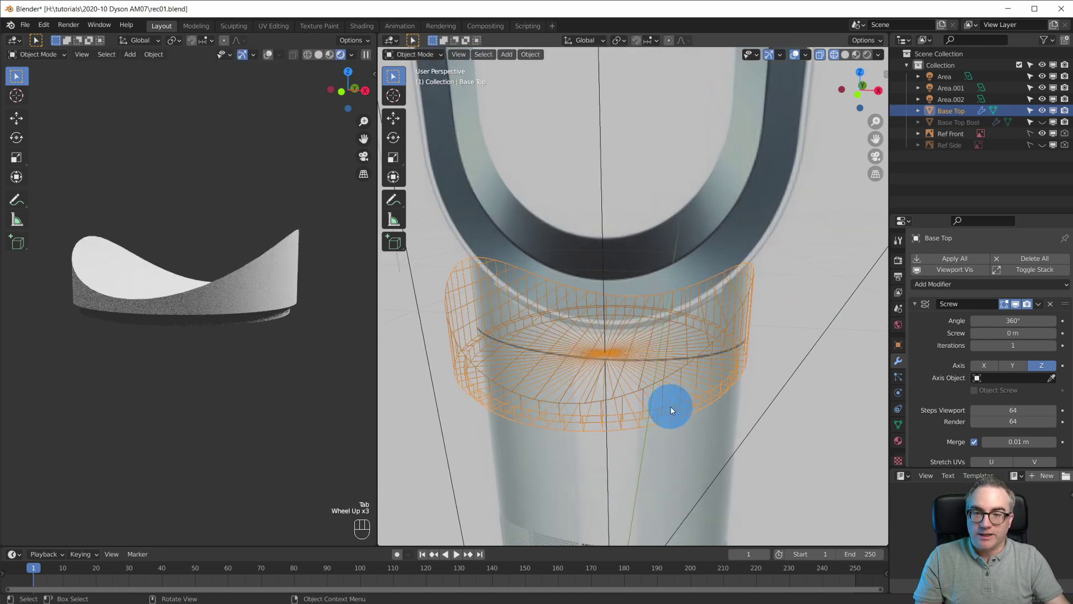
click(898, 440)
click(974, 297)
double_click(958, 260)
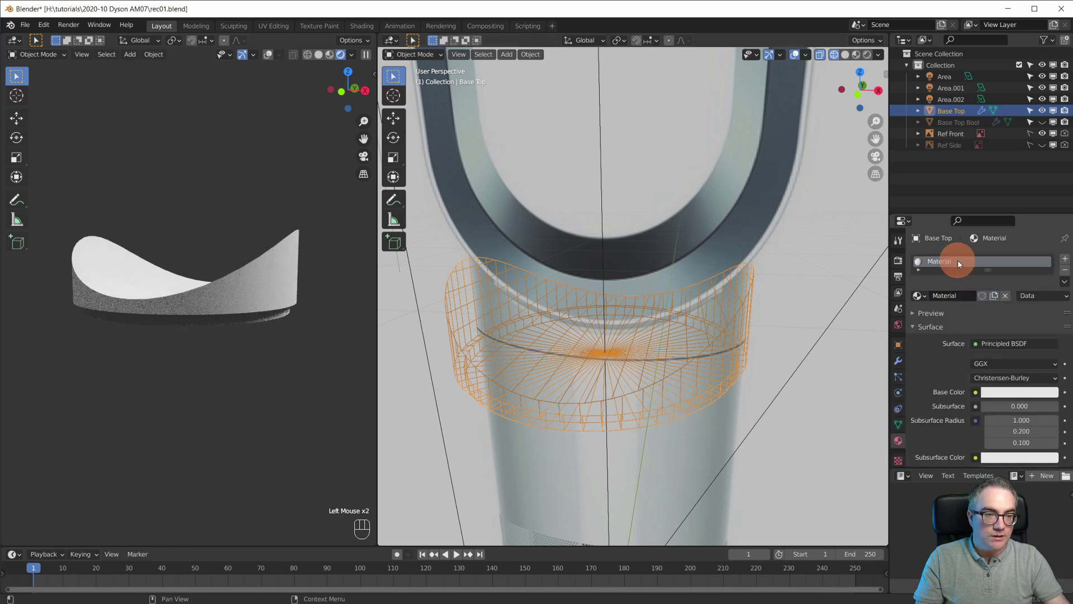
text(Pla)
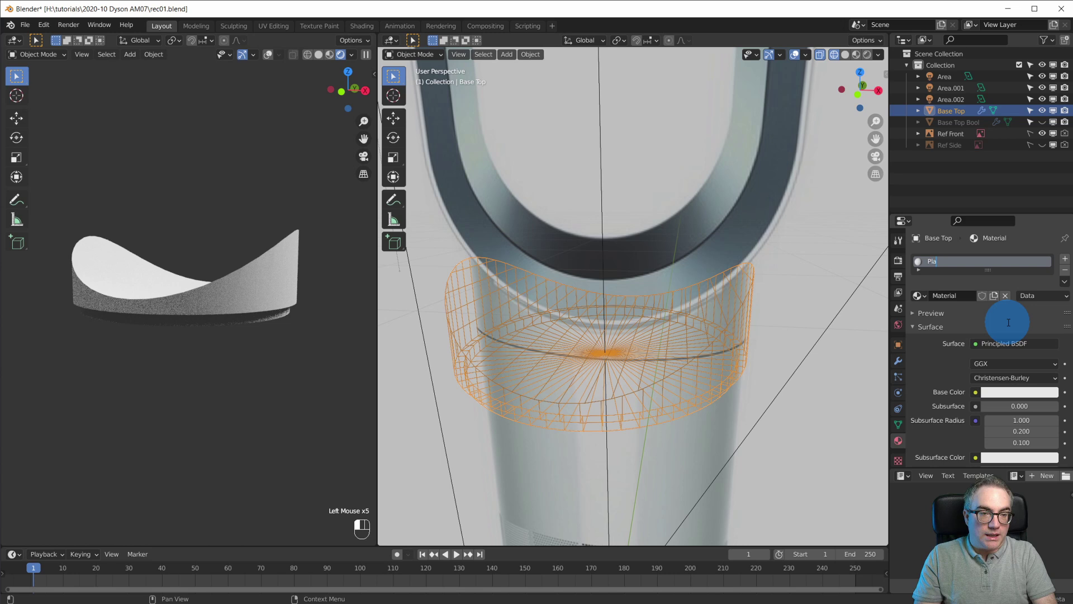
text(stic White)
key(Return)
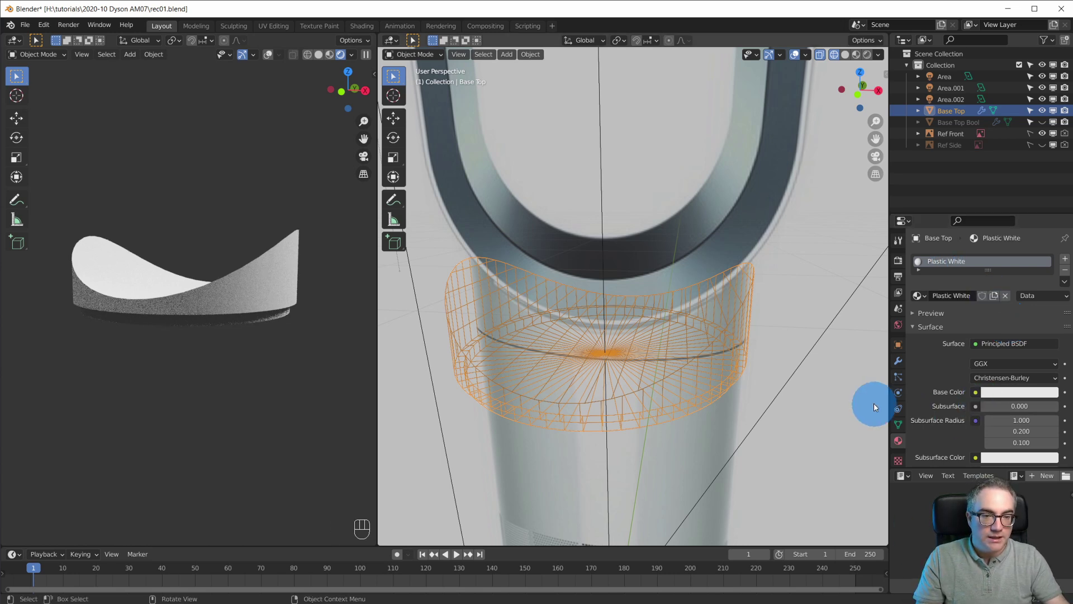
Darken the Plastic White material's base color slightly to a value of 0.898 and set its roughness to 0.1
scroll(975, 441, down, 6)
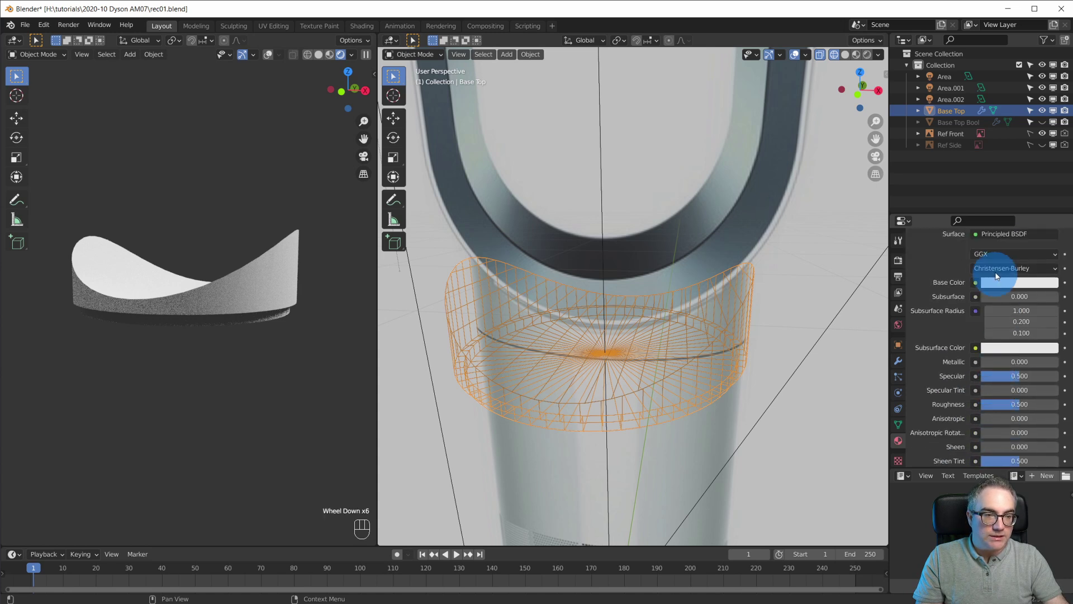
click(1006, 283)
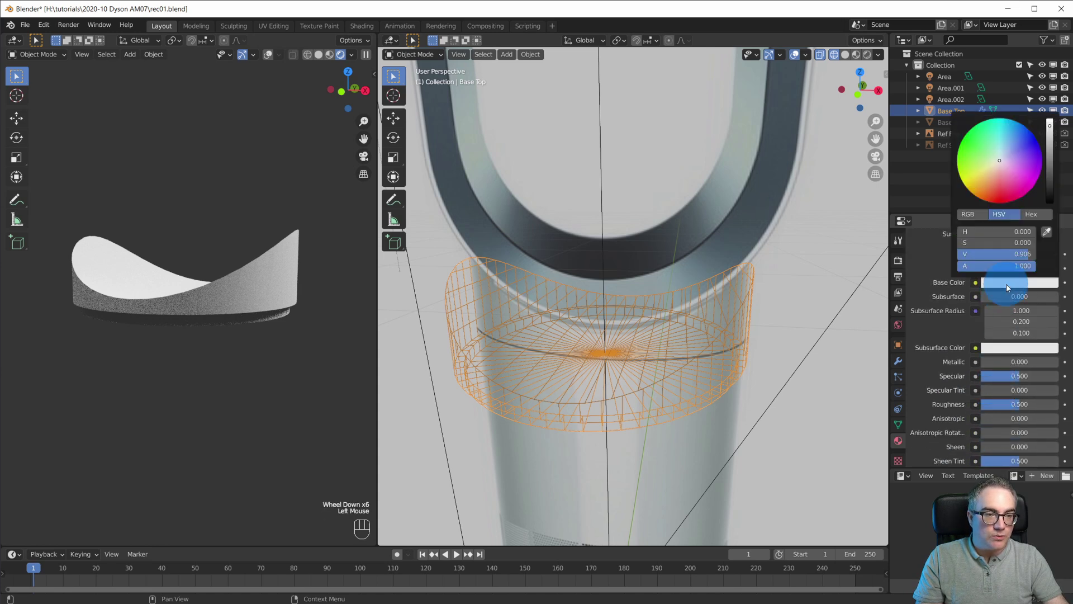
click(1049, 123)
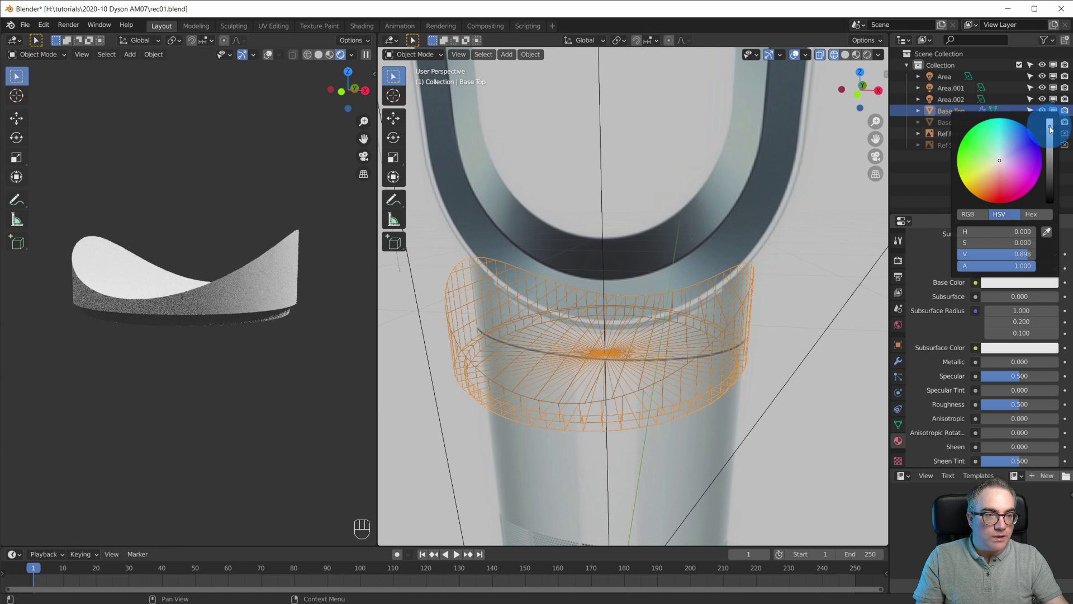
scroll(1053, 422, down, 6)
scroll(1056, 430, up, 3)
click(1023, 350)
key(BackSpace)
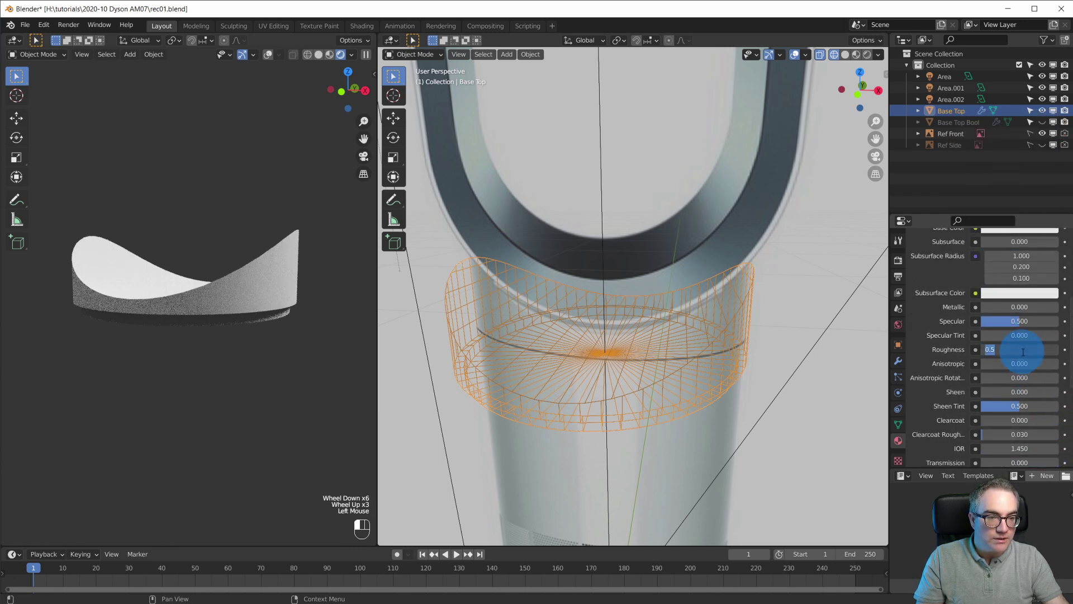
text(0.1)
key(Return)
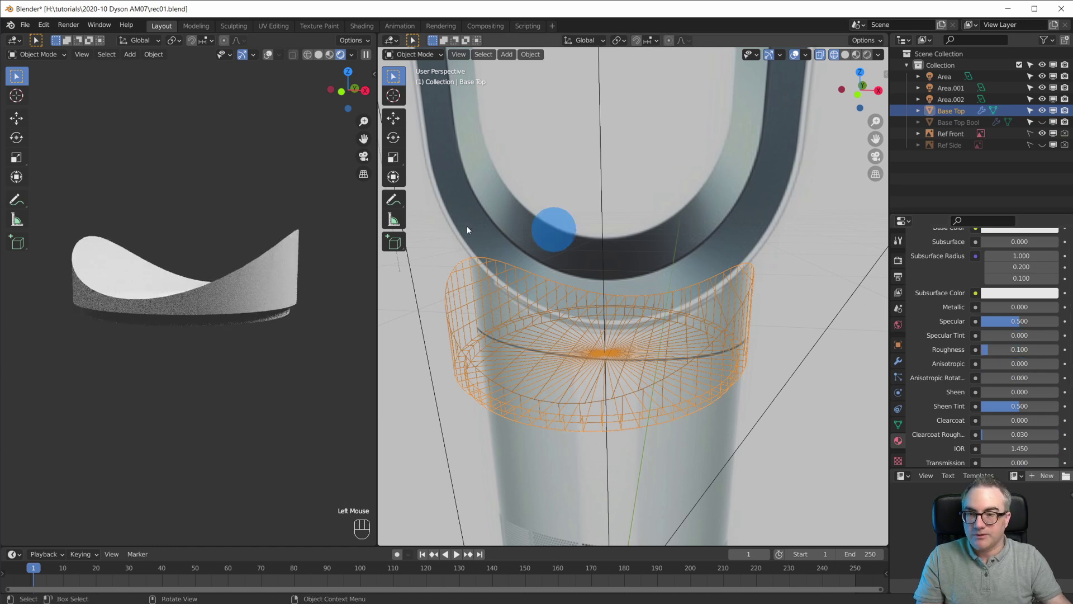
Assign an Environment Texture to the world background color
click(898, 325)
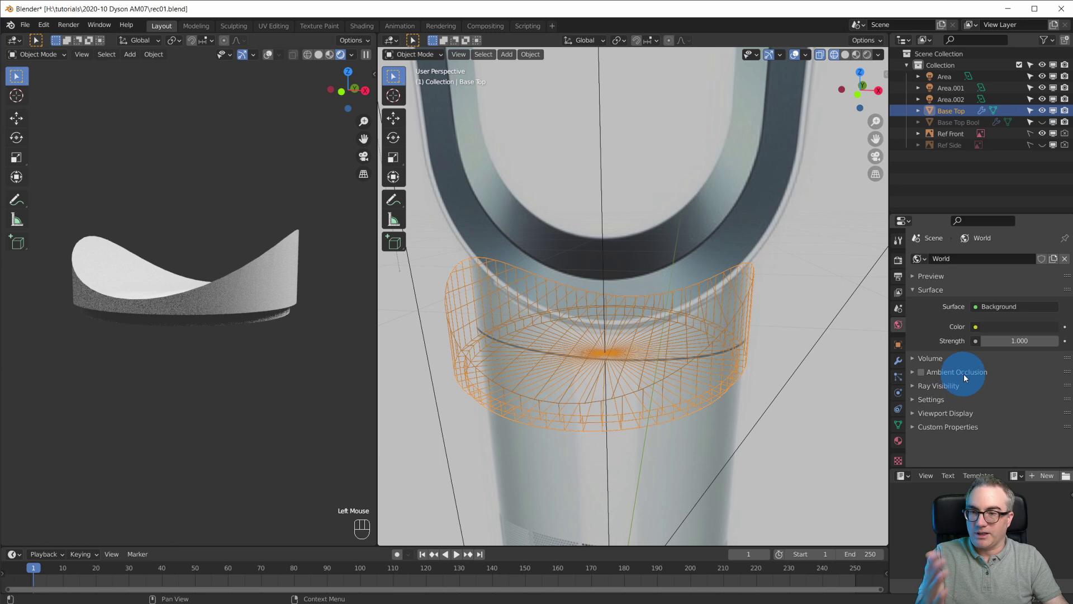
scroll(1025, 385, down, 1)
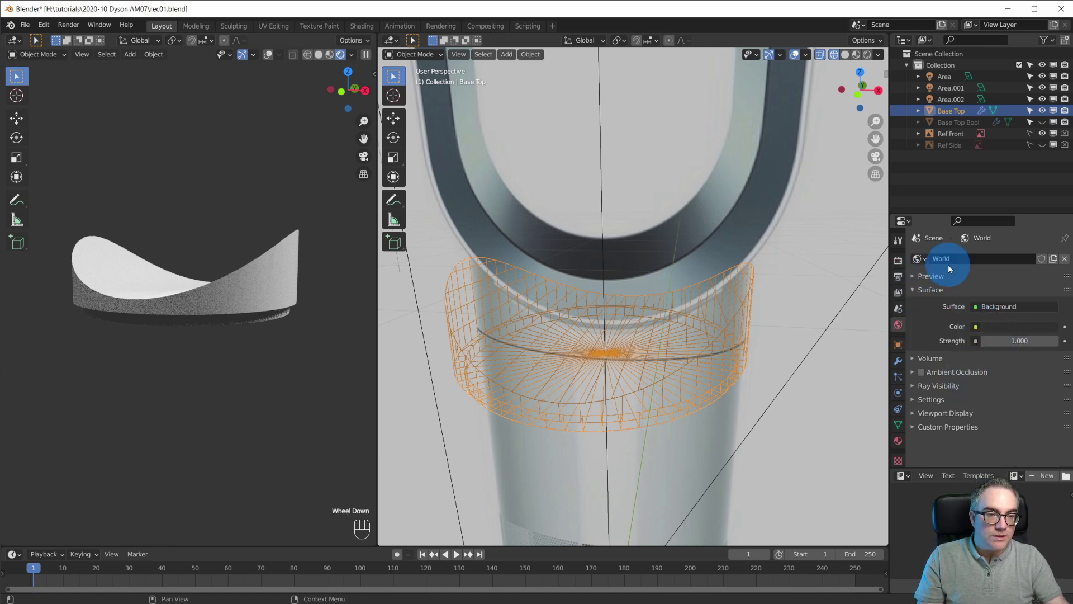
click(977, 329)
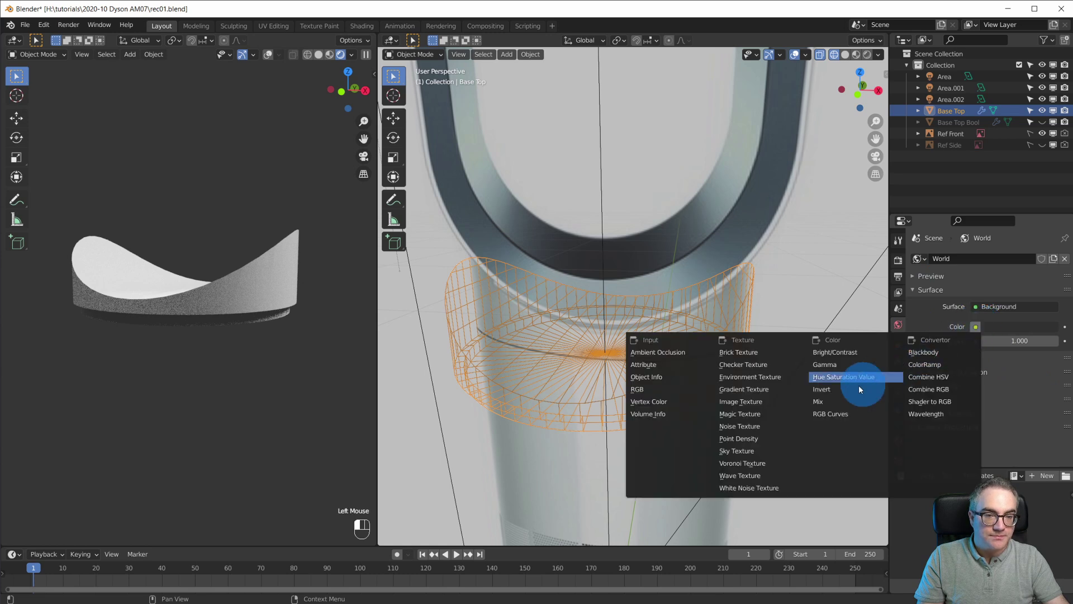
click(763, 379)
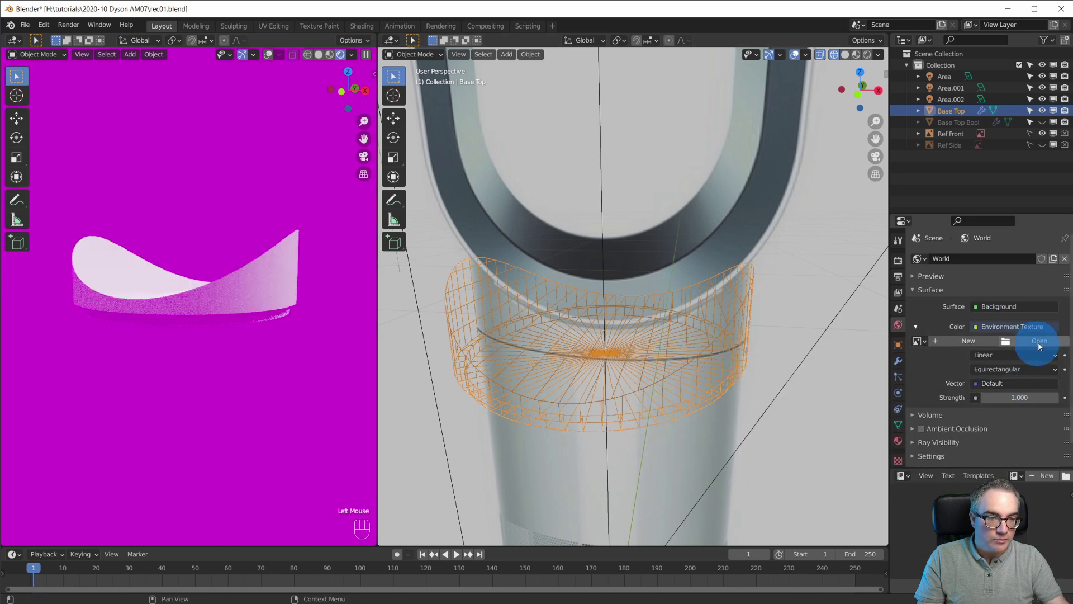
Load kiara_interior_8k.hdr from the hdrihaven subfolder of environmentlights as the world's environment texture image
click(1039, 341)
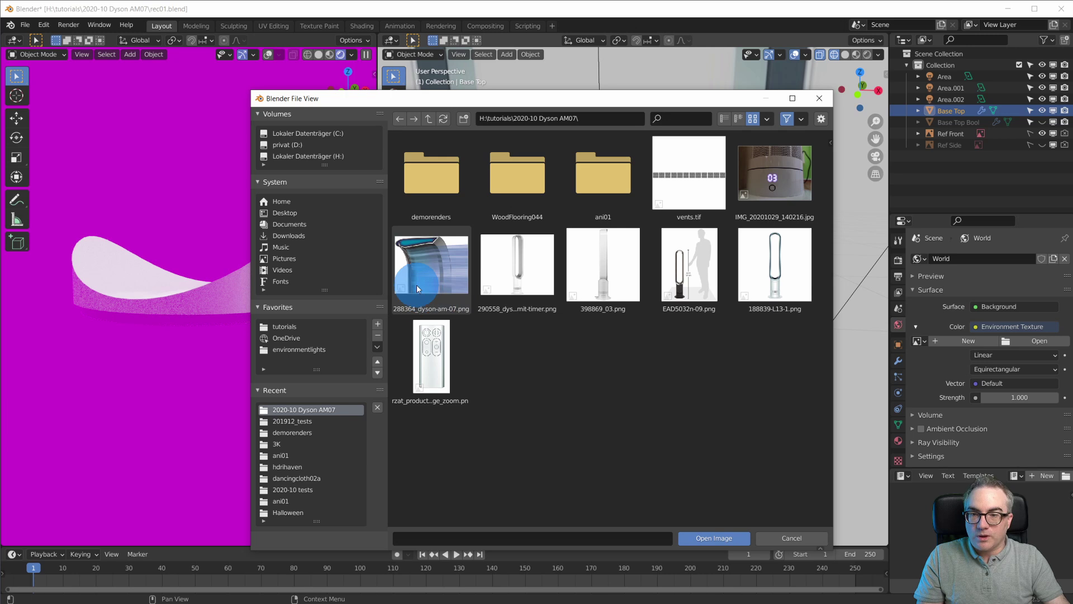
click(314, 350)
double_click(440, 163)
scroll(769, 403, down, 5)
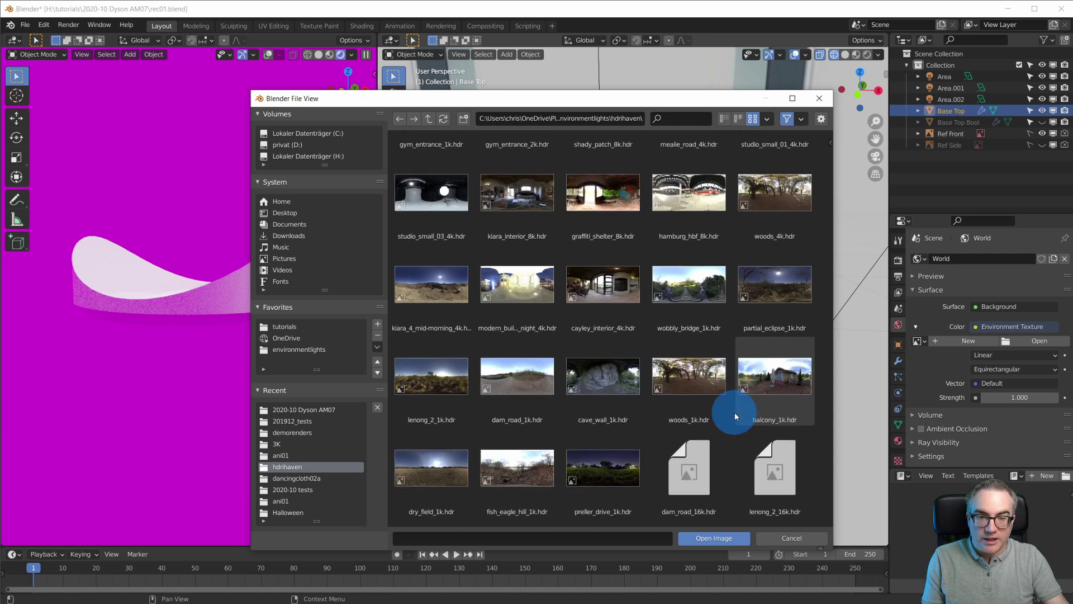
scroll(735, 411, down, 1)
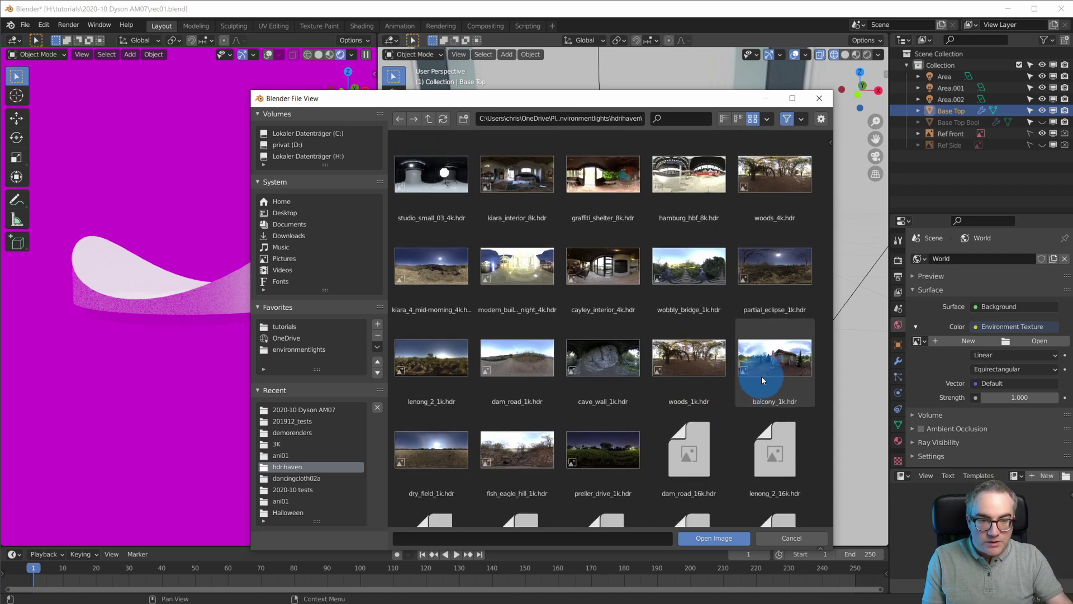
click(692, 373)
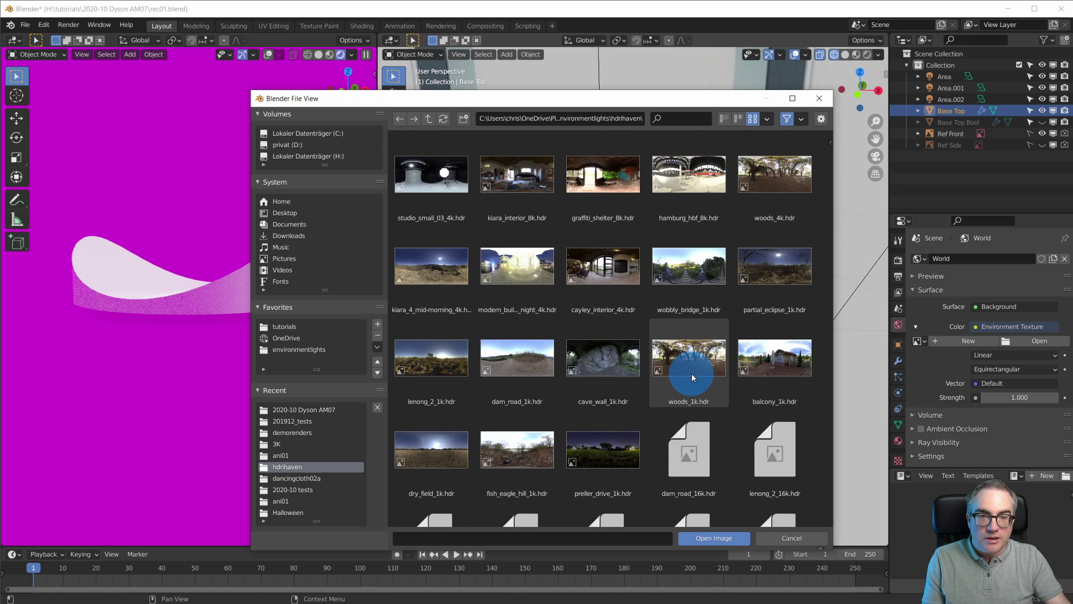
scroll(693, 378, up, 5)
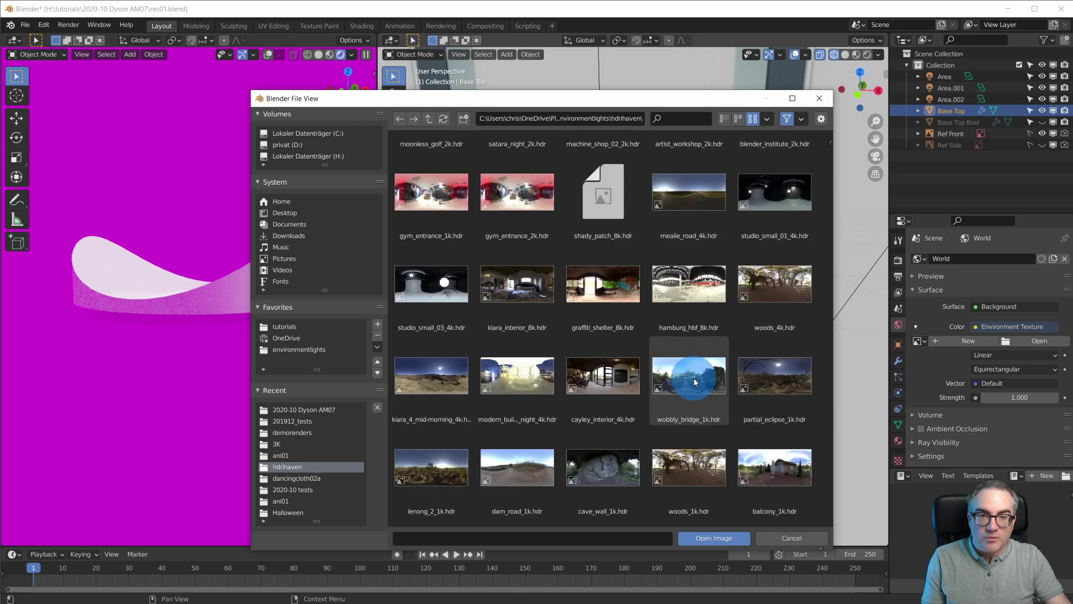
click(720, 451)
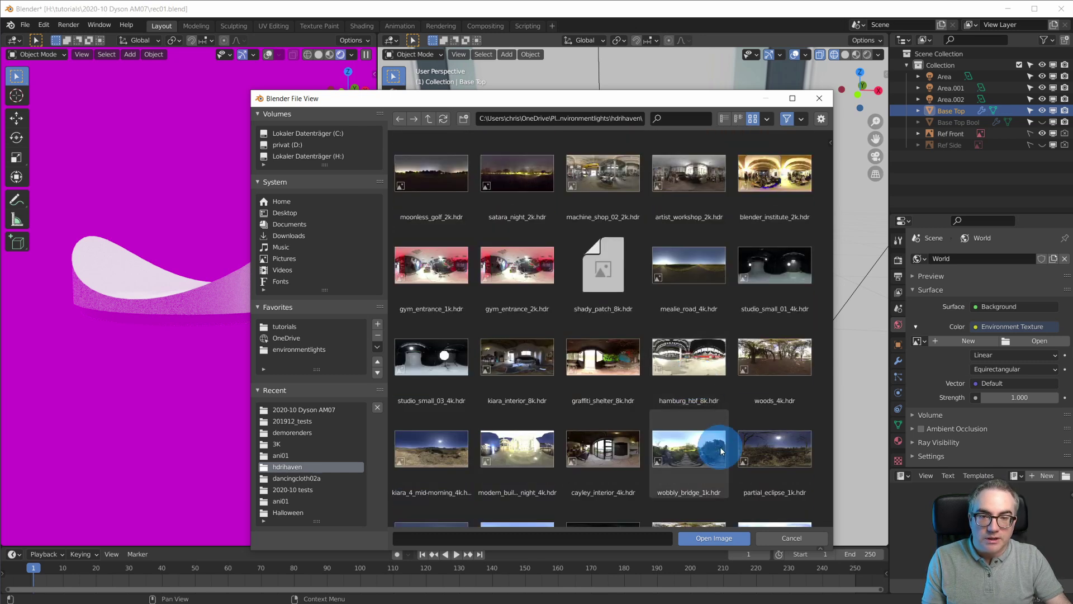
scroll(721, 451, down, 5)
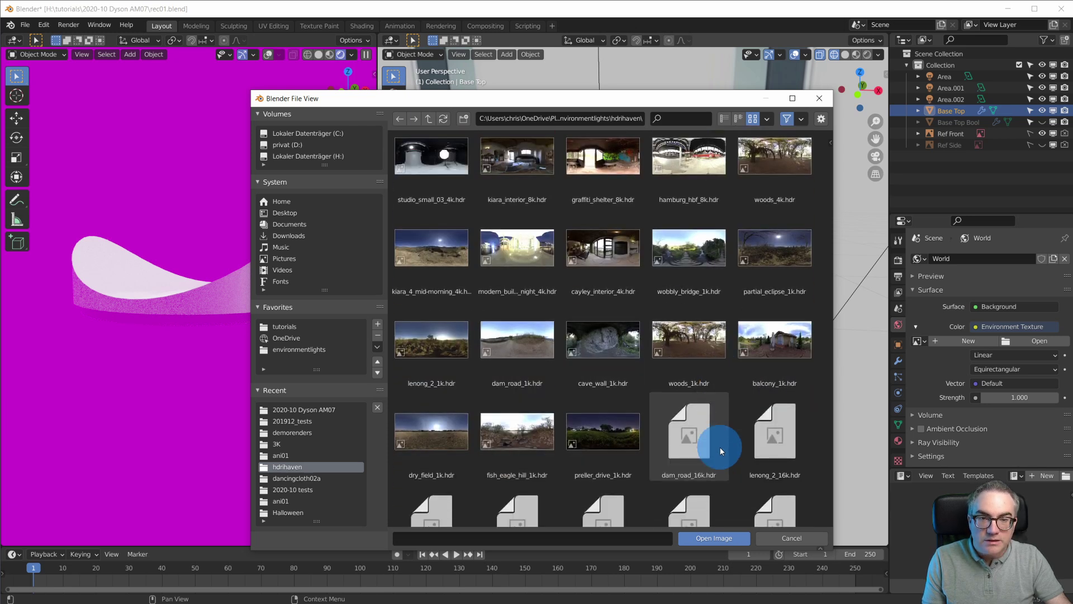
scroll(720, 447, down, 3)
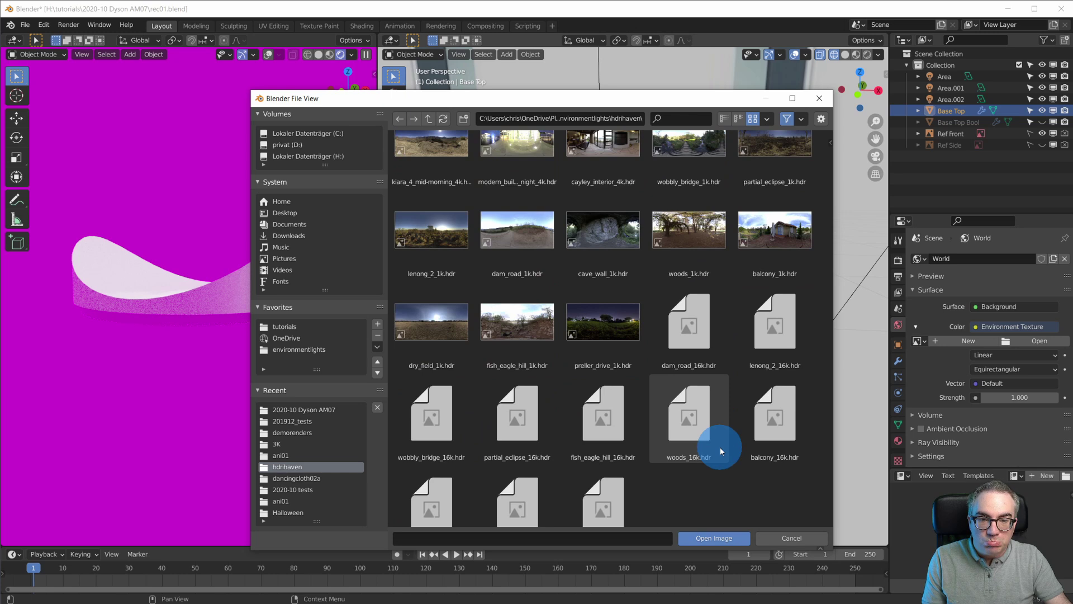
scroll(720, 447, up, 4)
scroll(720, 448, up, 4)
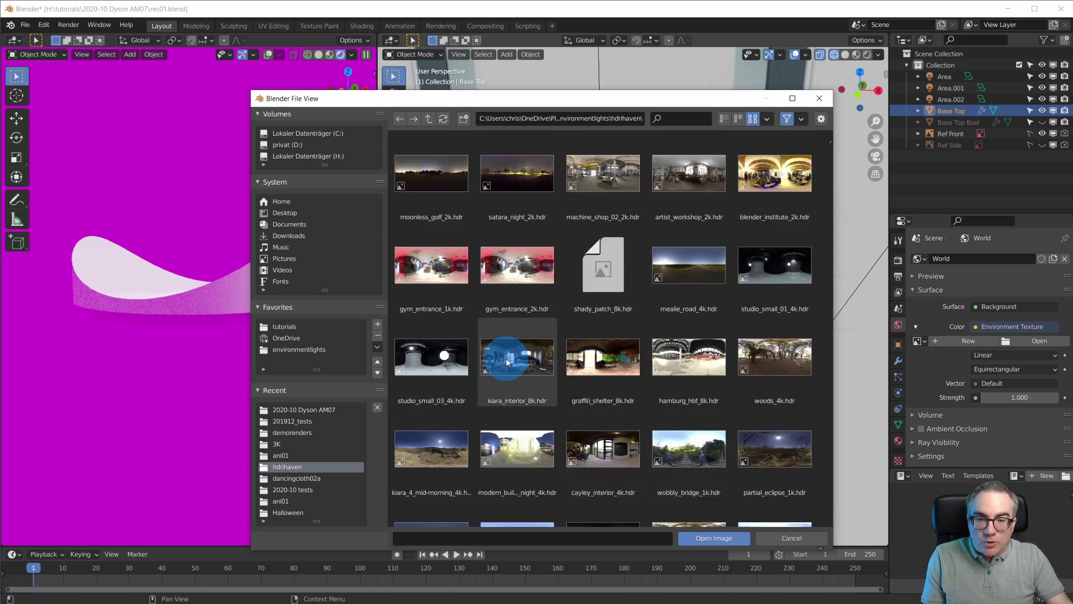
double_click(525, 368)
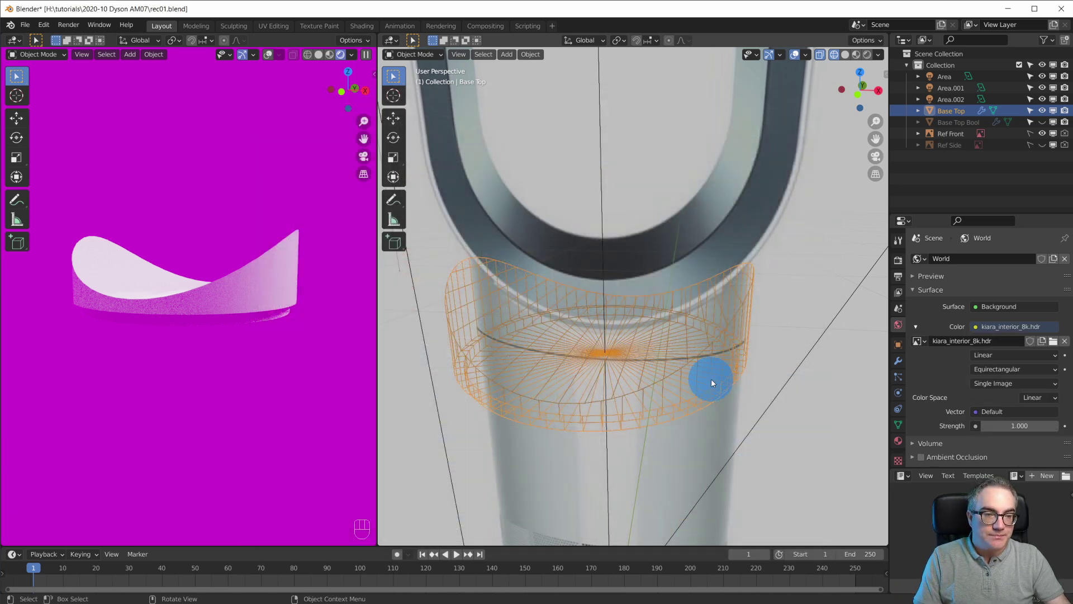
Turn off Camera and Diffuse in the world's ray visibility settings
middle_drag(276, 357, 232, 342)
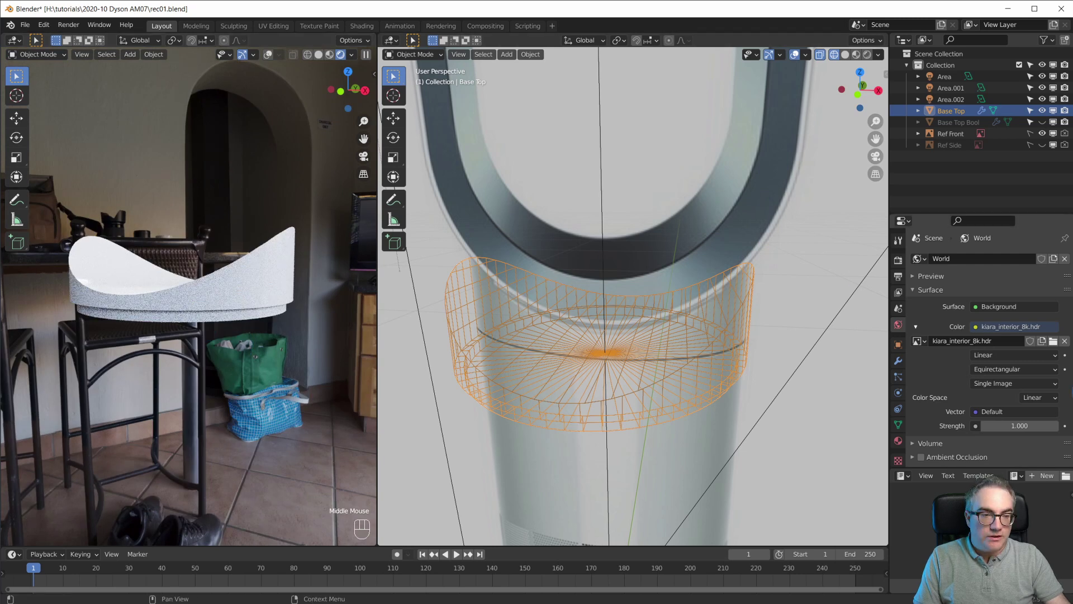
scroll(928, 436, down, 4)
click(912, 419)
scroll(913, 418, down, 7)
click(978, 366)
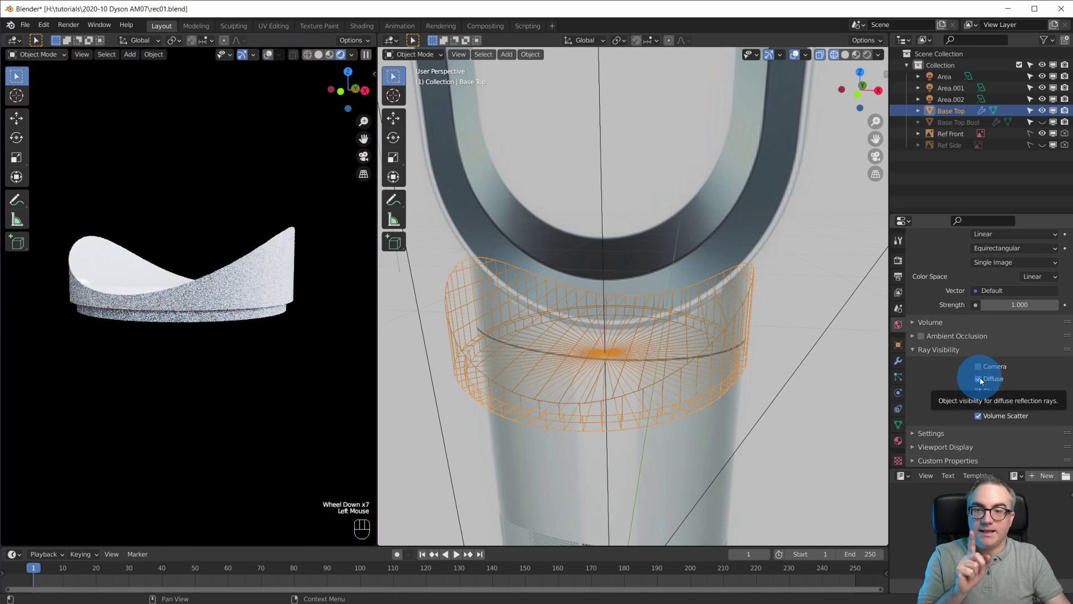
click(979, 378)
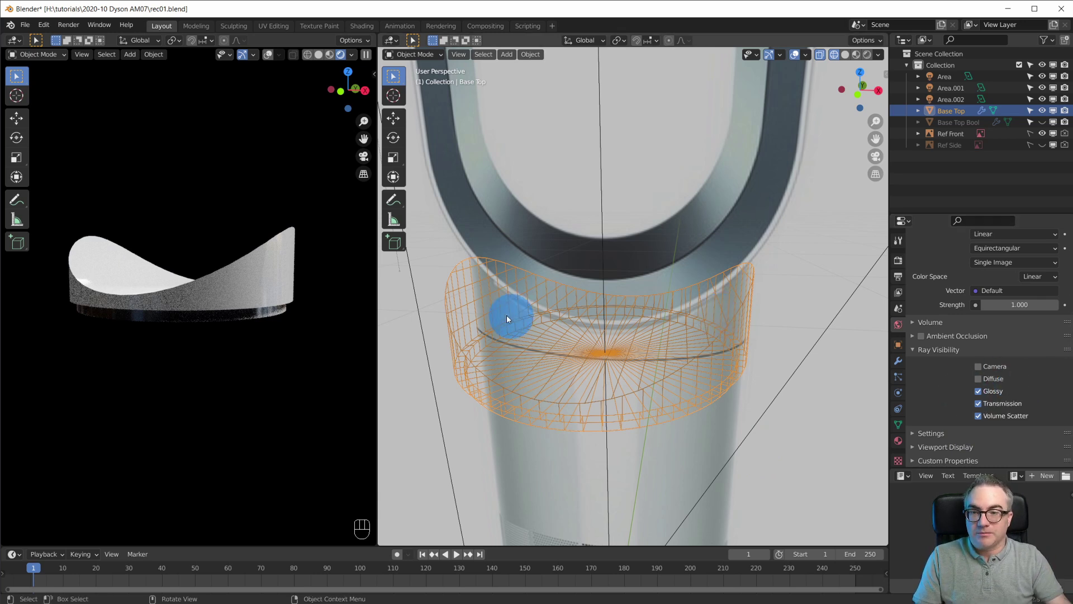
Adjust the Plastic White material's roughness, trying 0.2 and settling on 0.15
middle_drag(250, 320, 250, 378)
scroll(235, 326, up, 3)
shift+scroll(255, 385, down, 1)
scroll(254, 384, down, 1)
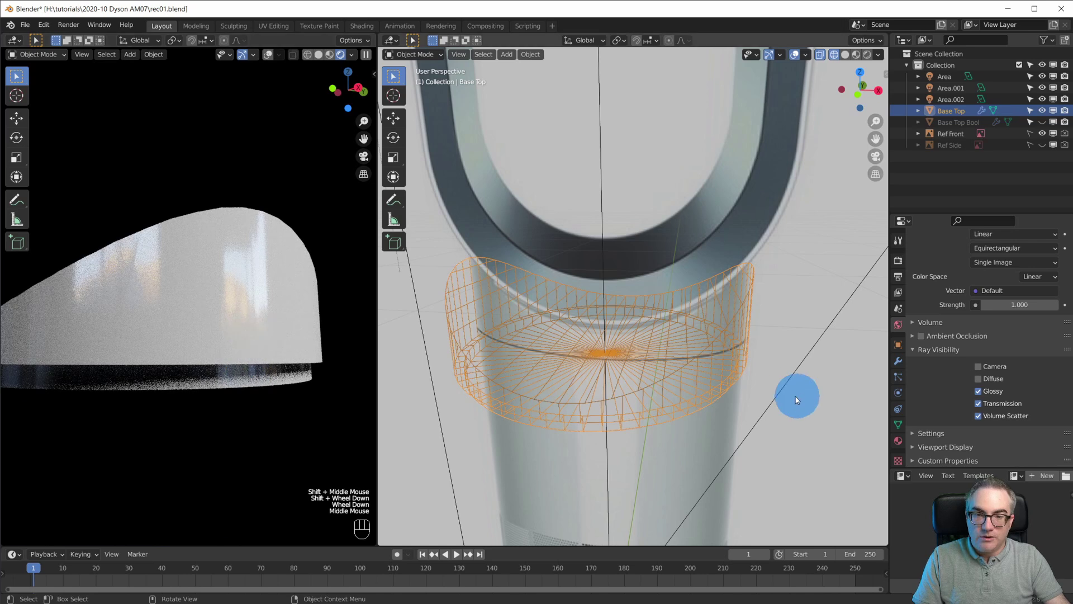
click(899, 441)
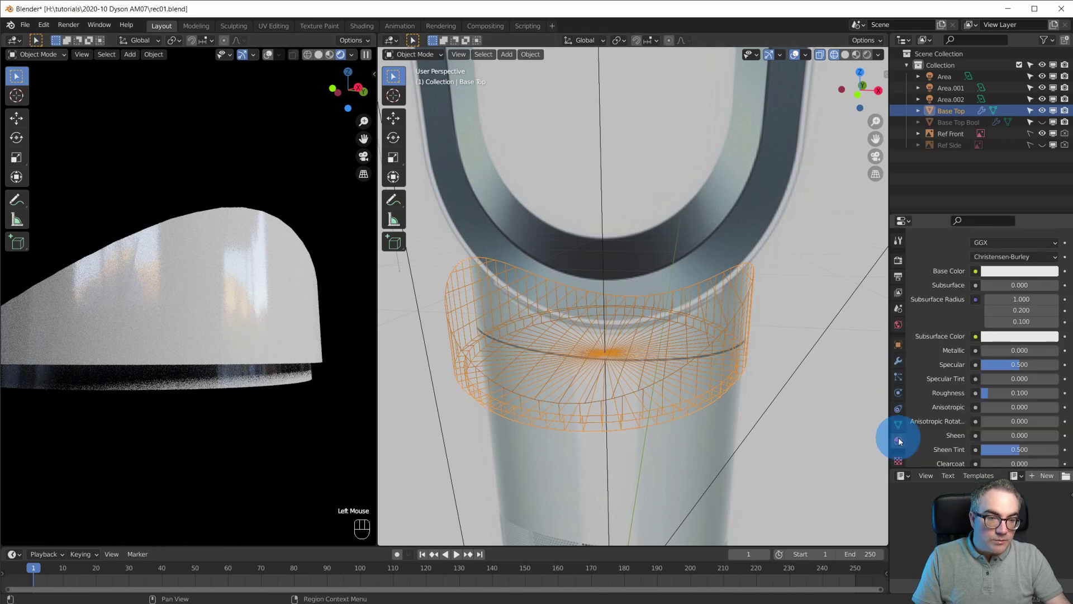
scroll(993, 396, down, 3)
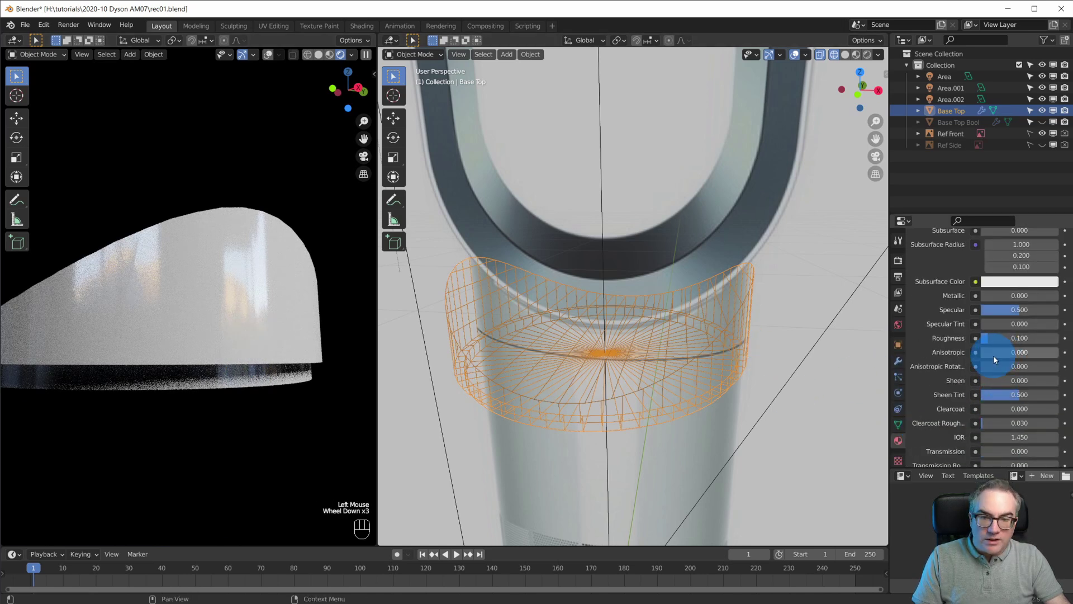
click(1017, 338)
text(0.2)
key(Return)
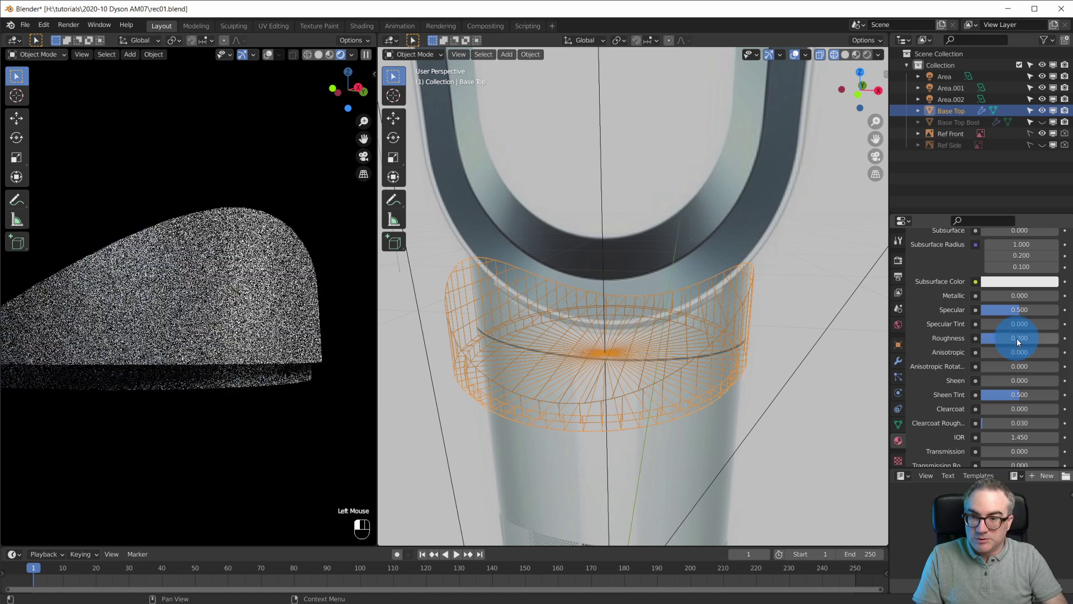
double_click(1018, 338)
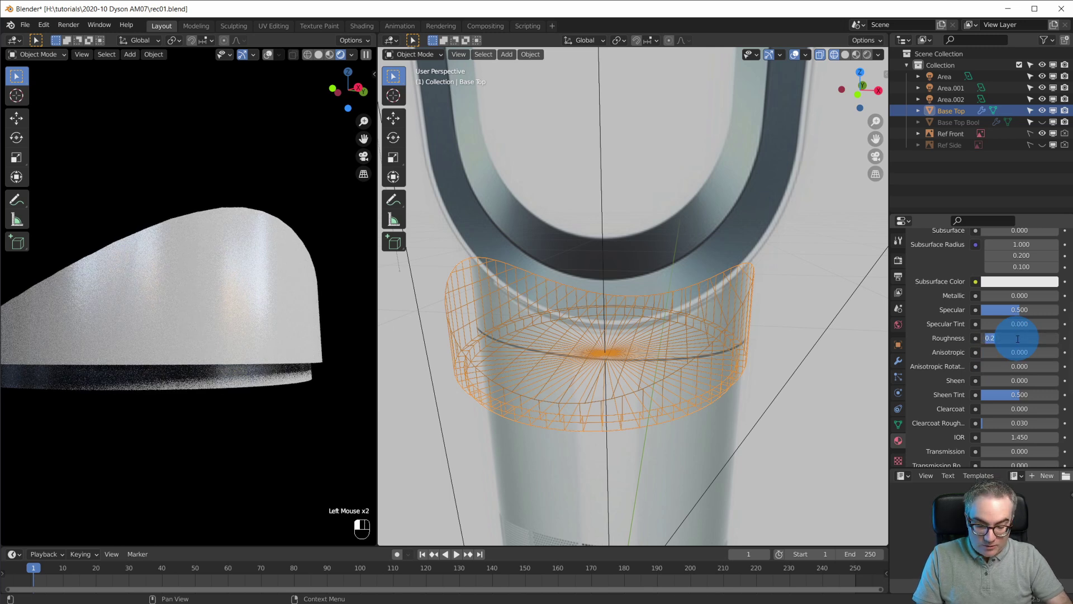
key(Return)
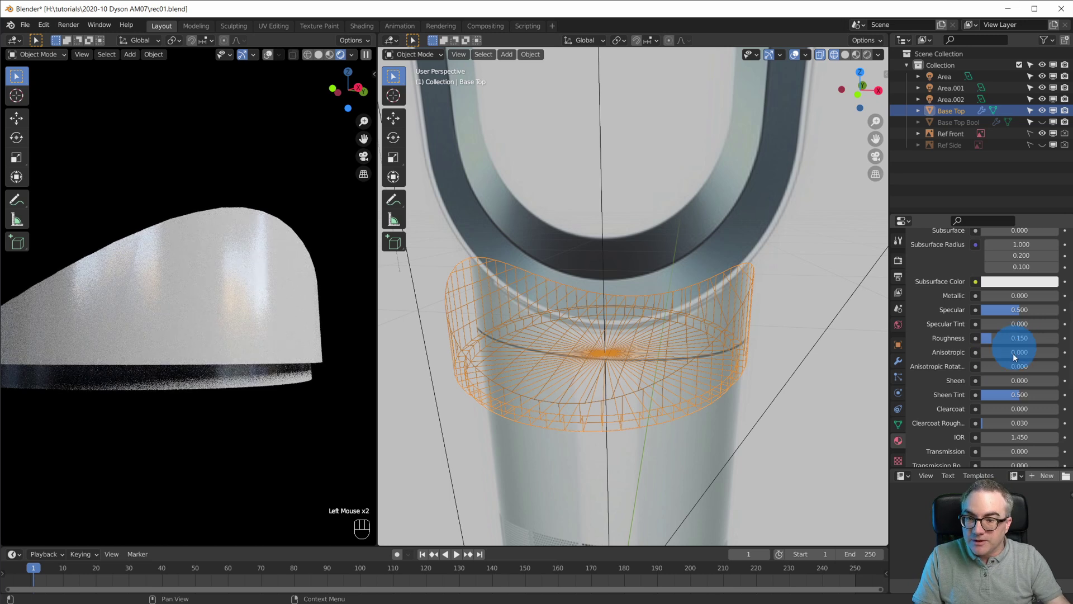
scroll(225, 308, down, 4)
scroll(227, 313, up, 3)
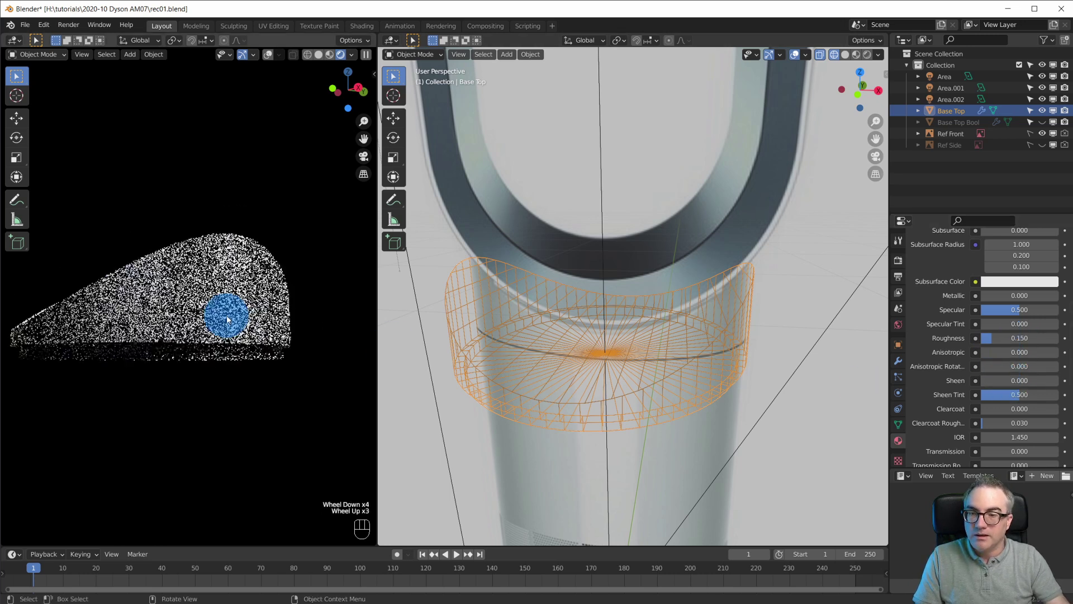
scroll(226, 314, down, 3)
middle_drag(227, 315, 270, 394)
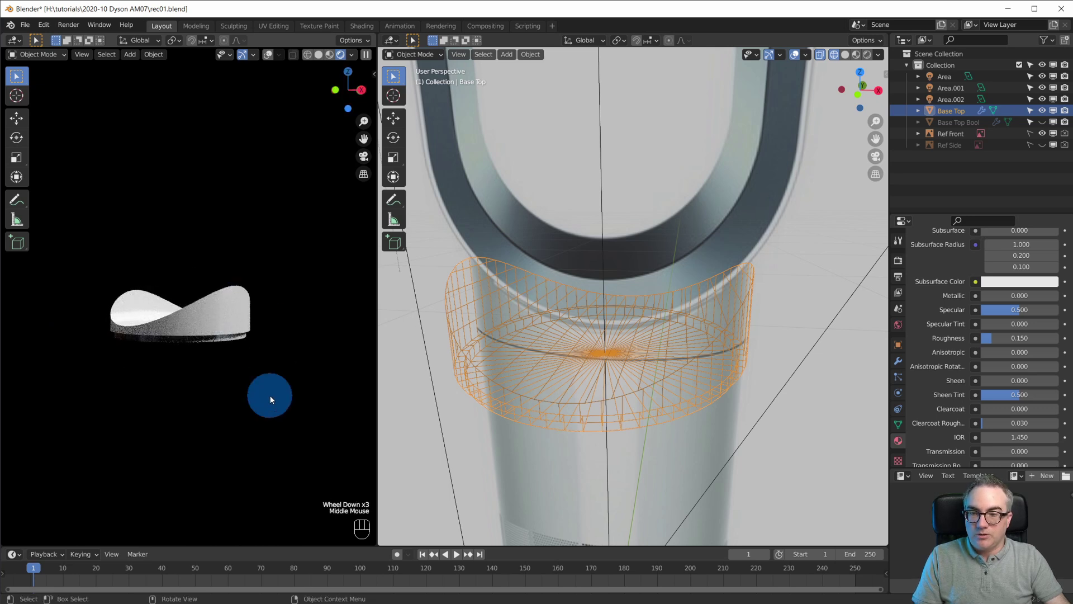
scroll(270, 395, up, 3)
scroll(263, 395, down, 2)
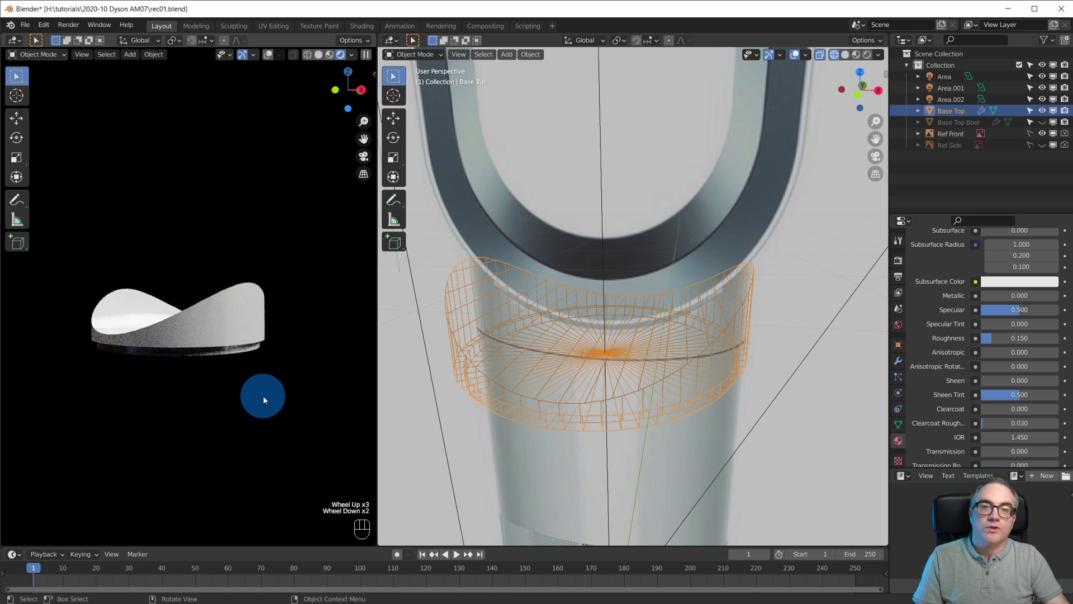